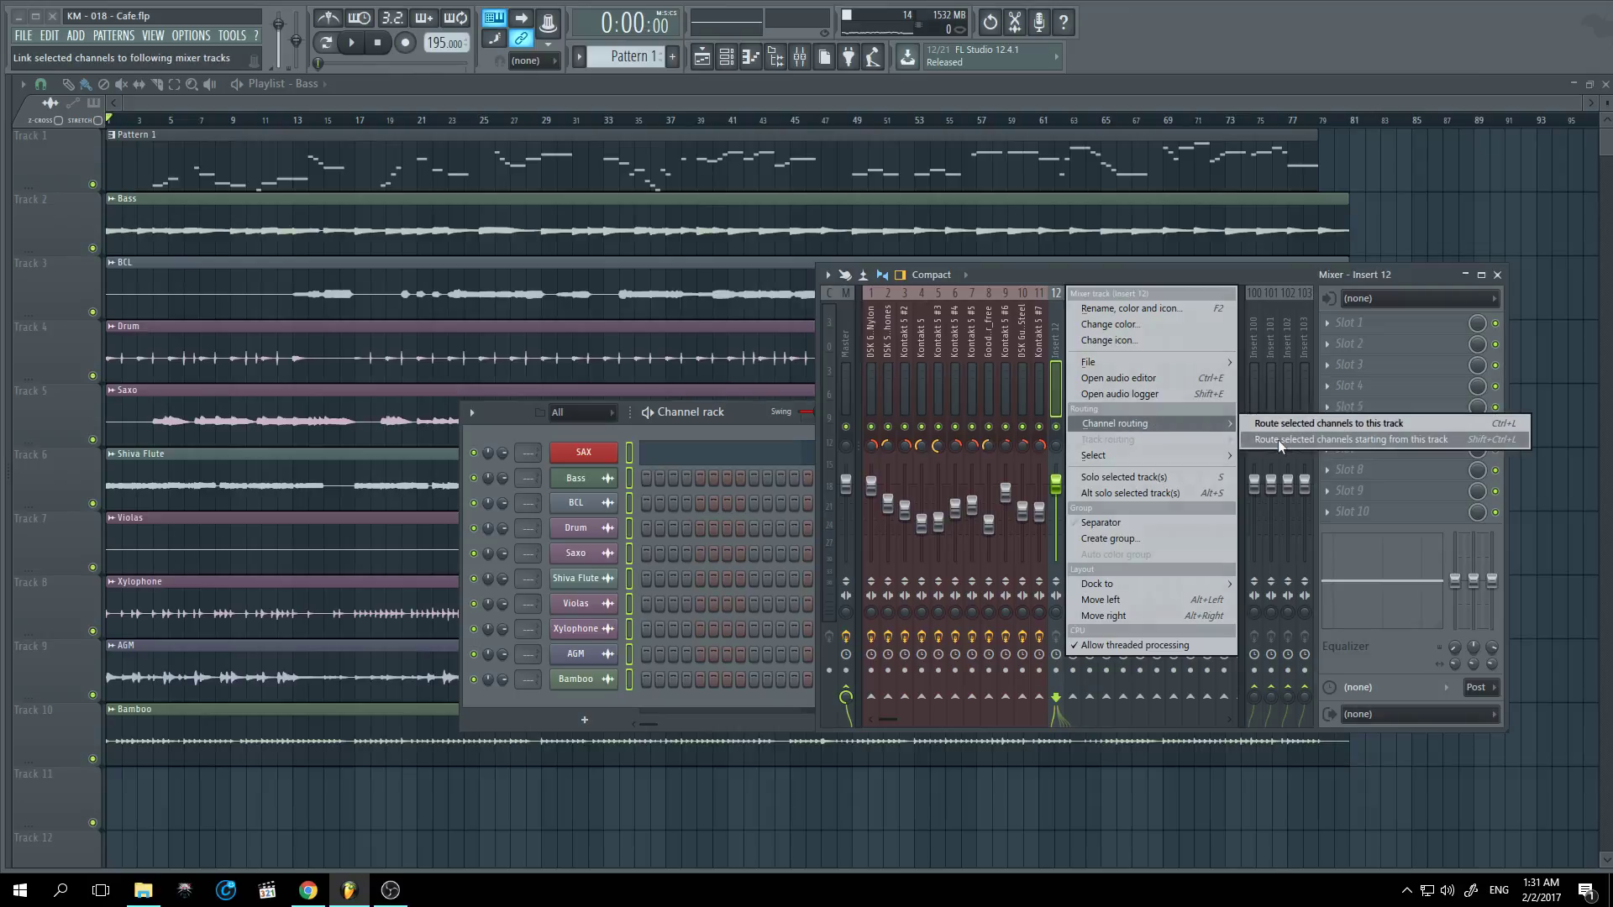
Step: Route the selected channels to consecutive mixer tracks starting from Insert 12, and widen the mixer to show the newly assigned tracks
left_click(1283, 441)
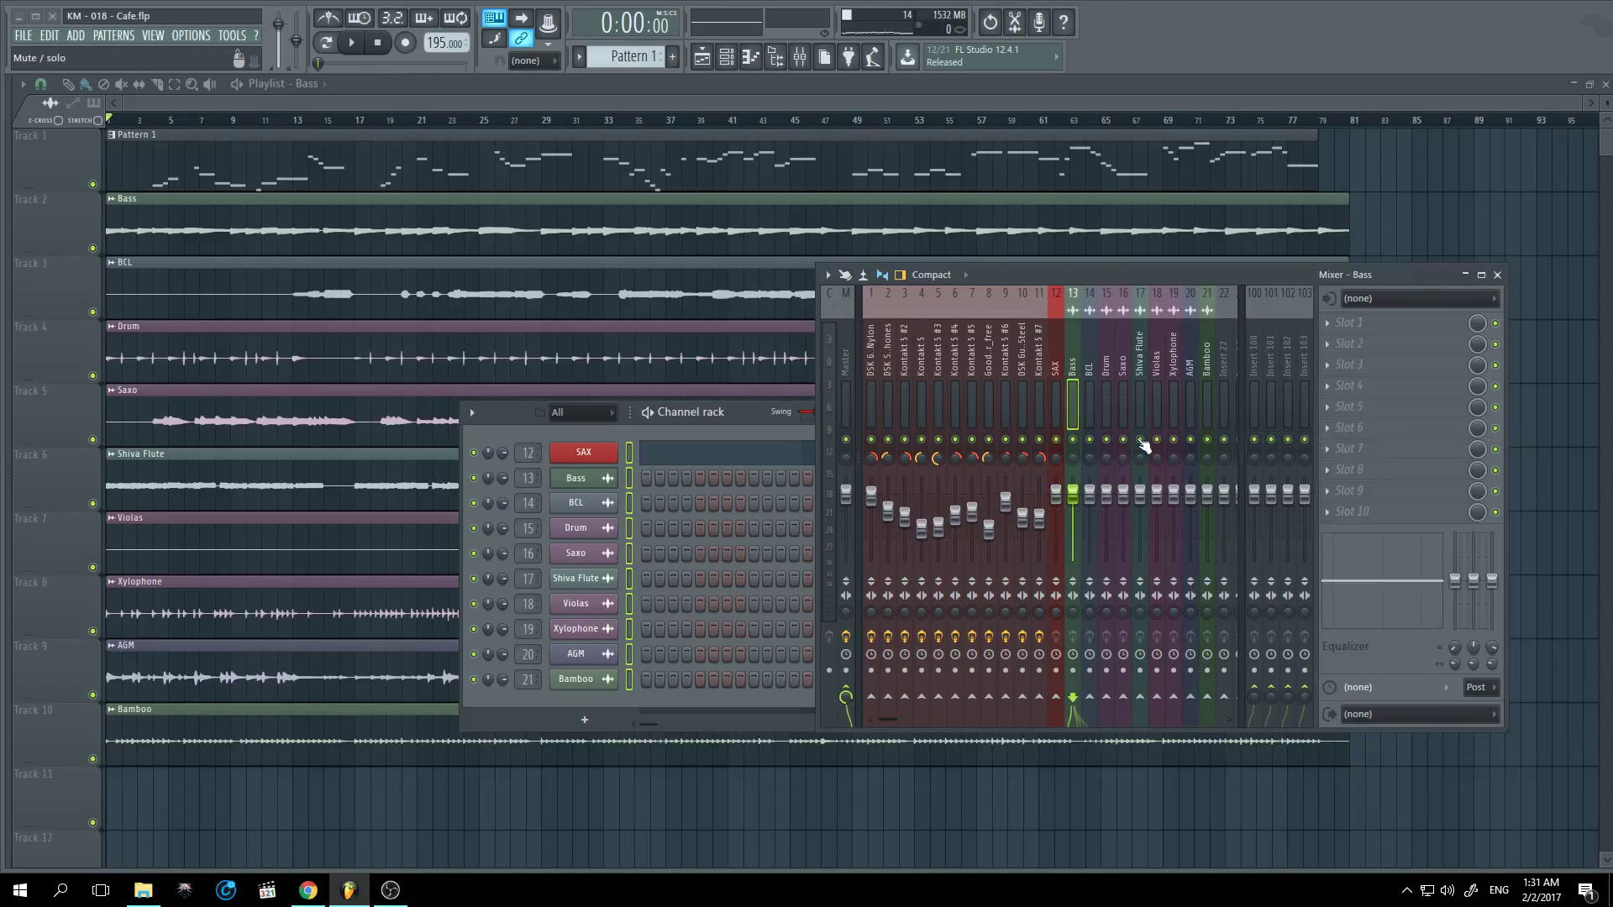
scroll(1145, 445, "down", 14)
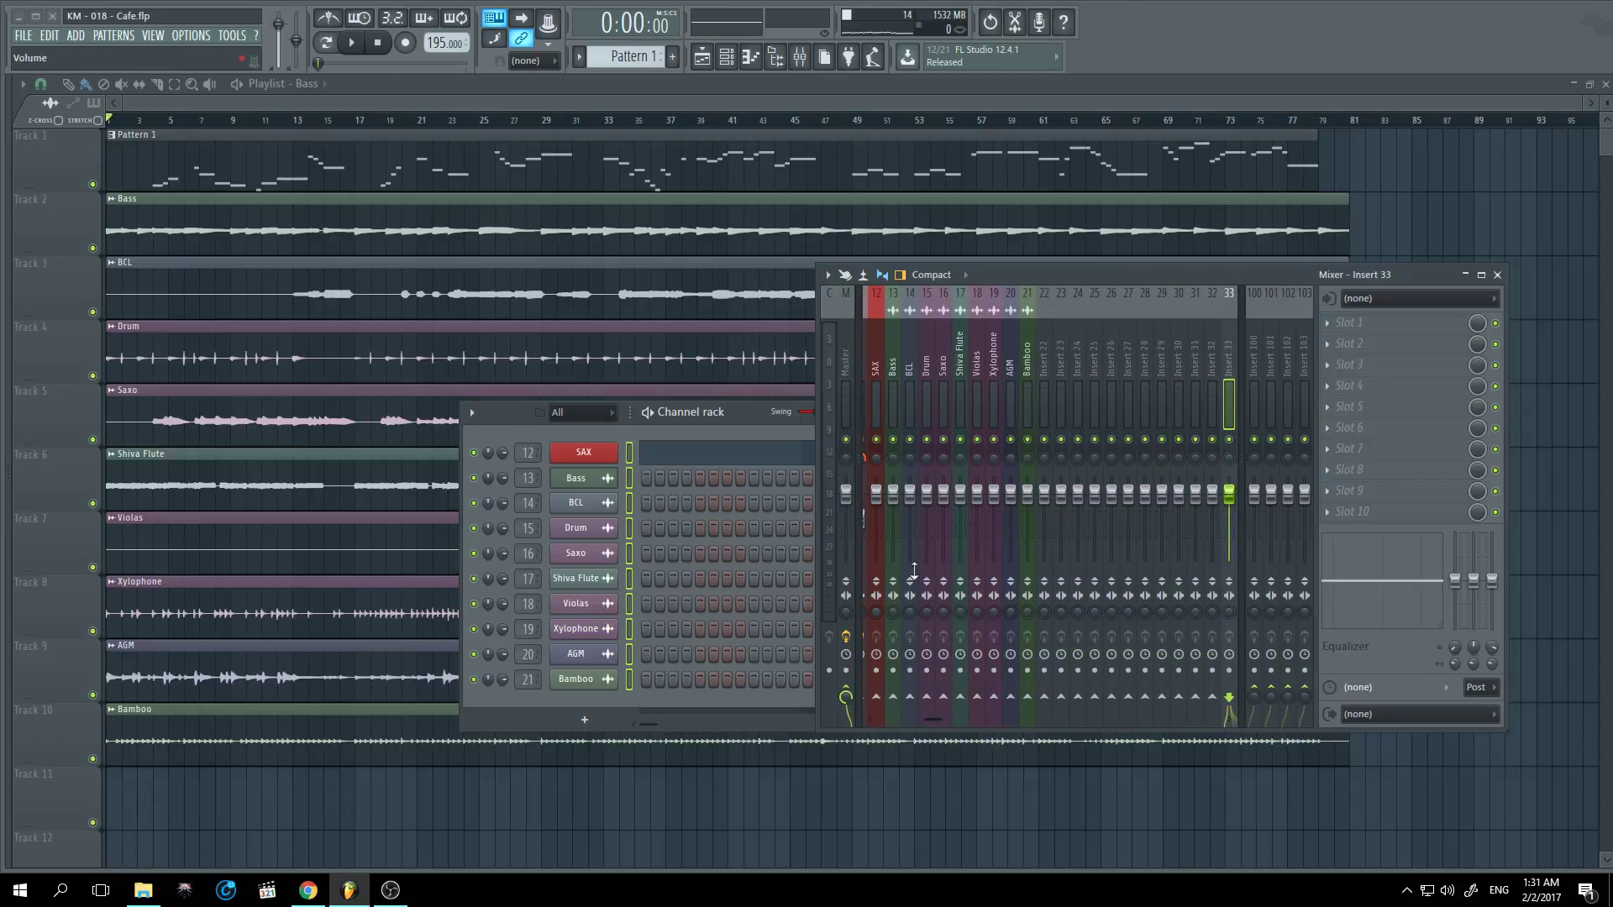
left_click_drag(815, 726, 700, 742)
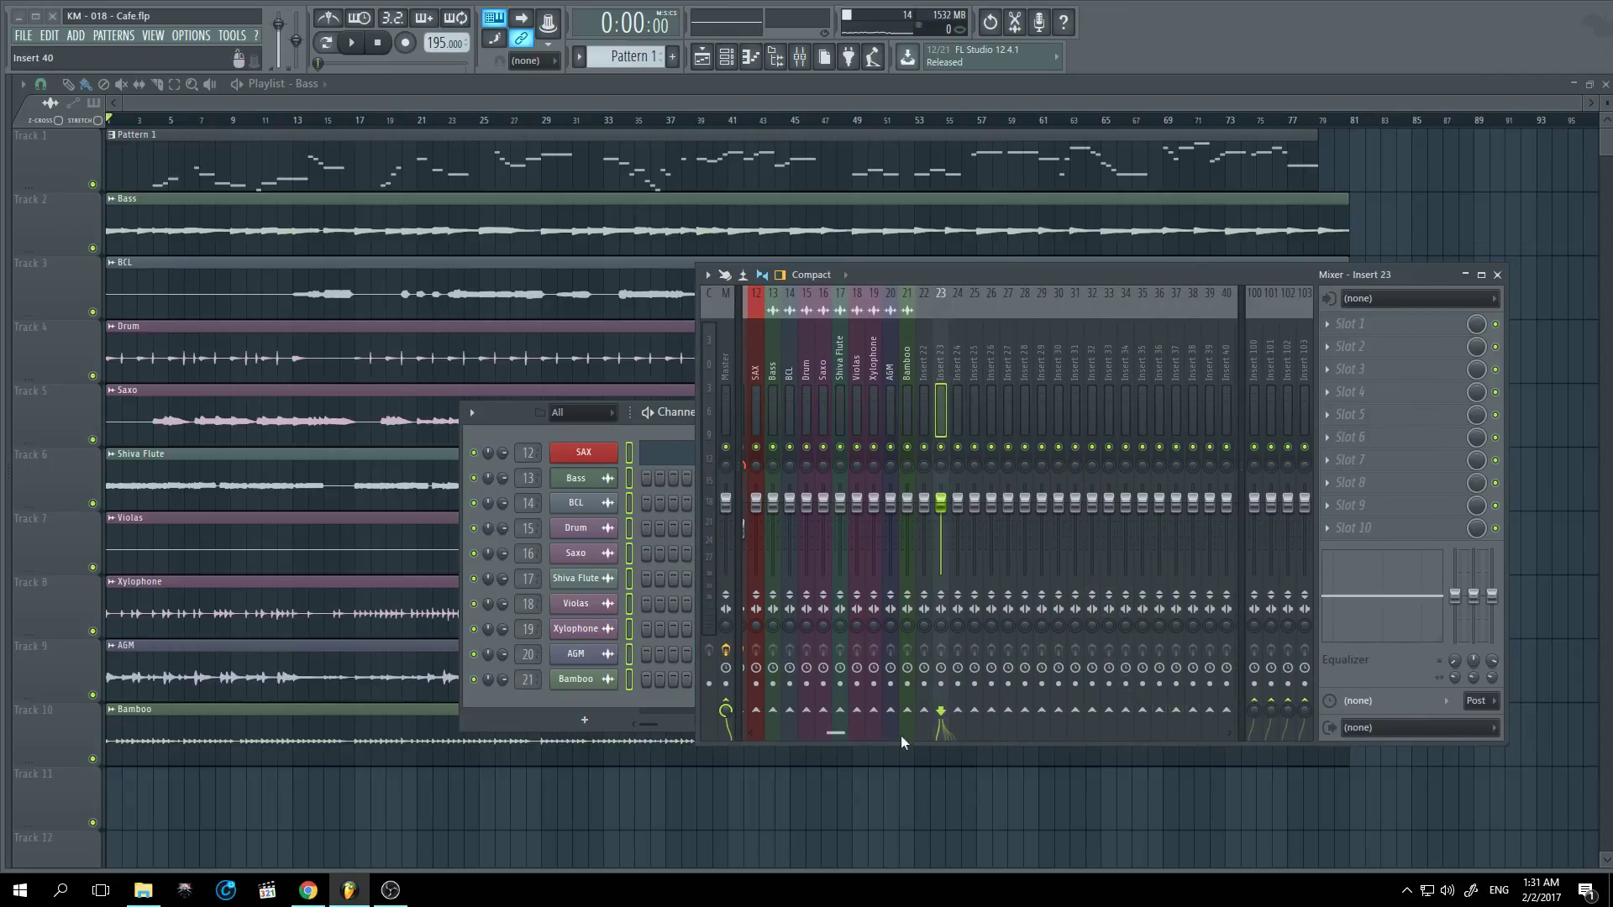
mouse_move(834, 733)
left_mouse_down()
mouse_move(753, 739)
mouse_move(832, 734)
left_mouse_up()
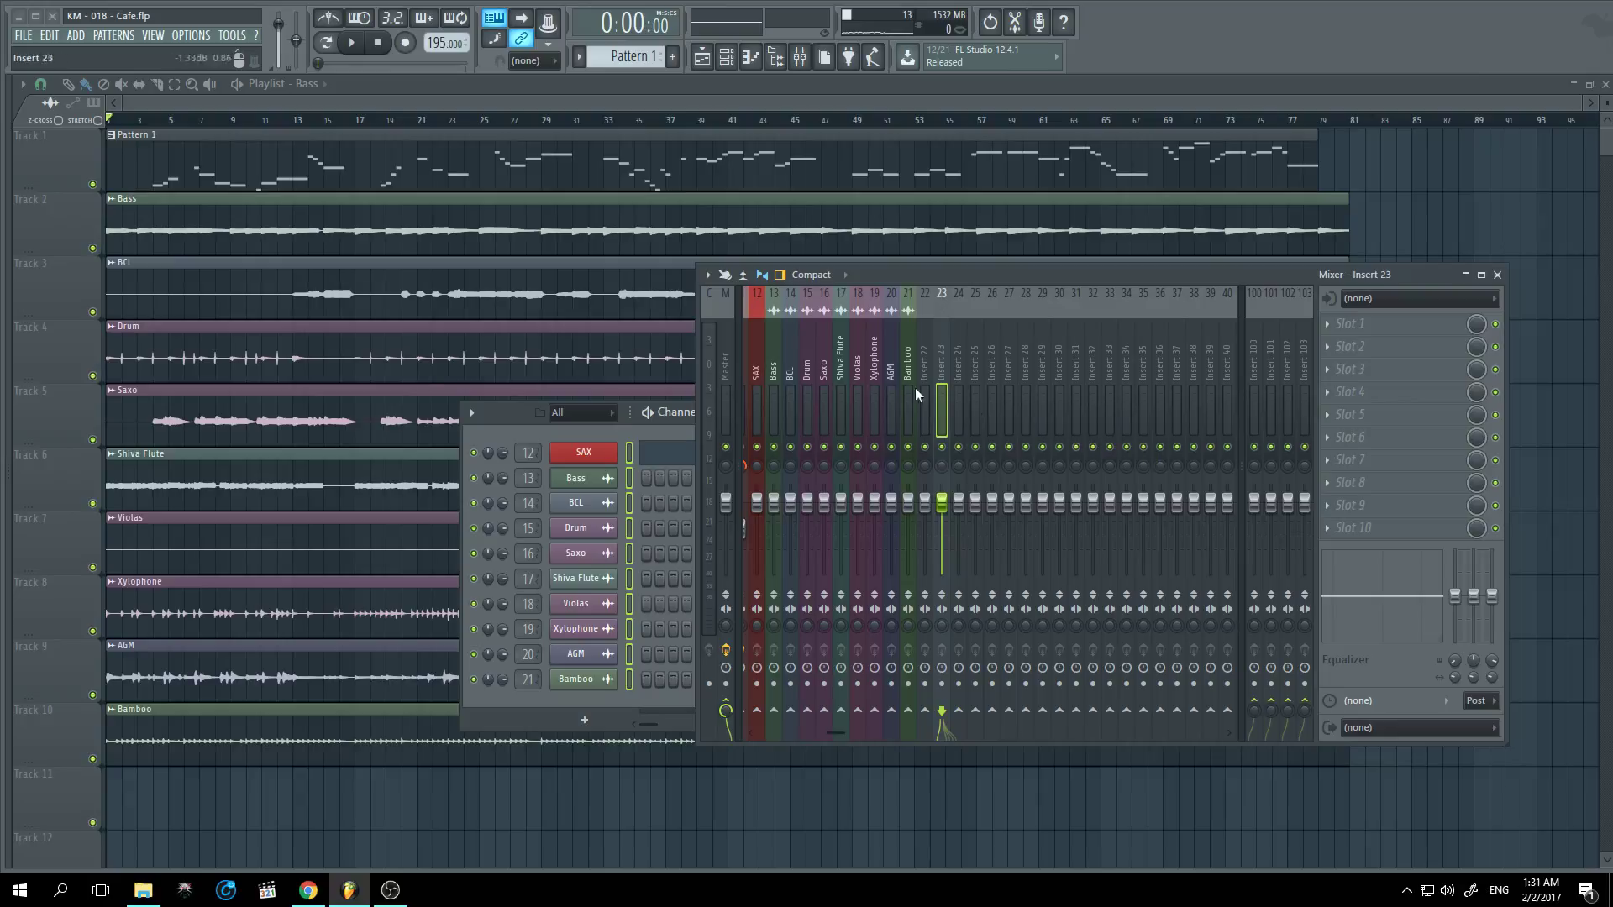
Step: Start playback of the song, and make the mixer window taller and place it higher over the playlist
left_click(356, 45)
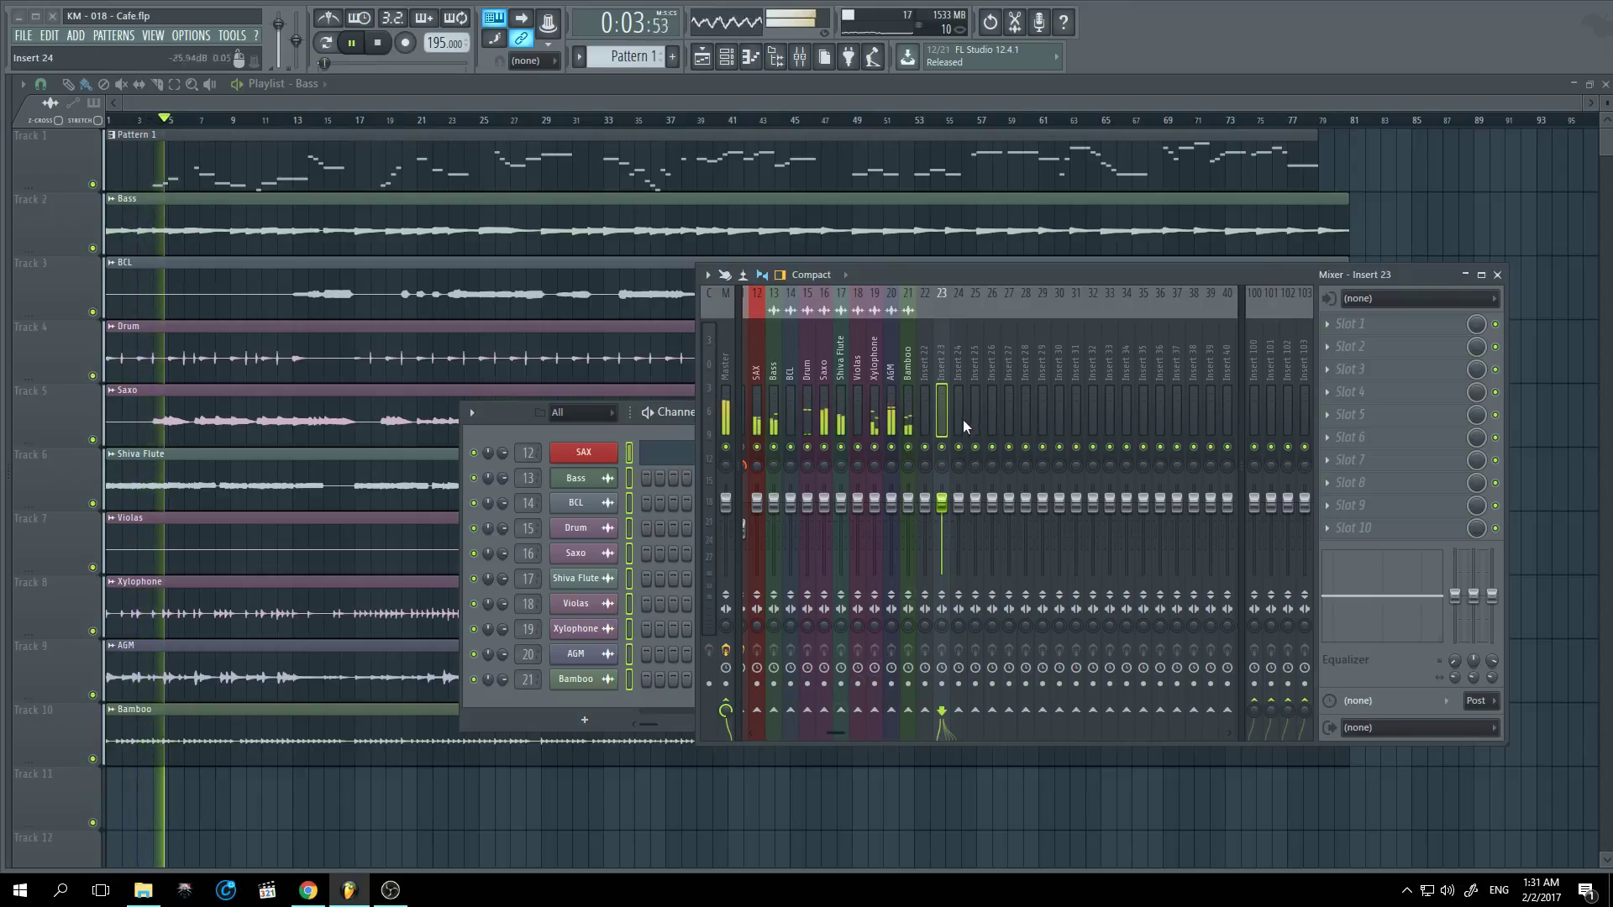
left_click_drag(981, 743, 981, 810)
left_click_drag(1025, 277, 1010, 132)
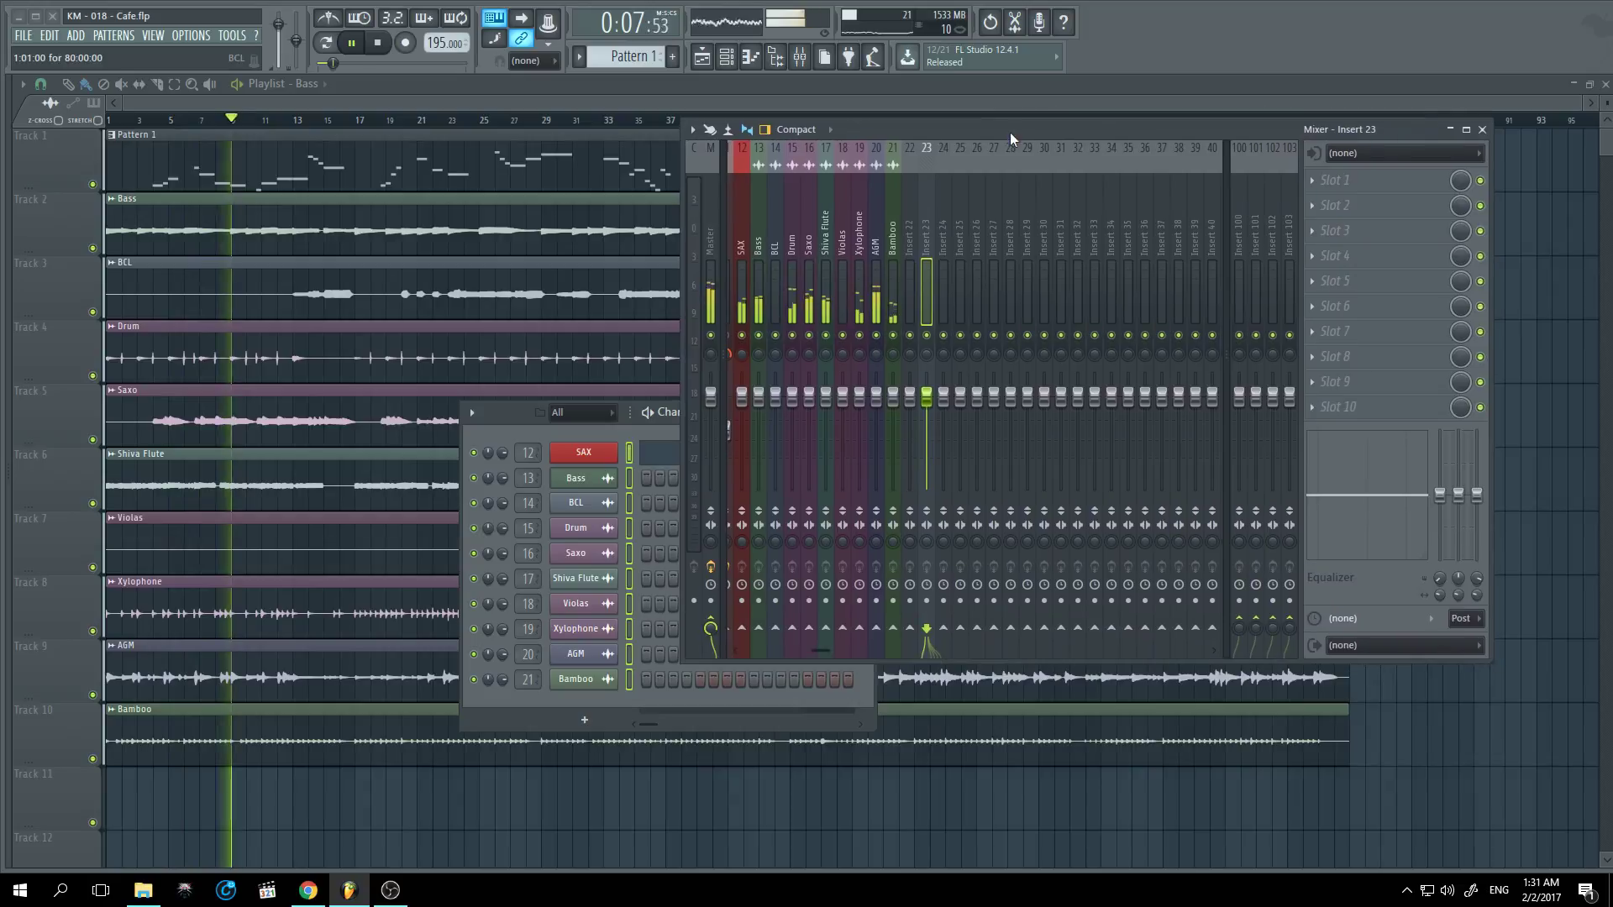
Step: Audition the AGM, Bamboo, Xylophone, Saxo with Shiva Flute, Drum and Bass tracks in solo, and restore the full mix
left_click(877, 335, "ctrl")
left_click(893, 335, "ctrl")
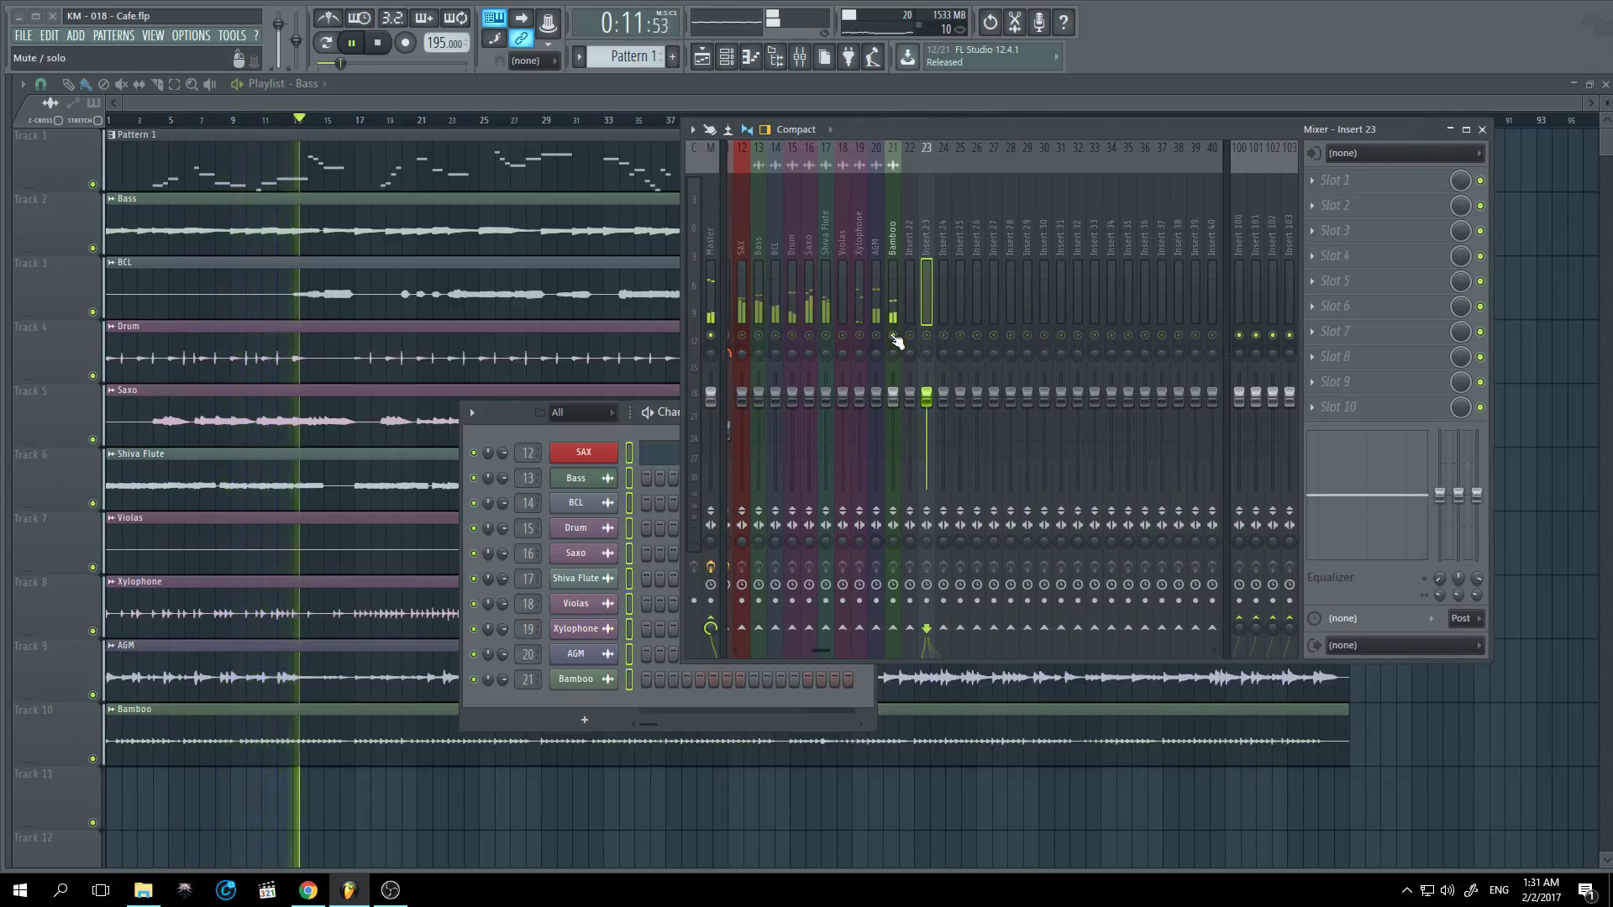
left_click(859, 335, "ctrl")
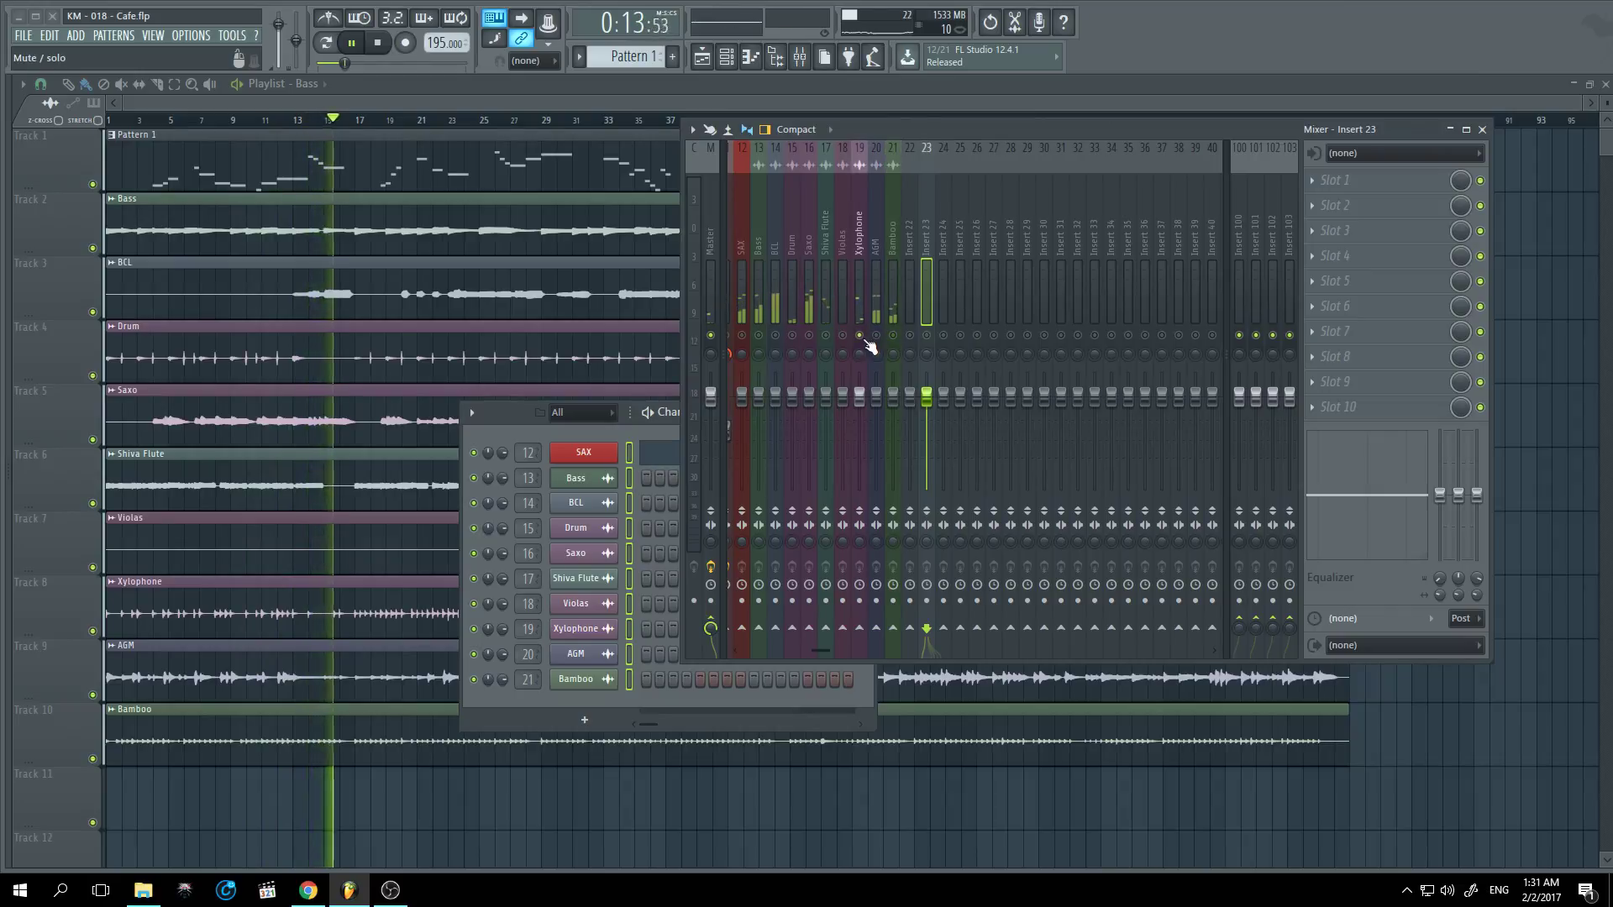
left_click(809, 335, "ctrl")
left_click(826, 335)
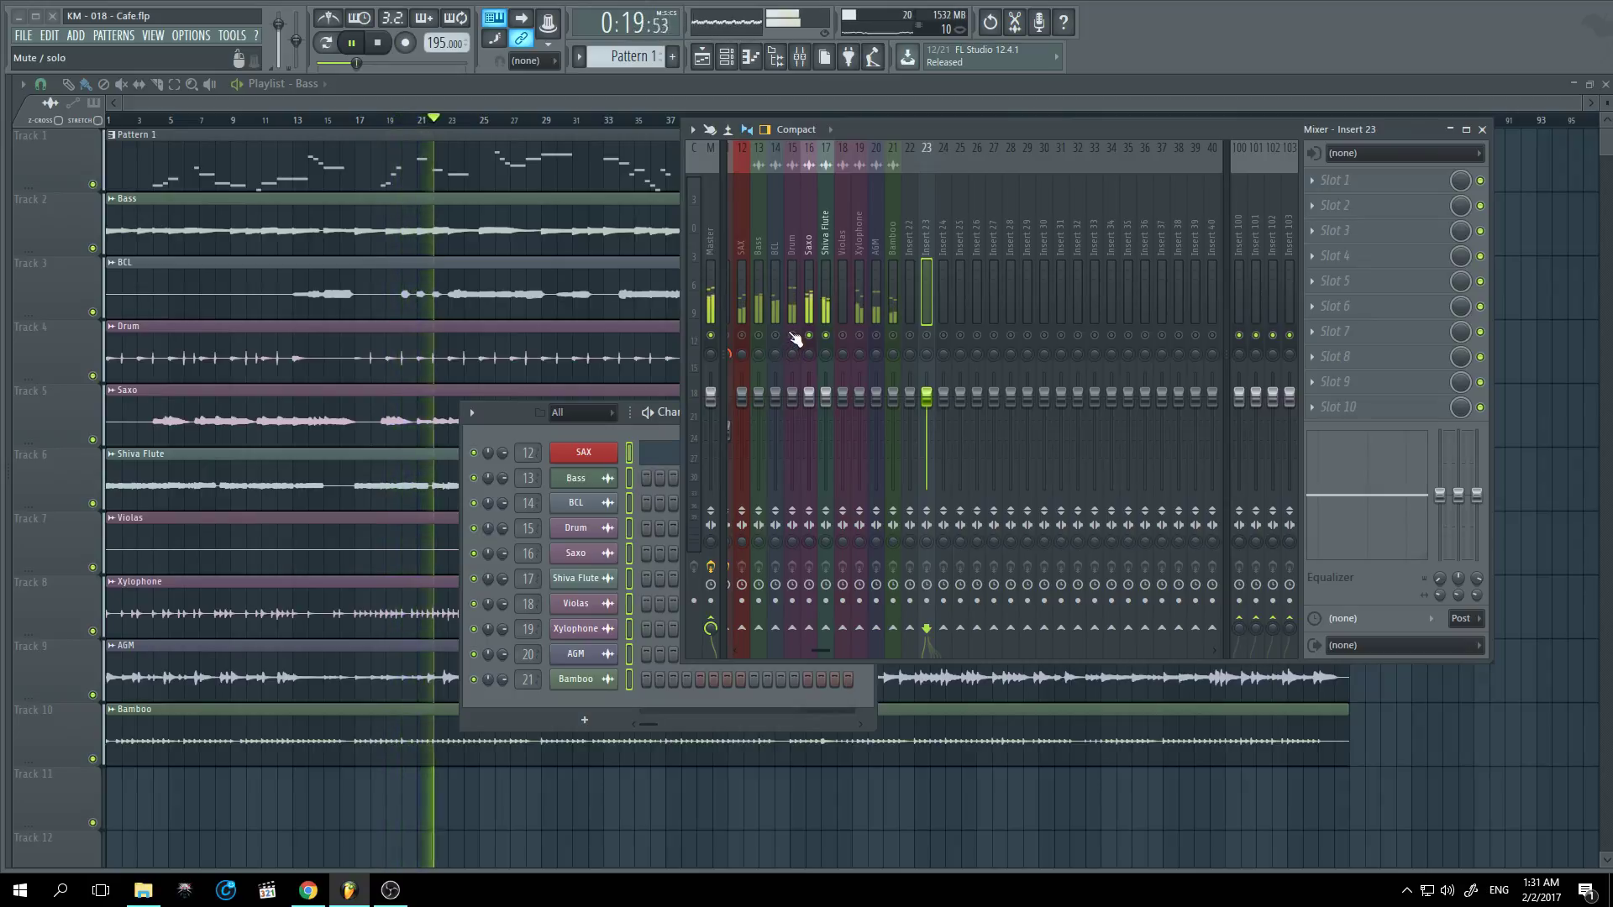
left_click(794, 335, "ctrl")
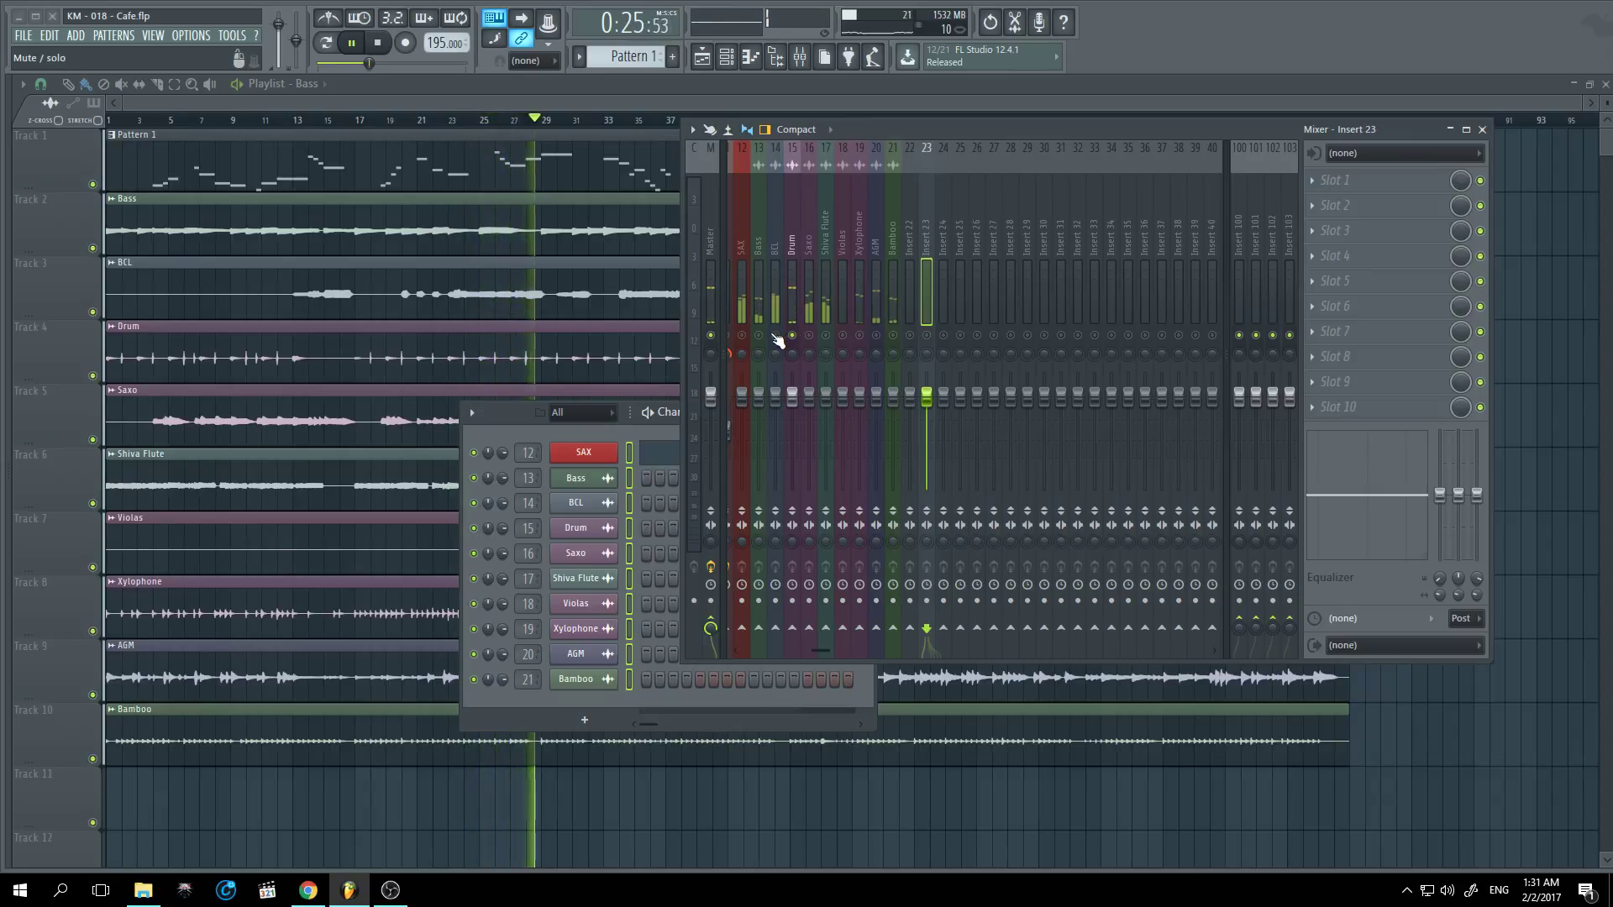
left_click(758, 335, "ctrl")
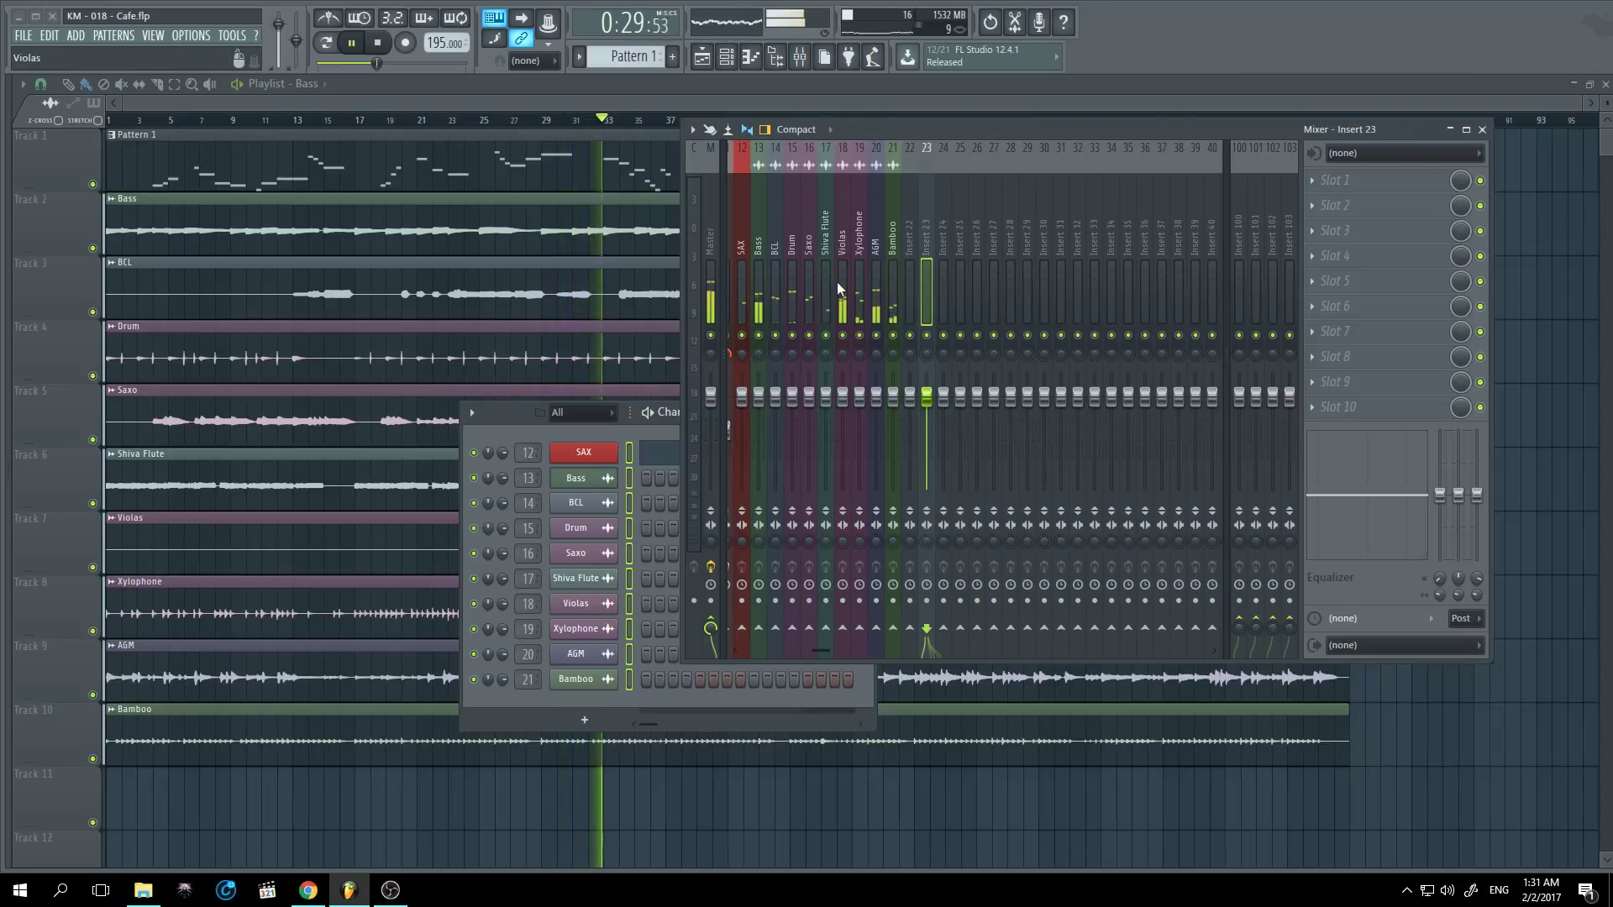
Step: Audition the Xylophone together with Violas, AGM and Bamboo, compare the Bass and SAX tracks in solo, and bring back all tracks
left_click(791, 268)
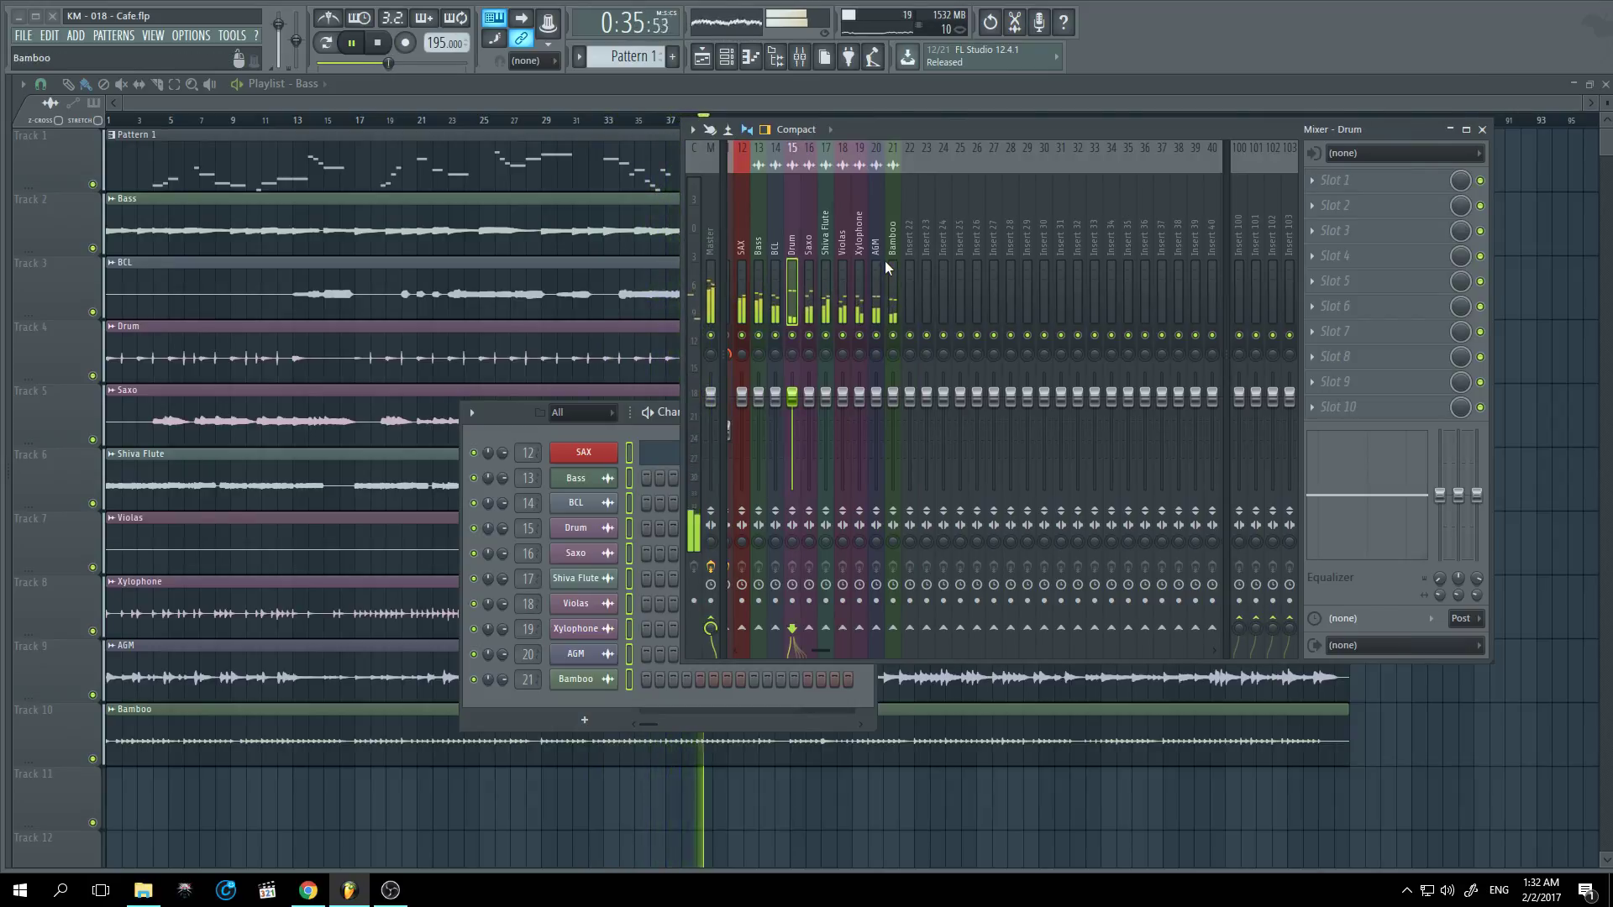
right_click(860, 336)
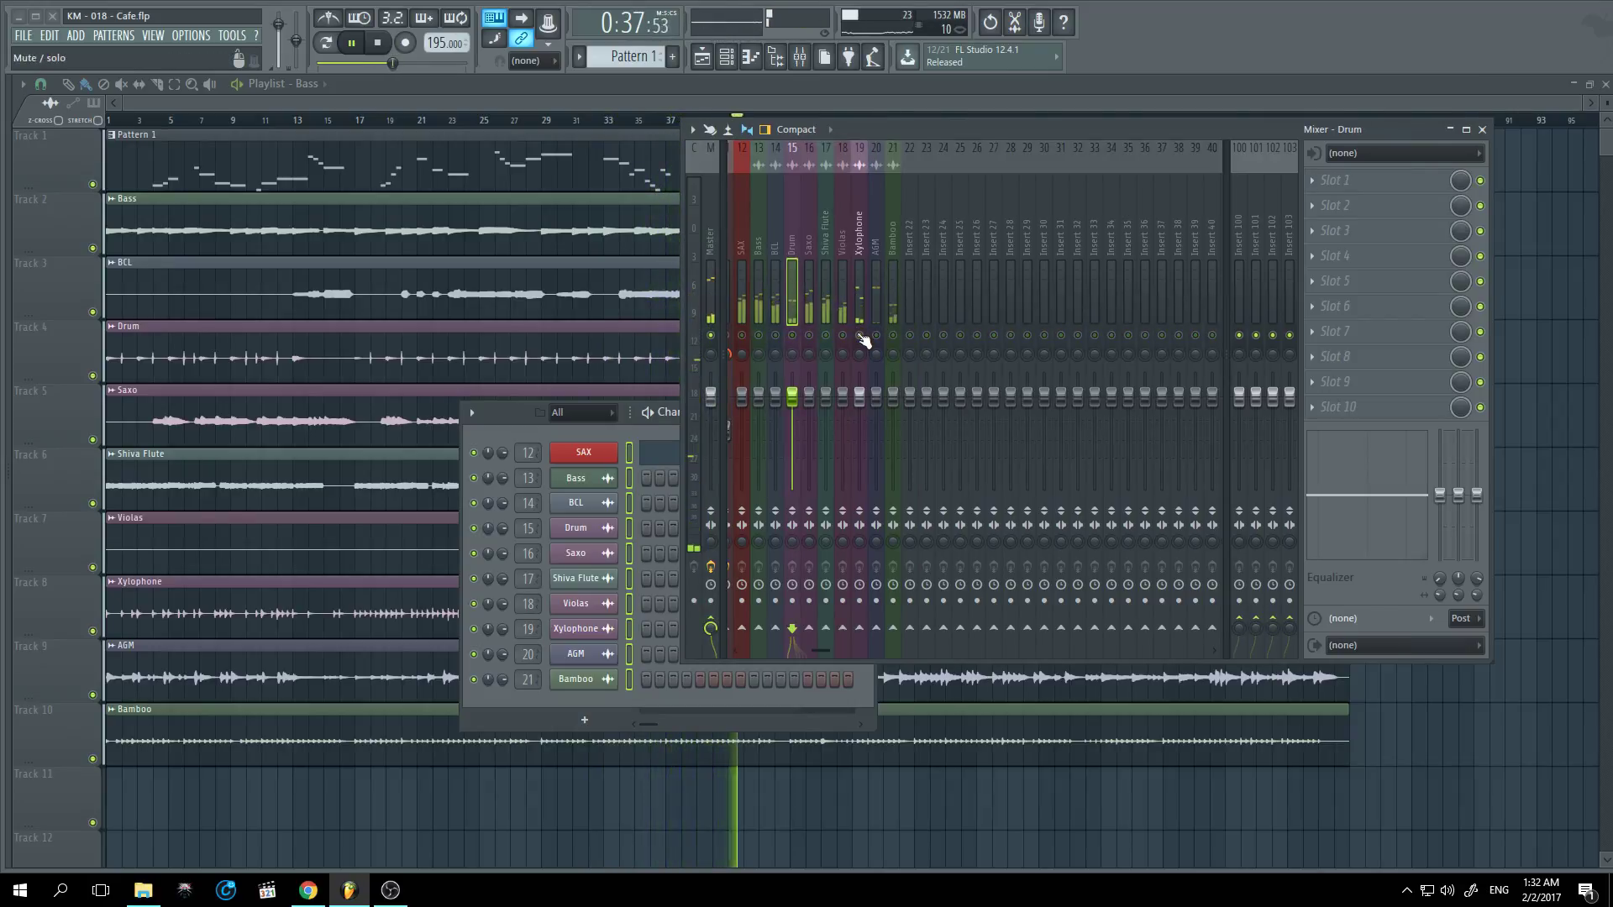
left_click(846, 337)
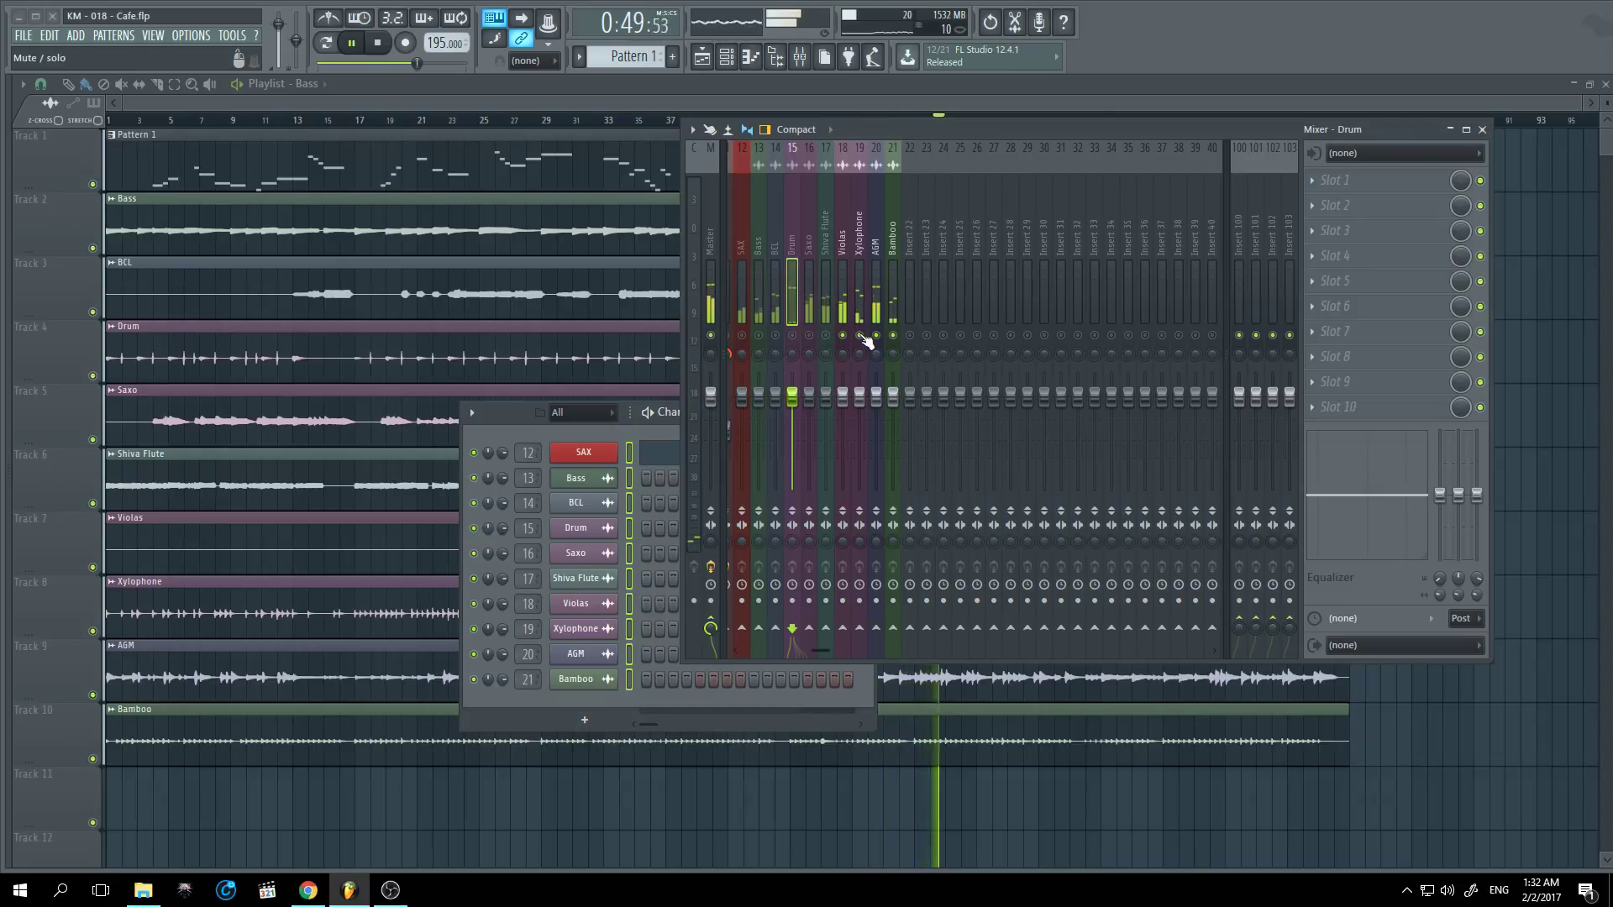
right_click(761, 336)
left_click(809, 337)
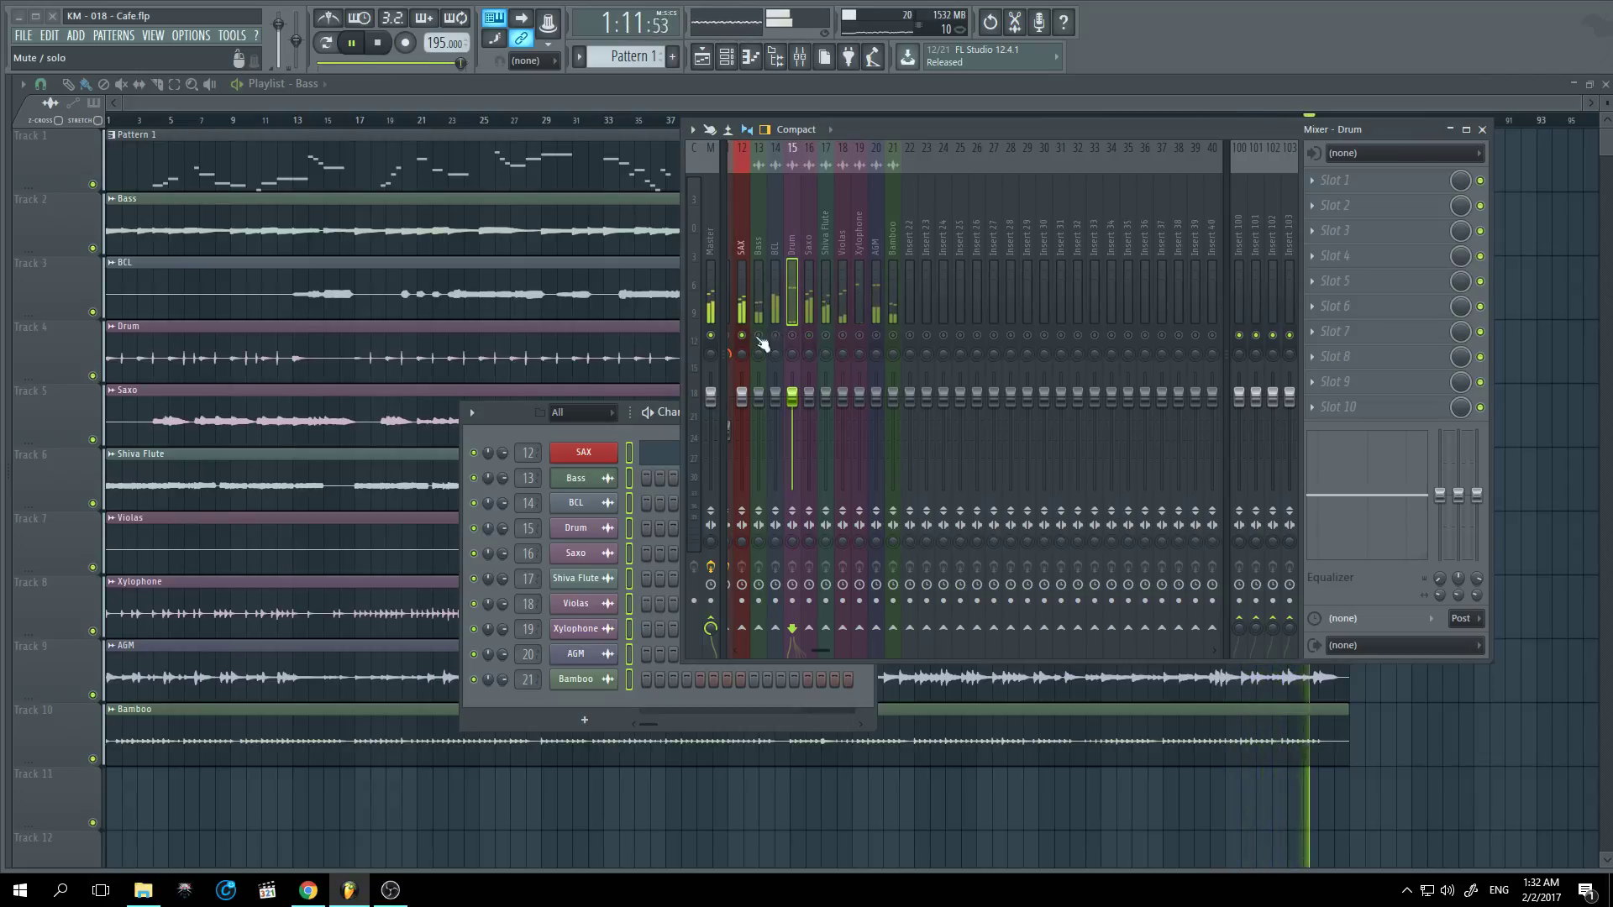
right_click(810, 337)
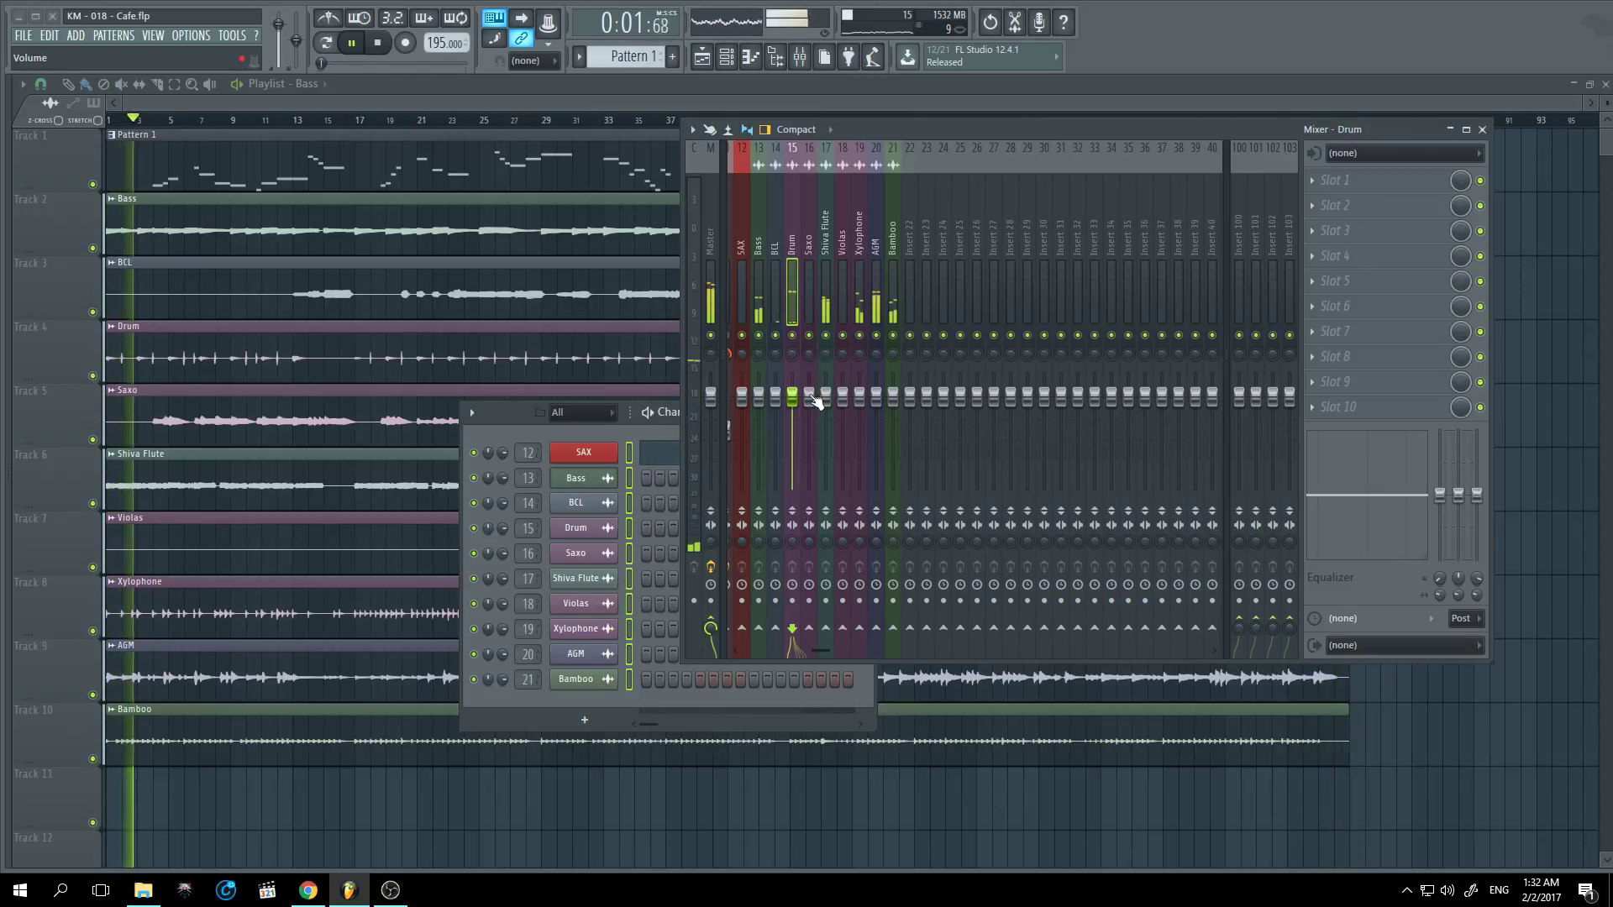
Step: Lower the Saxo track's volume fader almost to the minimum, and set the soloed Bass track's stereo separation to about 81% merged
left_click(811, 343)
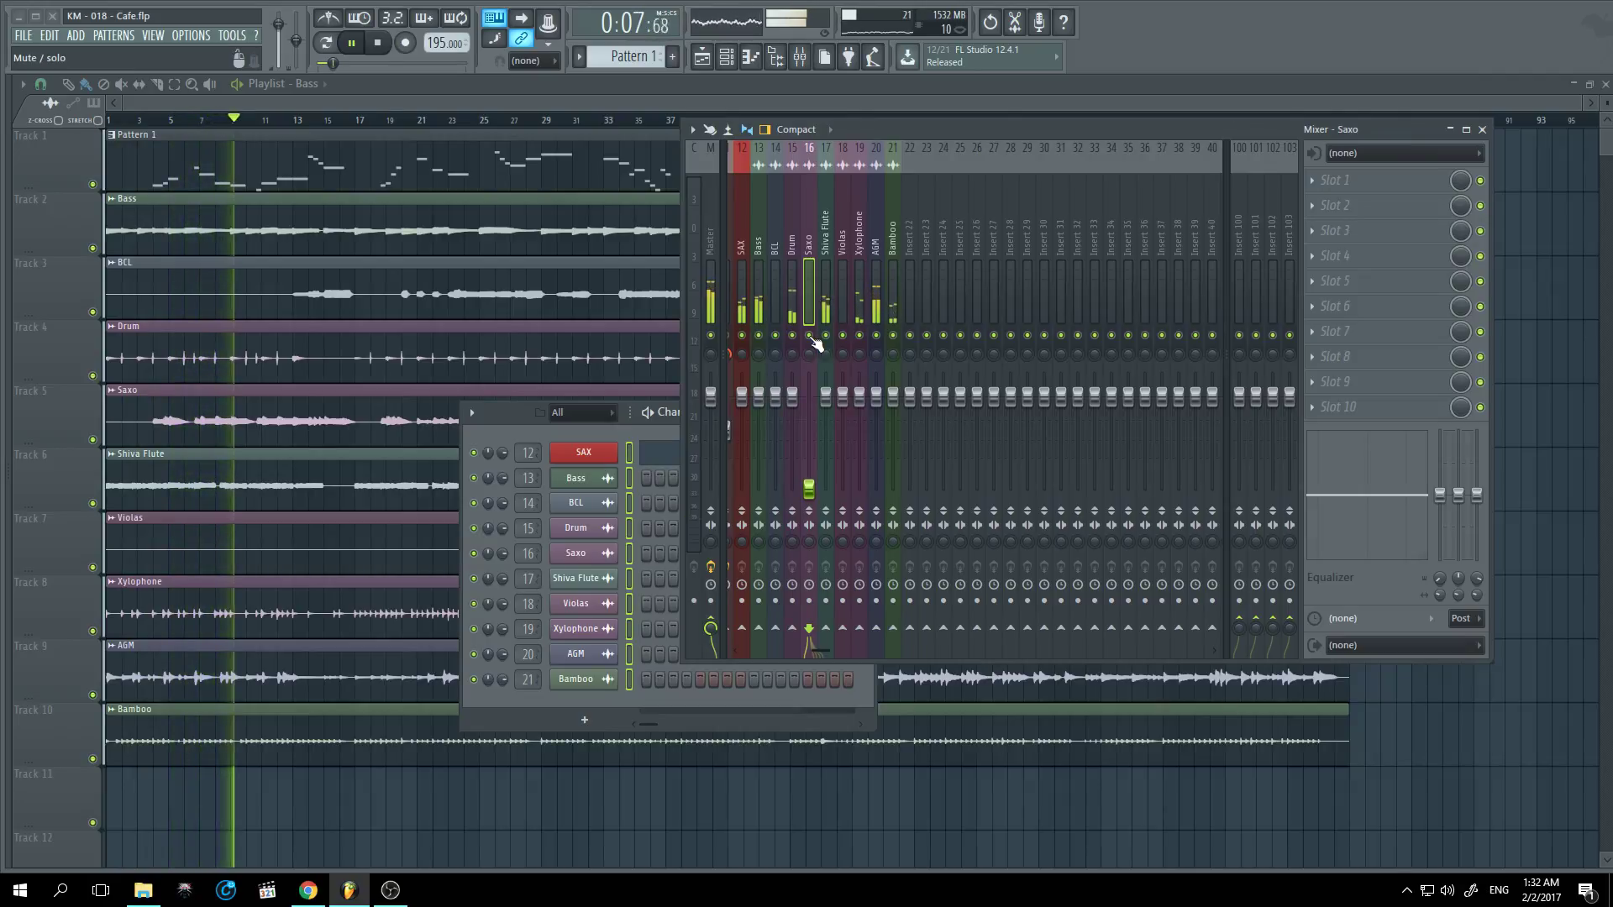
left_click(760, 315)
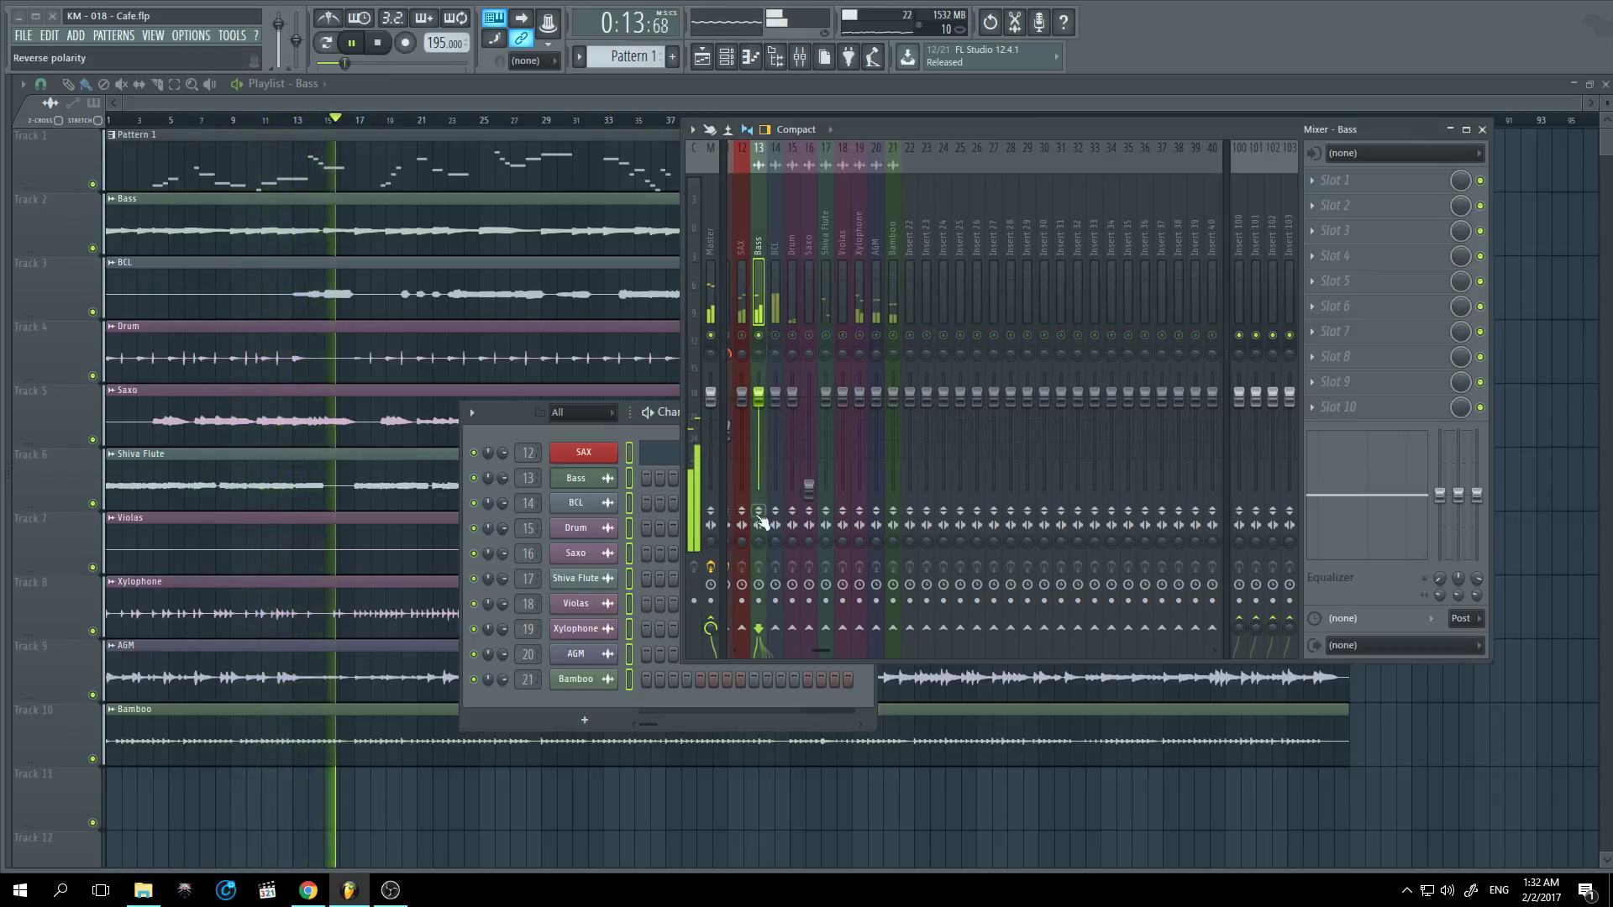
left_click_drag(759, 542, 760, 504)
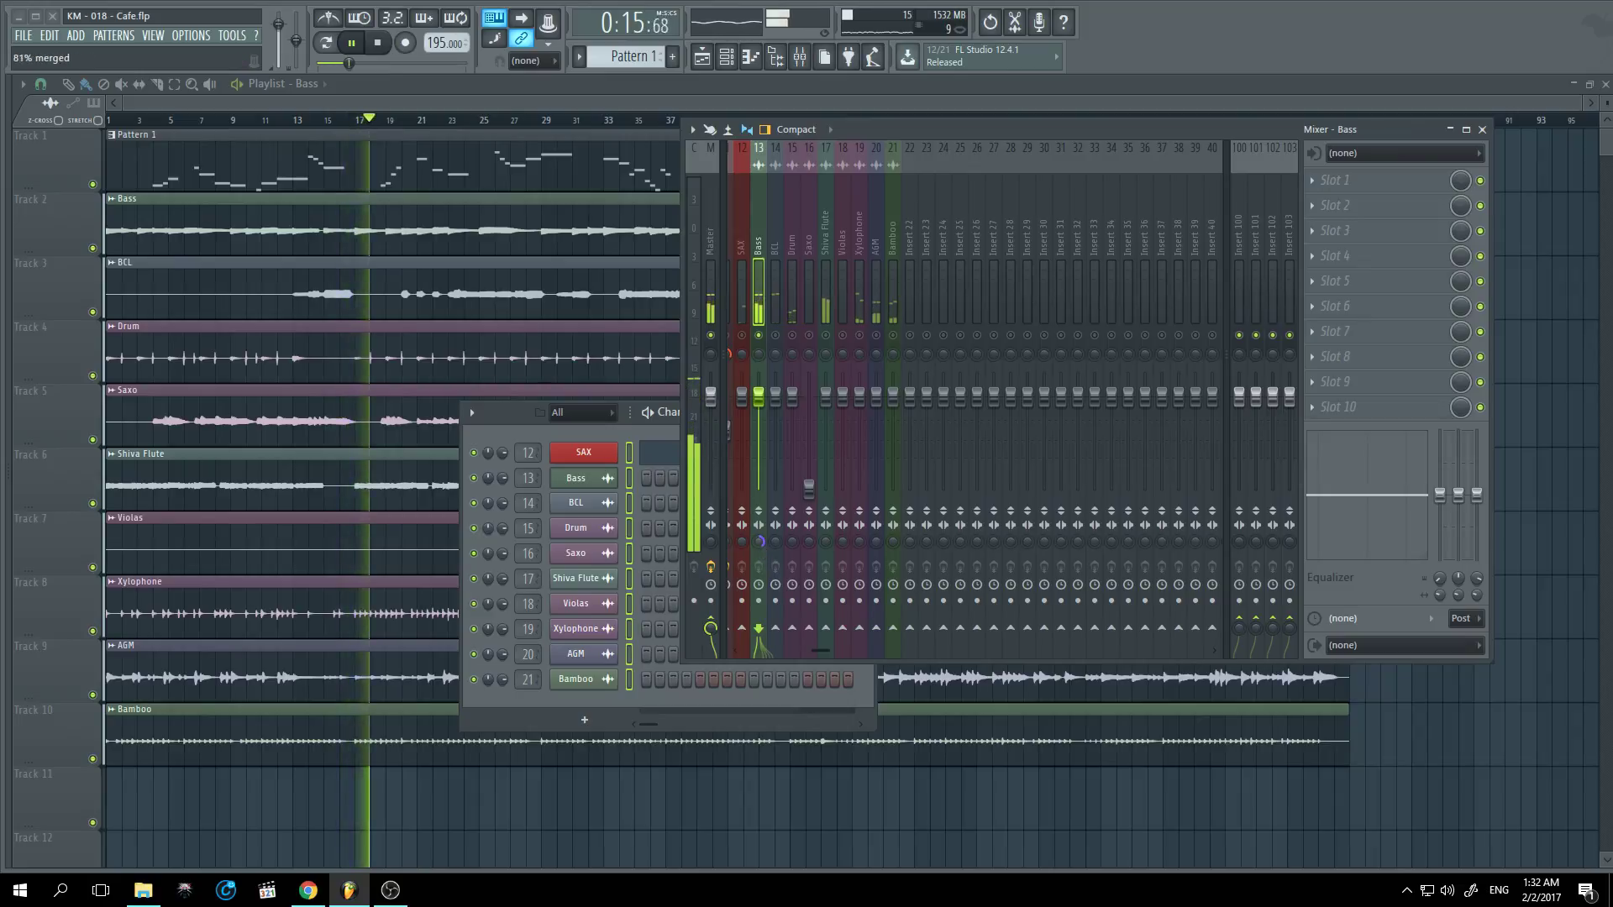
Step: Enable the BCL track alongside SAX and Bass, reset its trial panning, and pan it slightly to the left
left_click(777, 348)
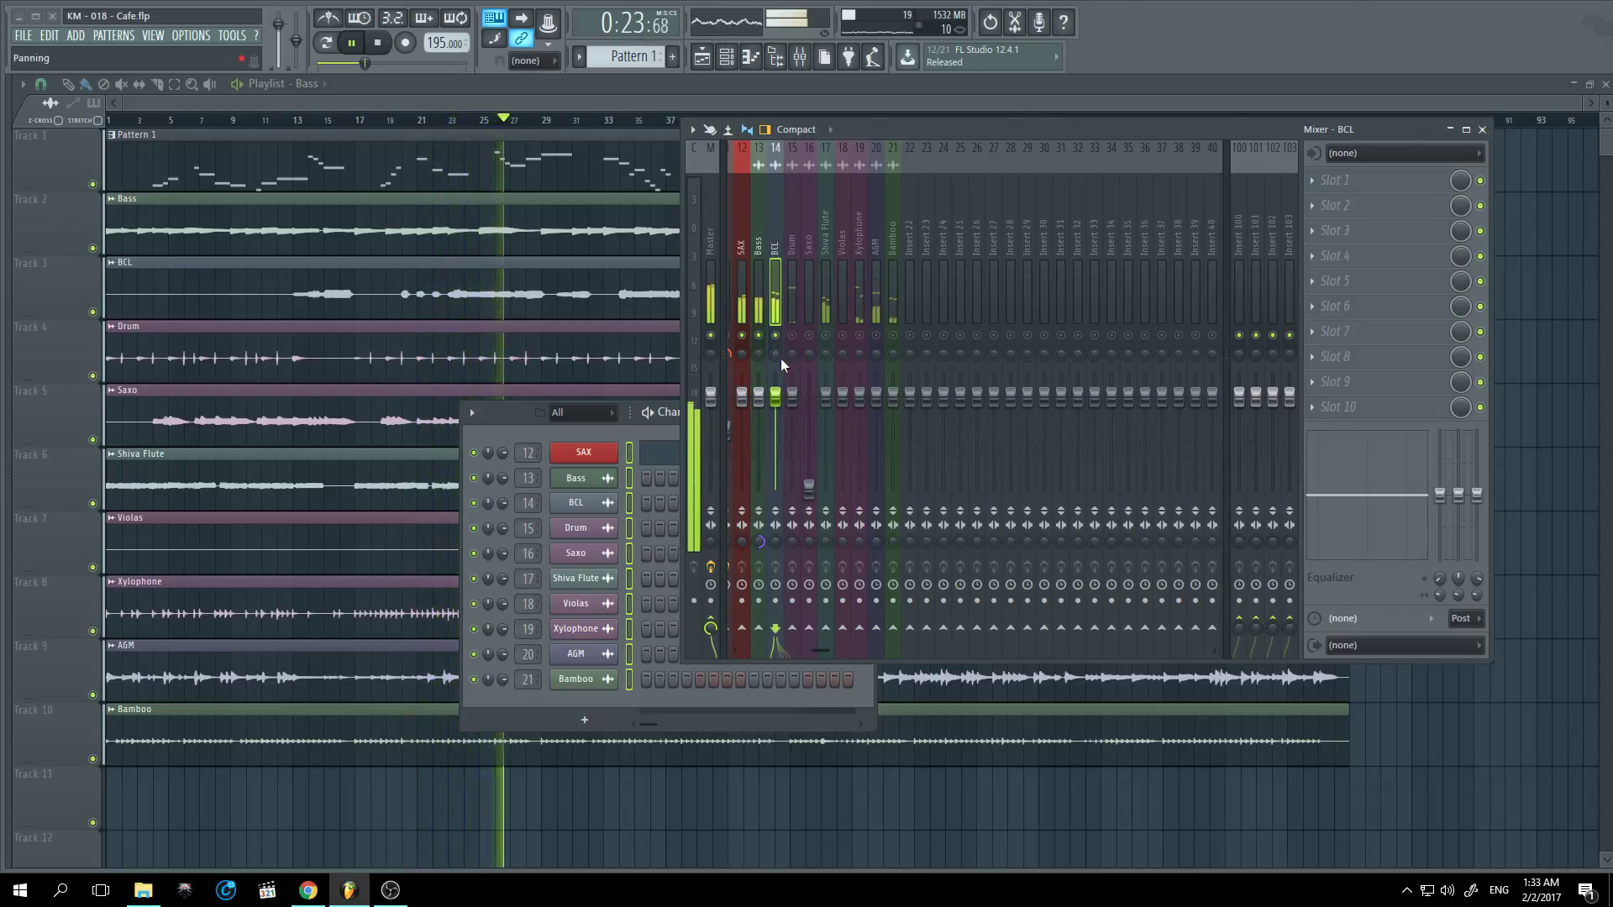
left_click_drag(774, 352, 775, 399)
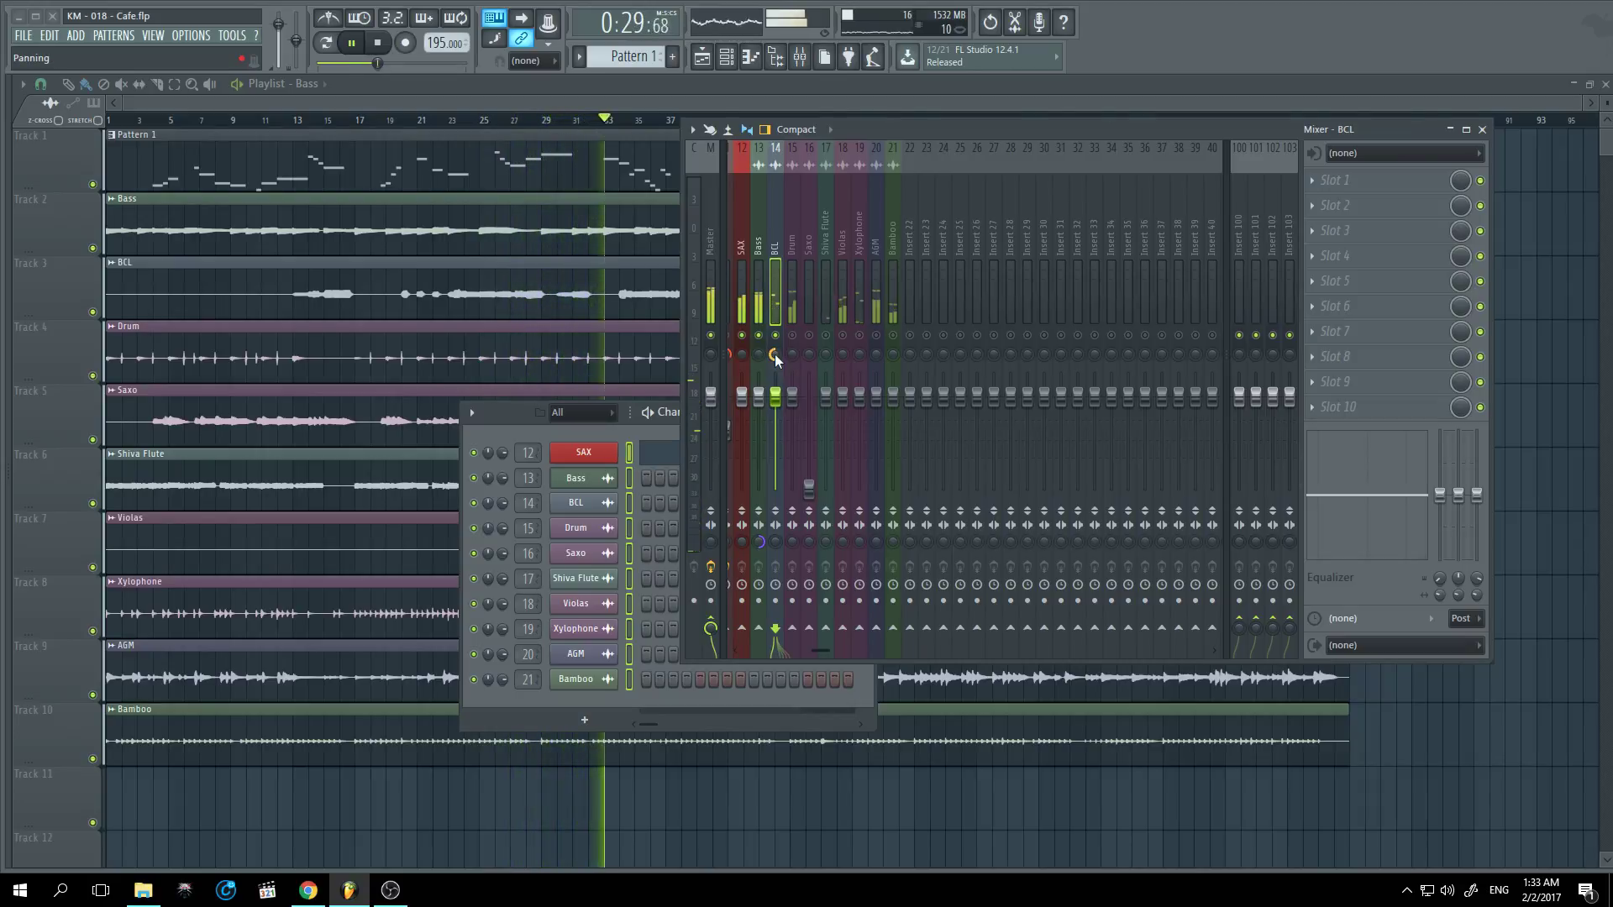
right_click(775, 354)
left_click(793, 365)
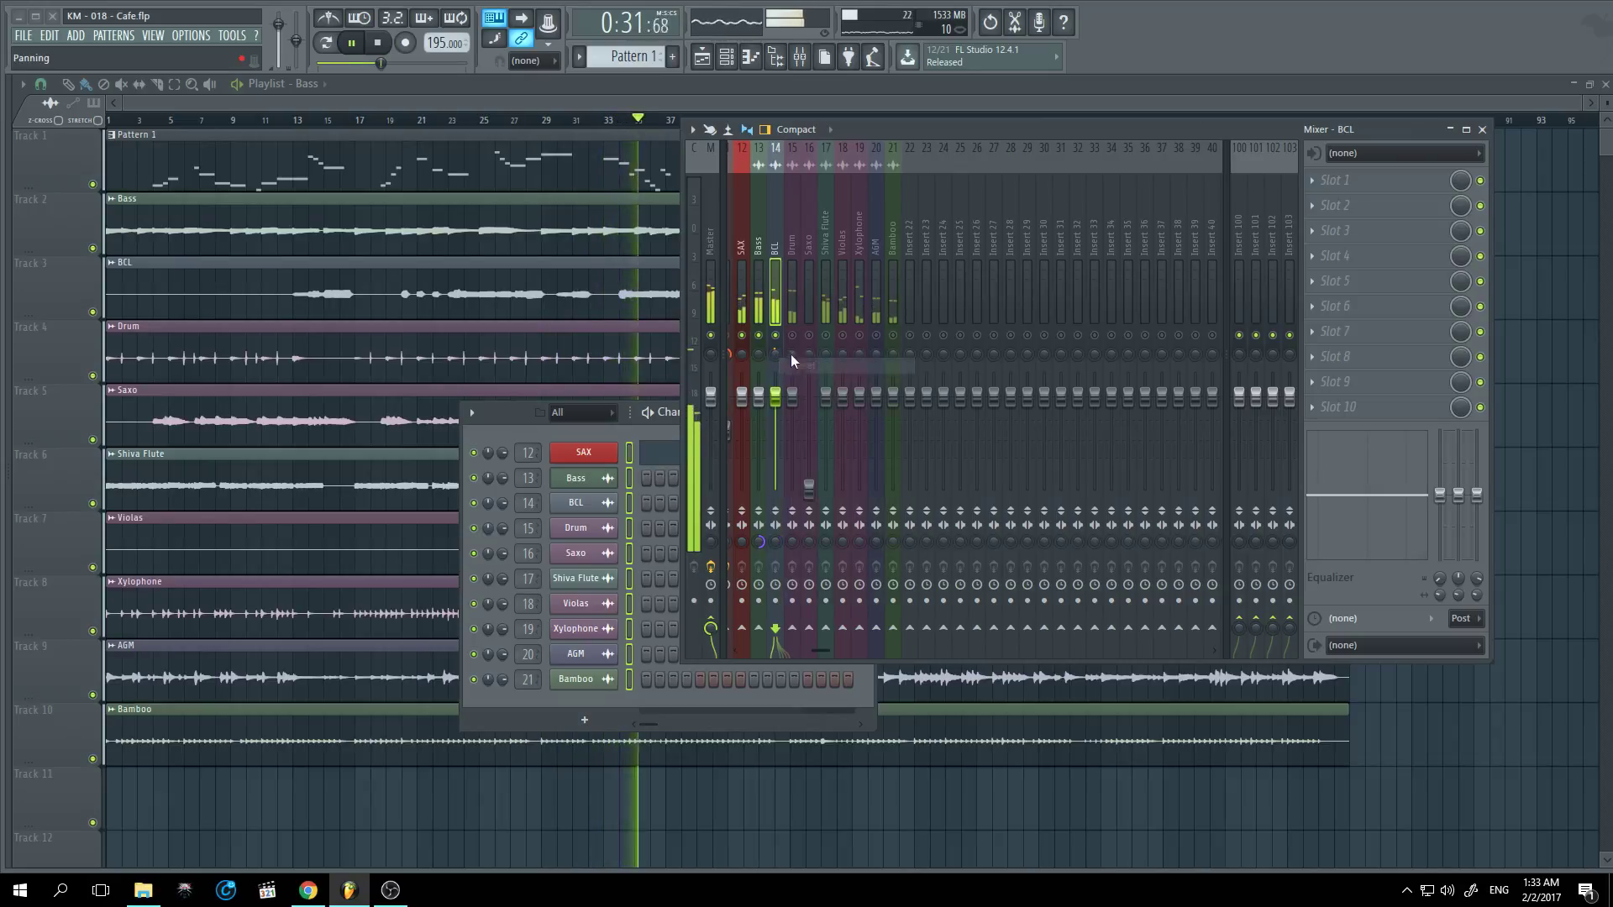
left_click_drag(774, 355, 774, 366)
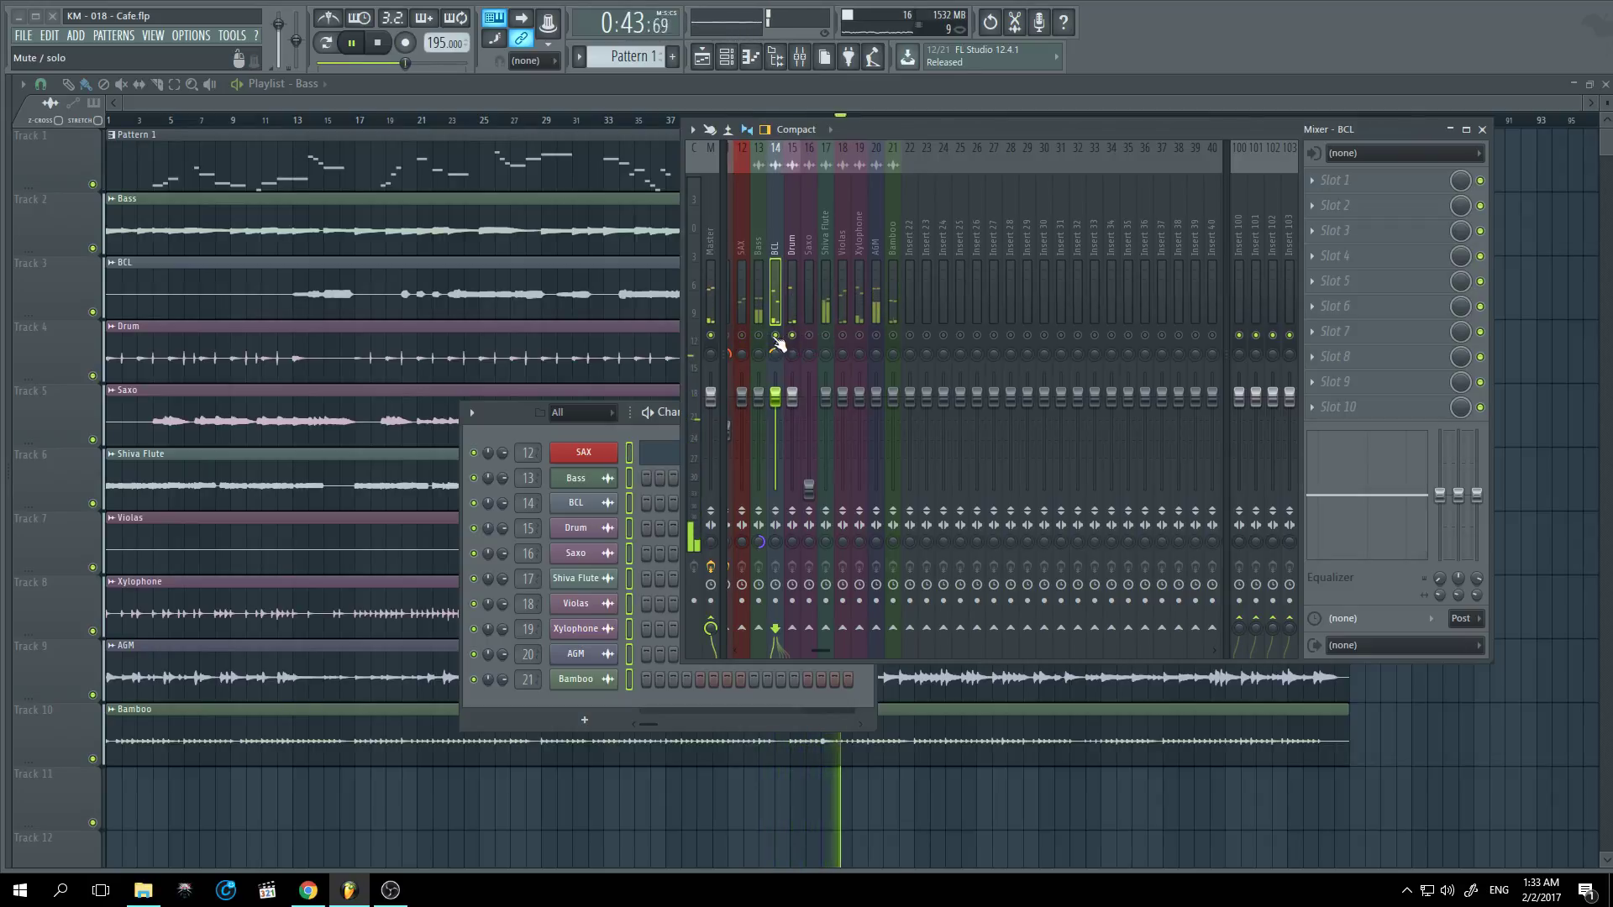
Step: Bring SAX and Violas into the partial mix with Bass, BCL and Drum, and pan Violas about 37% right
left_click(743, 336)
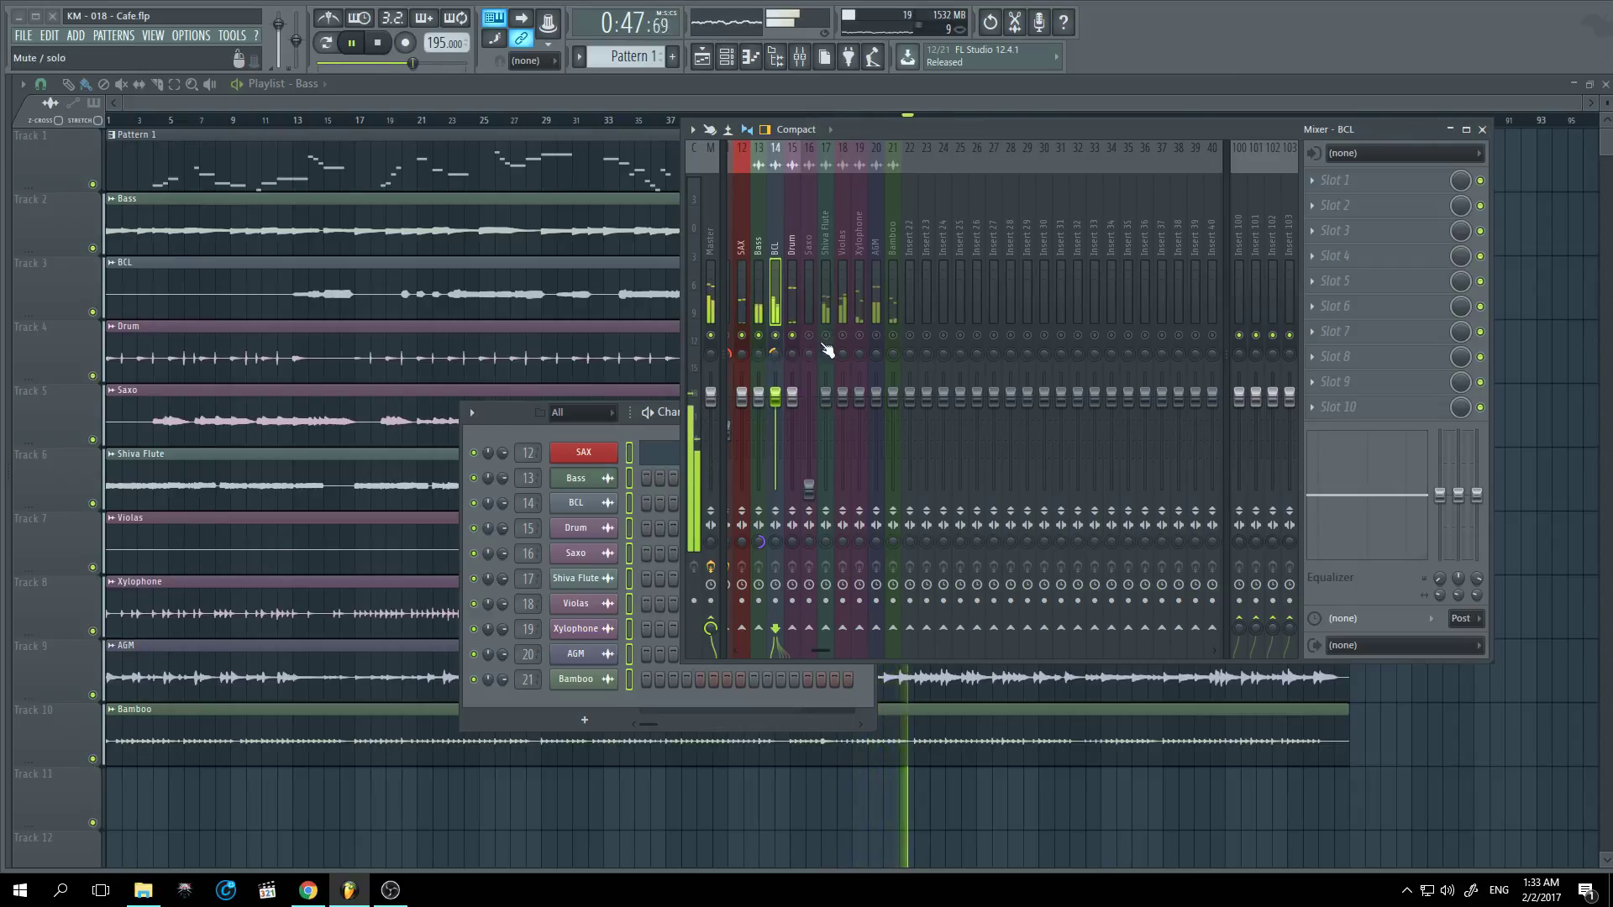
left_click(842, 336)
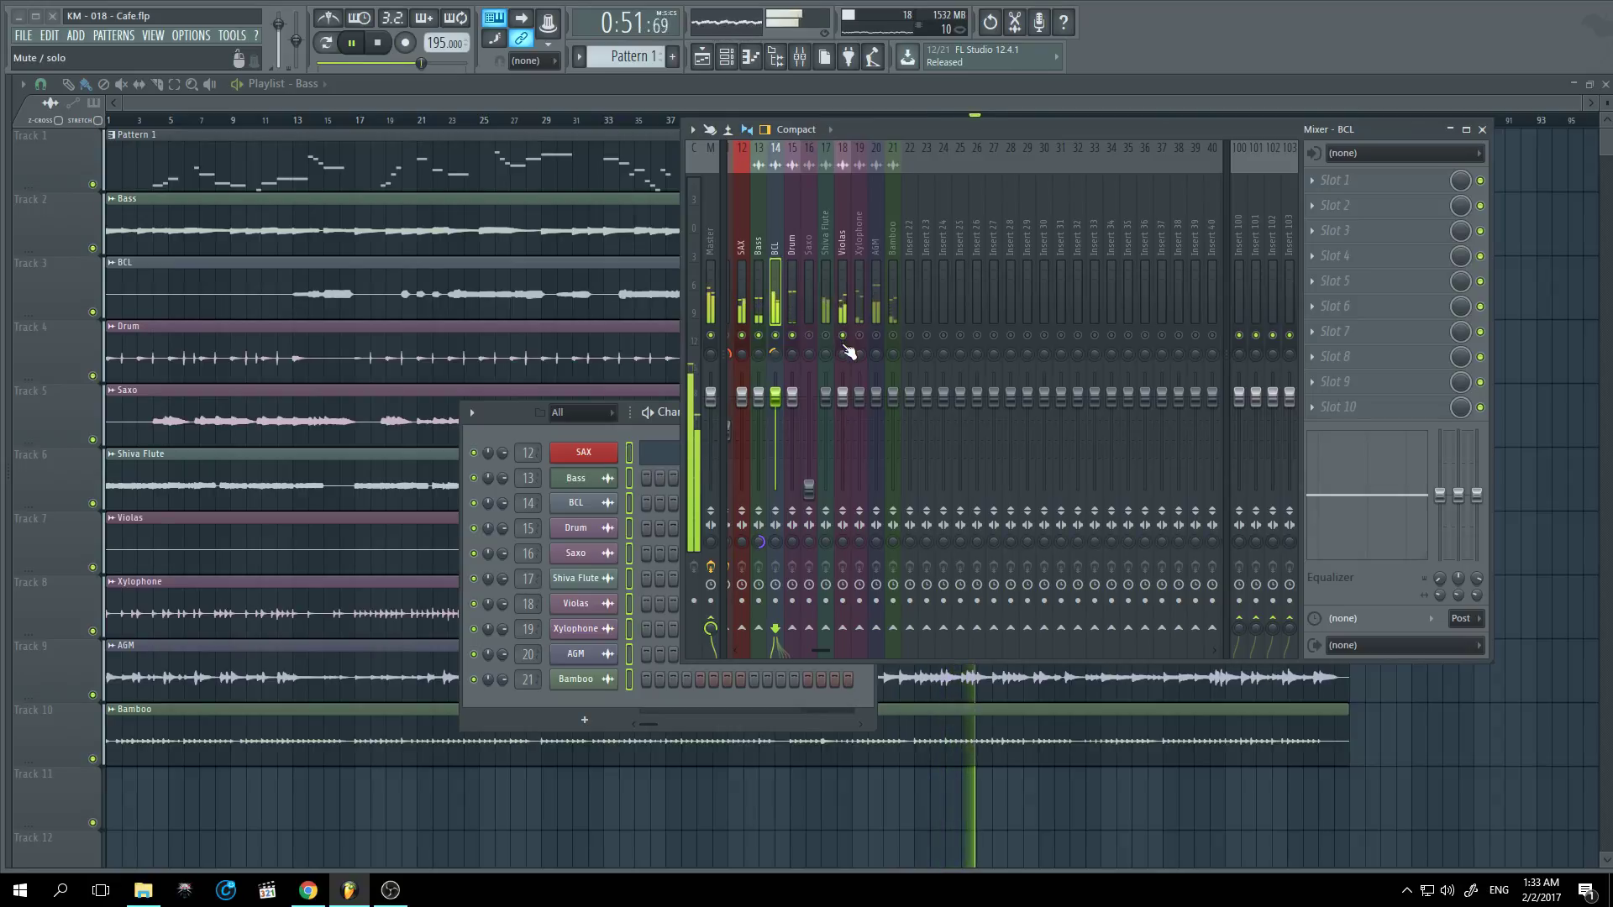
left_click(859, 336)
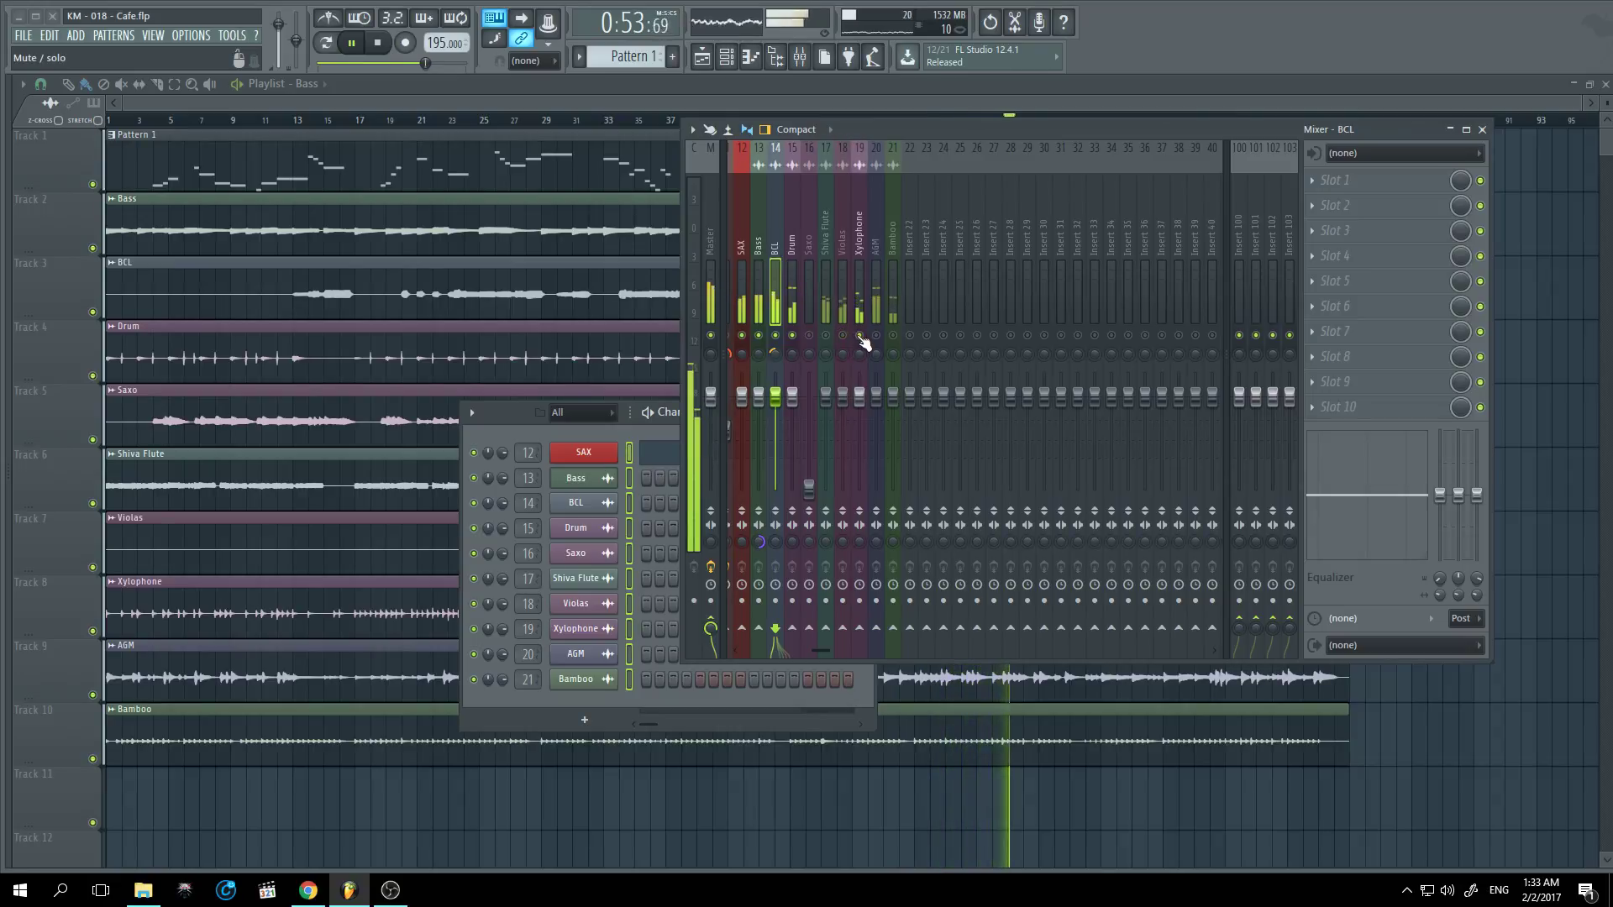
left_click(844, 352)
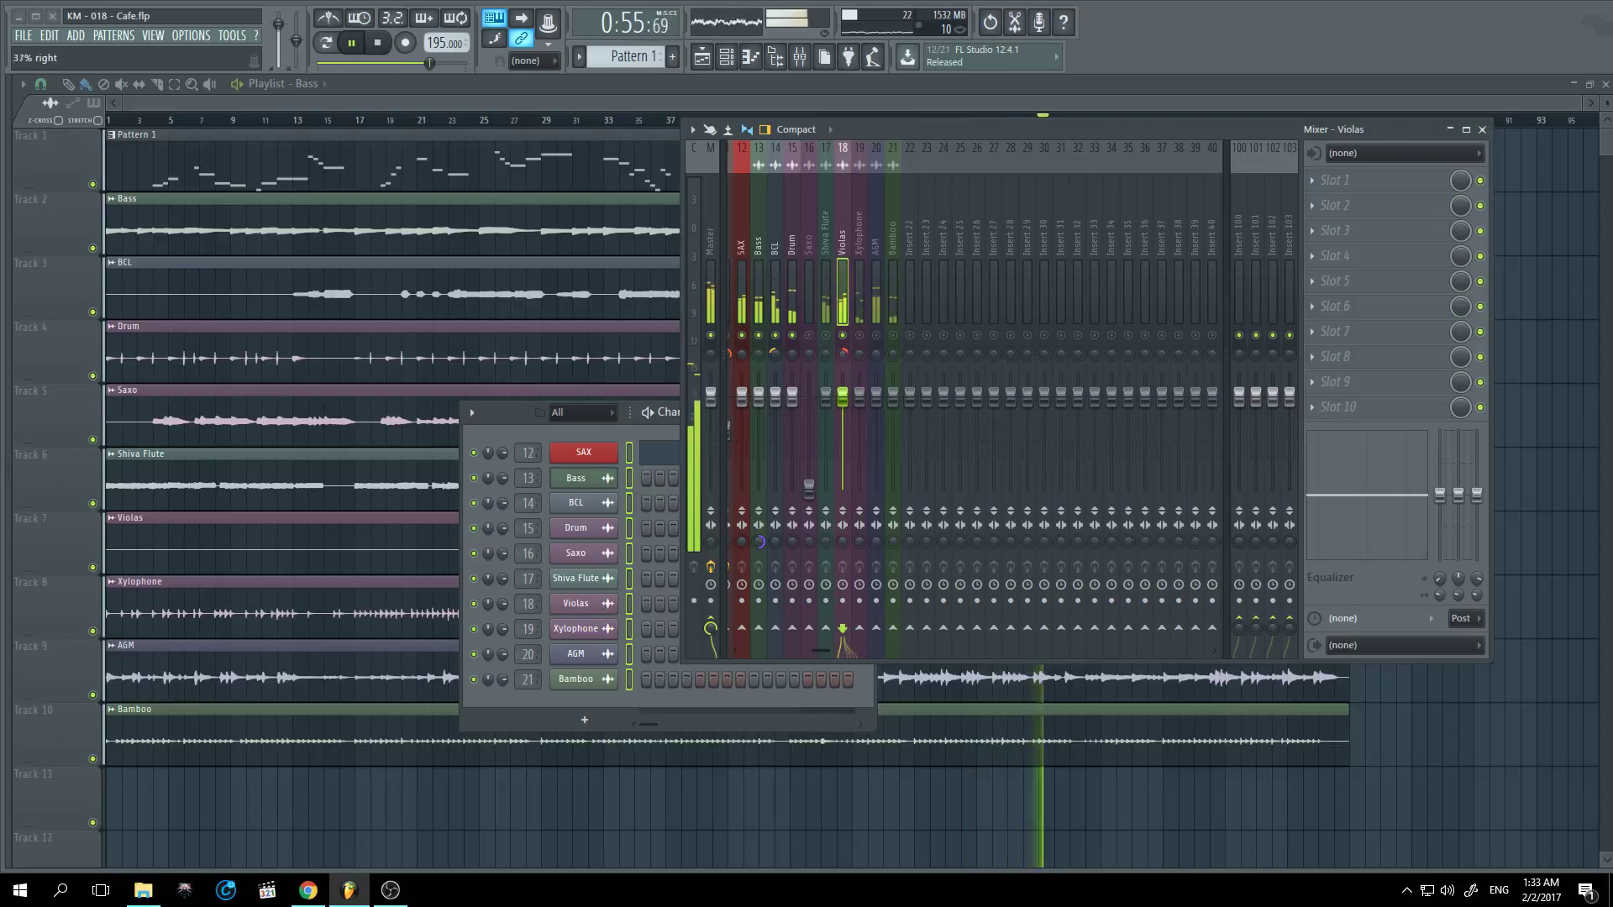
Step: Enable the AGM track and pan it right, pan the Bamboo track about 72% left, and restore all mixer tracks
left_click(876, 336)
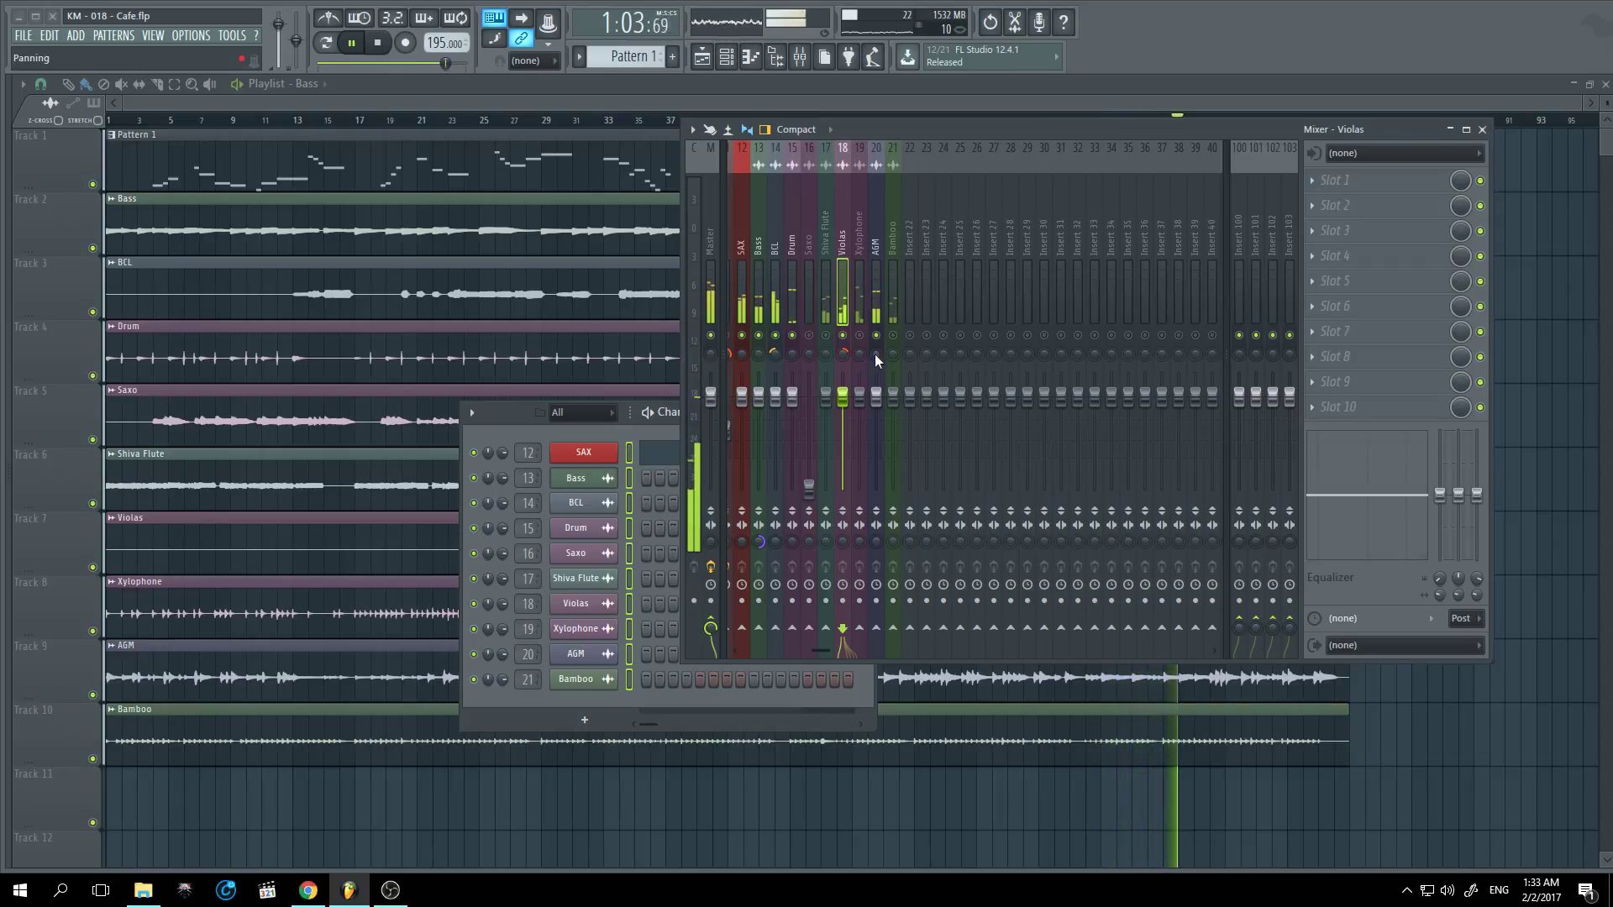
left_click_drag(874, 355, 875, 302)
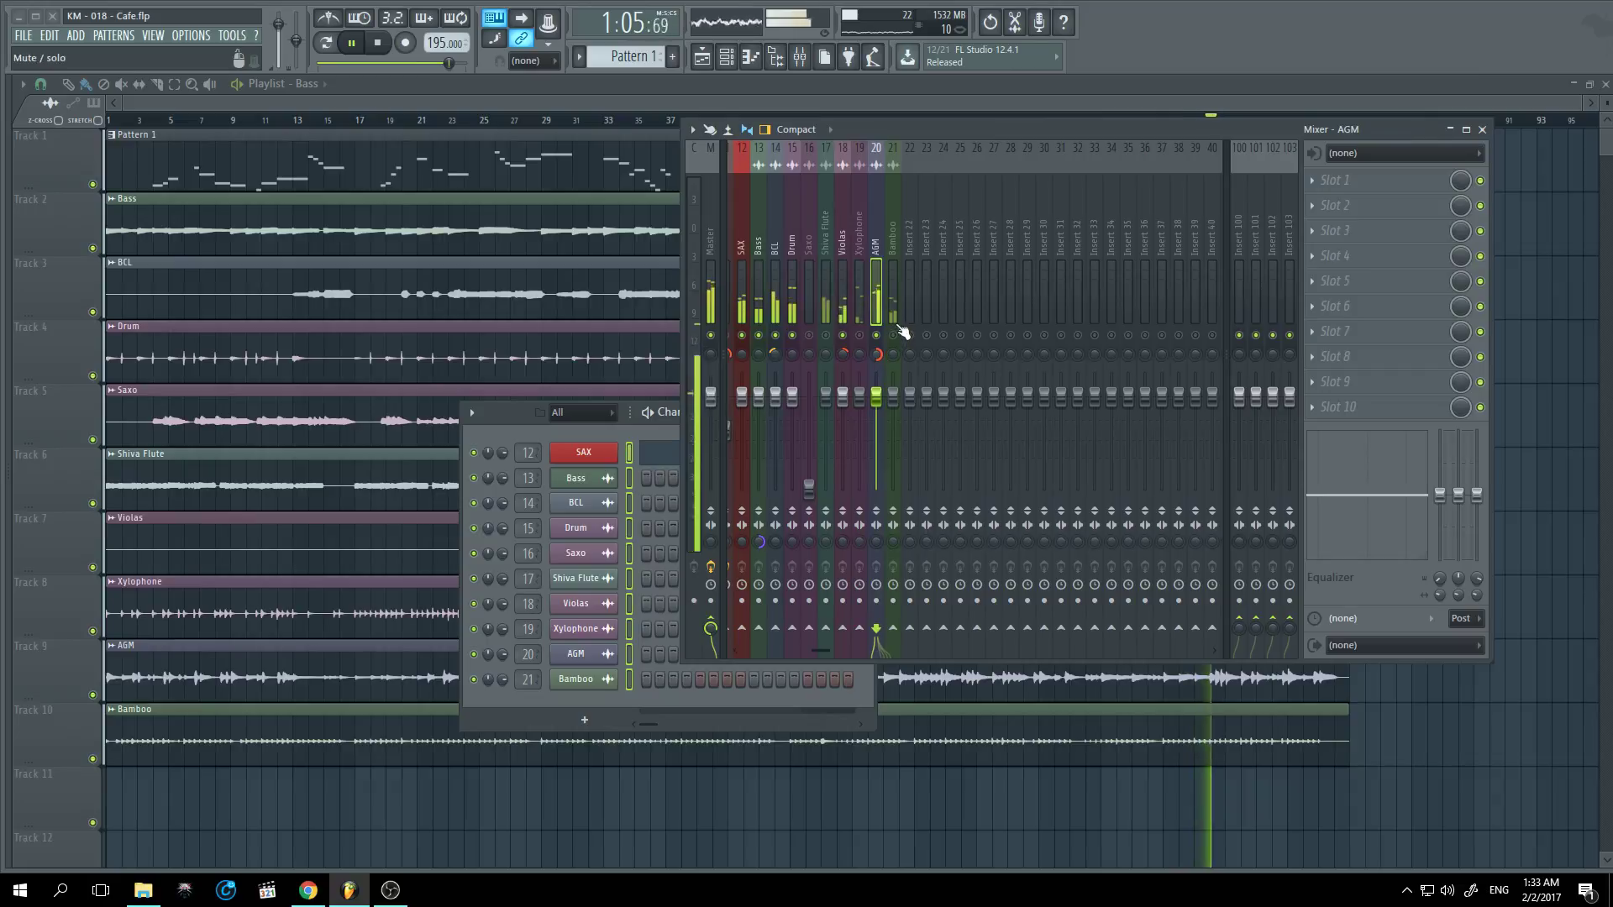
left_click_drag(874, 354, 874, 365)
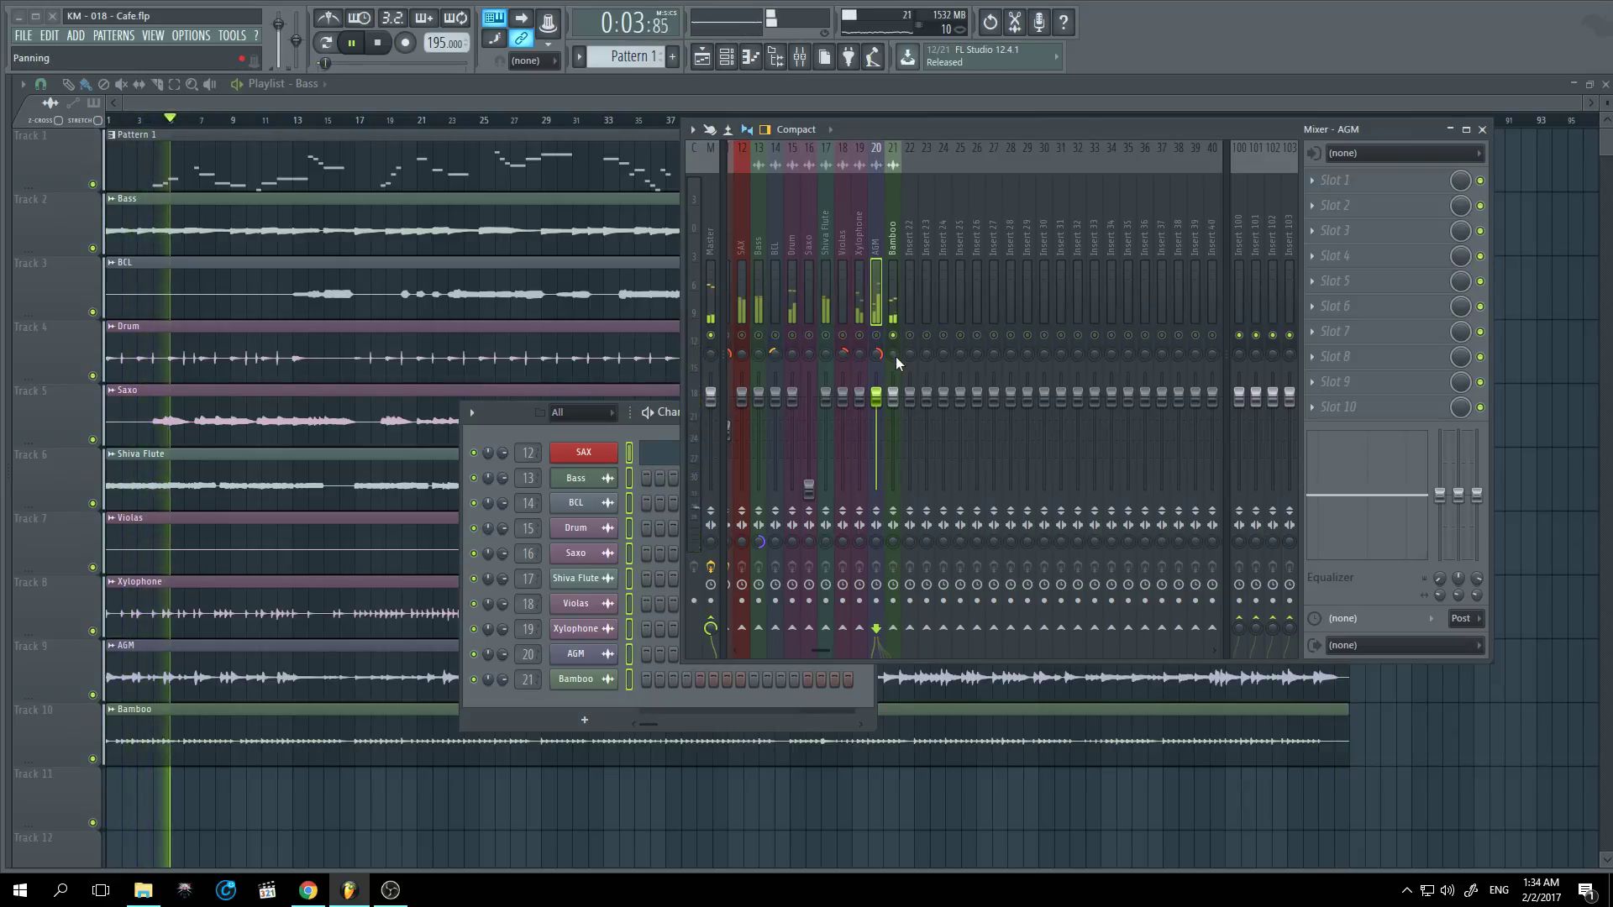
left_click_drag(896, 356, 896, 395)
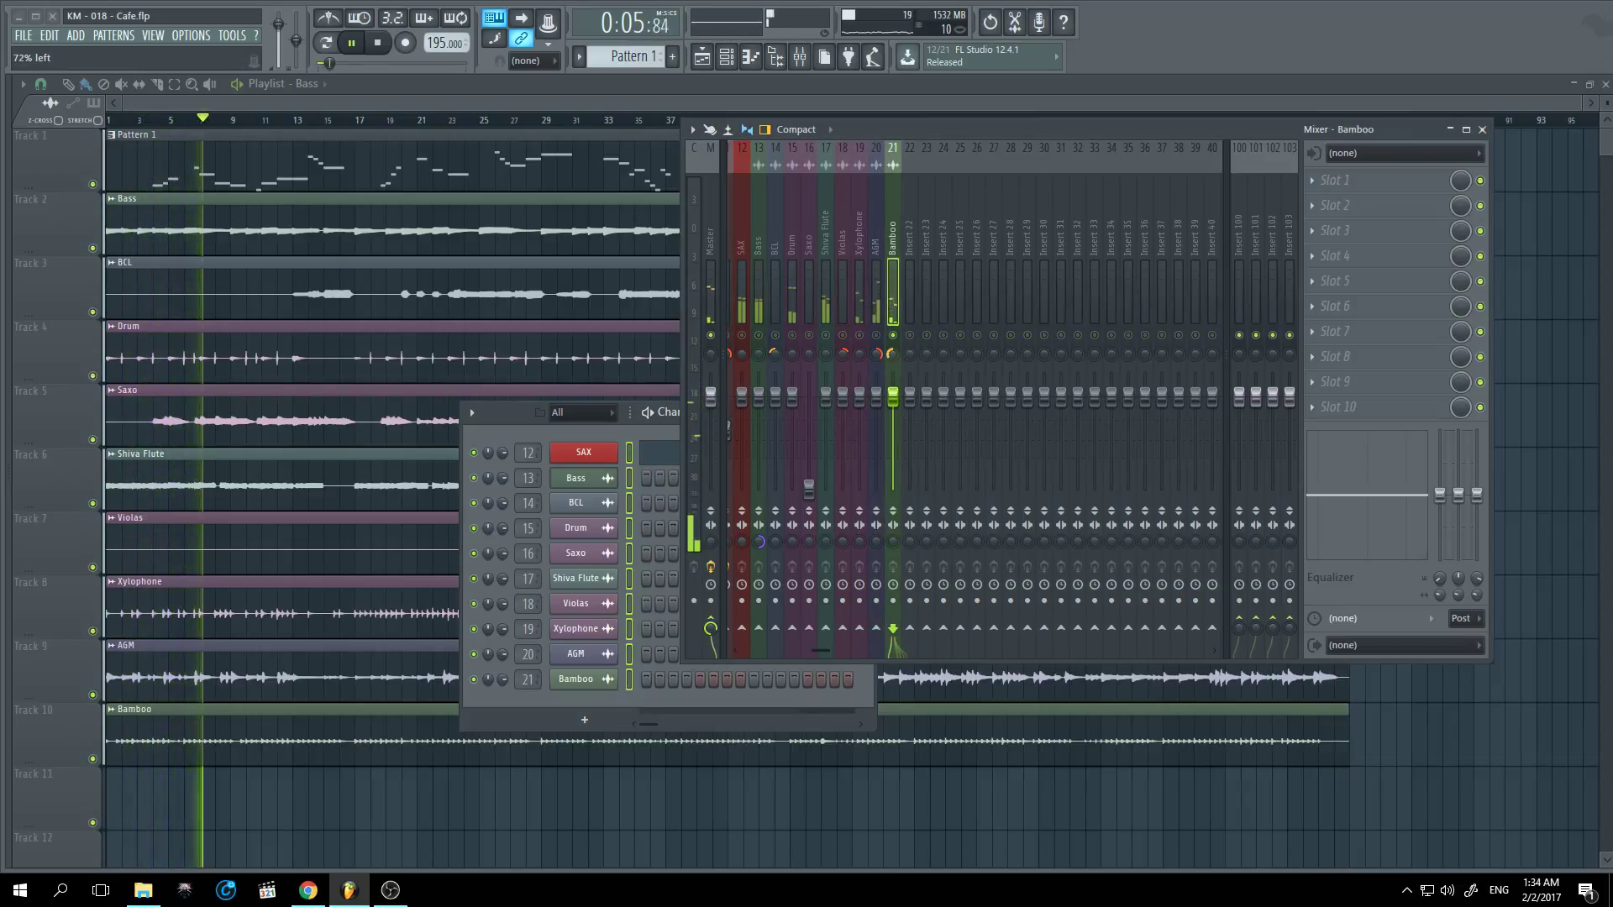
right_click(861, 336)
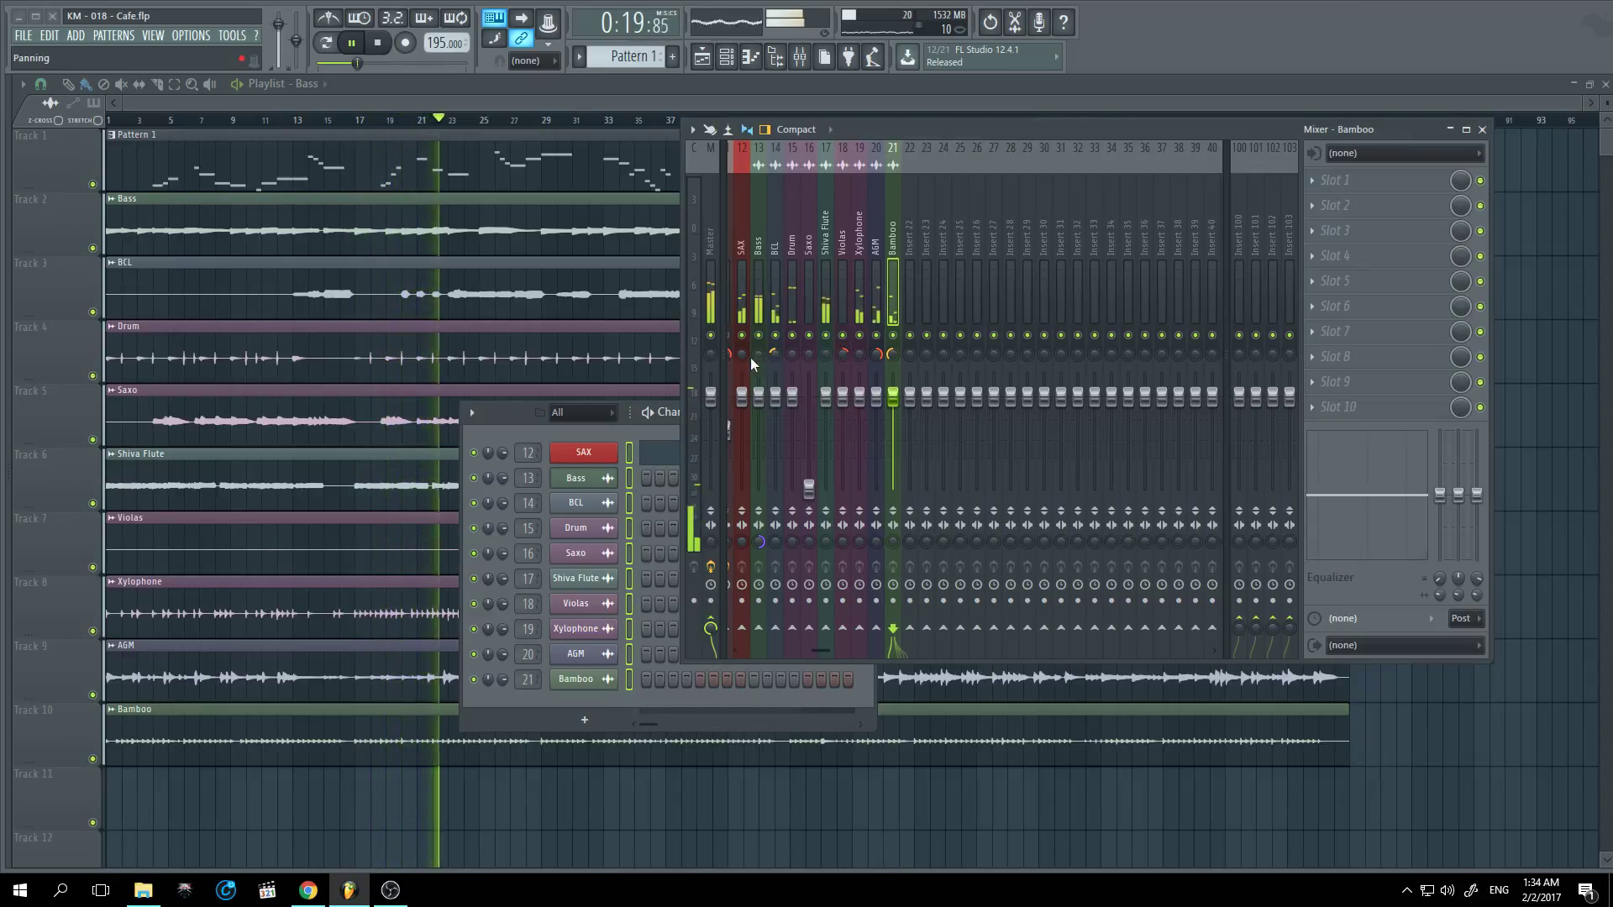
Step: Pan the Shiva Flute track about 91% right and the SAX track about 84% left, and solo Shiva Flute
left_click(827, 351)
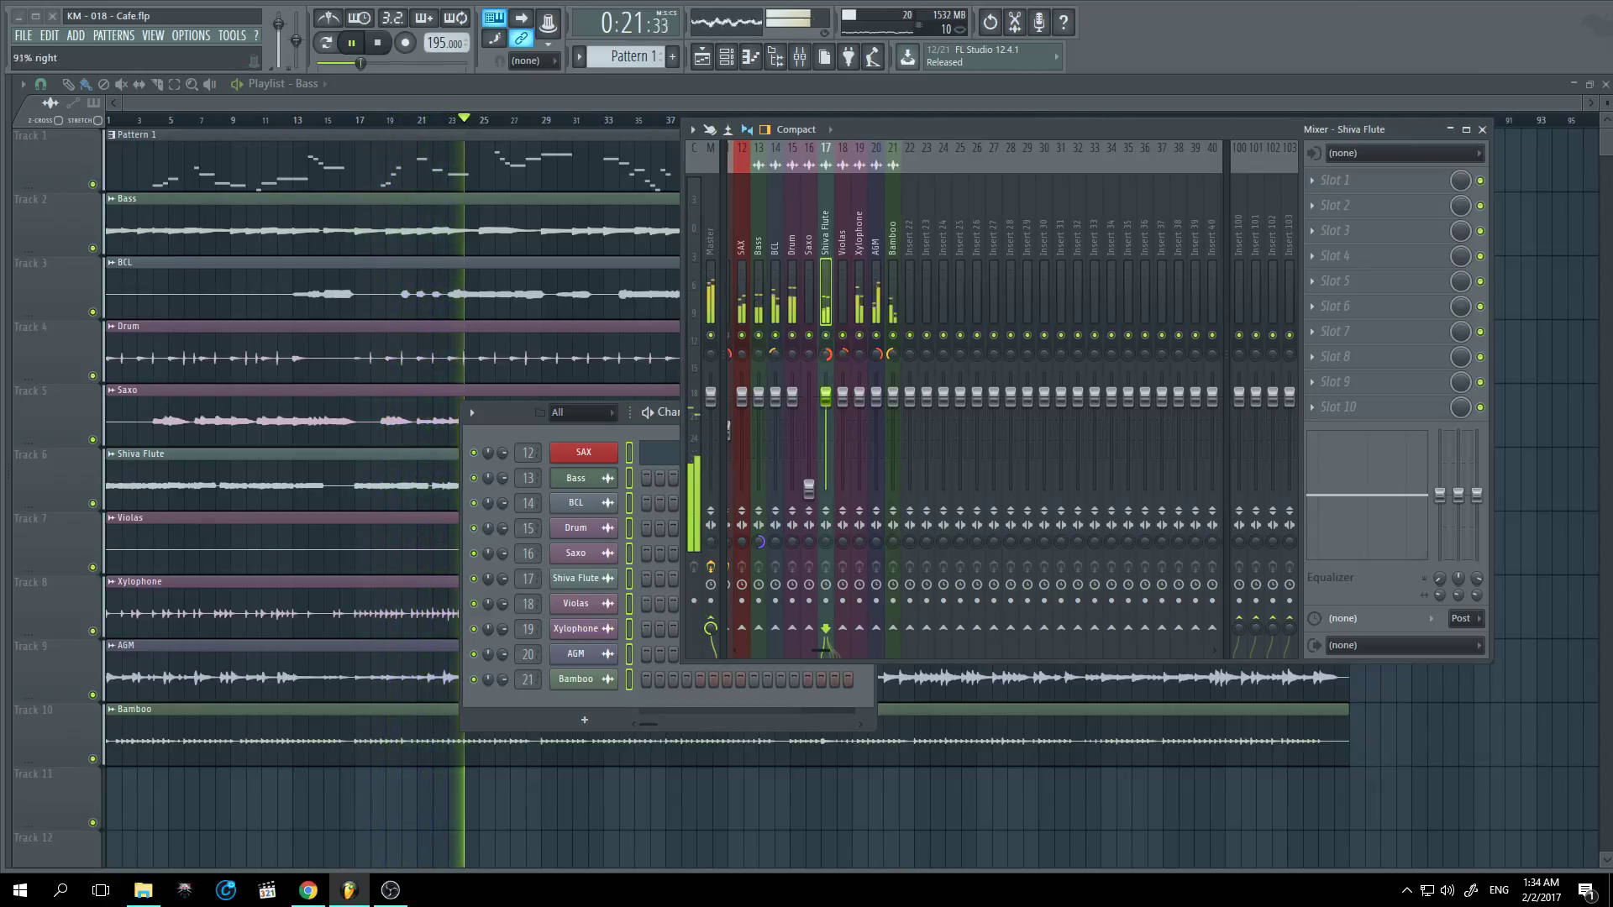
left_click(746, 356)
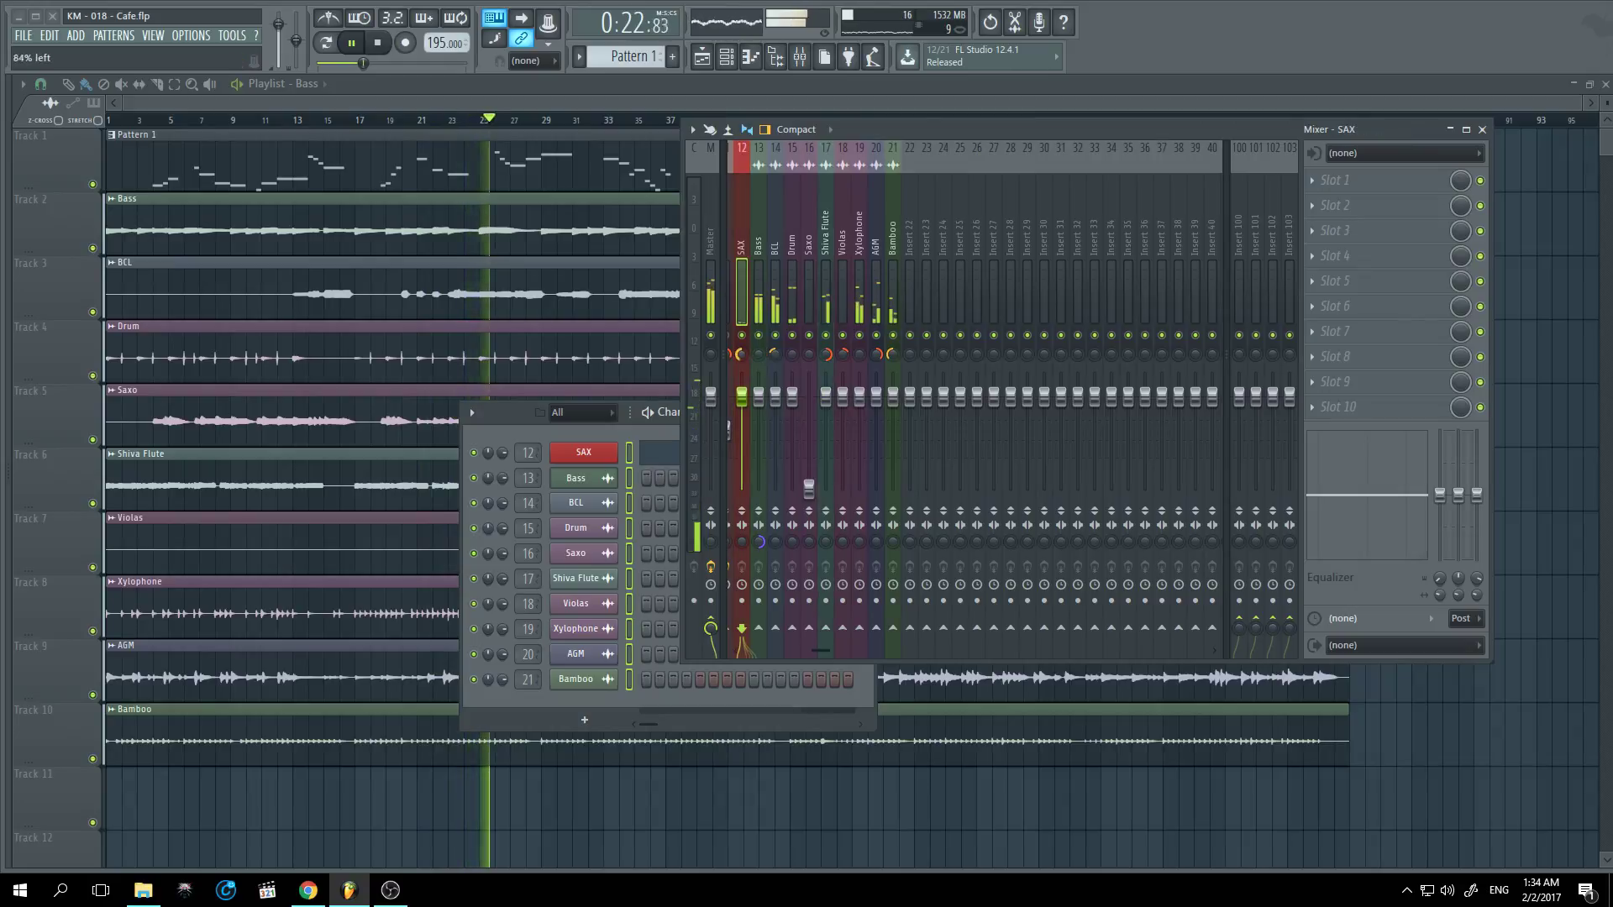
right_click(828, 334)
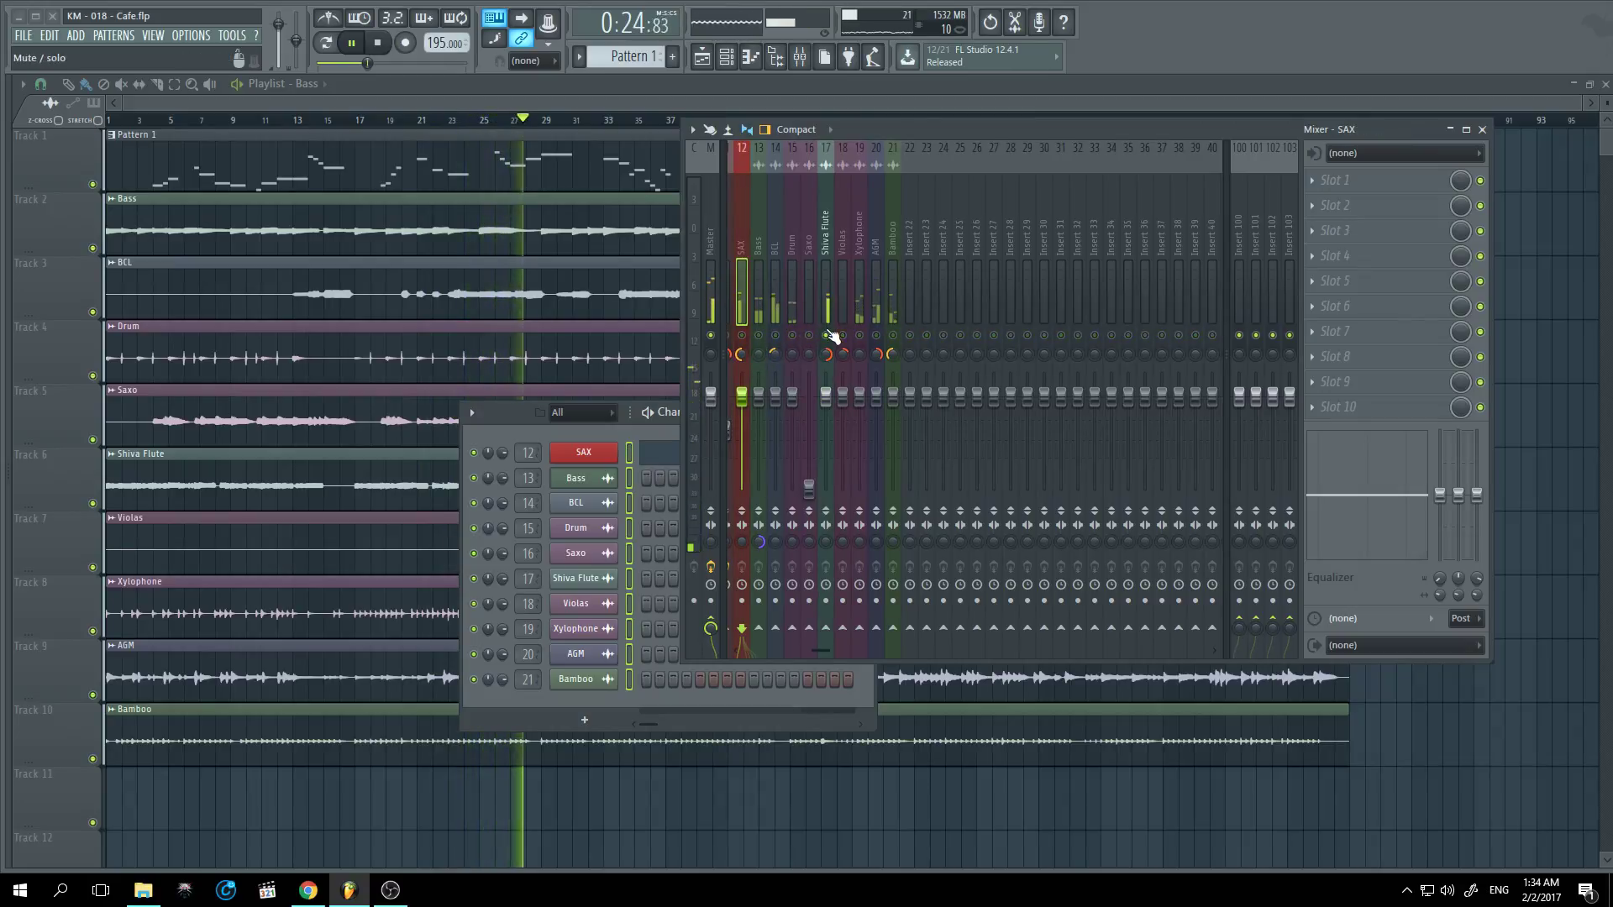
Step: Restore all mixer tracks to compare the full mix, and reset the panning of Shiva Flute and SAX to centre
right_click(744, 335)
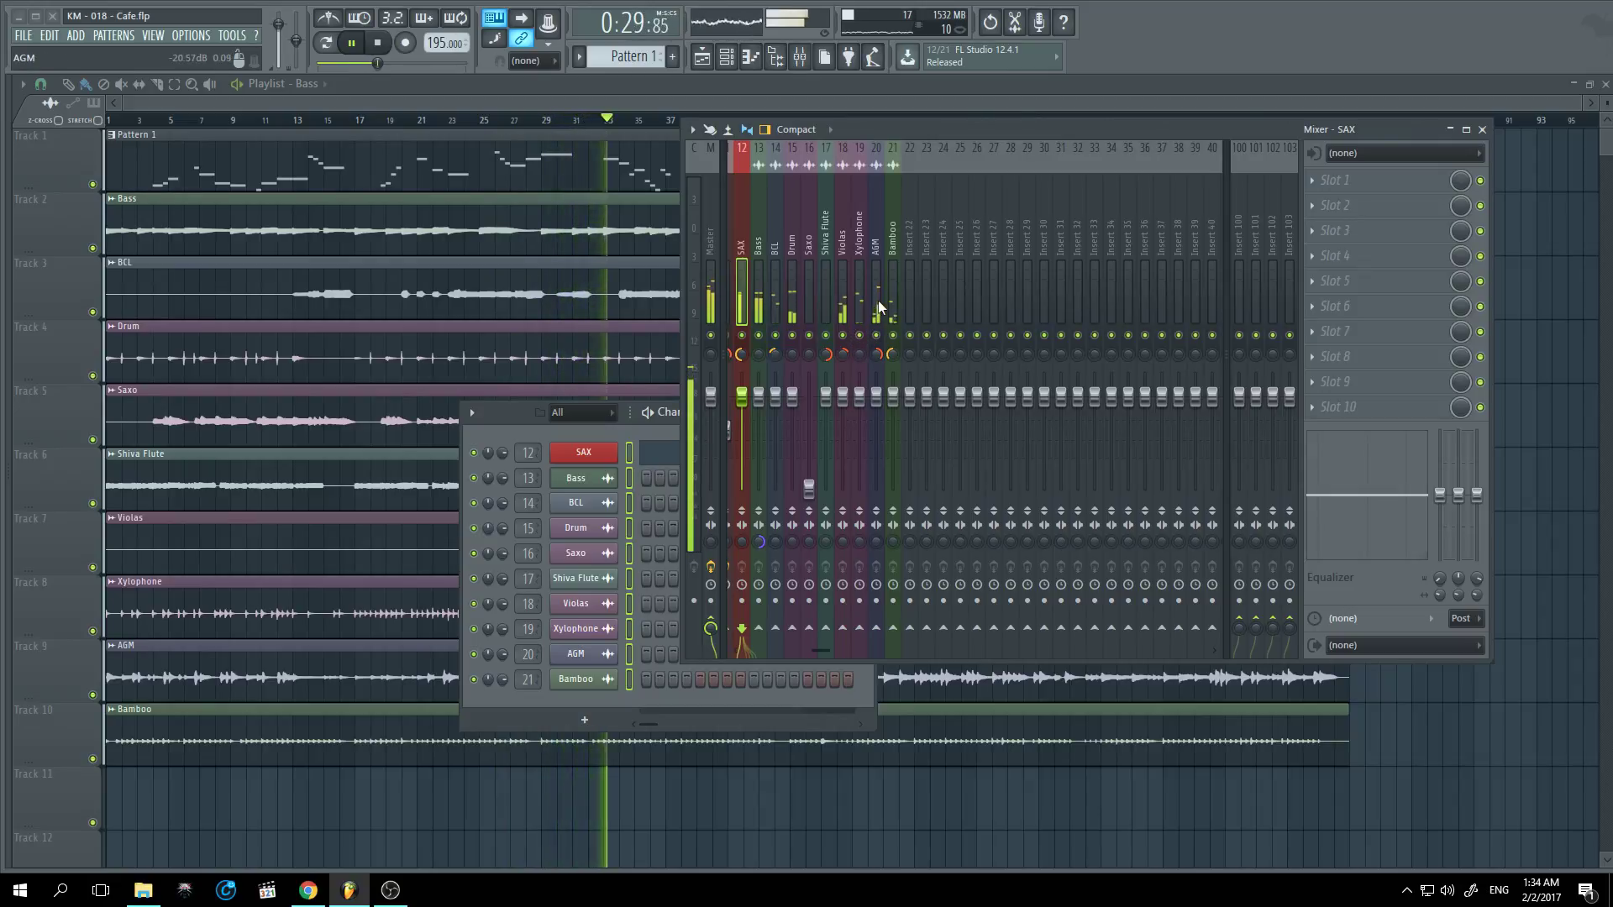
right_click(827, 359)
left_click(805, 351)
right_click(751, 357)
left_click(759, 350)
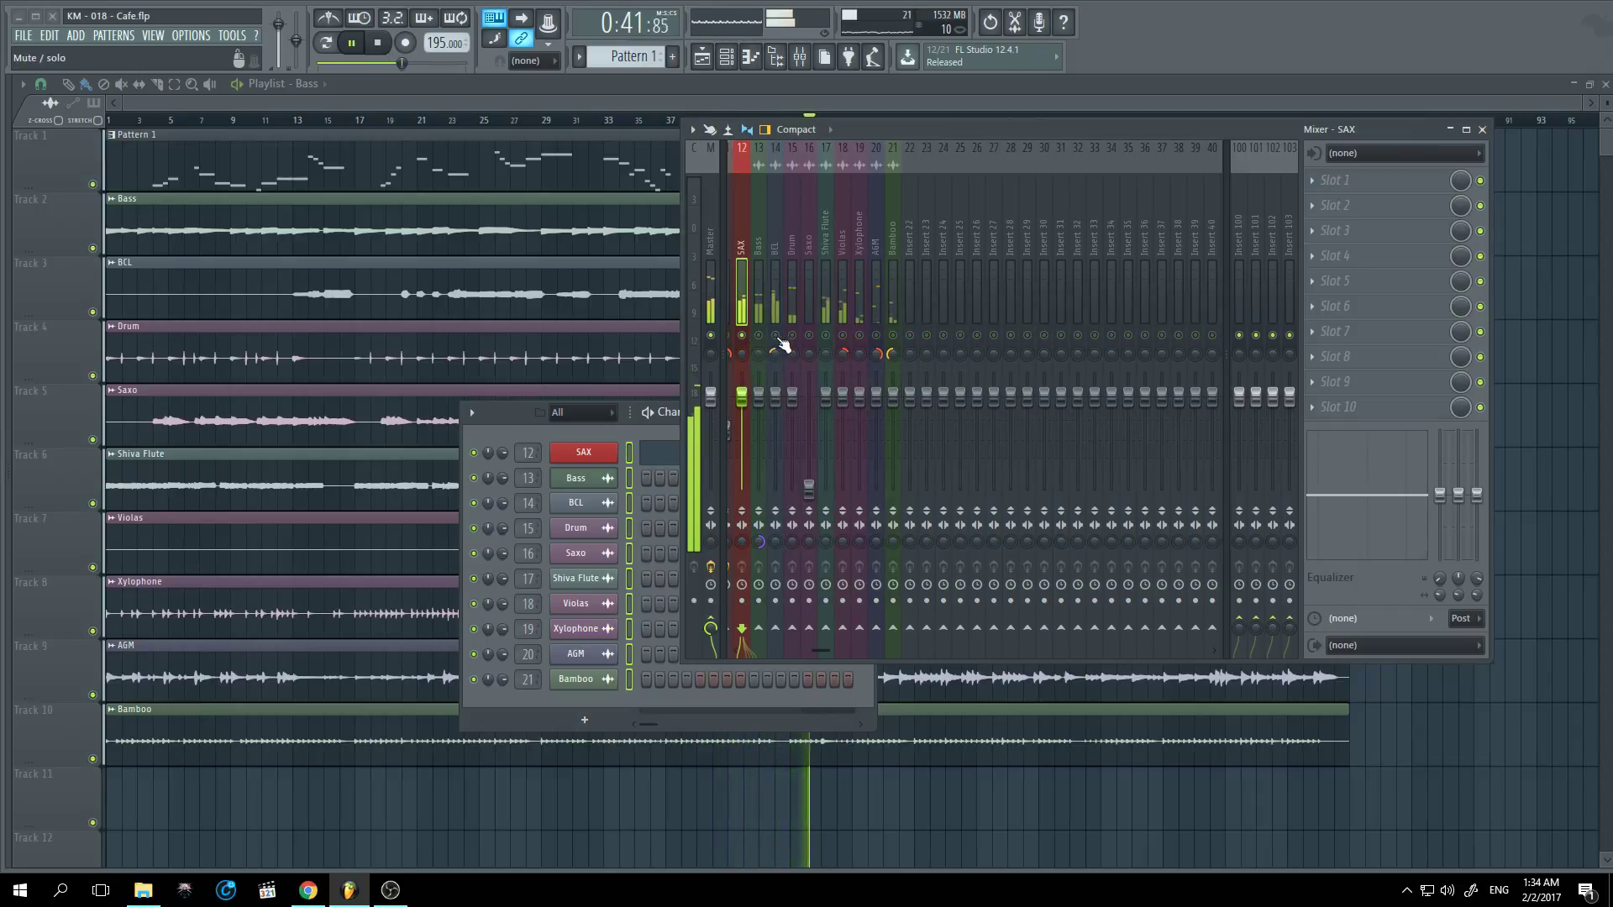
Step: Lower the BCL track's volume slightly with all mixer tracks playing, and select Master and Shiva Flute to check them
left_click(775, 317)
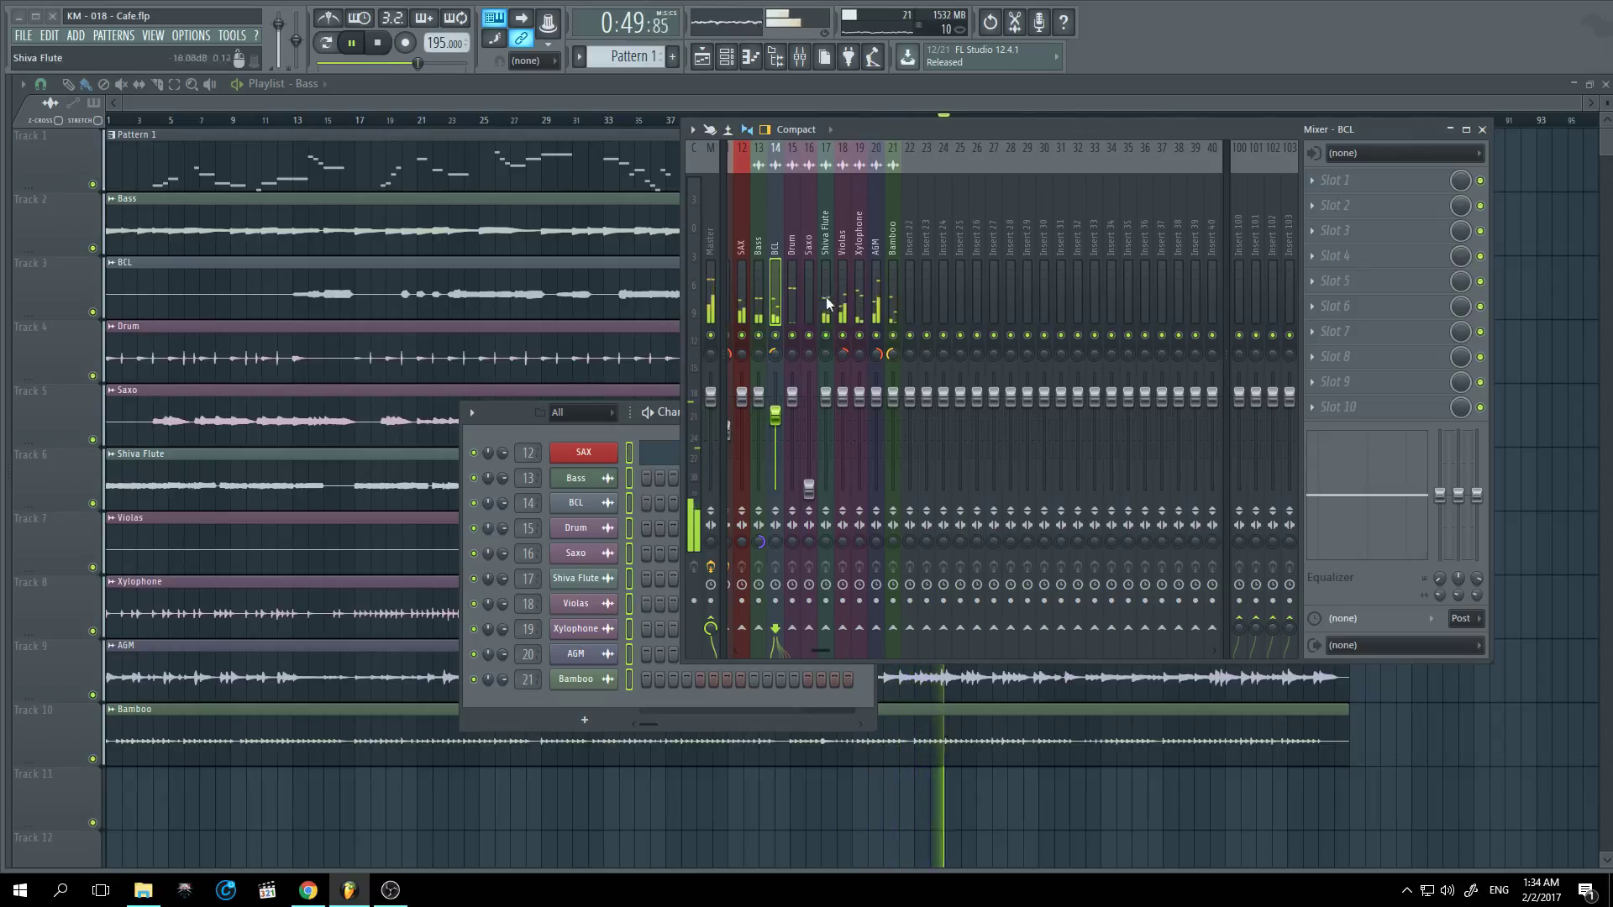
left_click(714, 290)
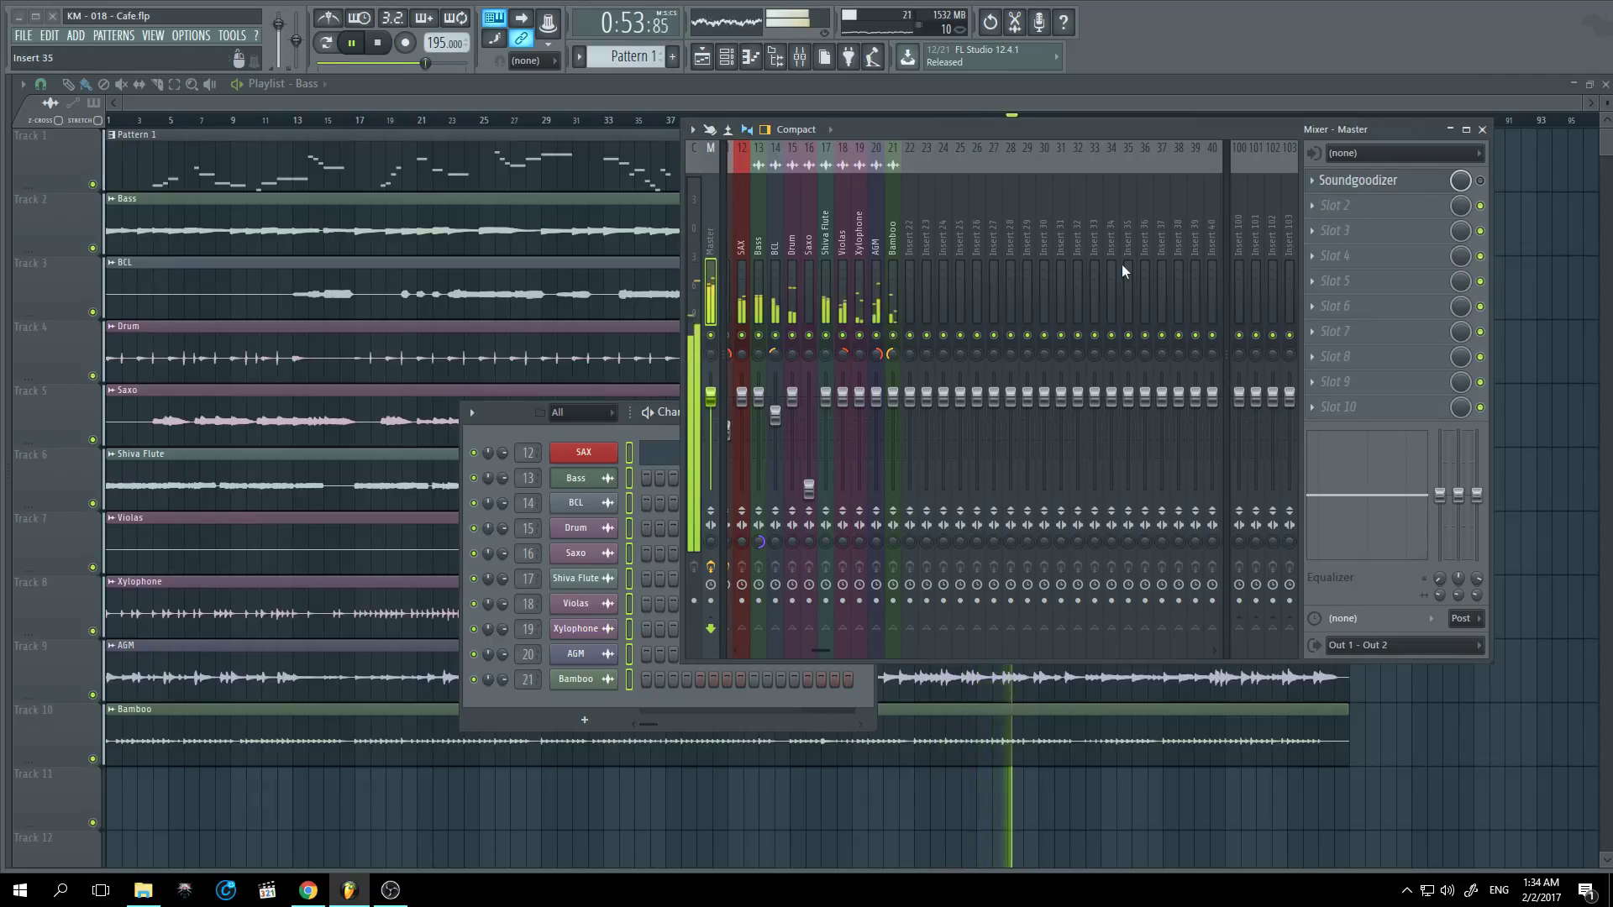
left_click(830, 313)
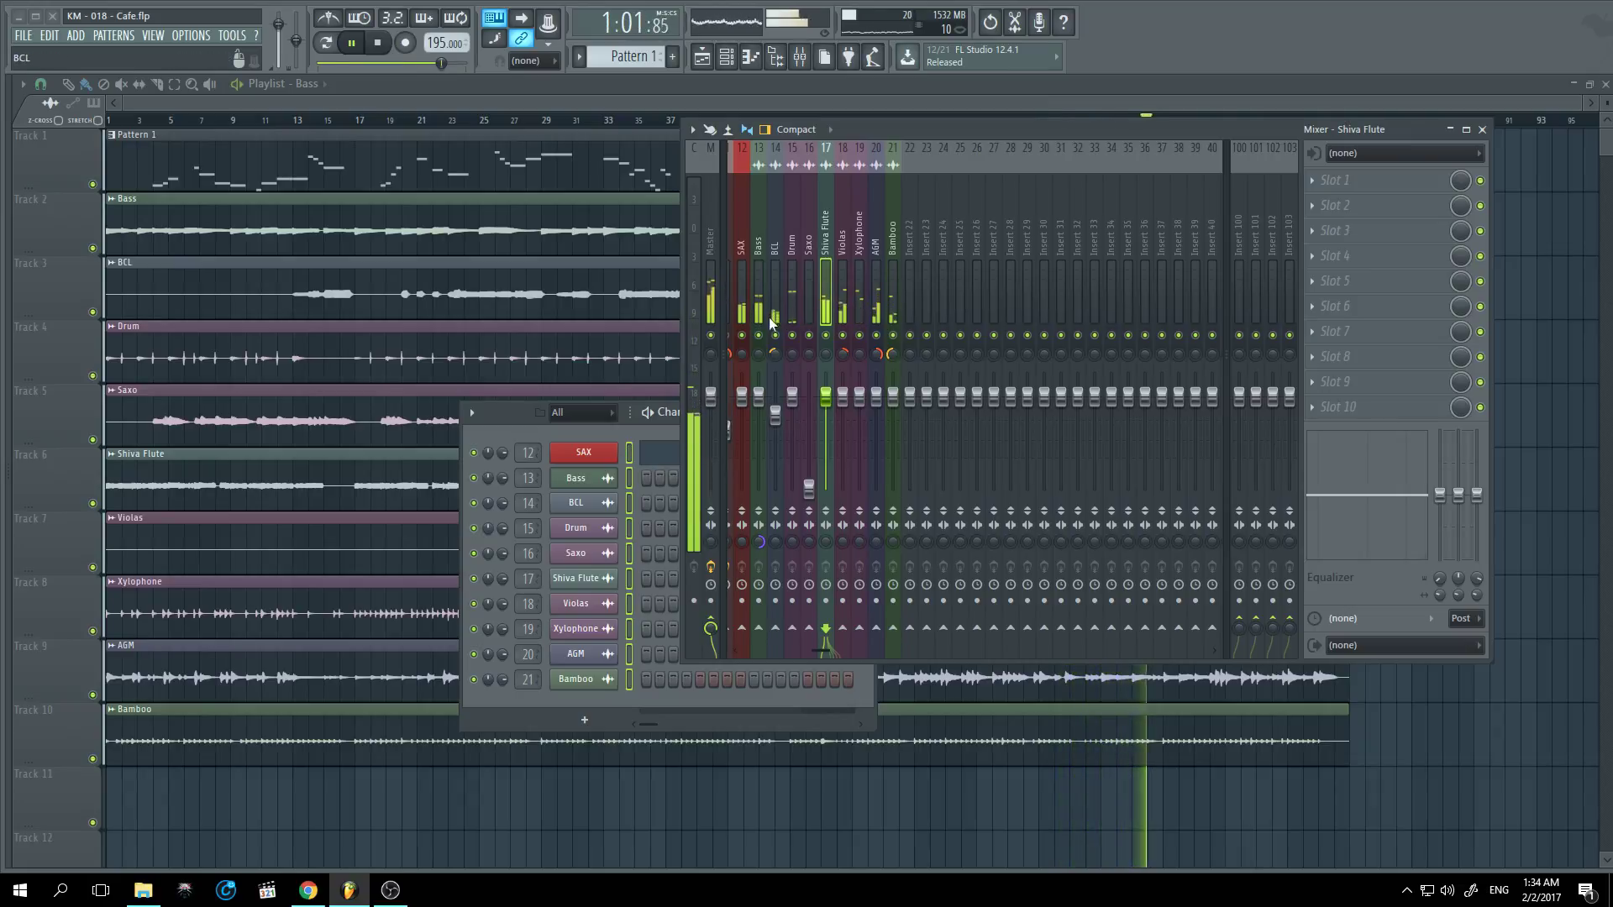
Step: Solo the Bass track, enable Drum, SAX and BCL alongside it, and select the SAX track
right_click(759, 336)
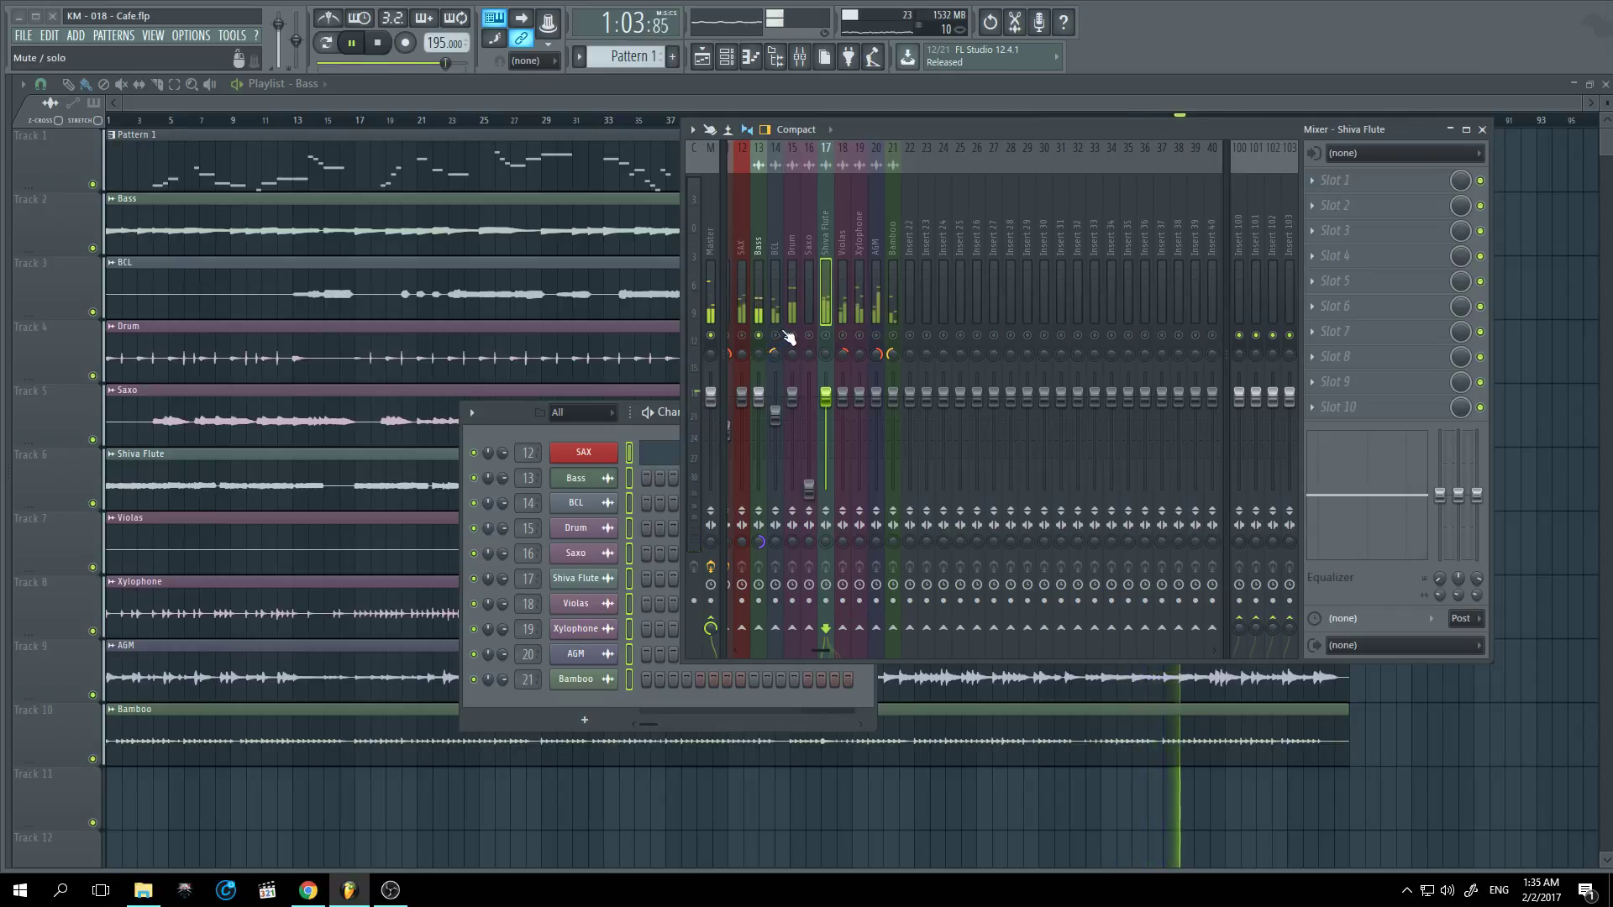
left_click(792, 335)
left_click(741, 335)
left_click(775, 335)
left_click(739, 289)
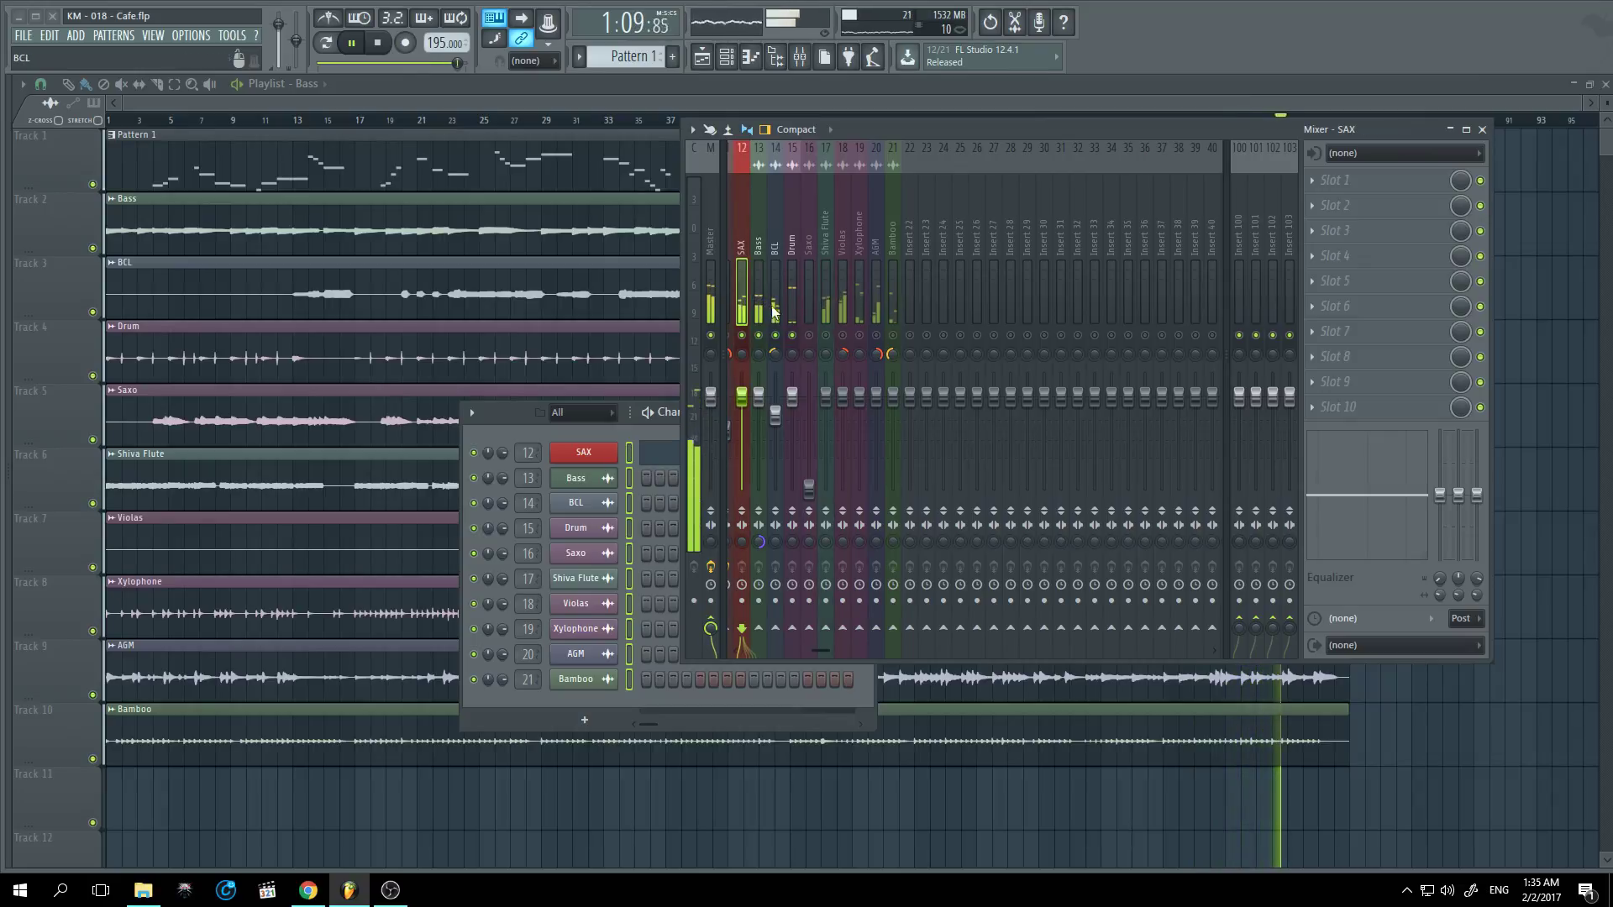
Step: Open the SAX instrument, try its Hall Reverb mix at 100%, return it to 50%, and display the Vintage EQ-1A effect
left_click(607, 452)
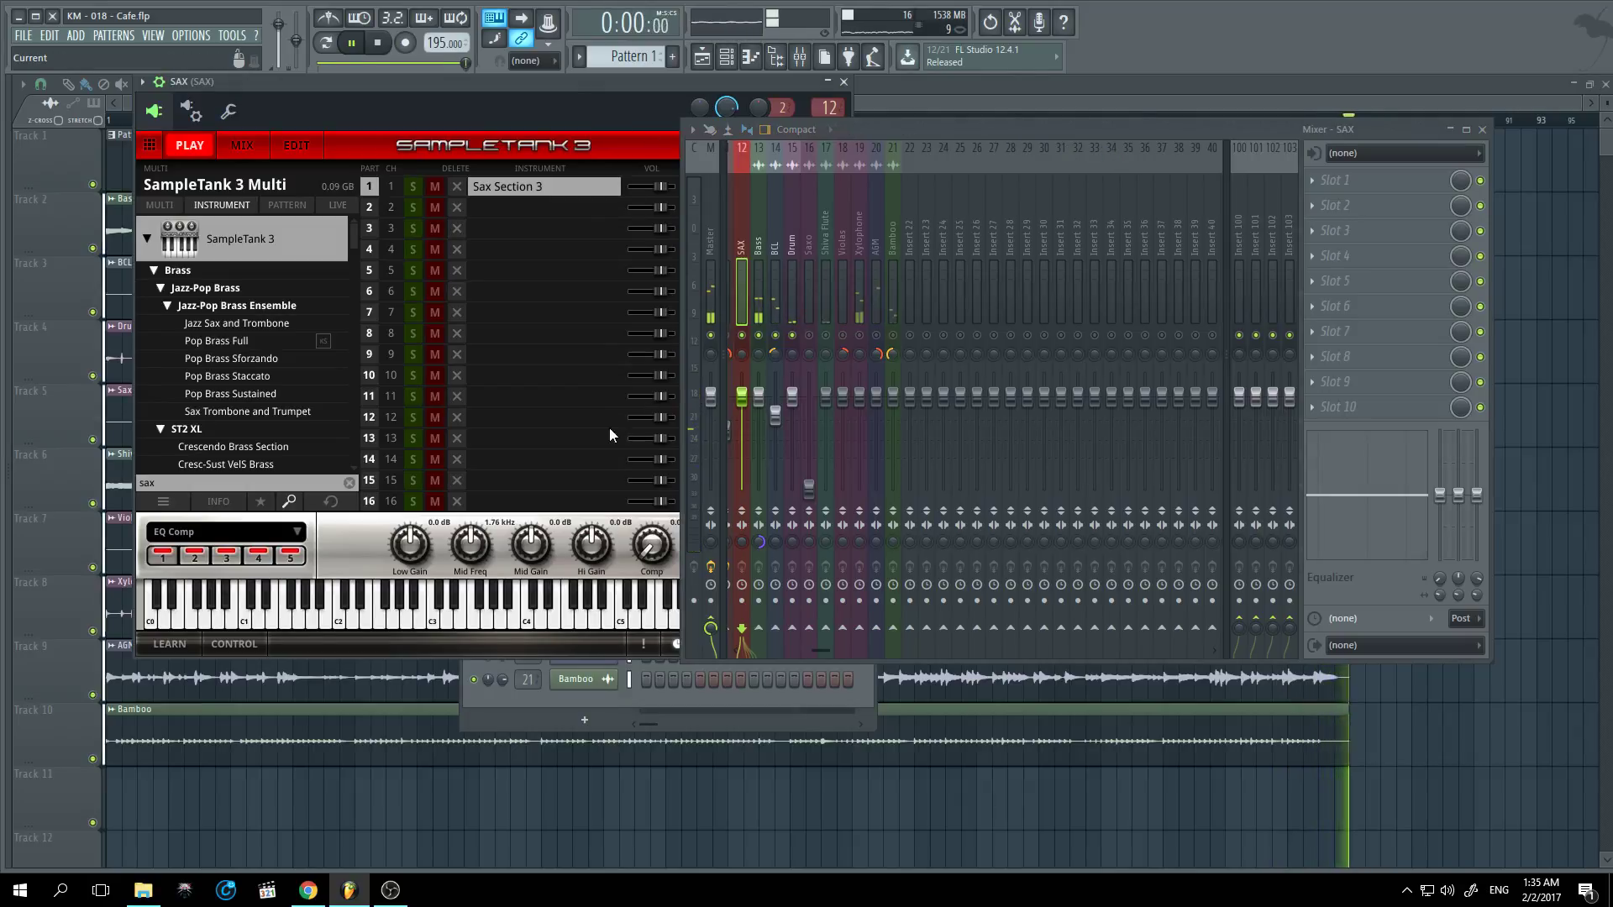
left_click(289, 556)
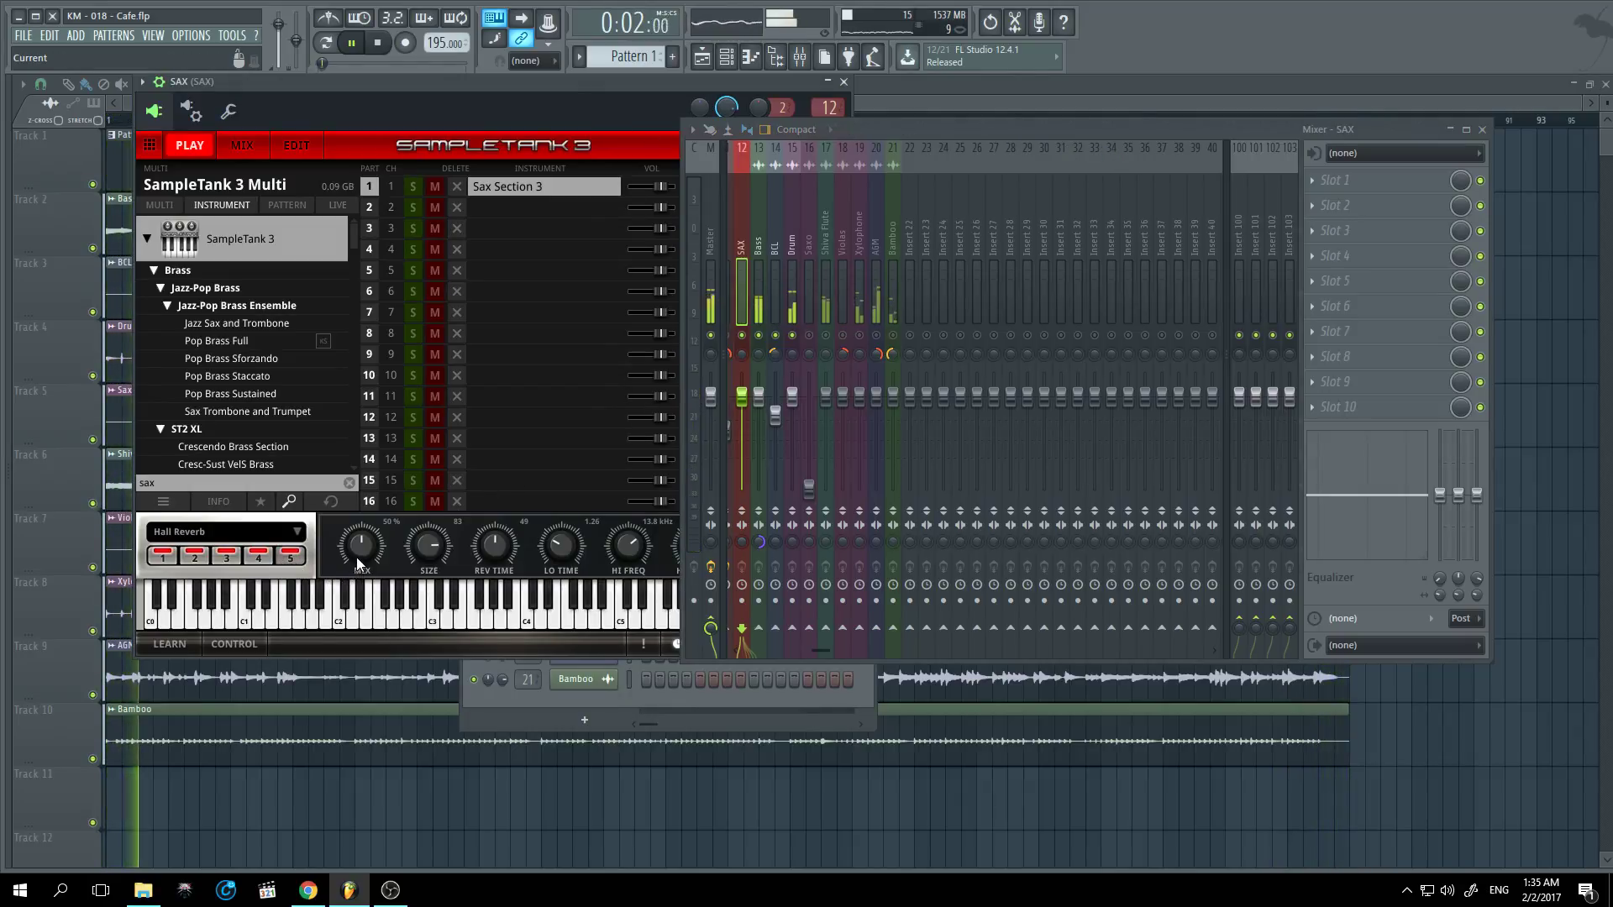
left_click(290, 556)
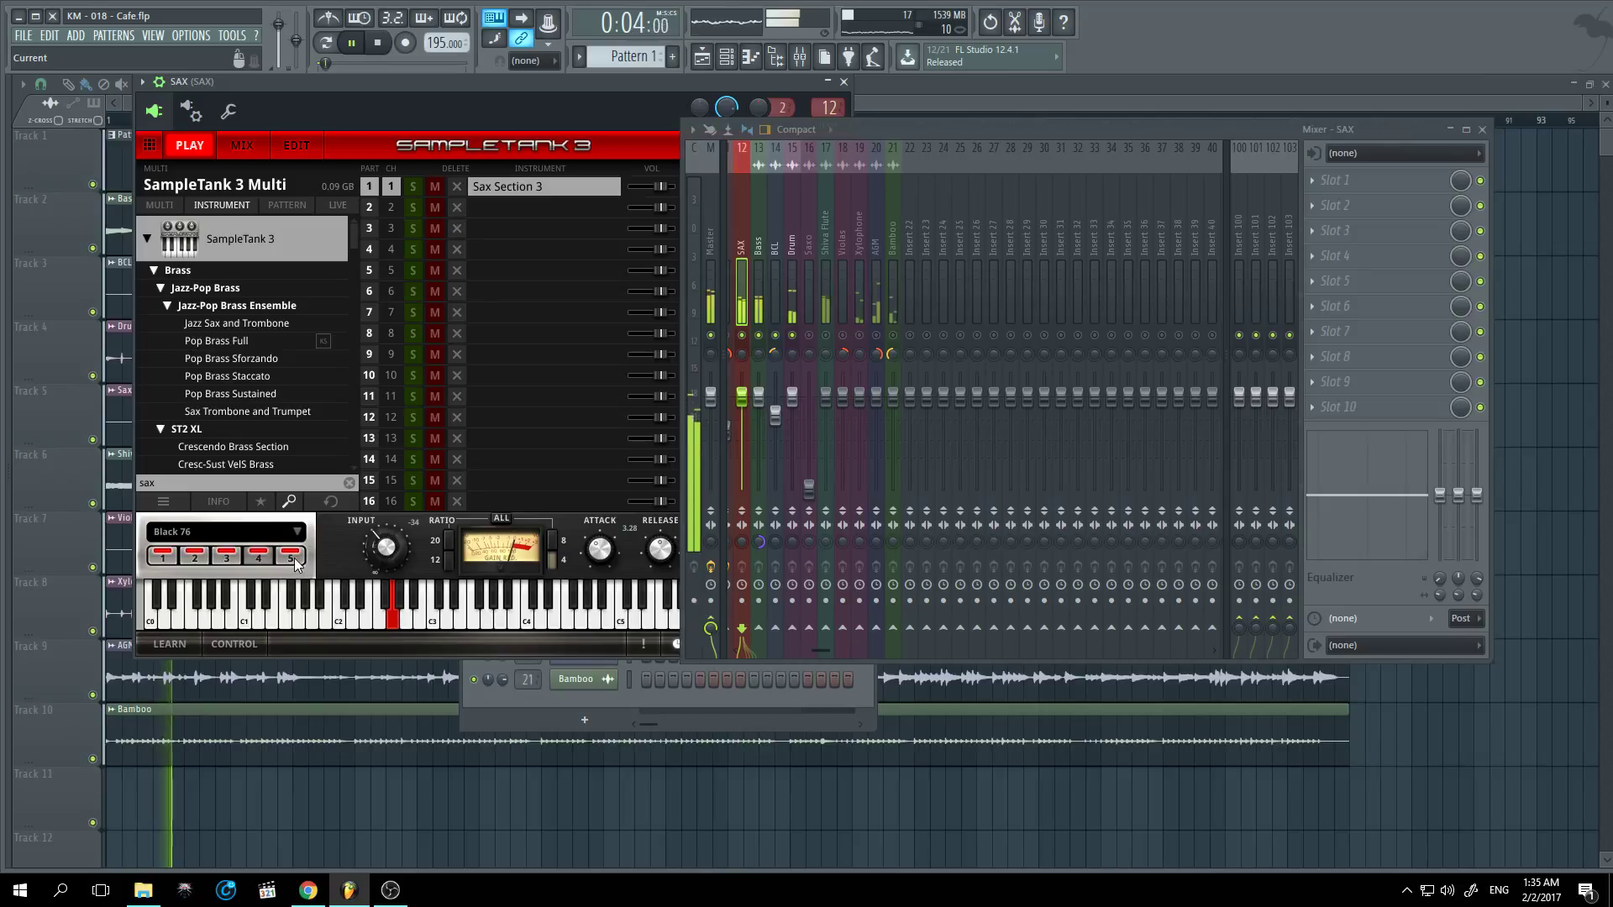
left_click(292, 557)
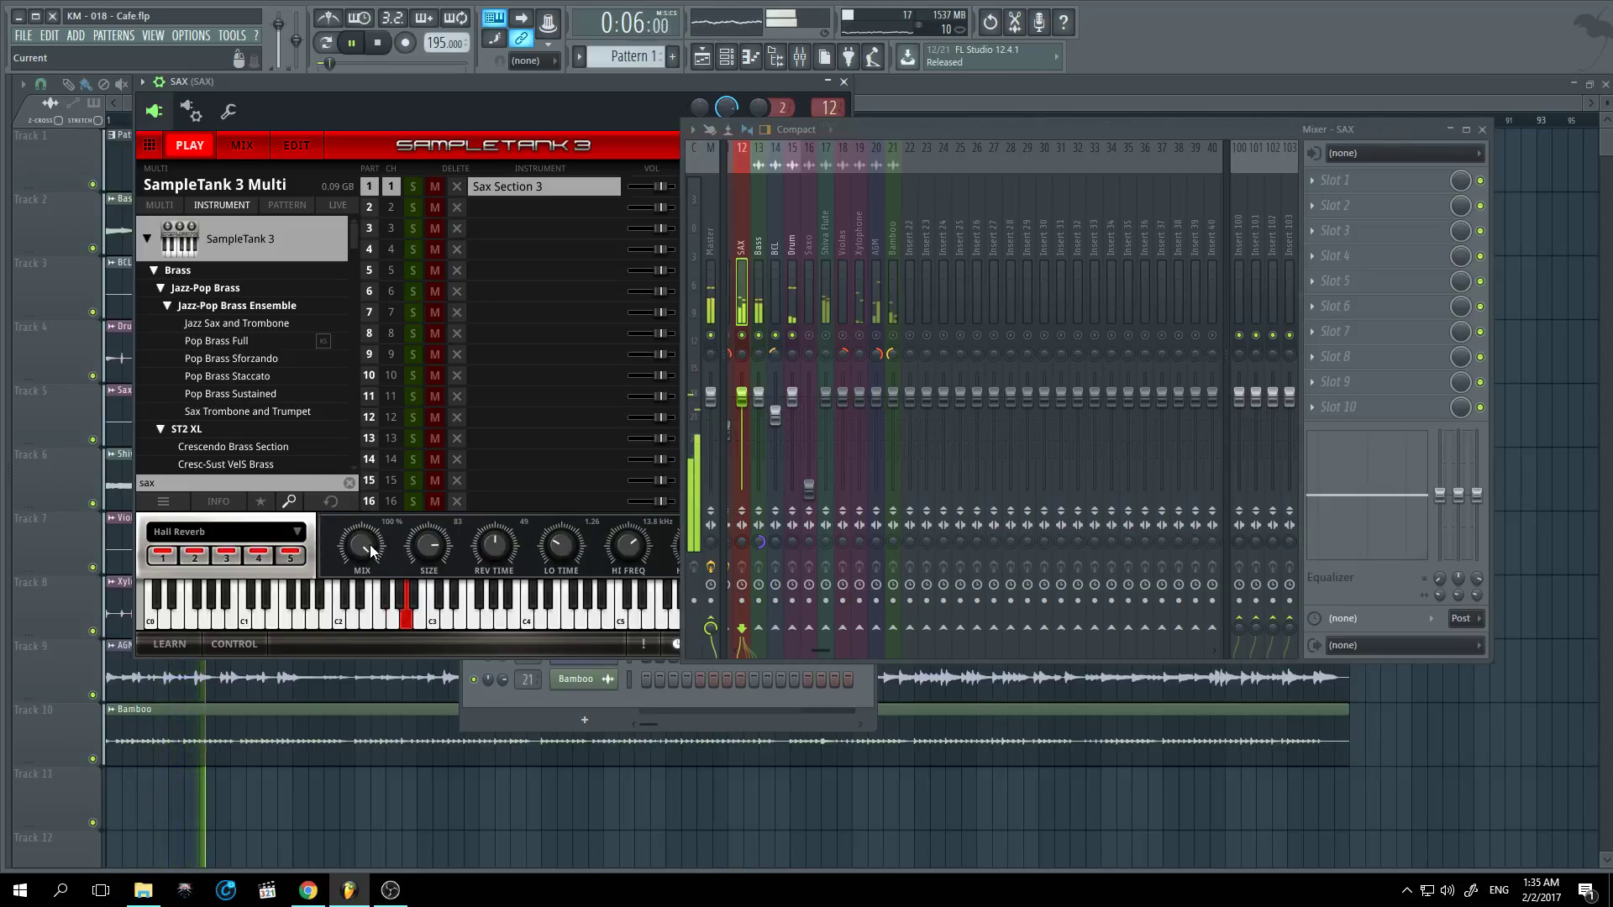
left_click_drag(359, 549, 362, 580)
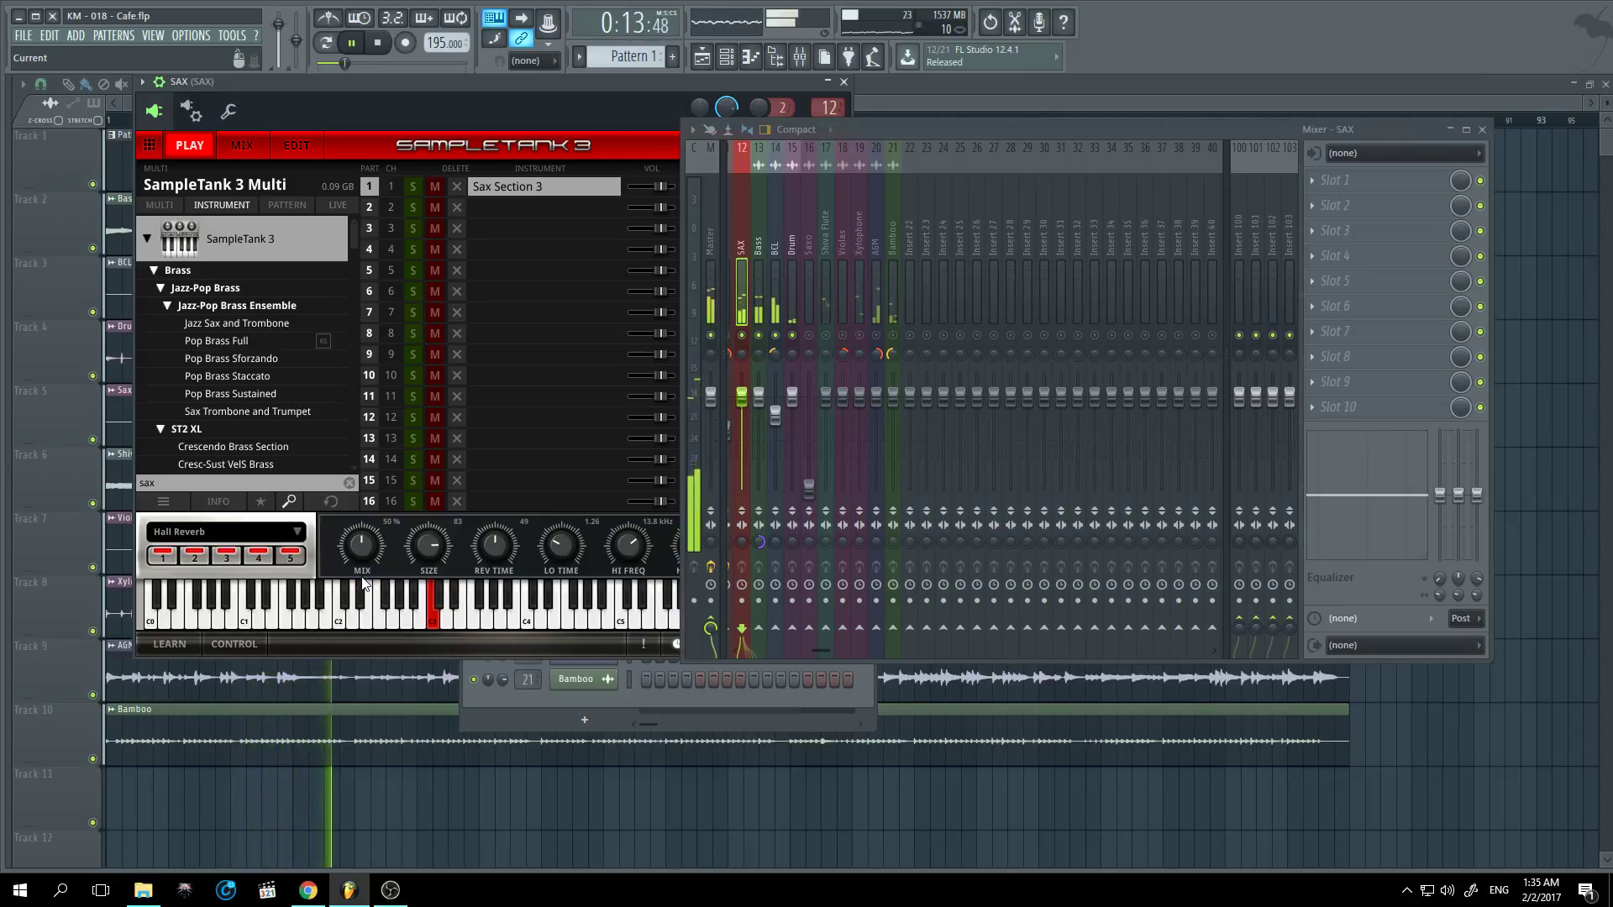
left_click(201, 557)
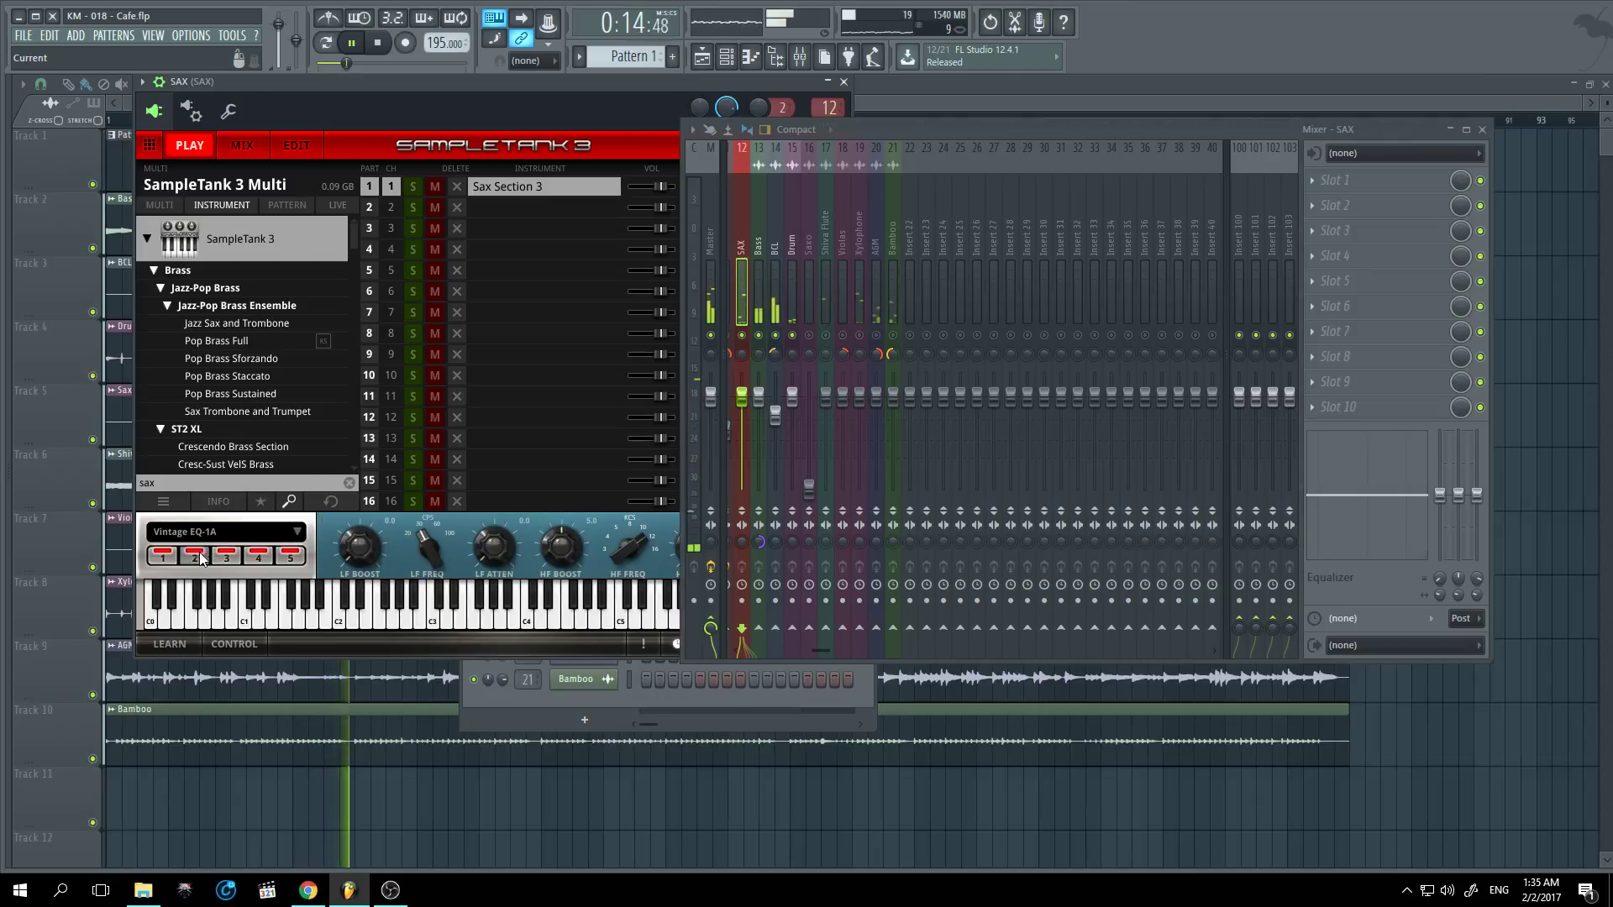
Step: Solo the Xylophone track, lower its volume to 81%, and restore all mixer tracks
left_click(865, 342)
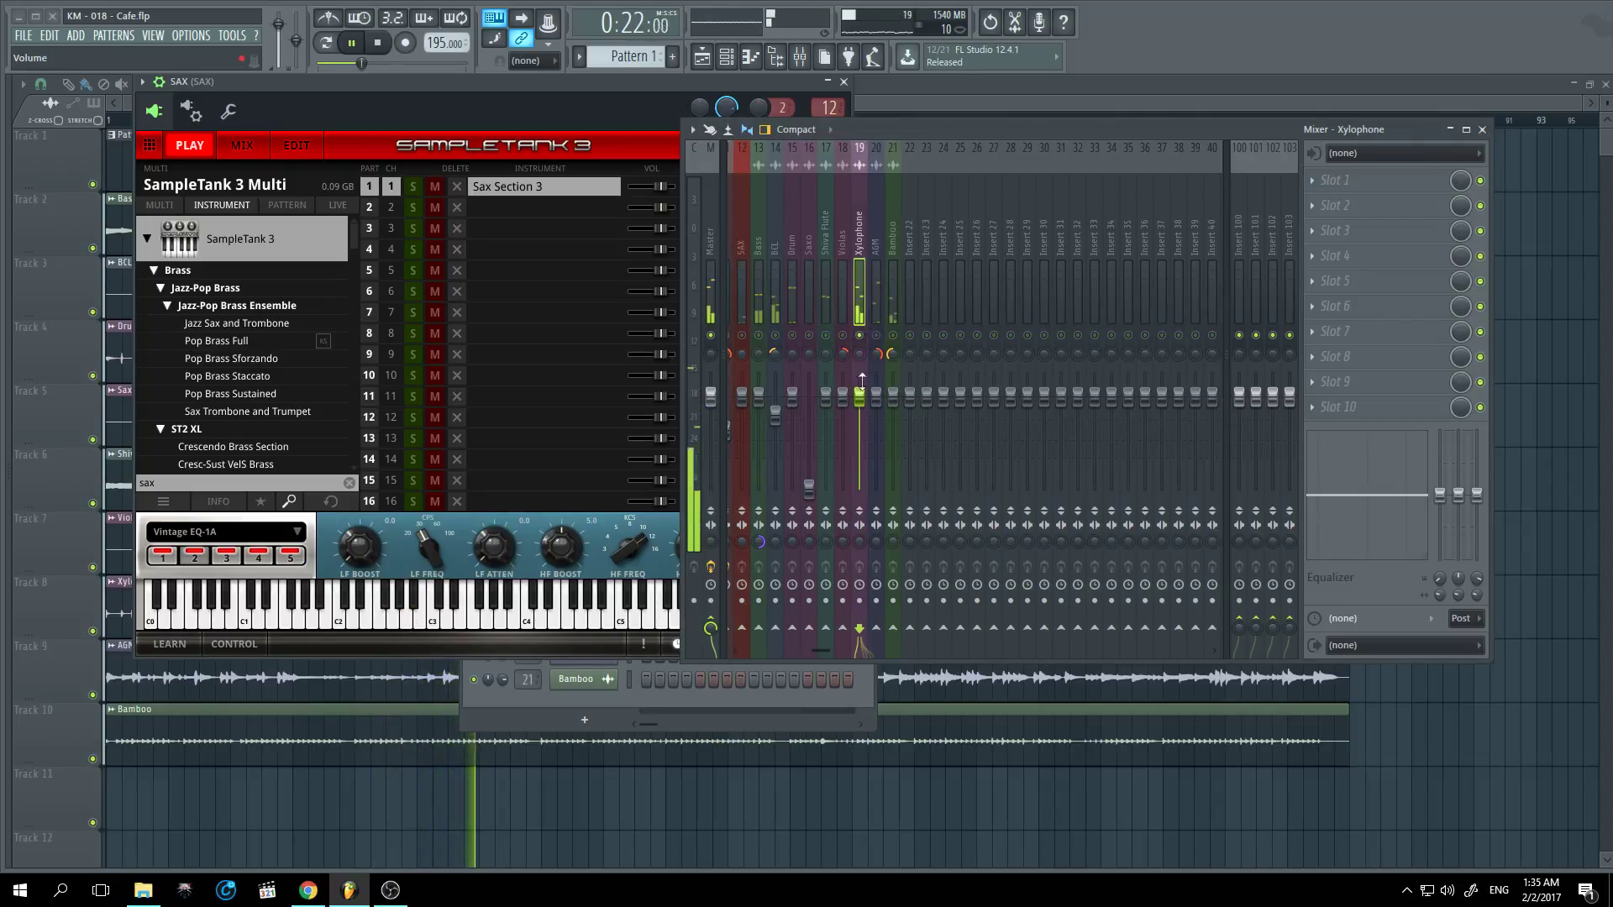
left_click_drag(859, 393, 859, 417)
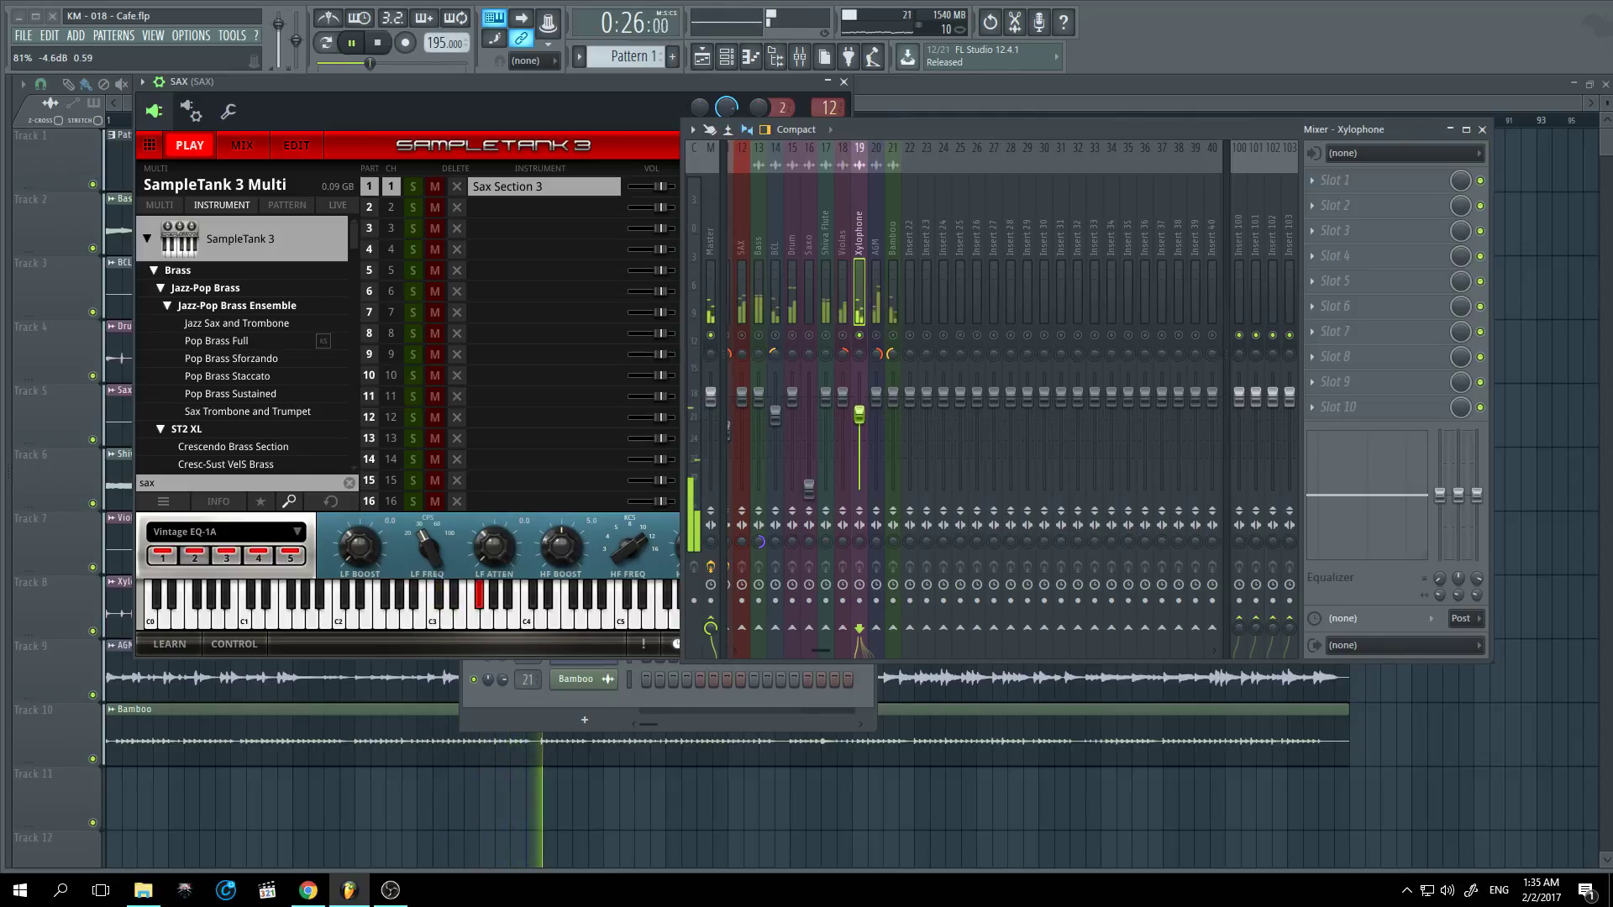
right_click(894, 336)
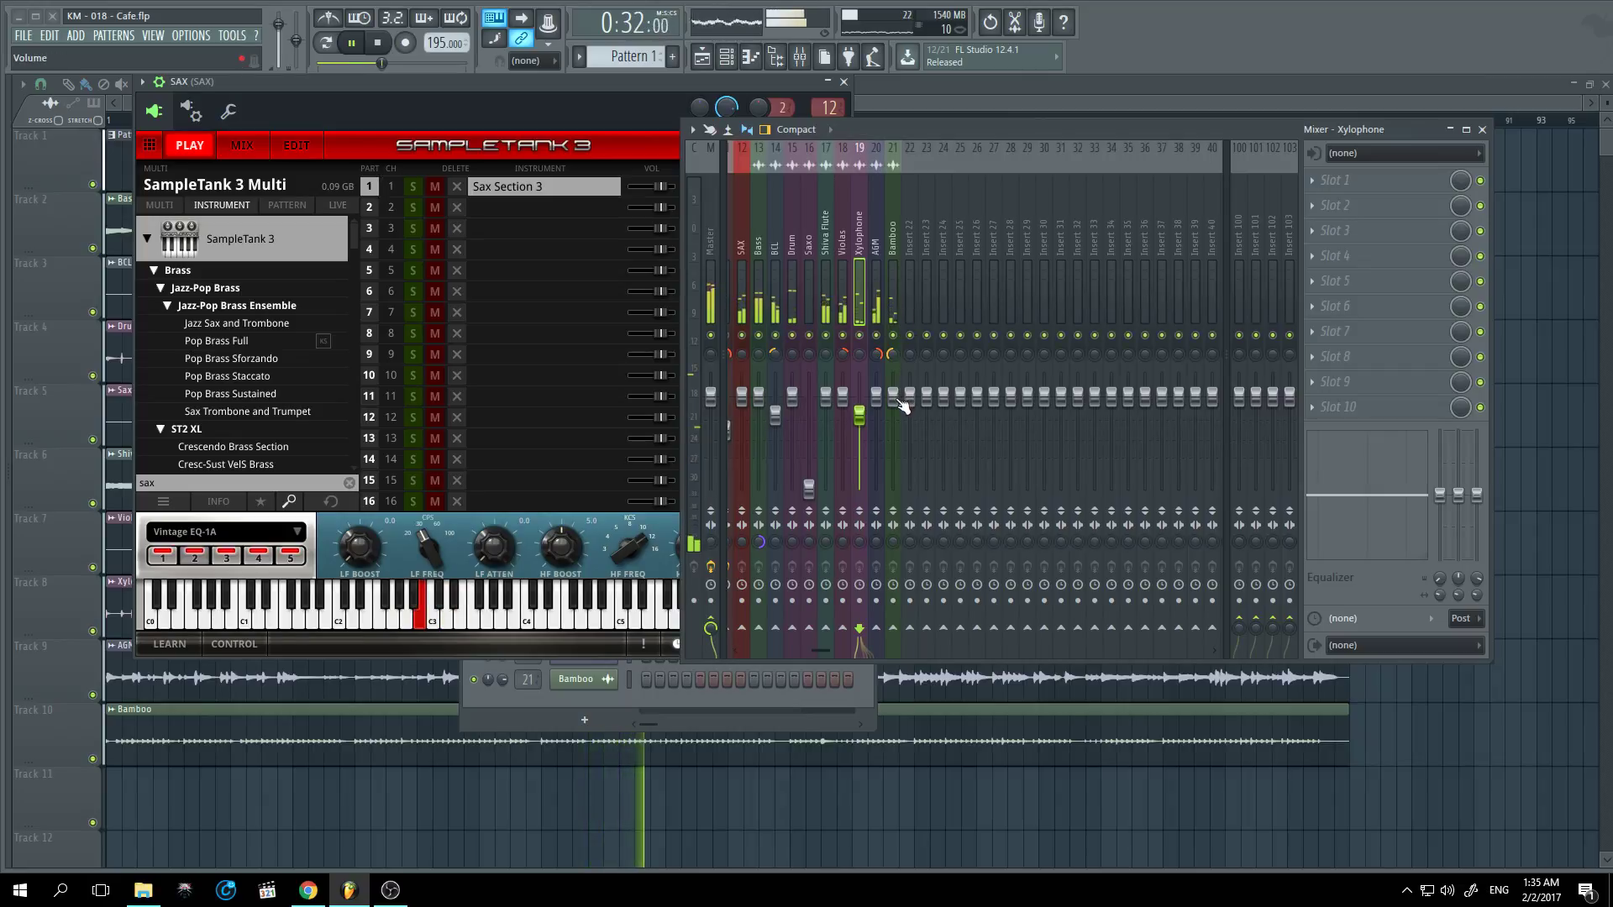
Step: Try a higher volume on the Bamboo track and reset it to the default level
left_click_drag(895, 398, 902, 379)
right_click(893, 371)
left_click(924, 520)
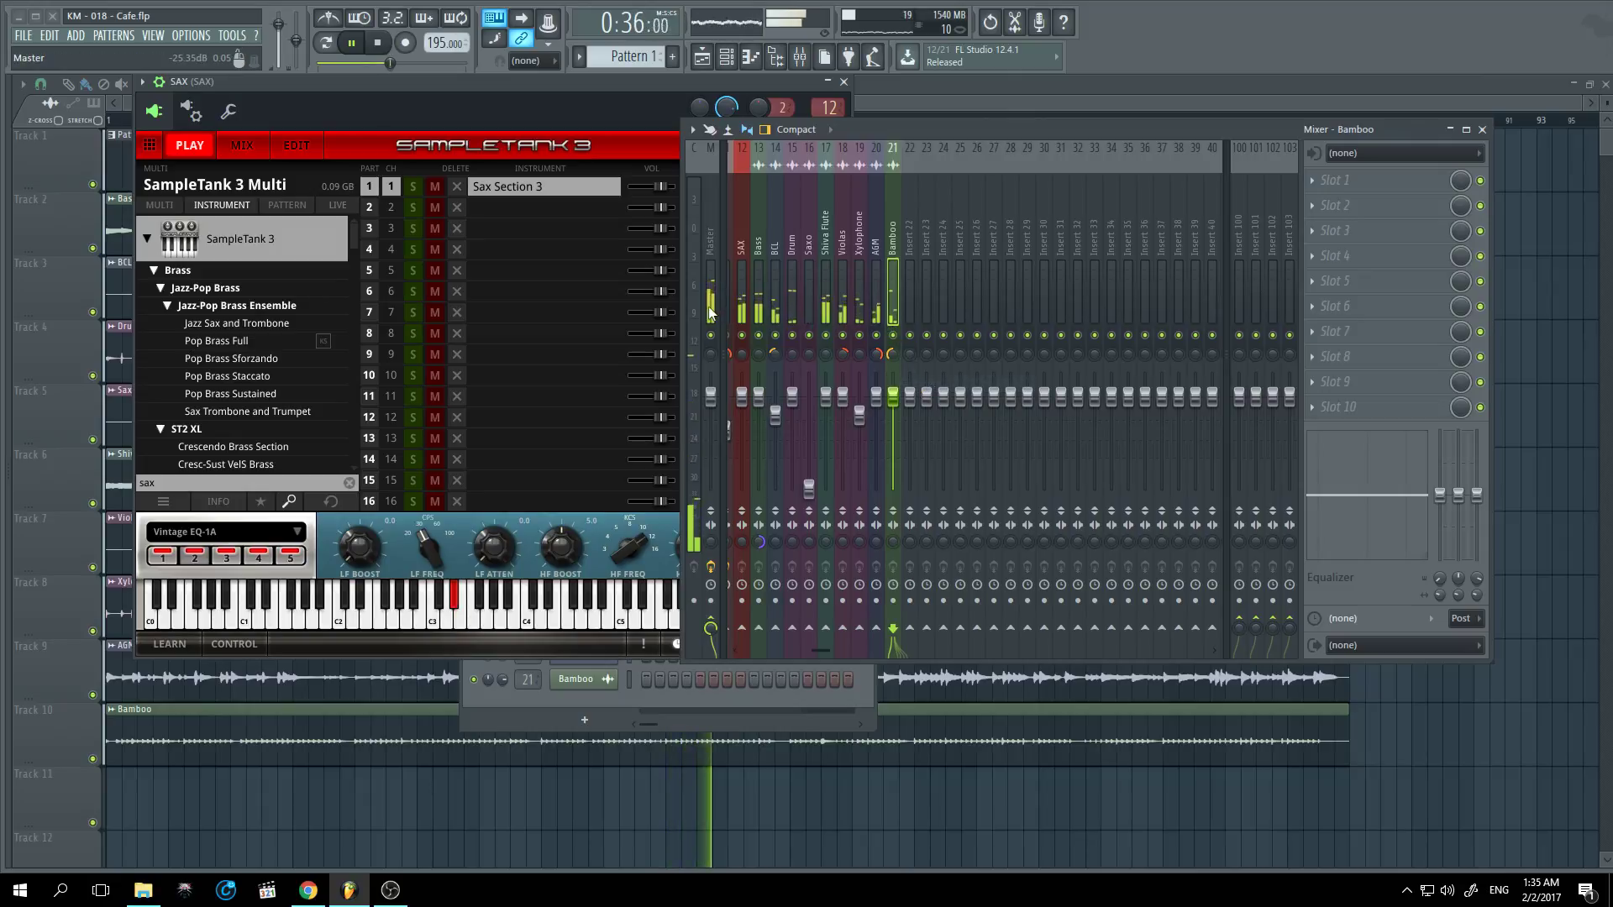
Step: Add the RC 24 reverb to the Drum track's first effect slot and load its Small preset Warm and Cosy
left_click(793, 286)
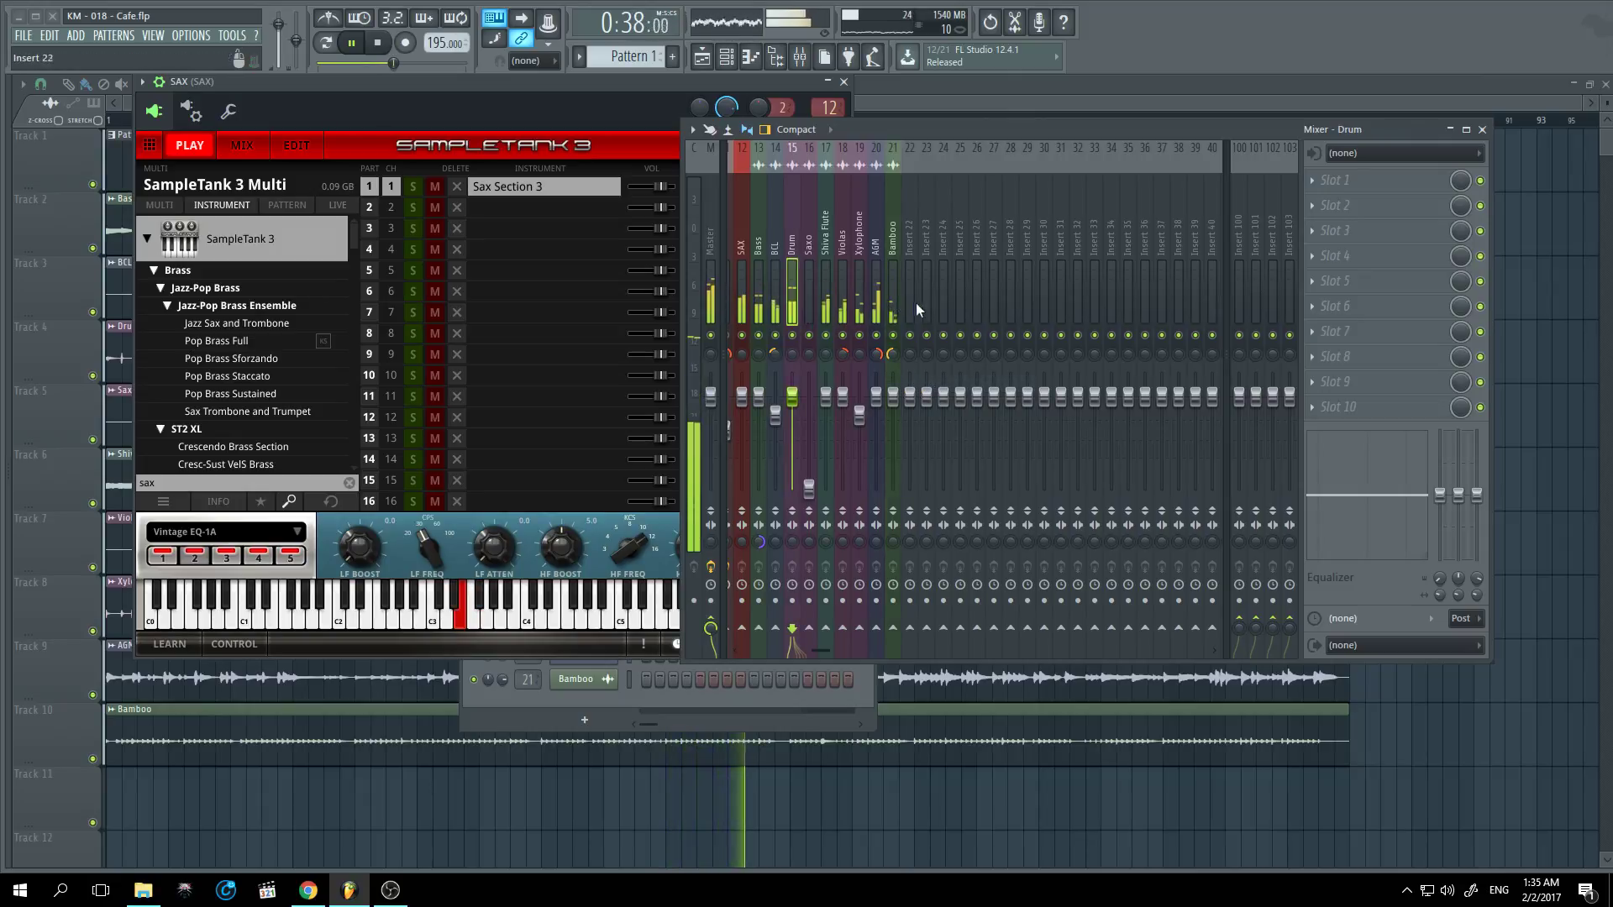
left_click(1314, 182)
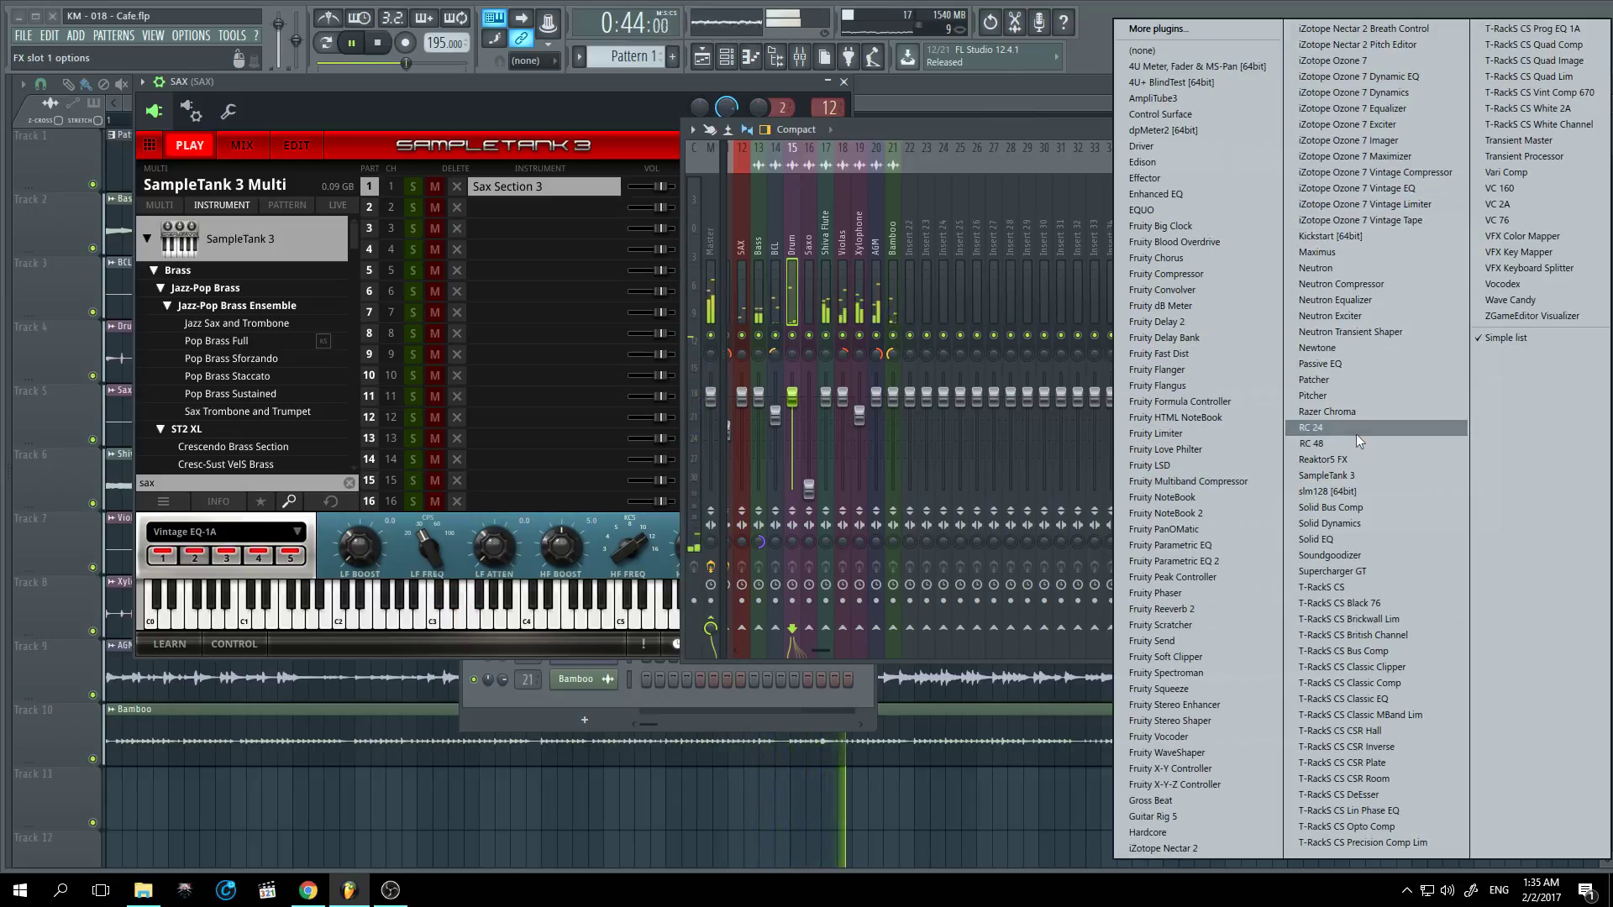
left_click(1356, 434)
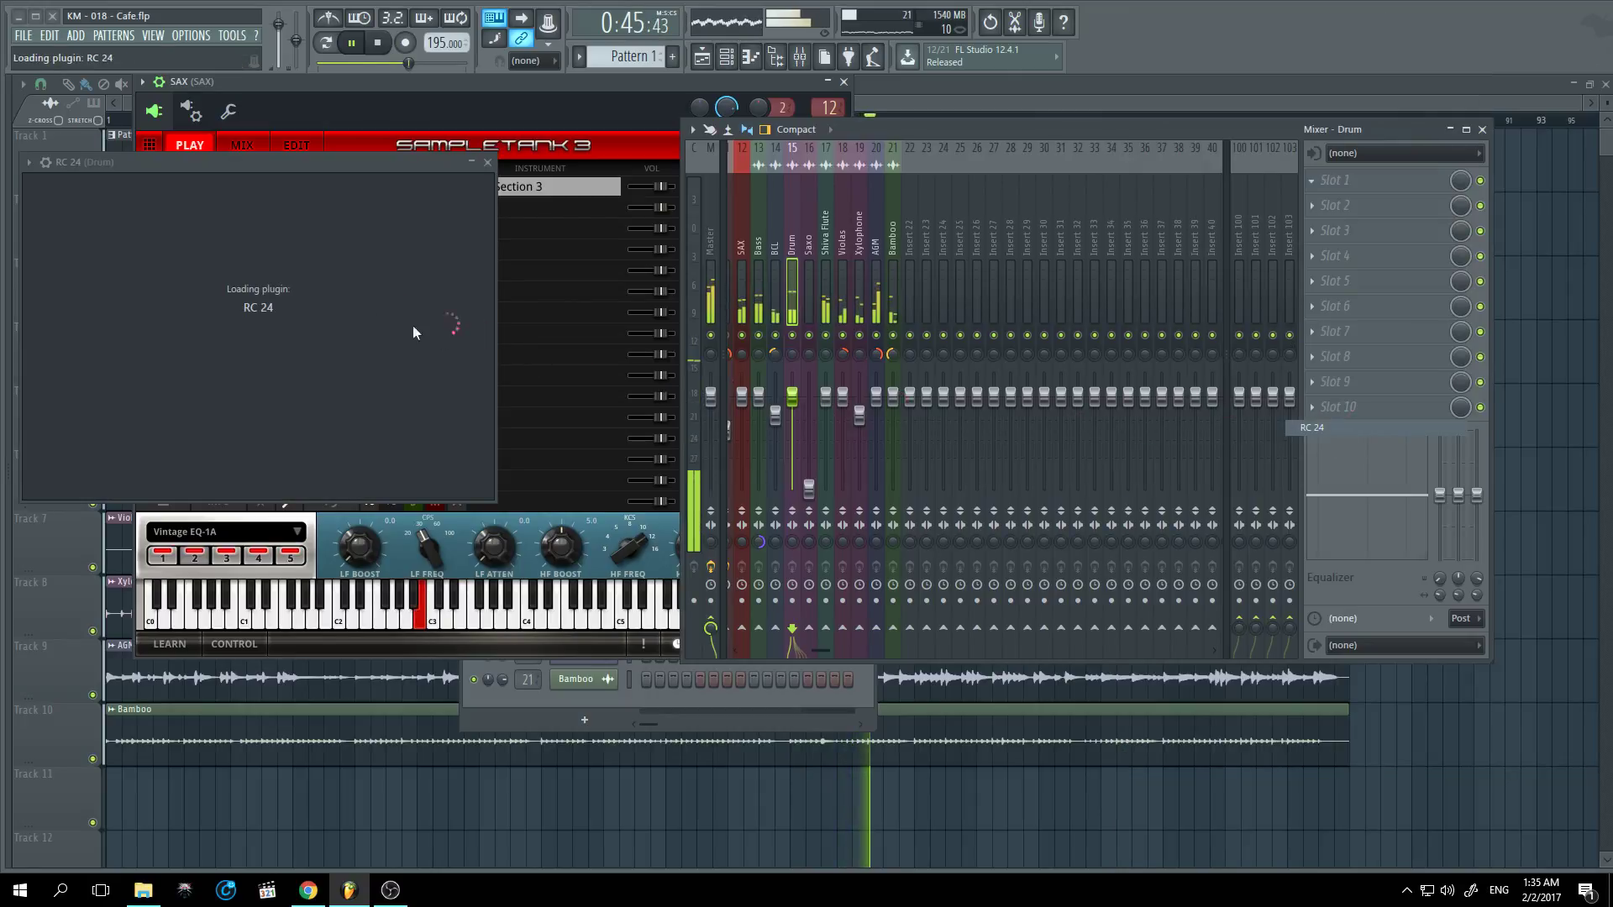
left_click(138, 219)
left_click(201, 185)
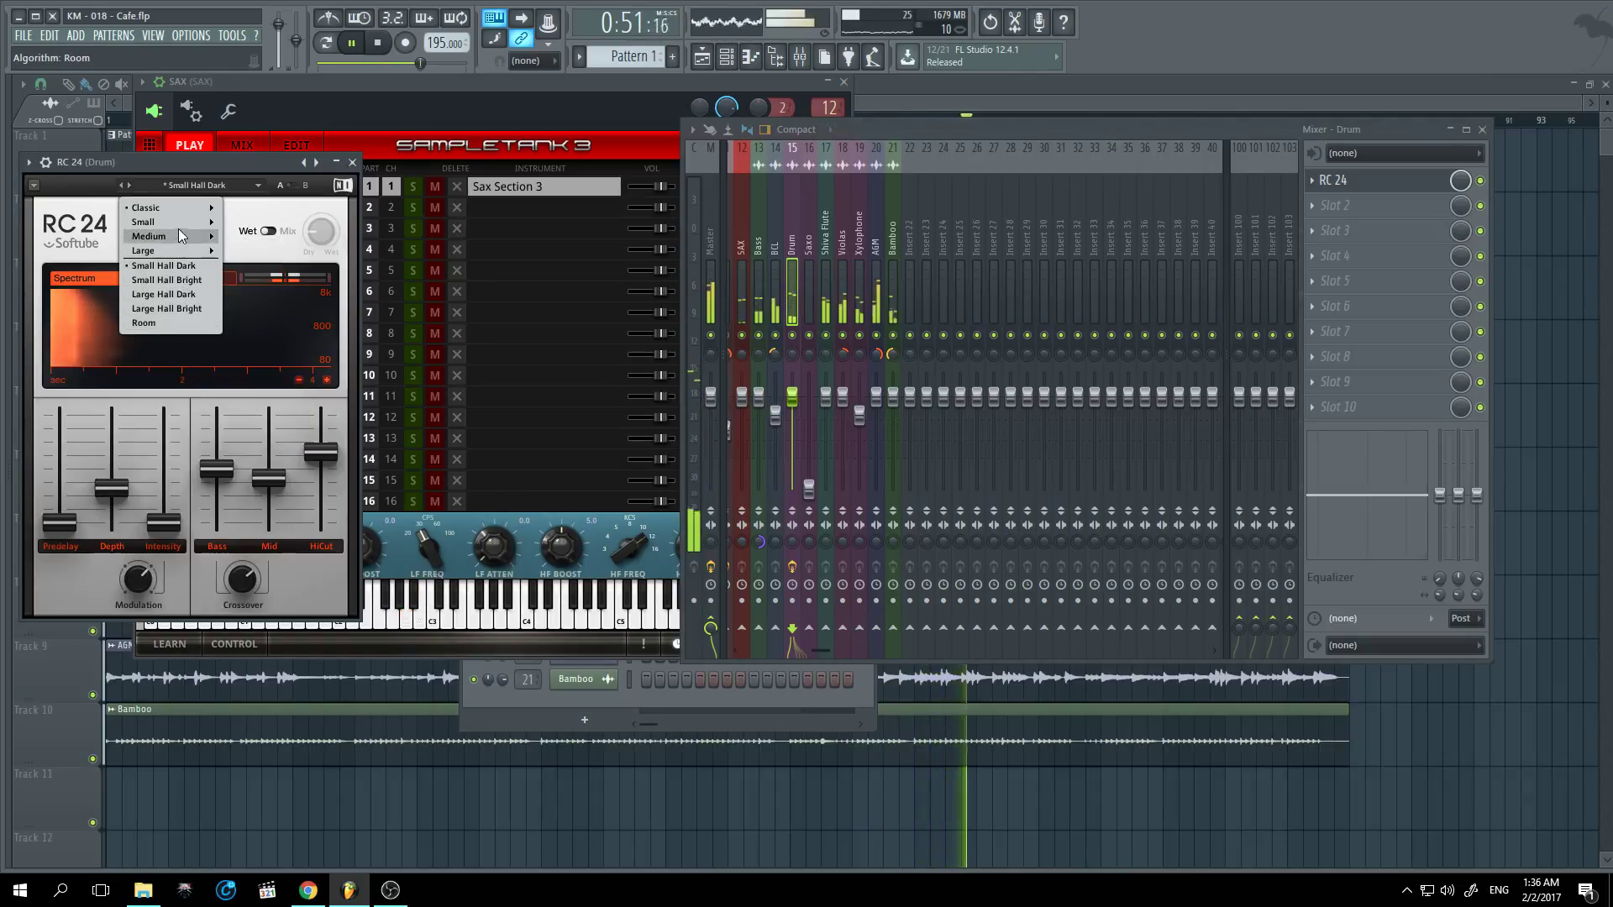
mouse_move(180, 234)
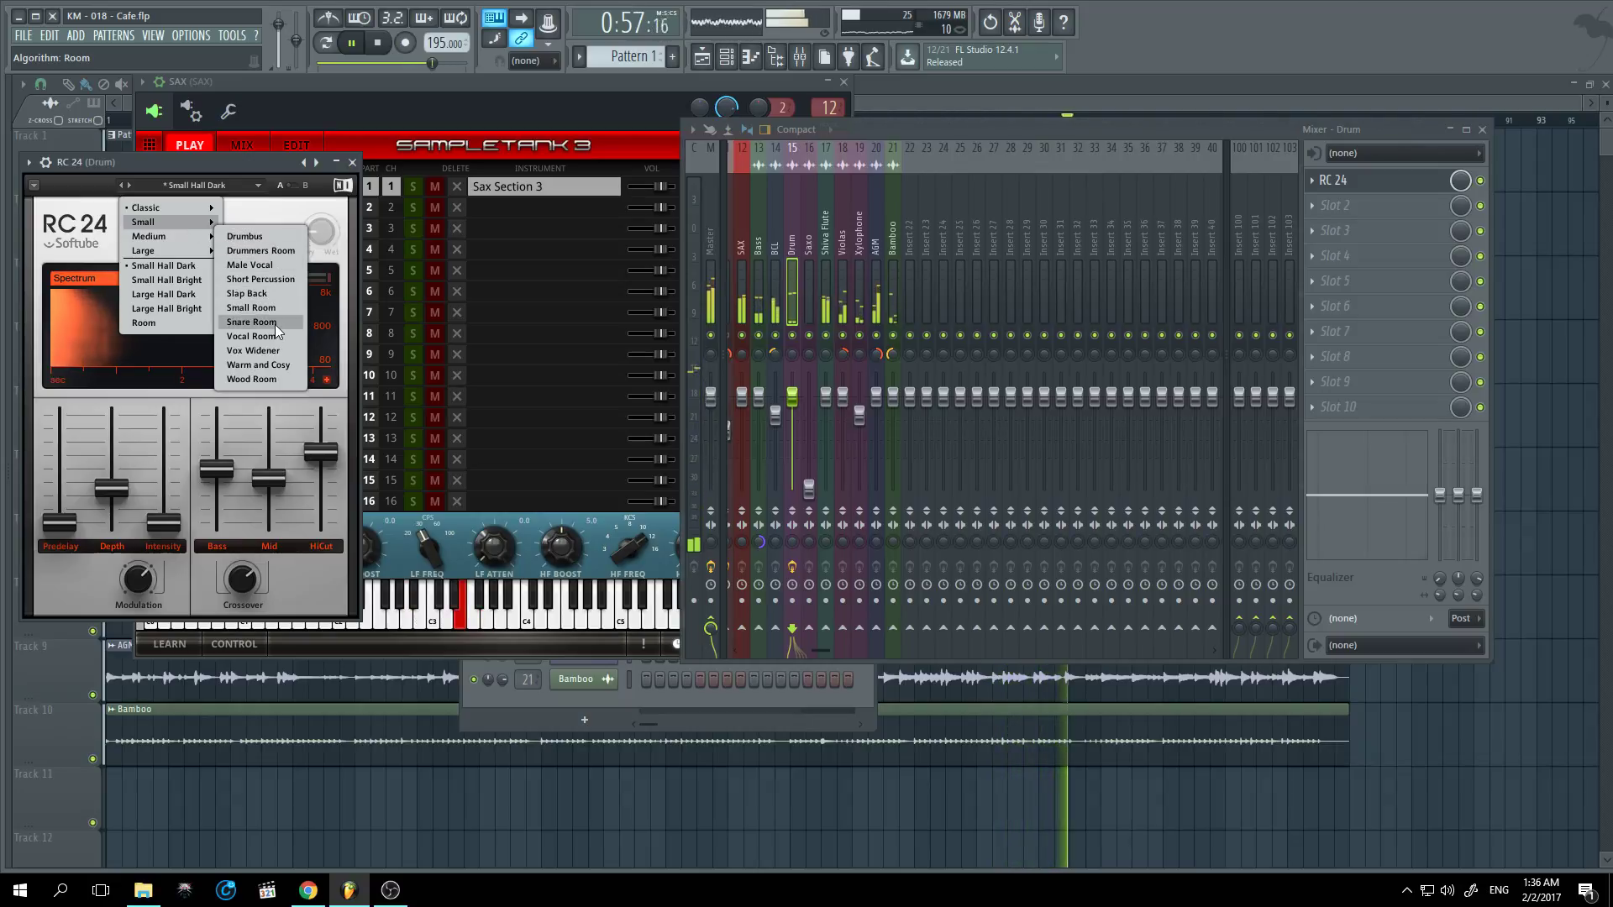
left_click(281, 370)
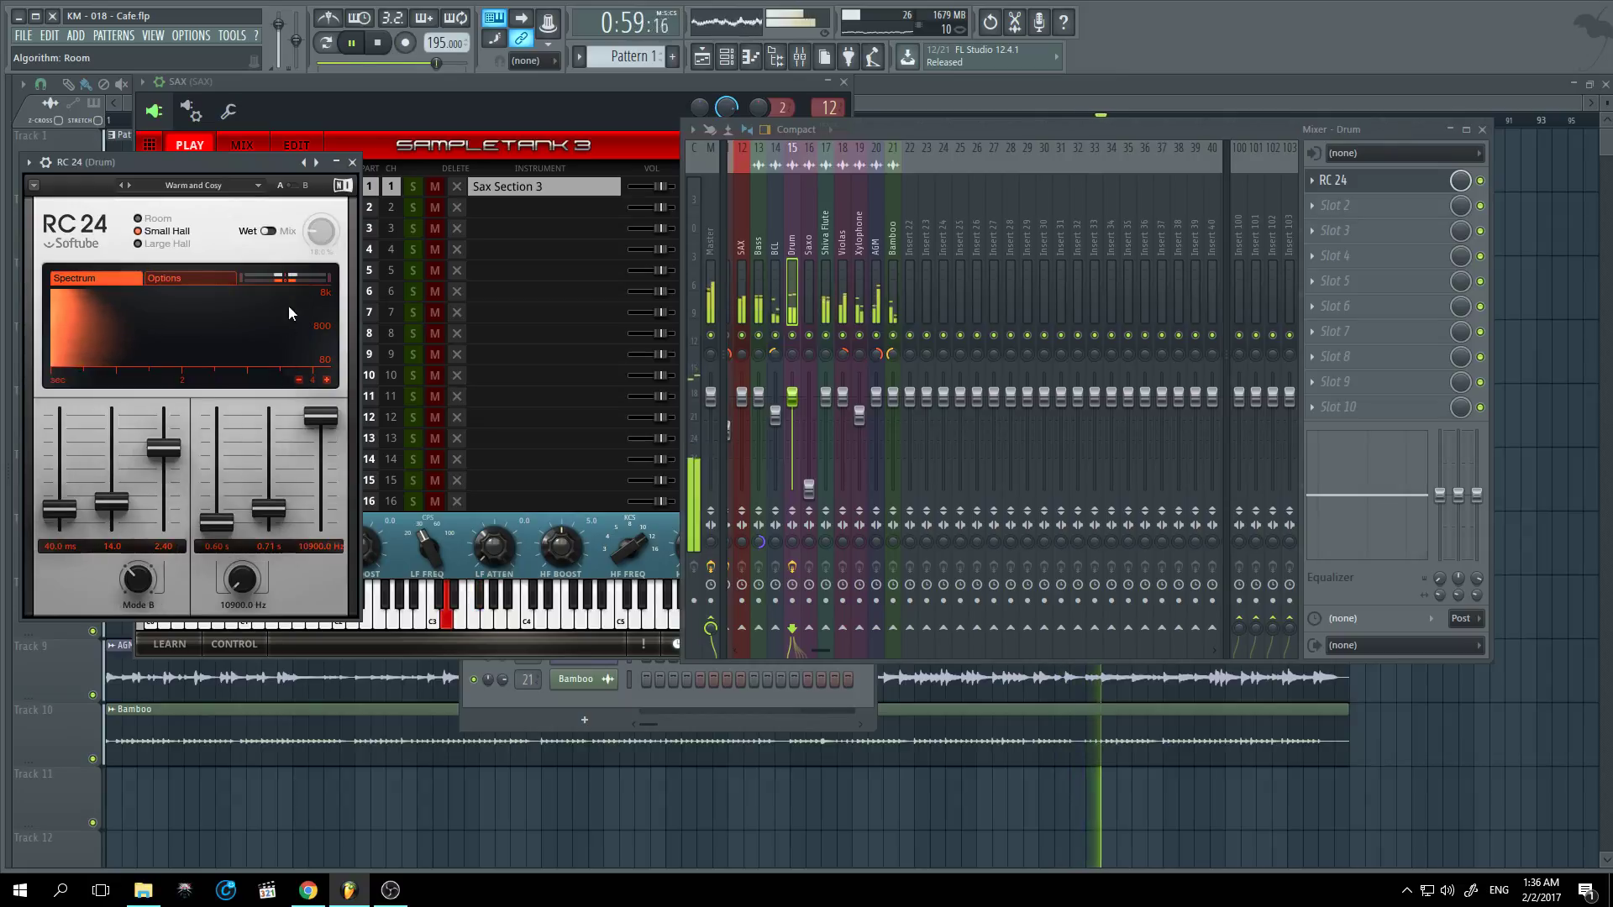
Step: Switch the Drum track's RC 24 reverb from Wet to Mix, set the mix to 34%, and restore all mixer tracks
left_click(268, 232)
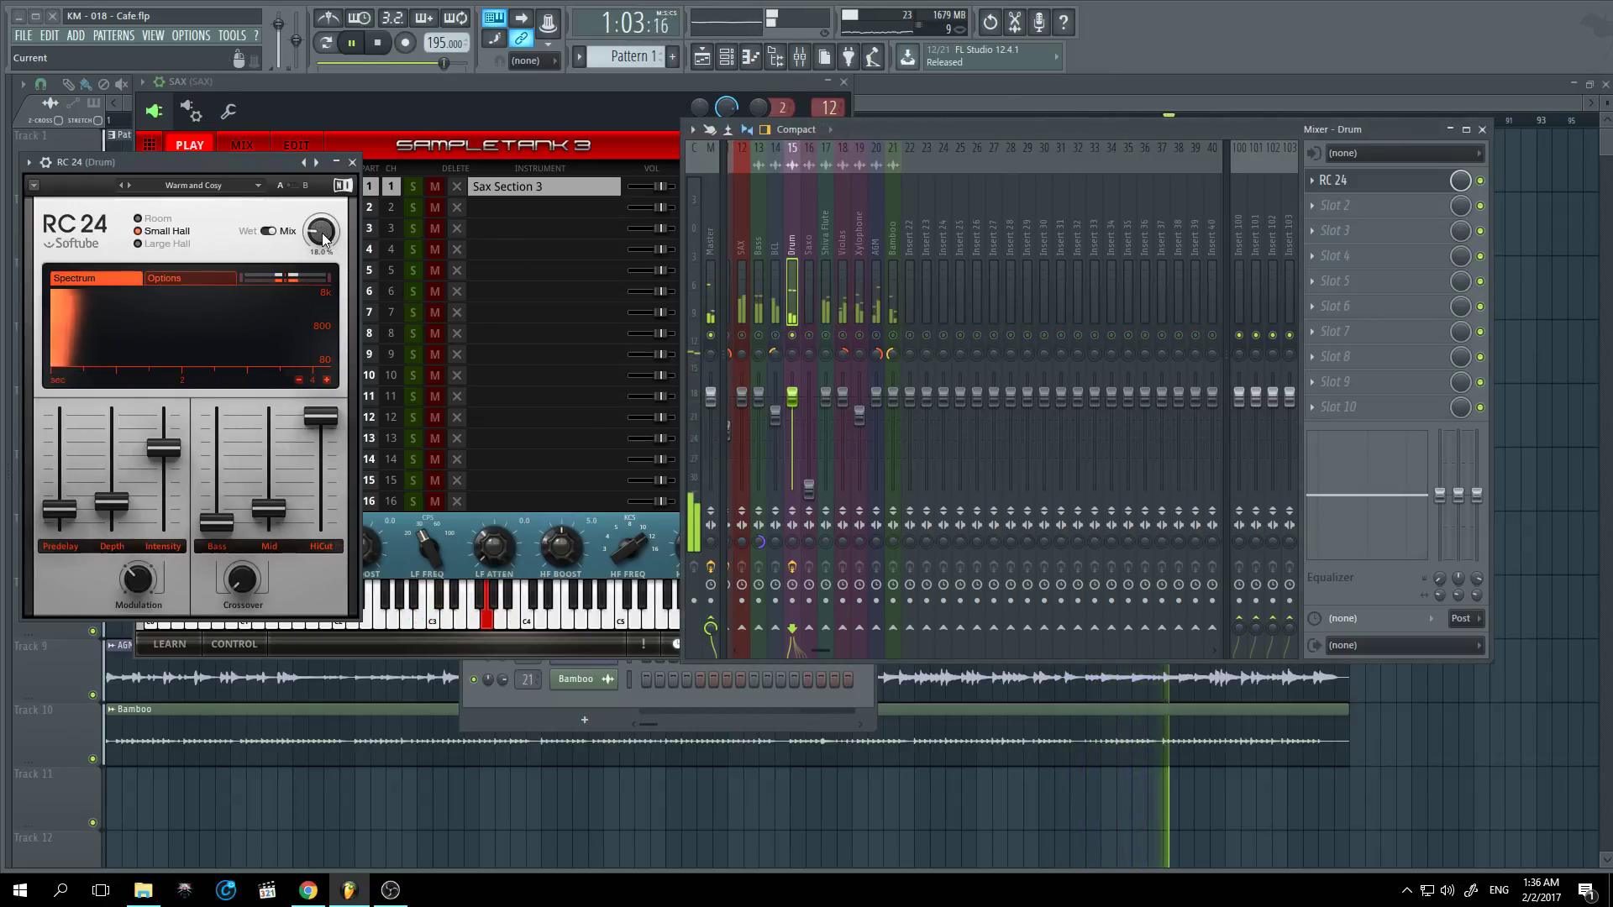
mouse_move(324, 240)
left_mouse_down()
mouse_move(324, 205)
mouse_move(324, 262)
mouse_move(324, 233)
left_mouse_up()
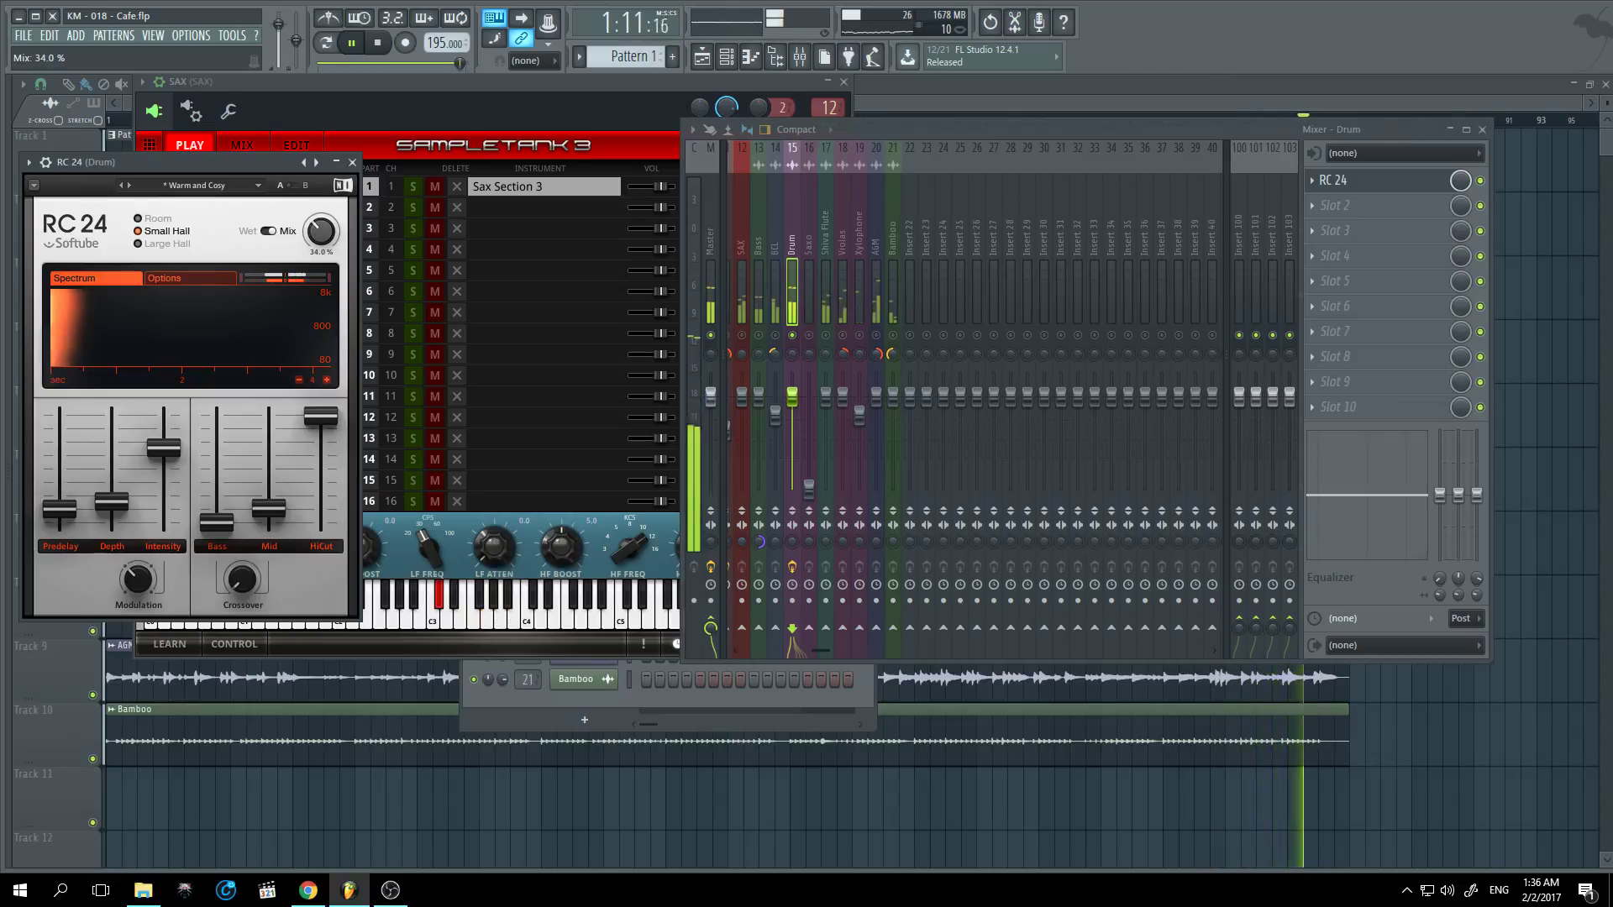
right_click(794, 336)
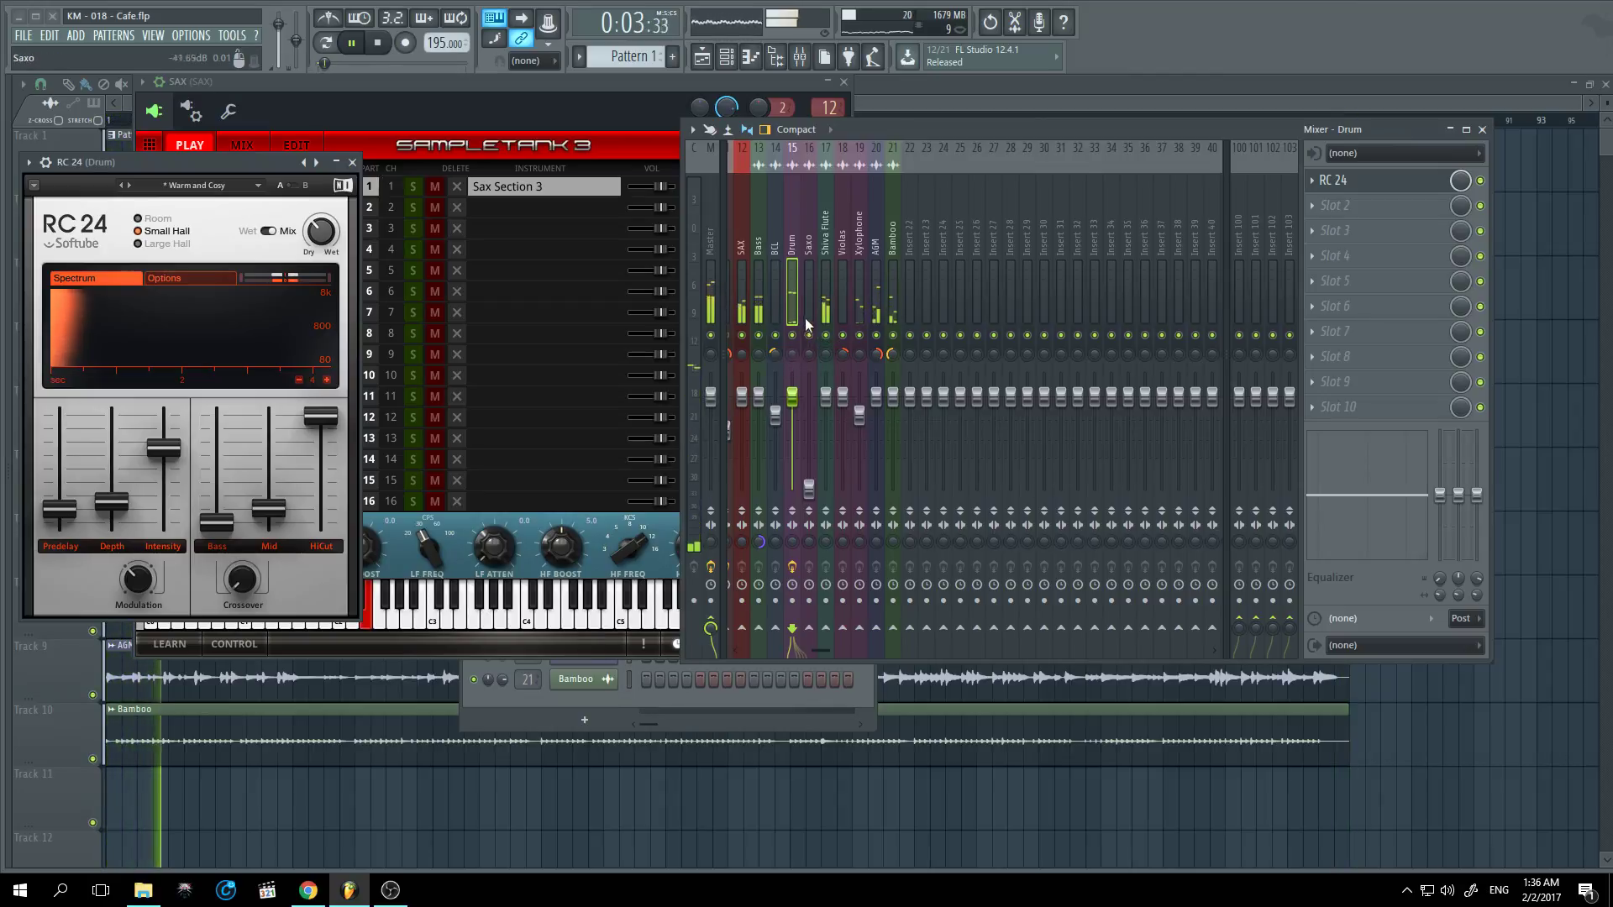
Step: Try a higher volume on the Drum track and reset it to the default level
left_click(808, 318)
left_click(799, 306)
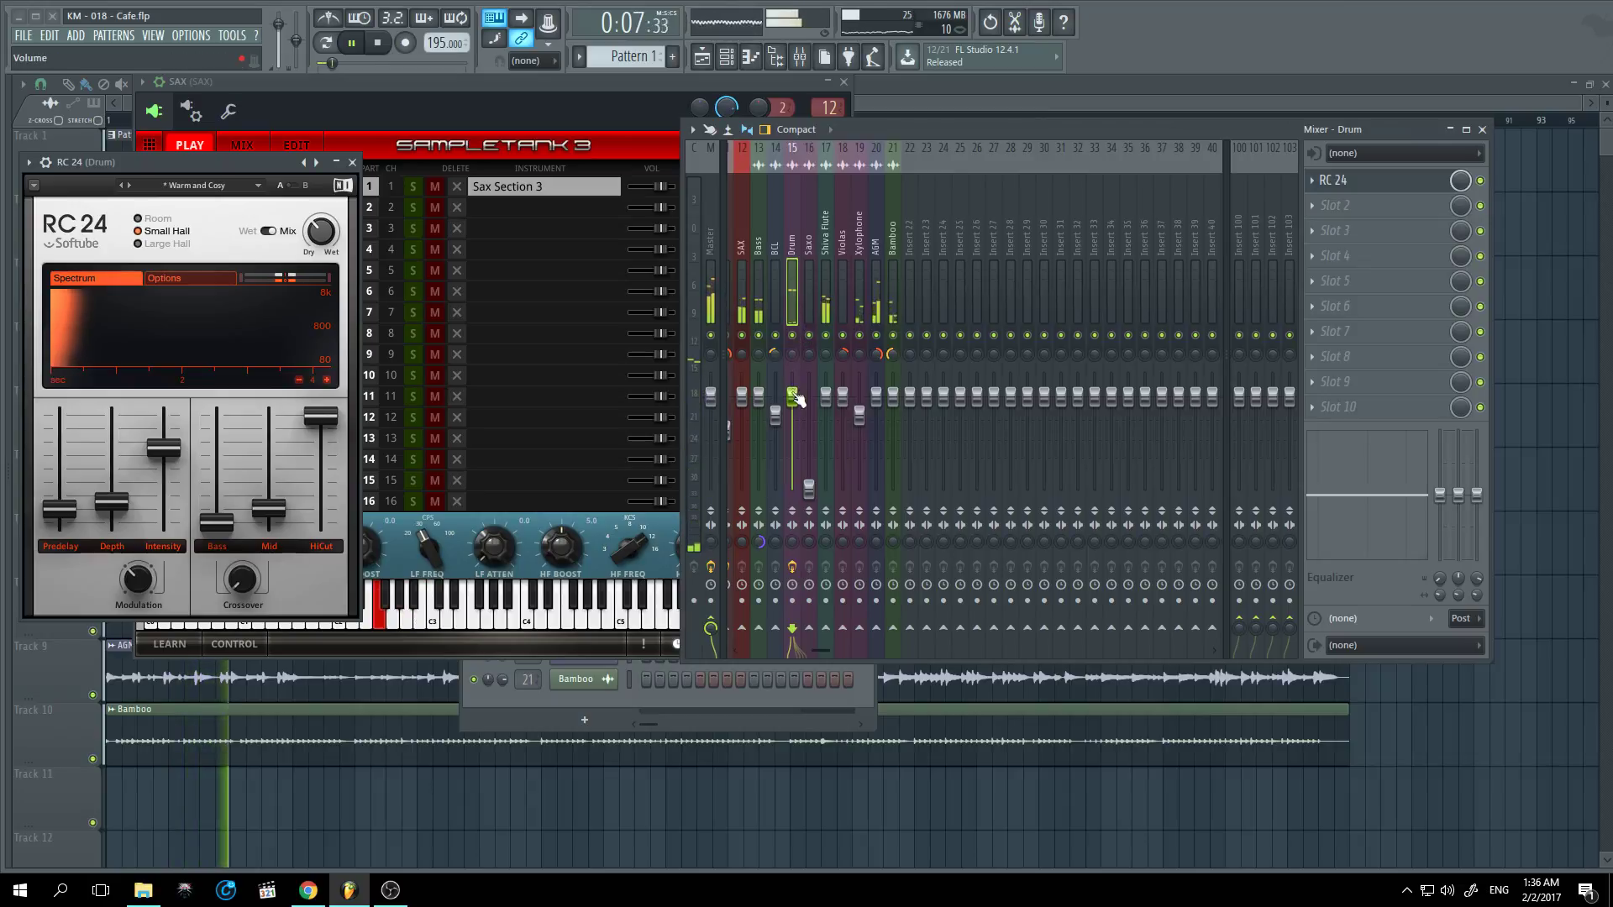
left_click_drag(801, 409, 799, 384)
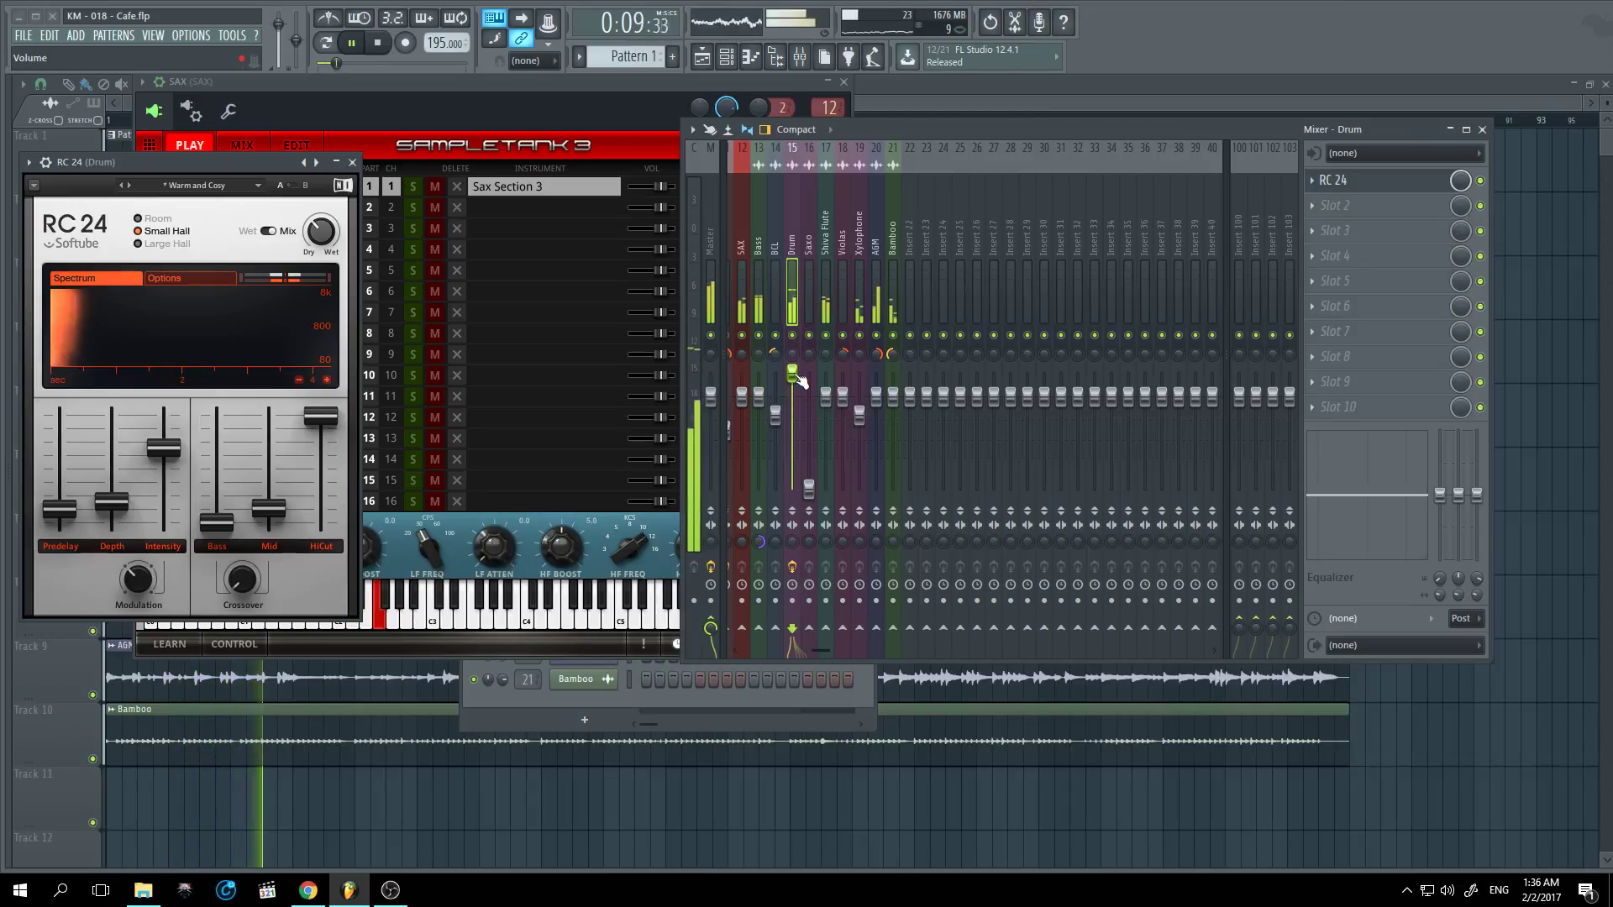
right_click(797, 377)
left_click(813, 385)
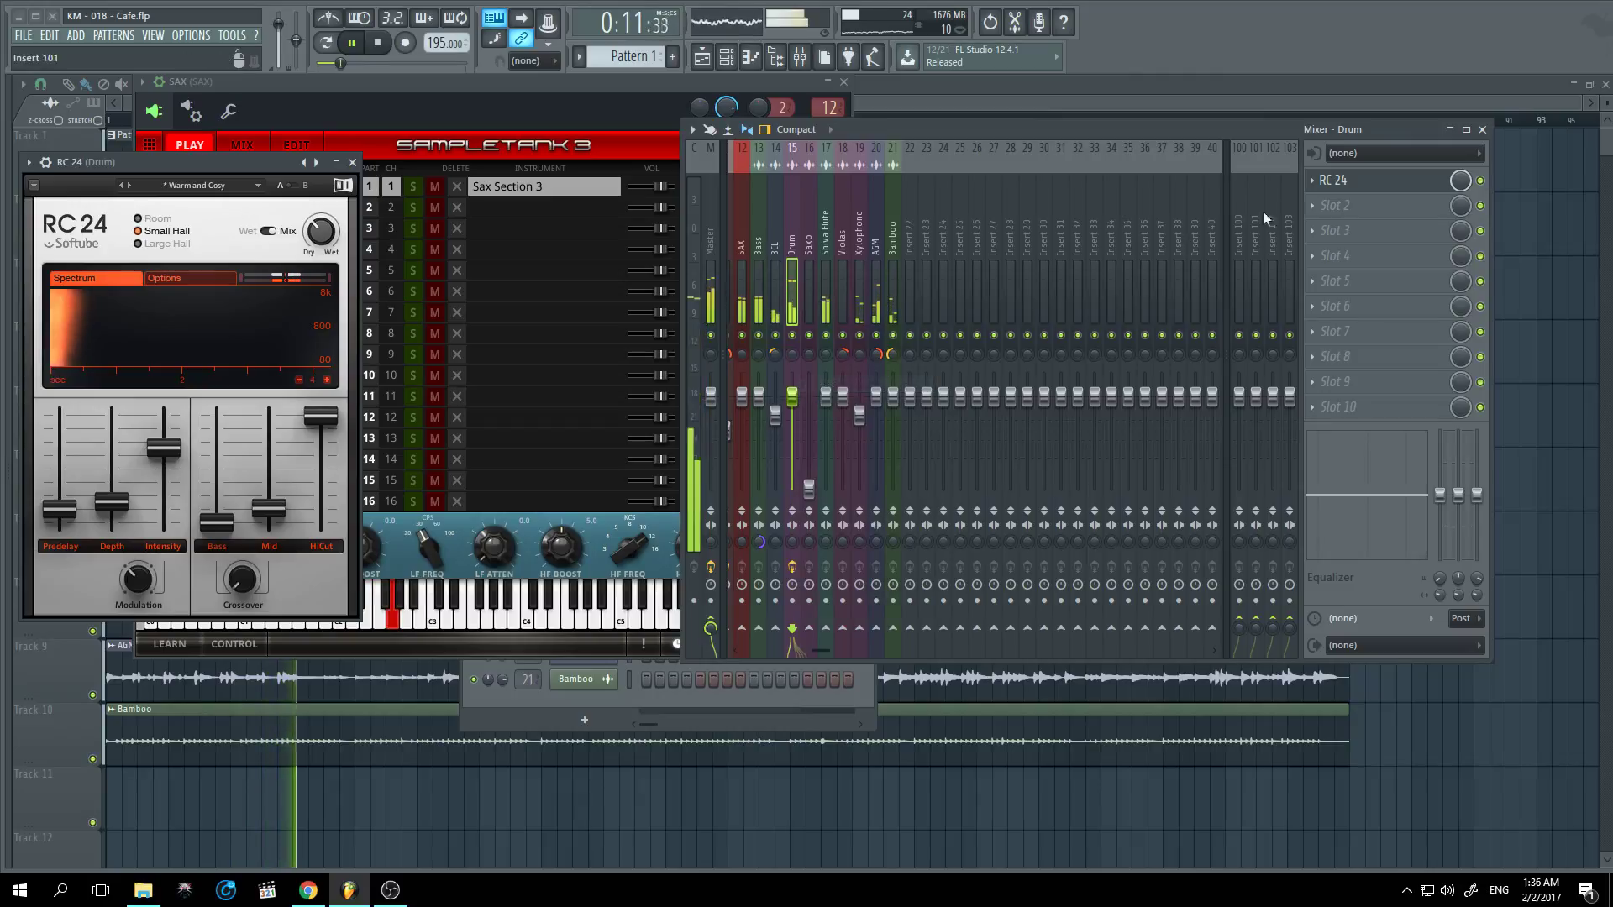
Step: Add Fruity Parametric EQ 2 to the Drum track's second effect slot, cut its third band and adjust that band's bandwidth
left_click(1323, 205)
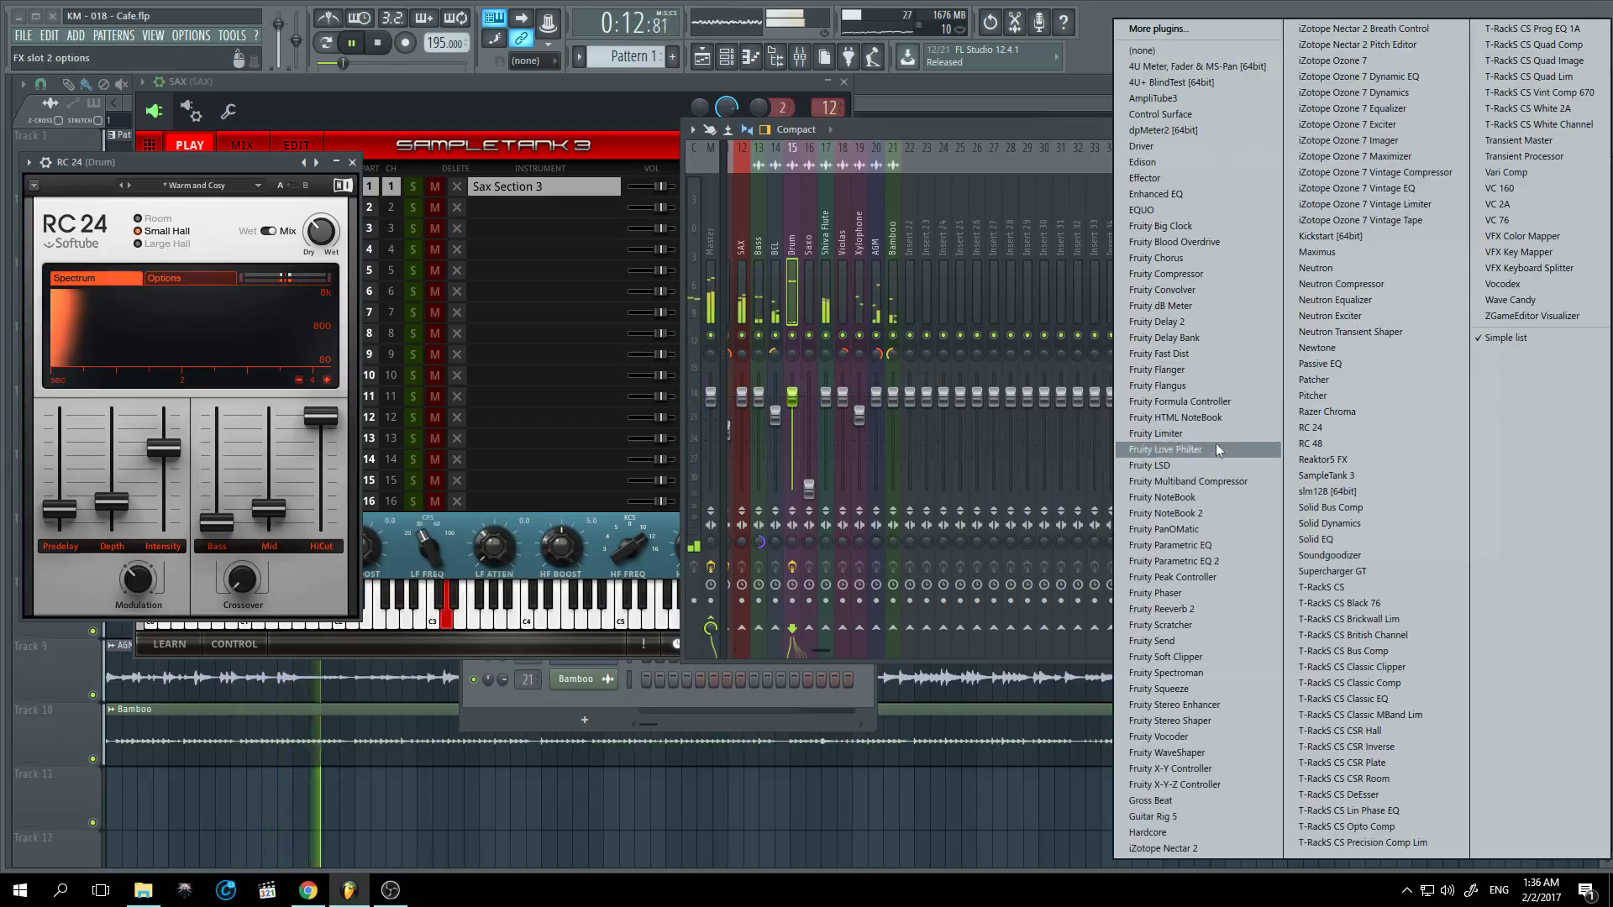
left_click(1212, 561)
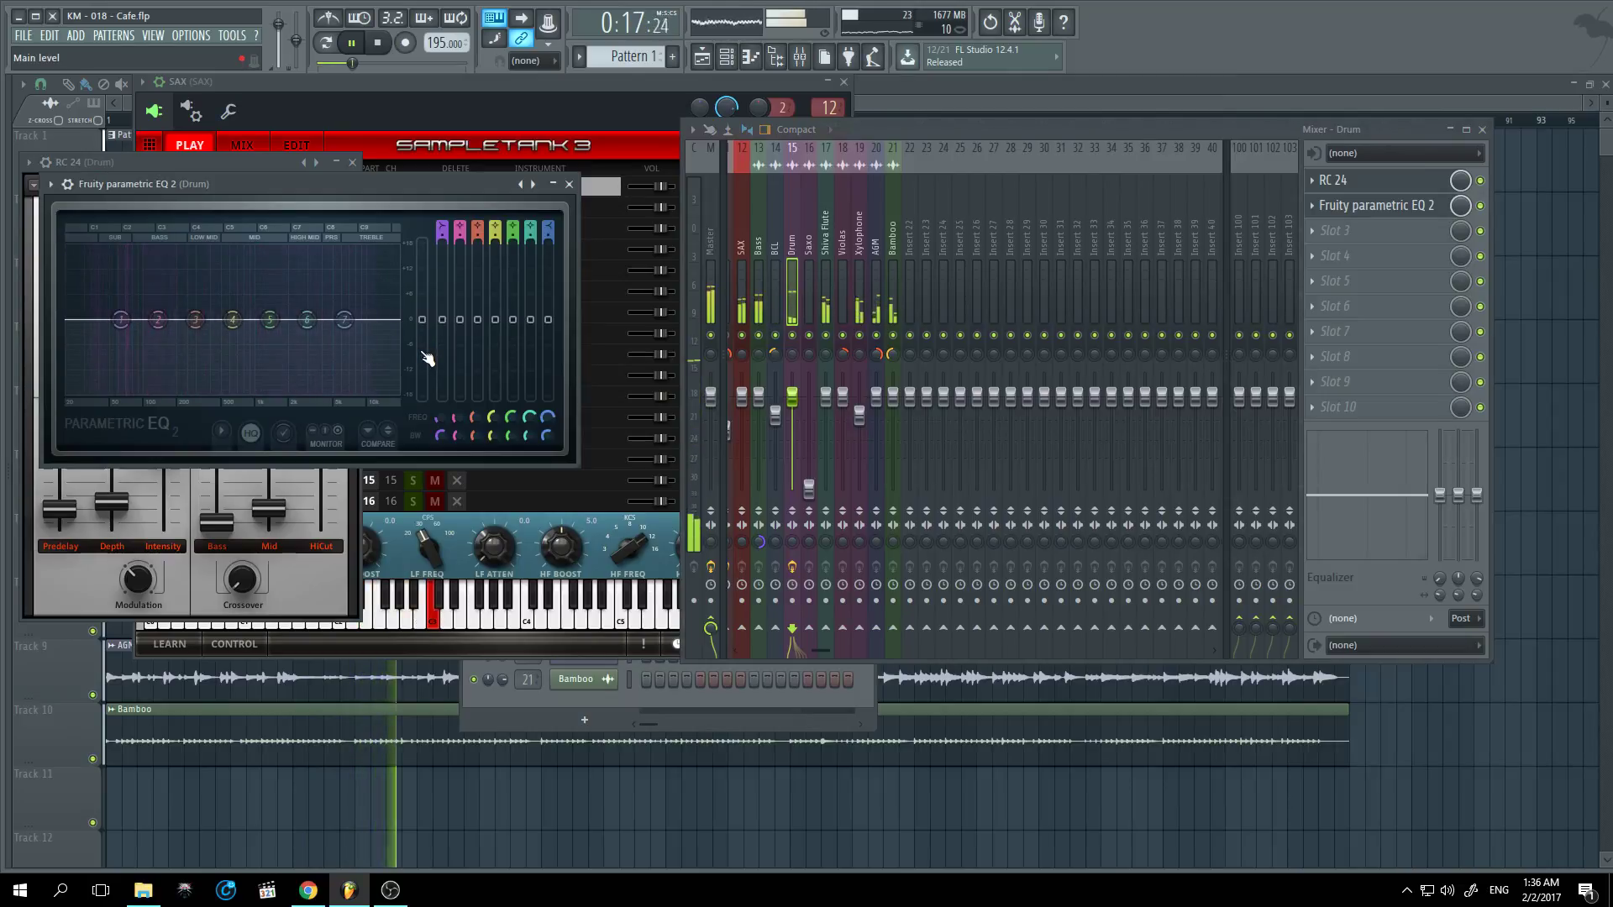
mouse_move(477, 319)
left_mouse_down()
mouse_move(477, 275)
mouse_move(478, 350)
left_mouse_up()
right_click(483, 362)
left_click_drag(473, 435, 473, 422)
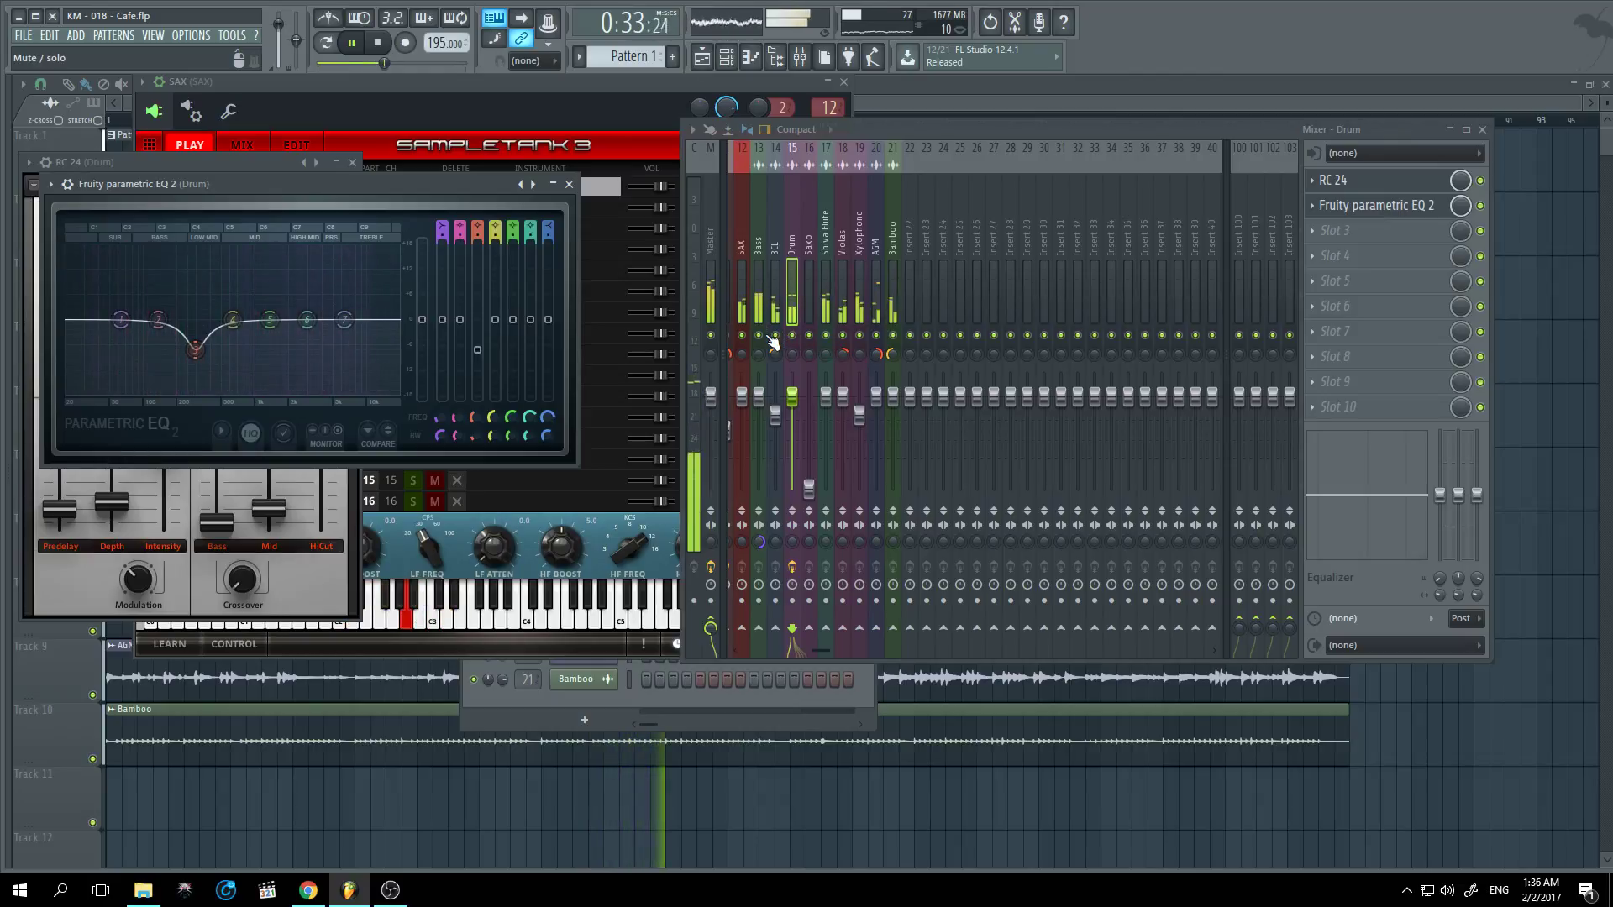
Step: Try a higher volume on the Bass track and reset it to the default level
left_click_drag(759, 393, 759, 369)
right_click(760, 375)
left_click(778, 384)
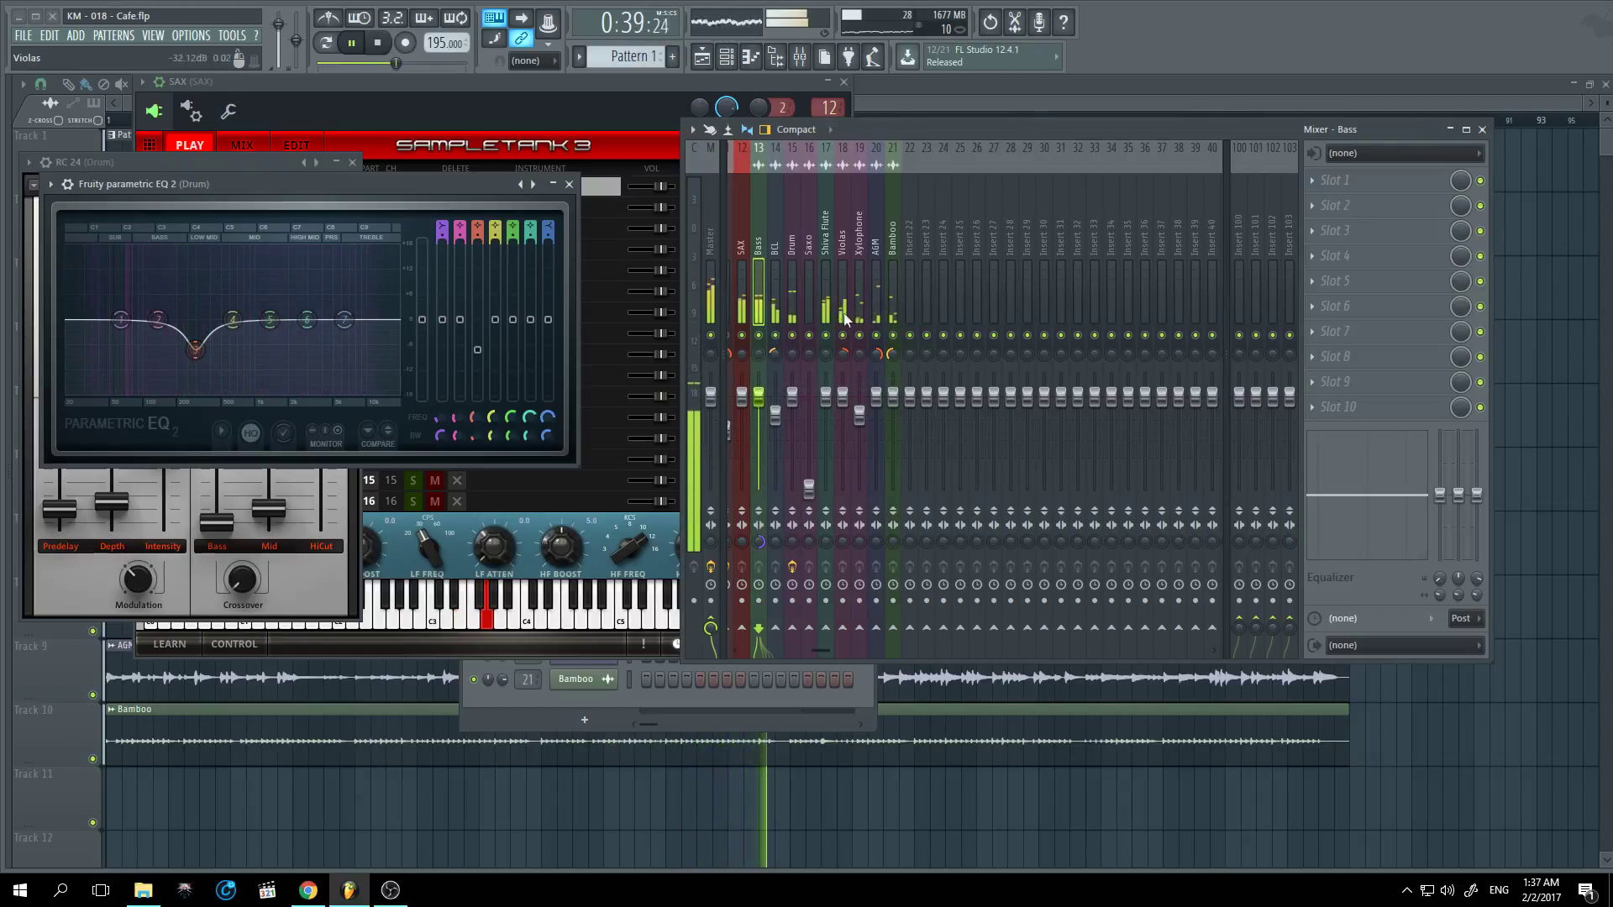
Step: Audition the Violas and Shiva Flute tracks in solo and restore all mixer tracks
right_click(826, 335)
right_click(844, 335)
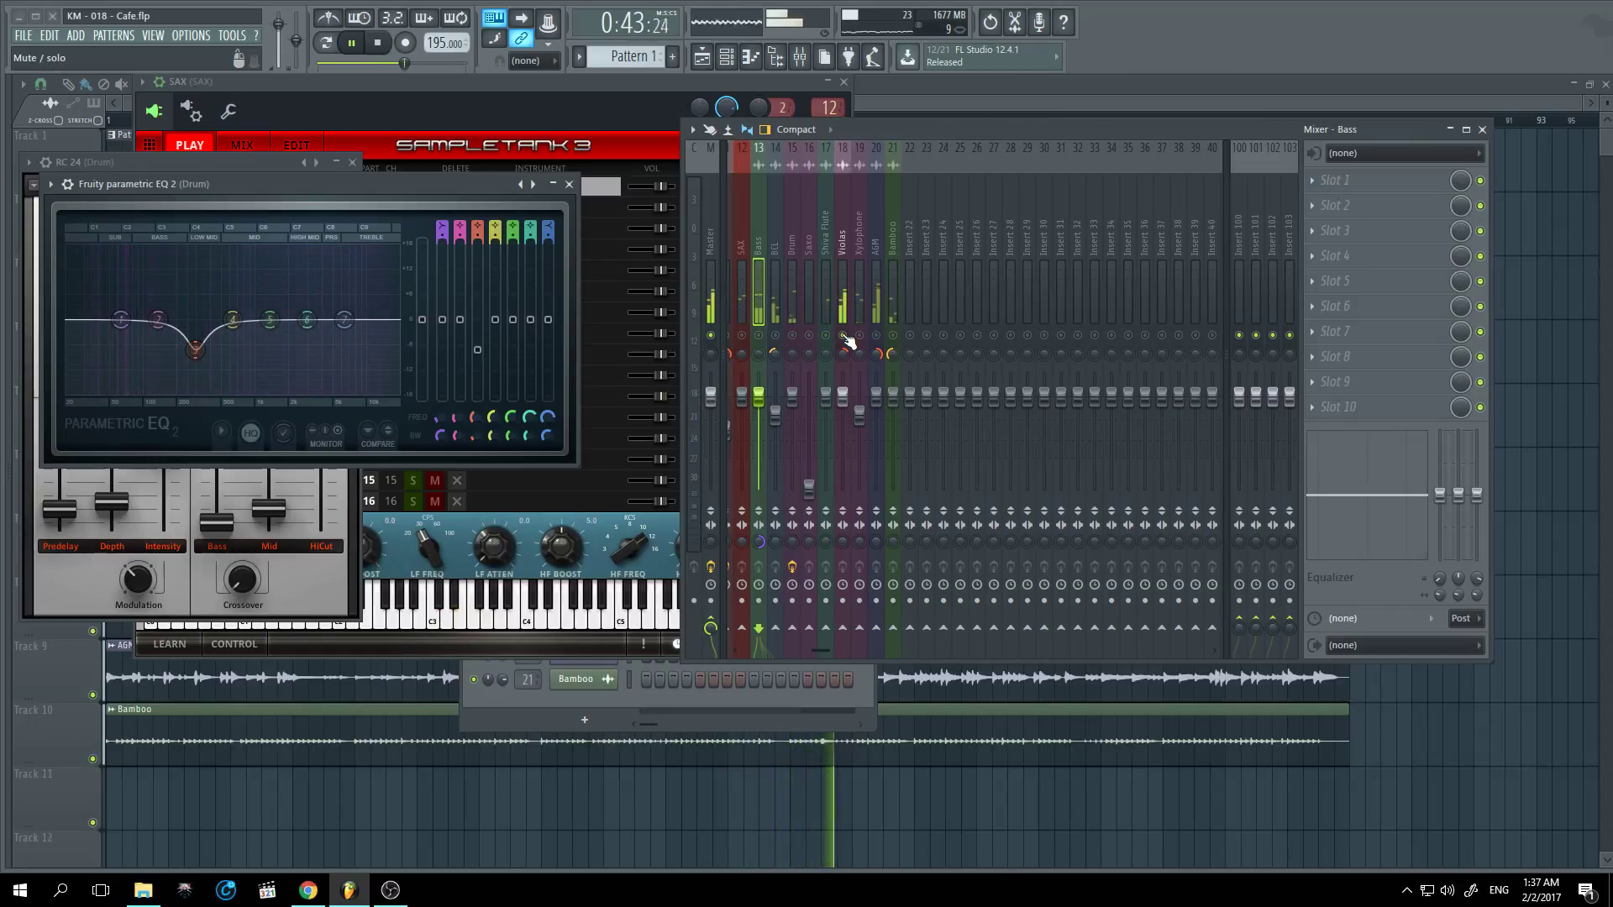
left_click(844, 304)
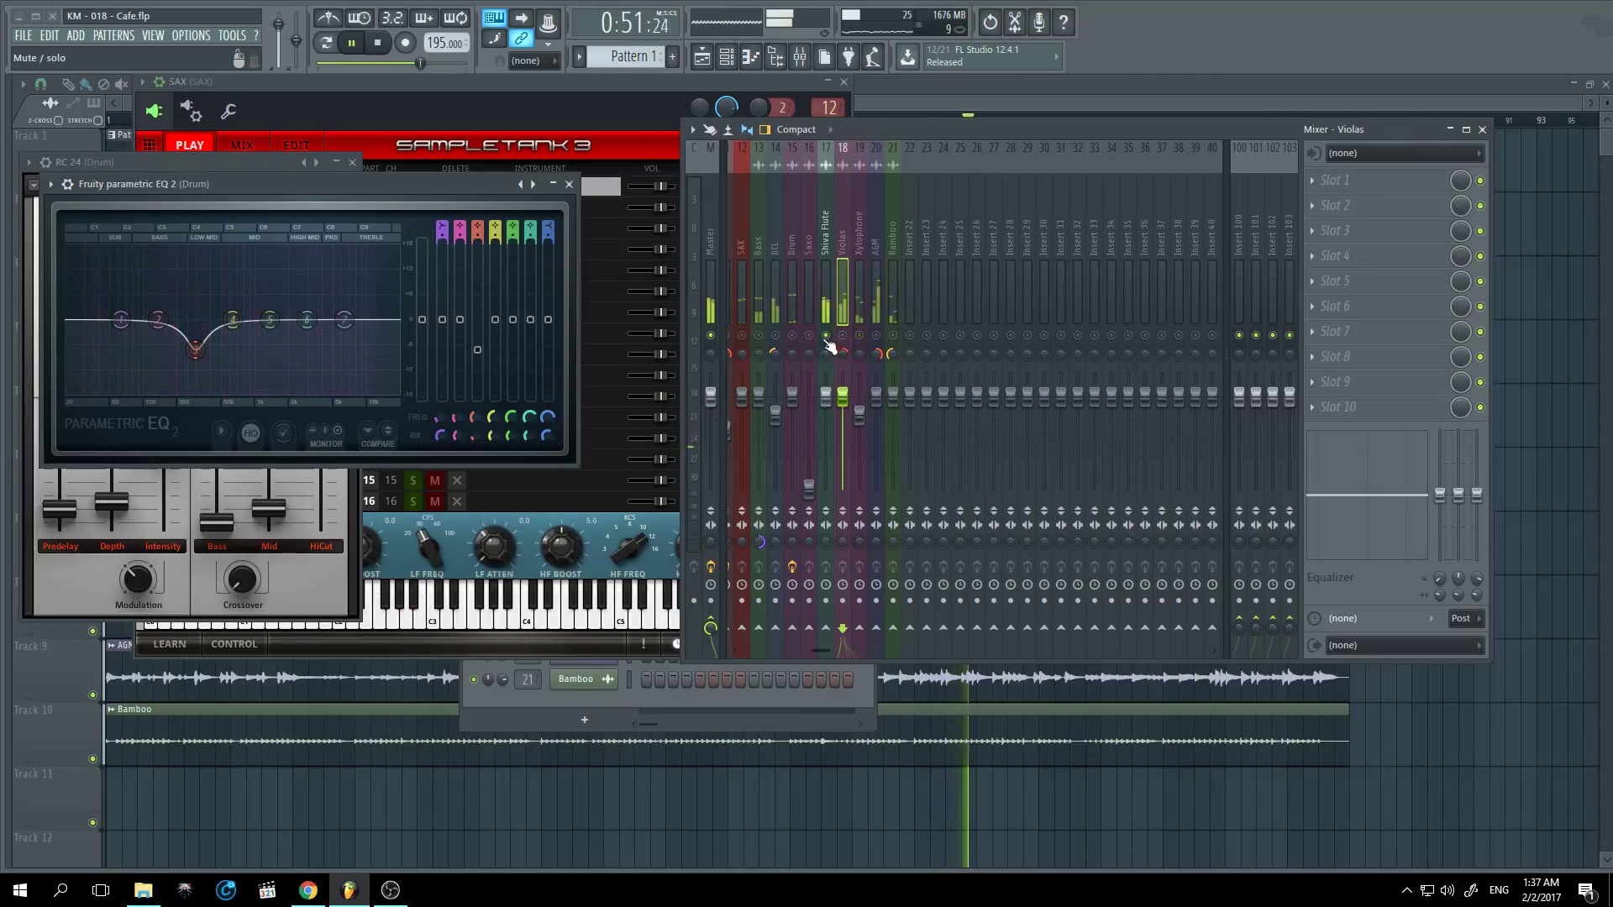
left_click(831, 323)
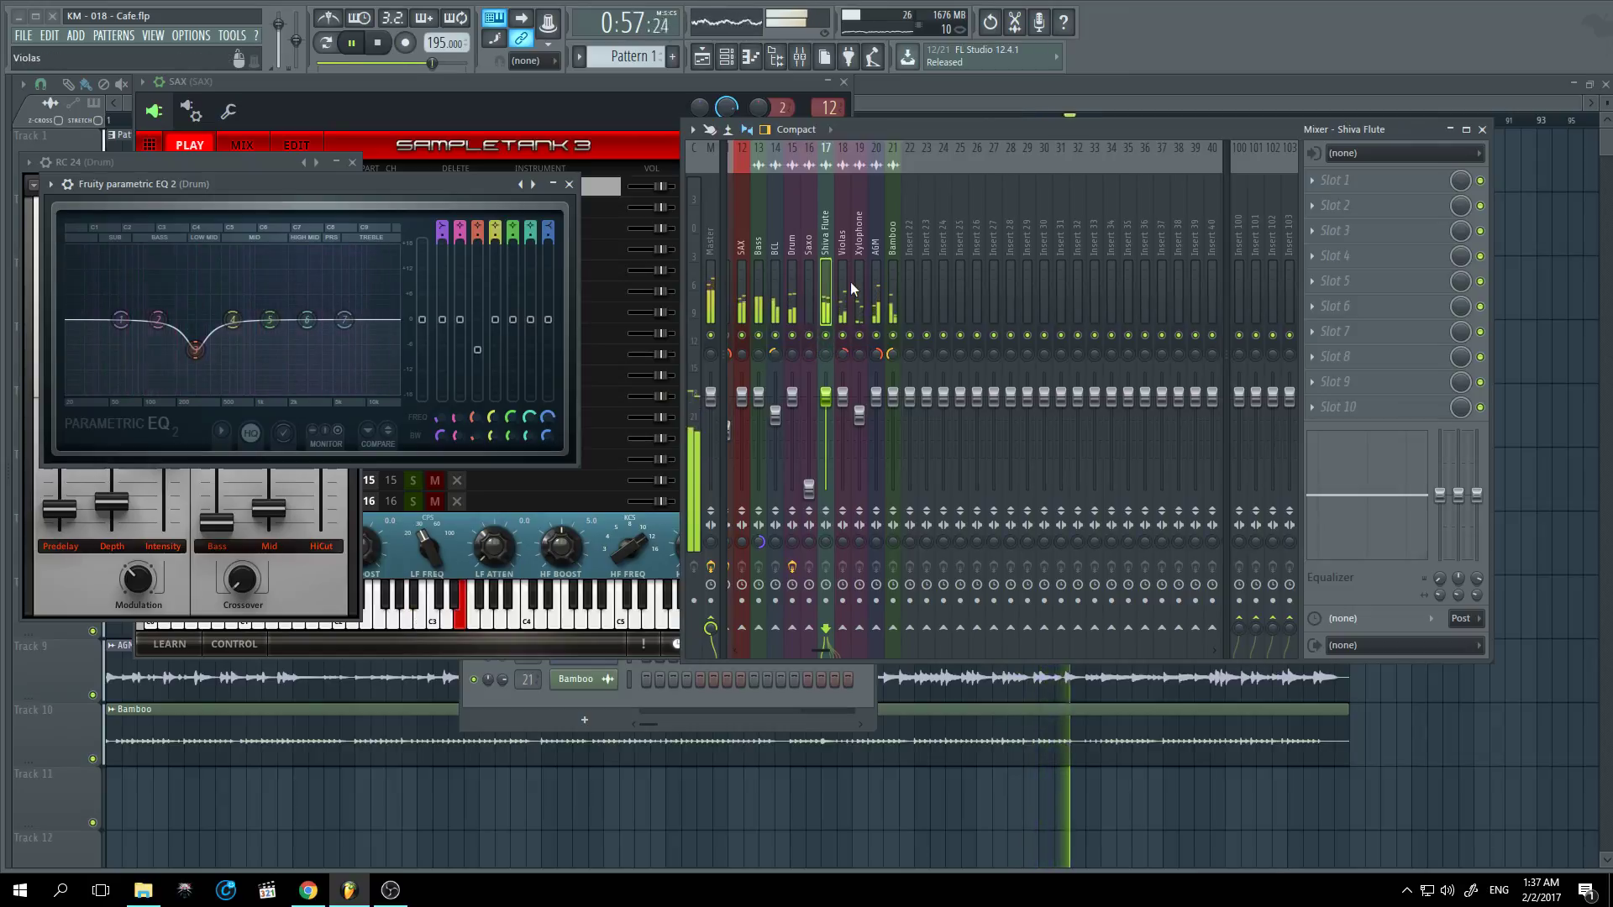
Step: Add T-RackS CS CSR Hall to the first effect slot of Insert 100 and load its Drums Med Hall send preset
left_click(1236, 263)
left_click(1340, 180)
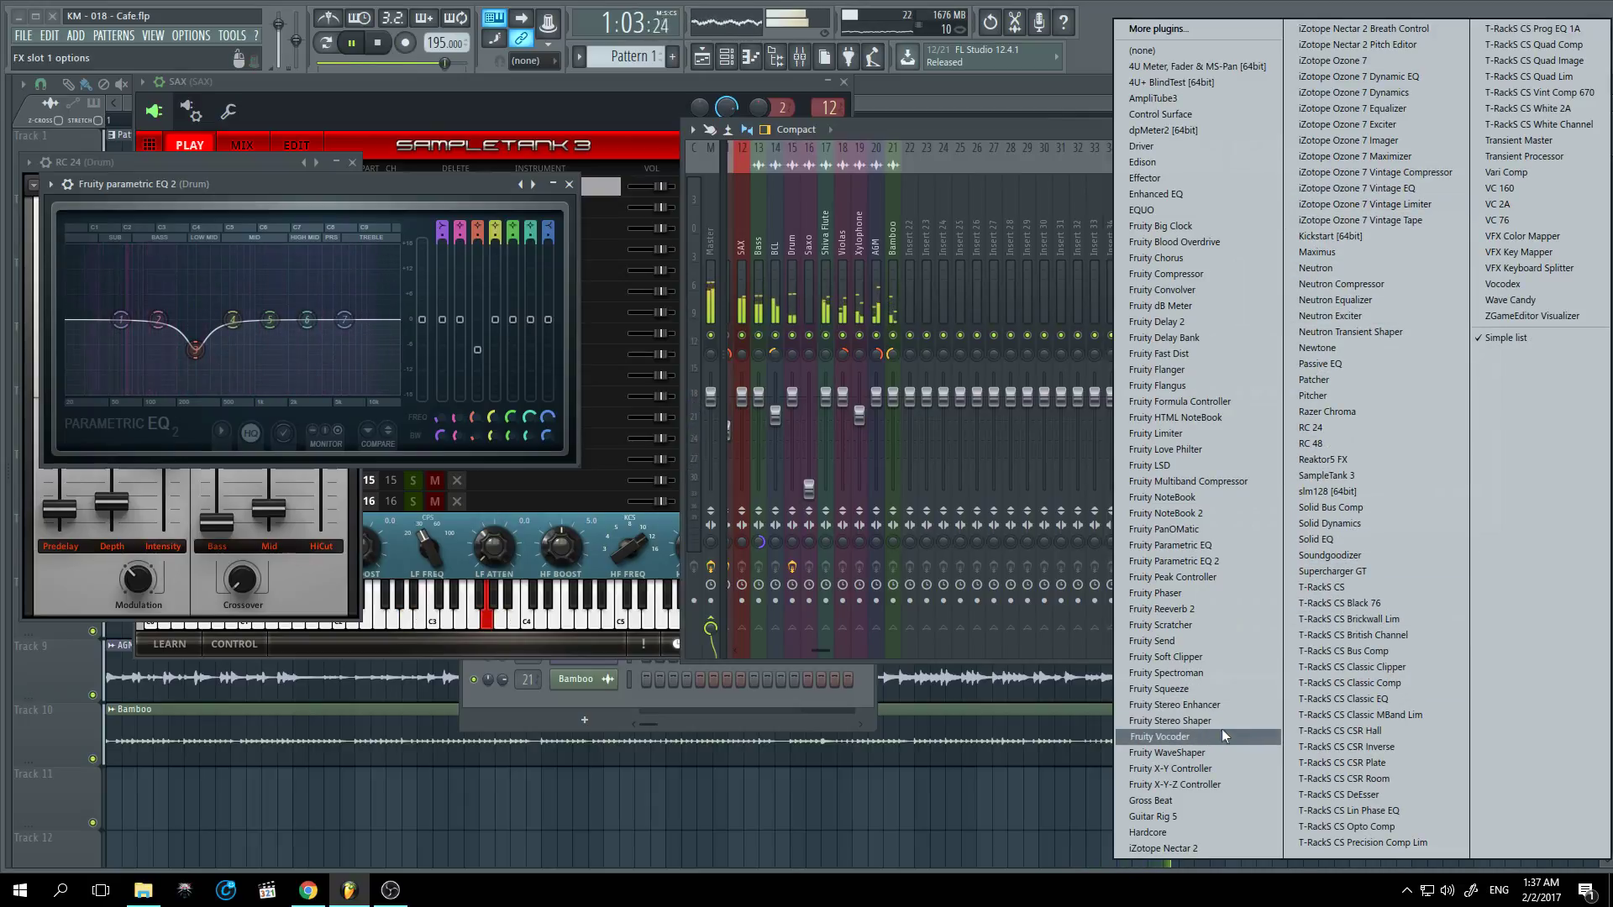
left_click(1367, 729)
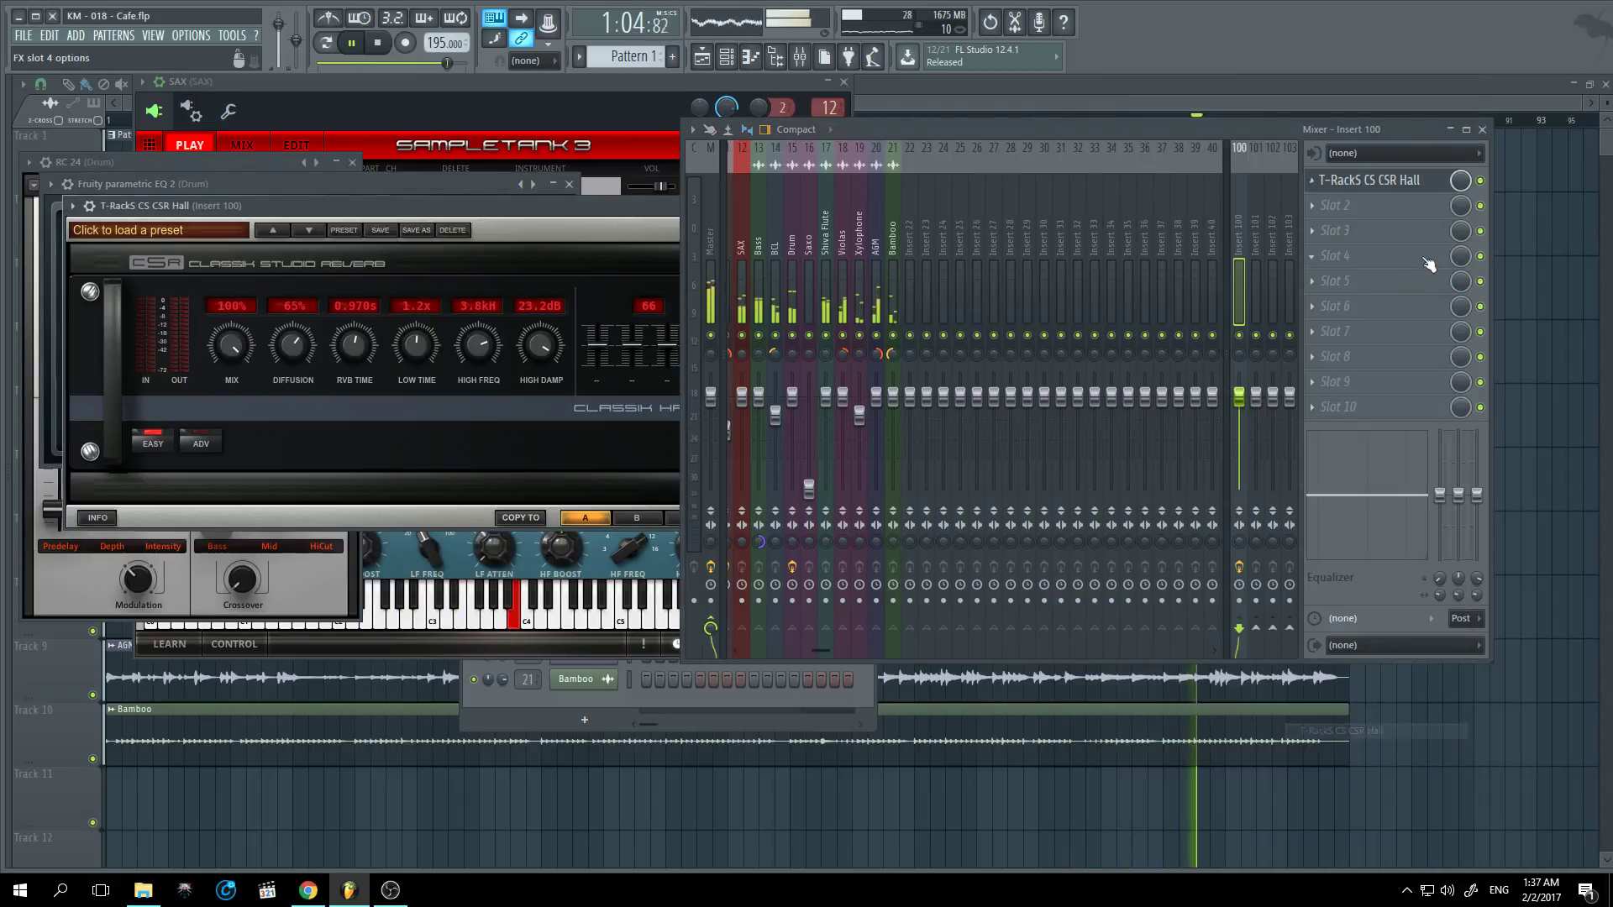
left_click(135, 236)
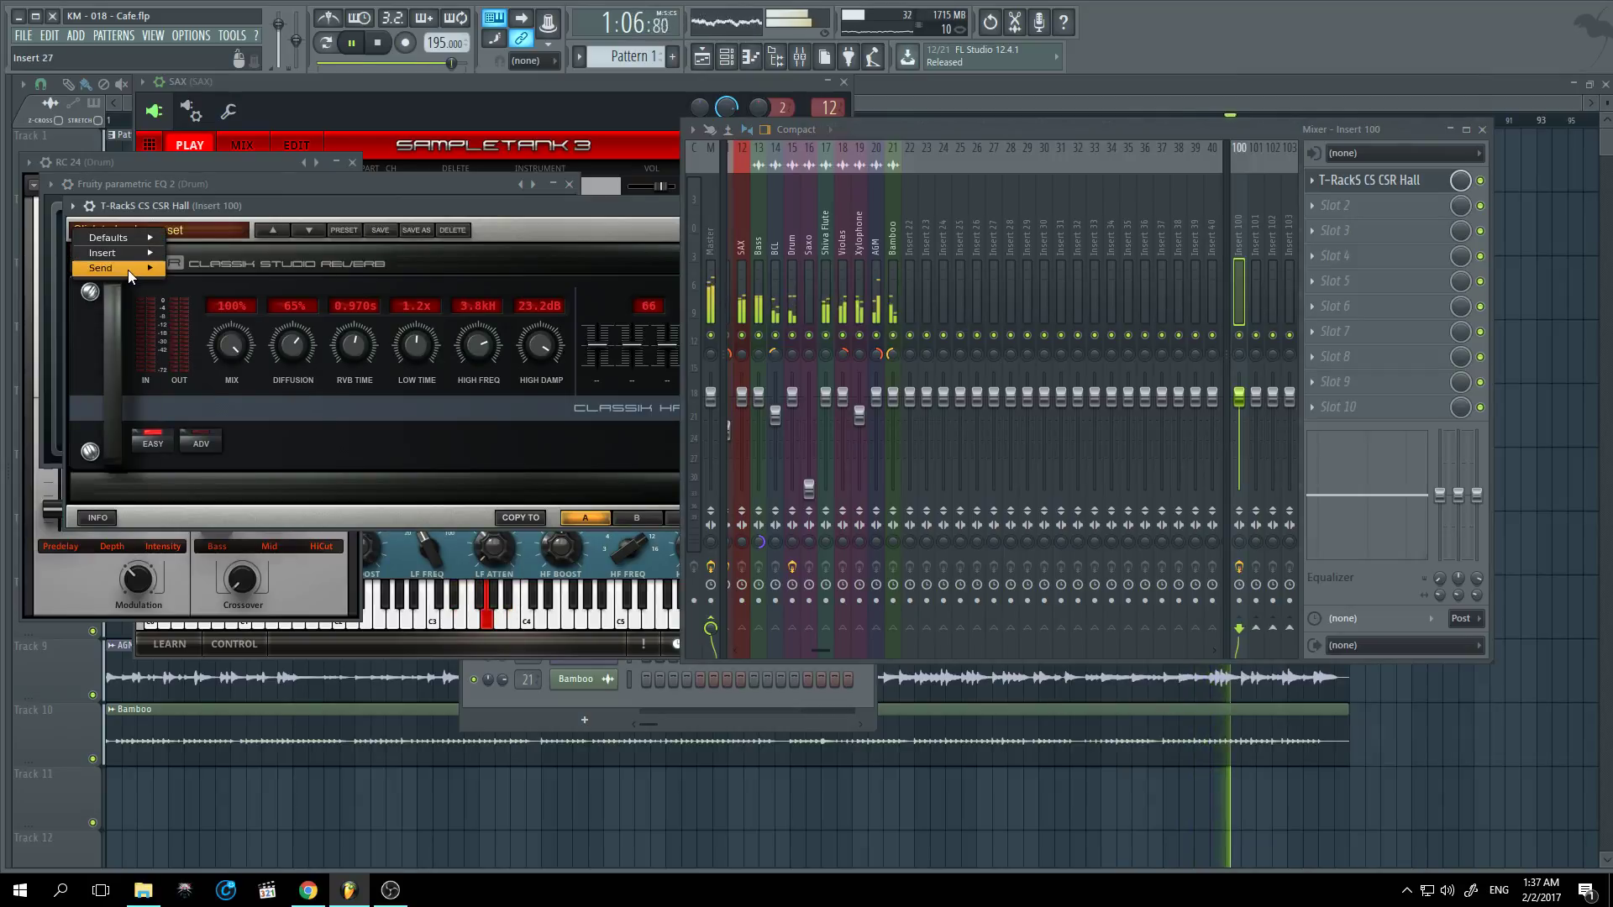
mouse_move(127, 270)
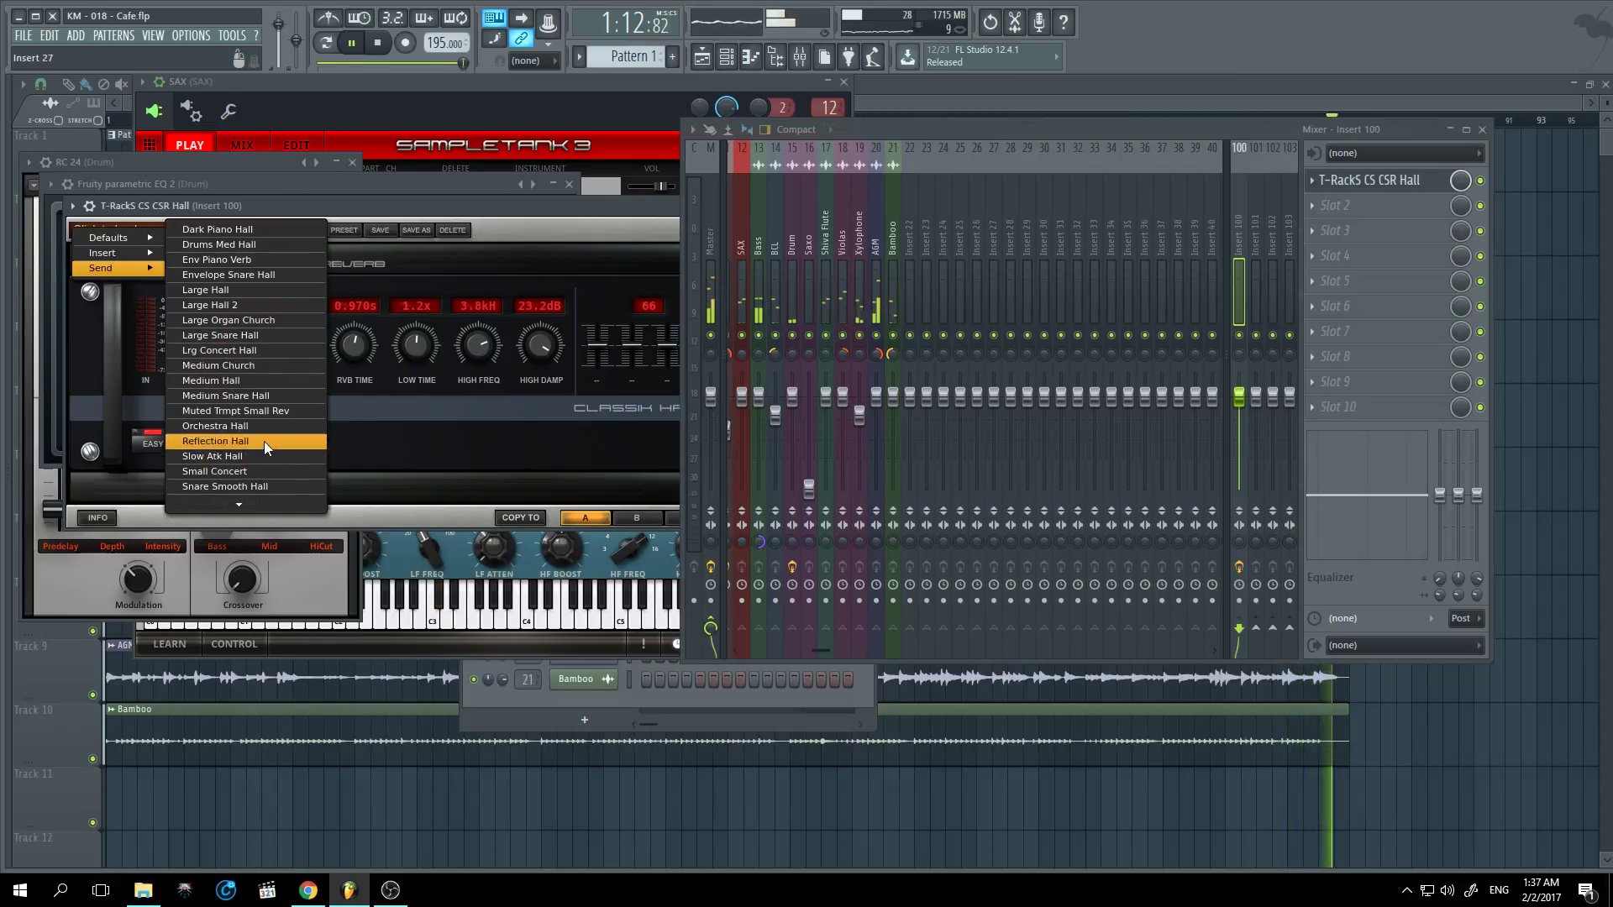
left_click(251, 243)
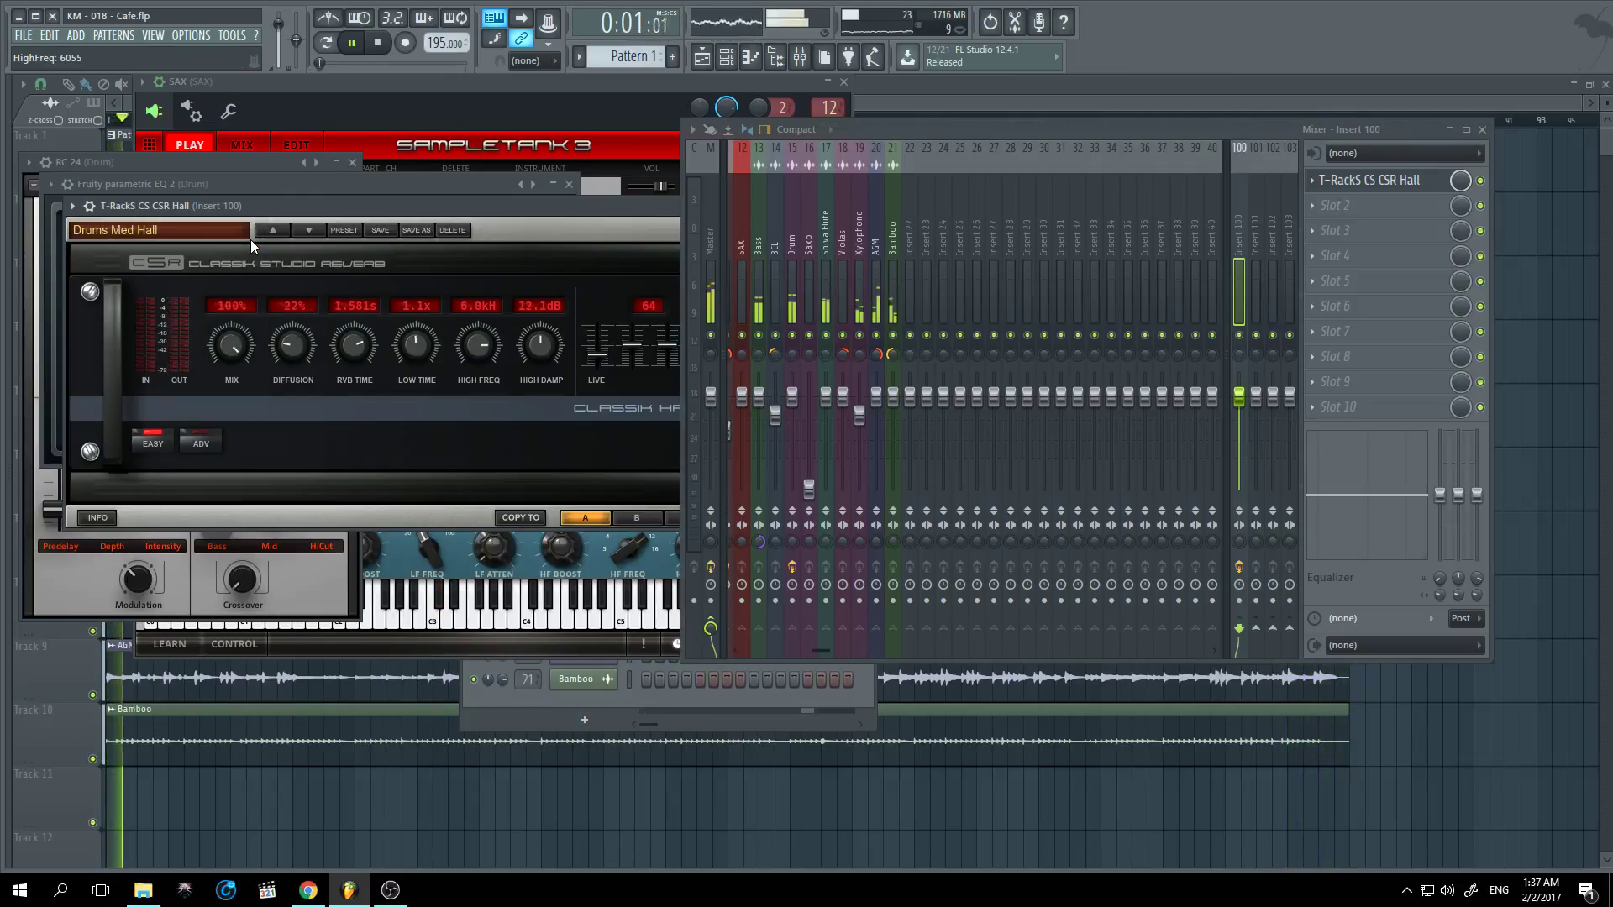
Step: Rename mixer track Insert 100 as RVB
right_click(1245, 147)
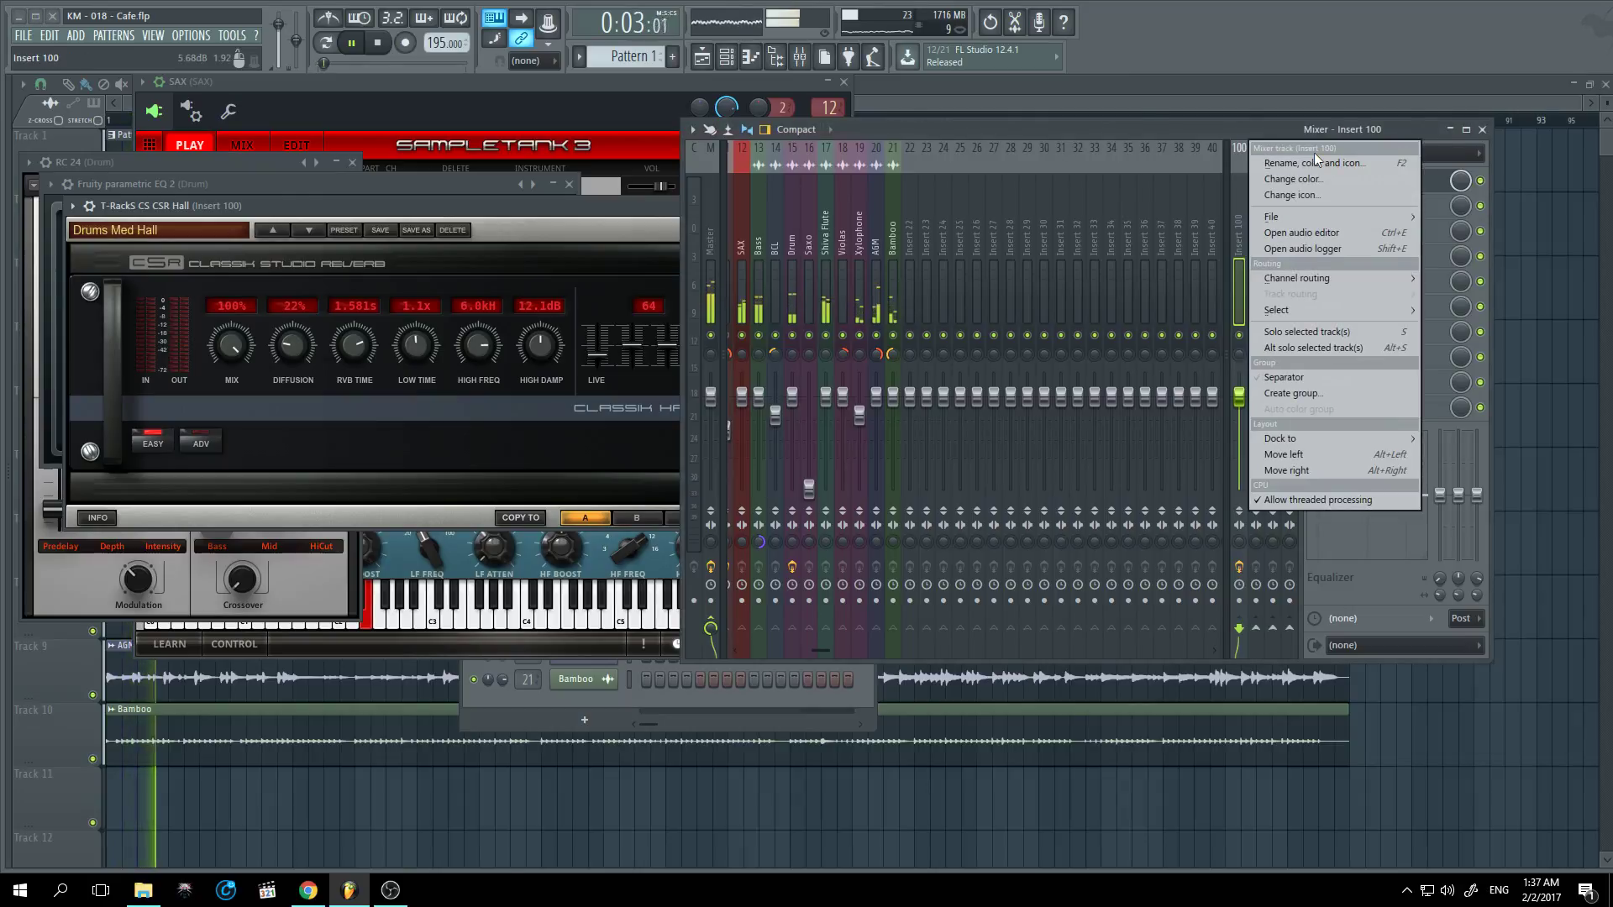
left_click(1317, 165)
type("Rvb")
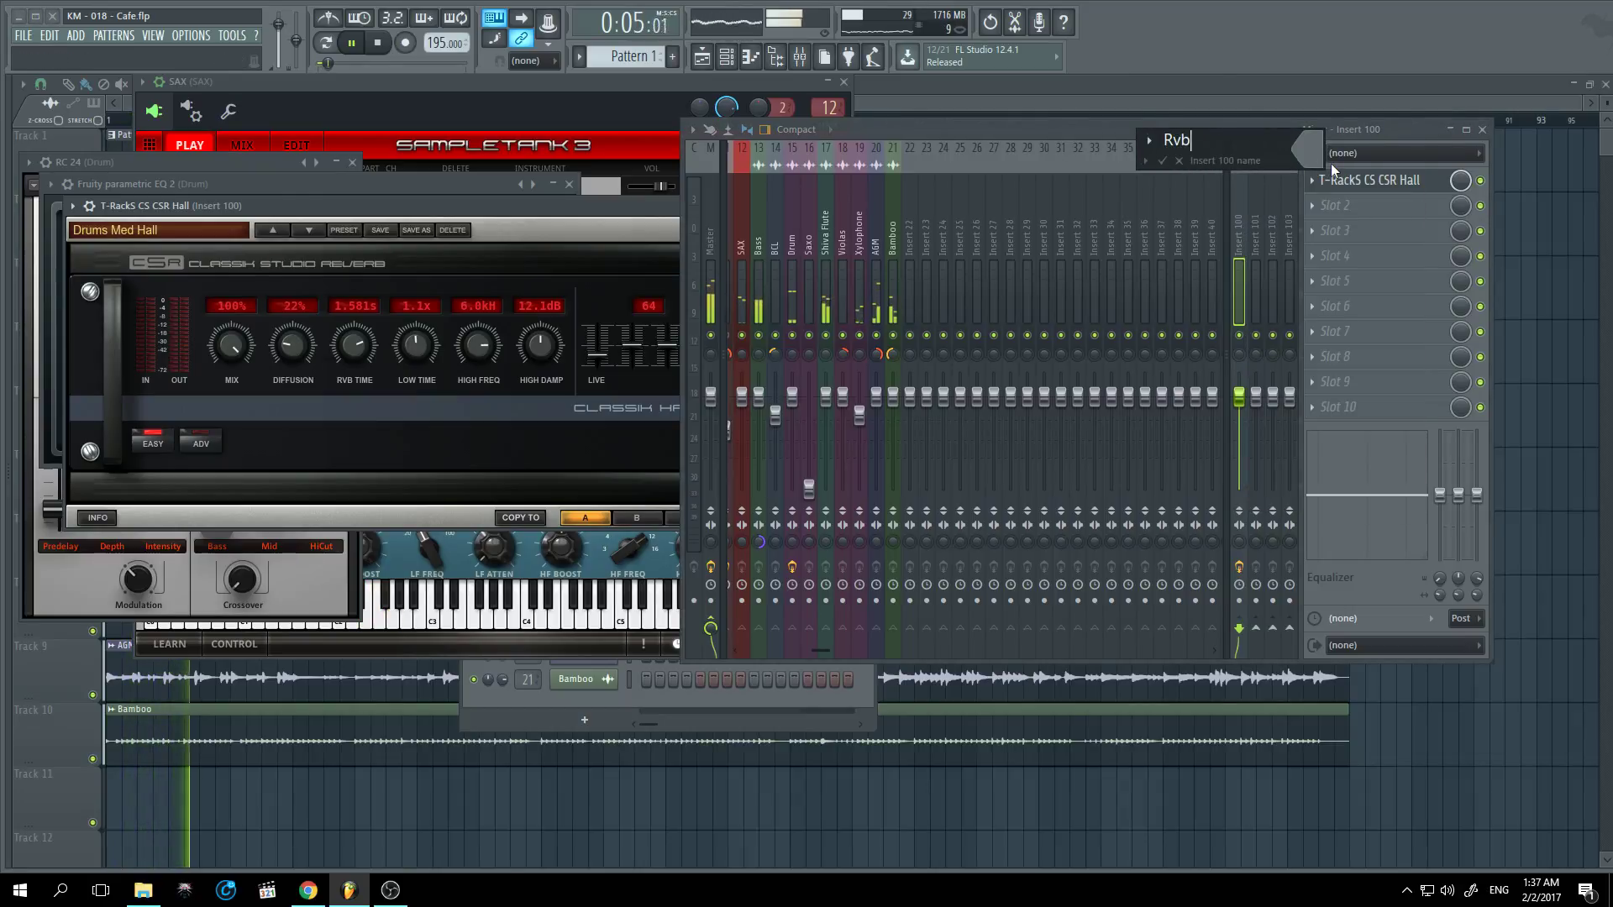
key("BackSpace")
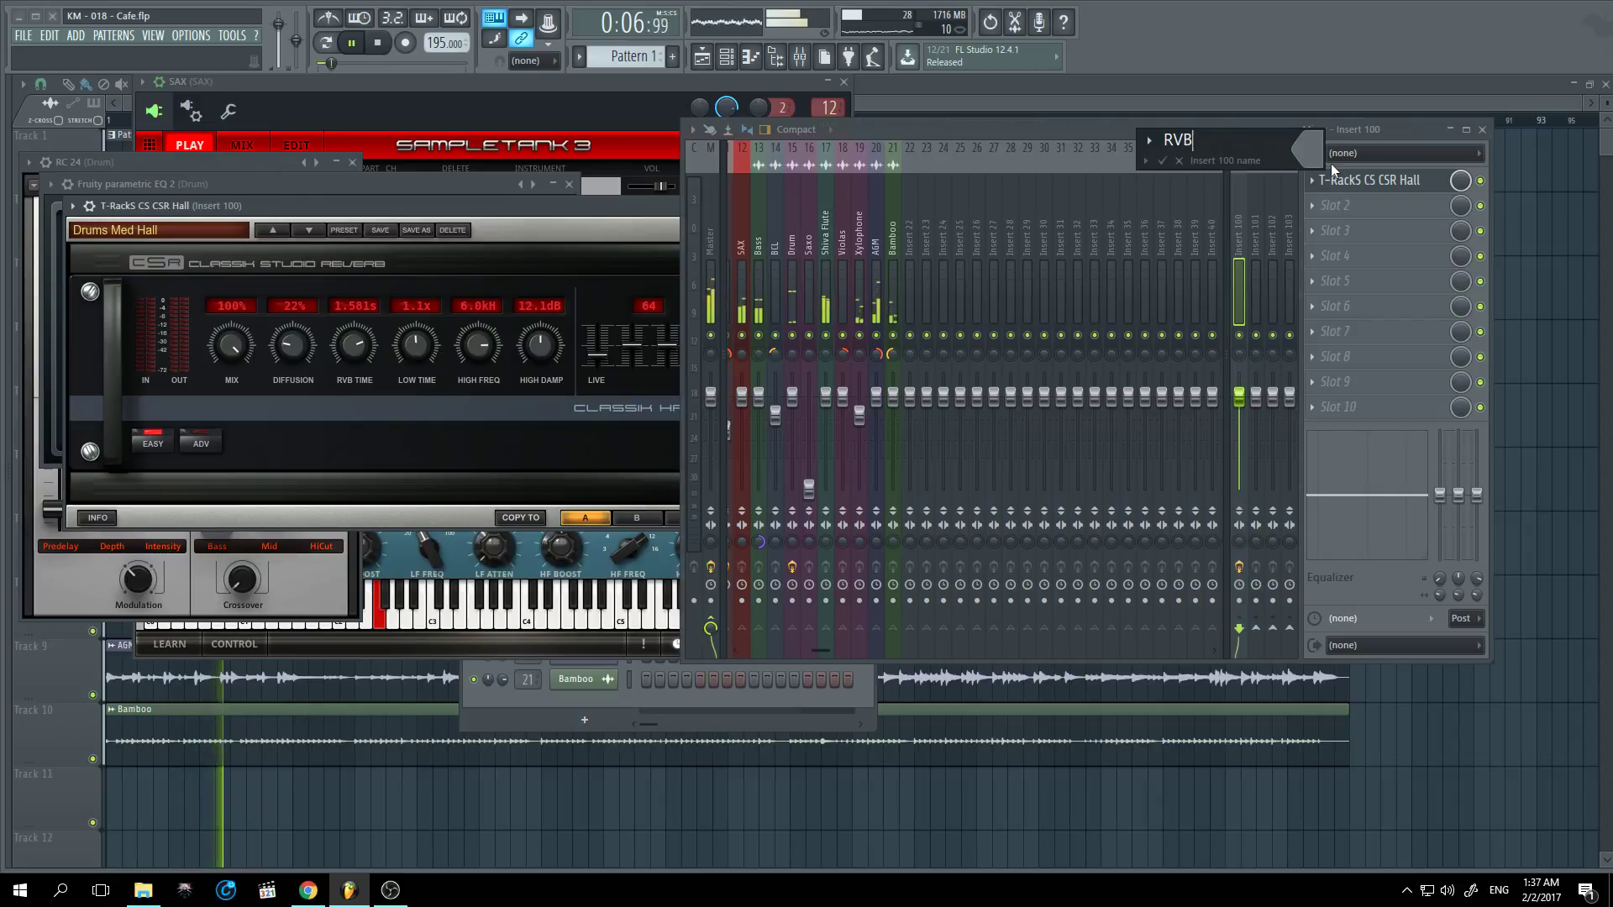
key("Return")
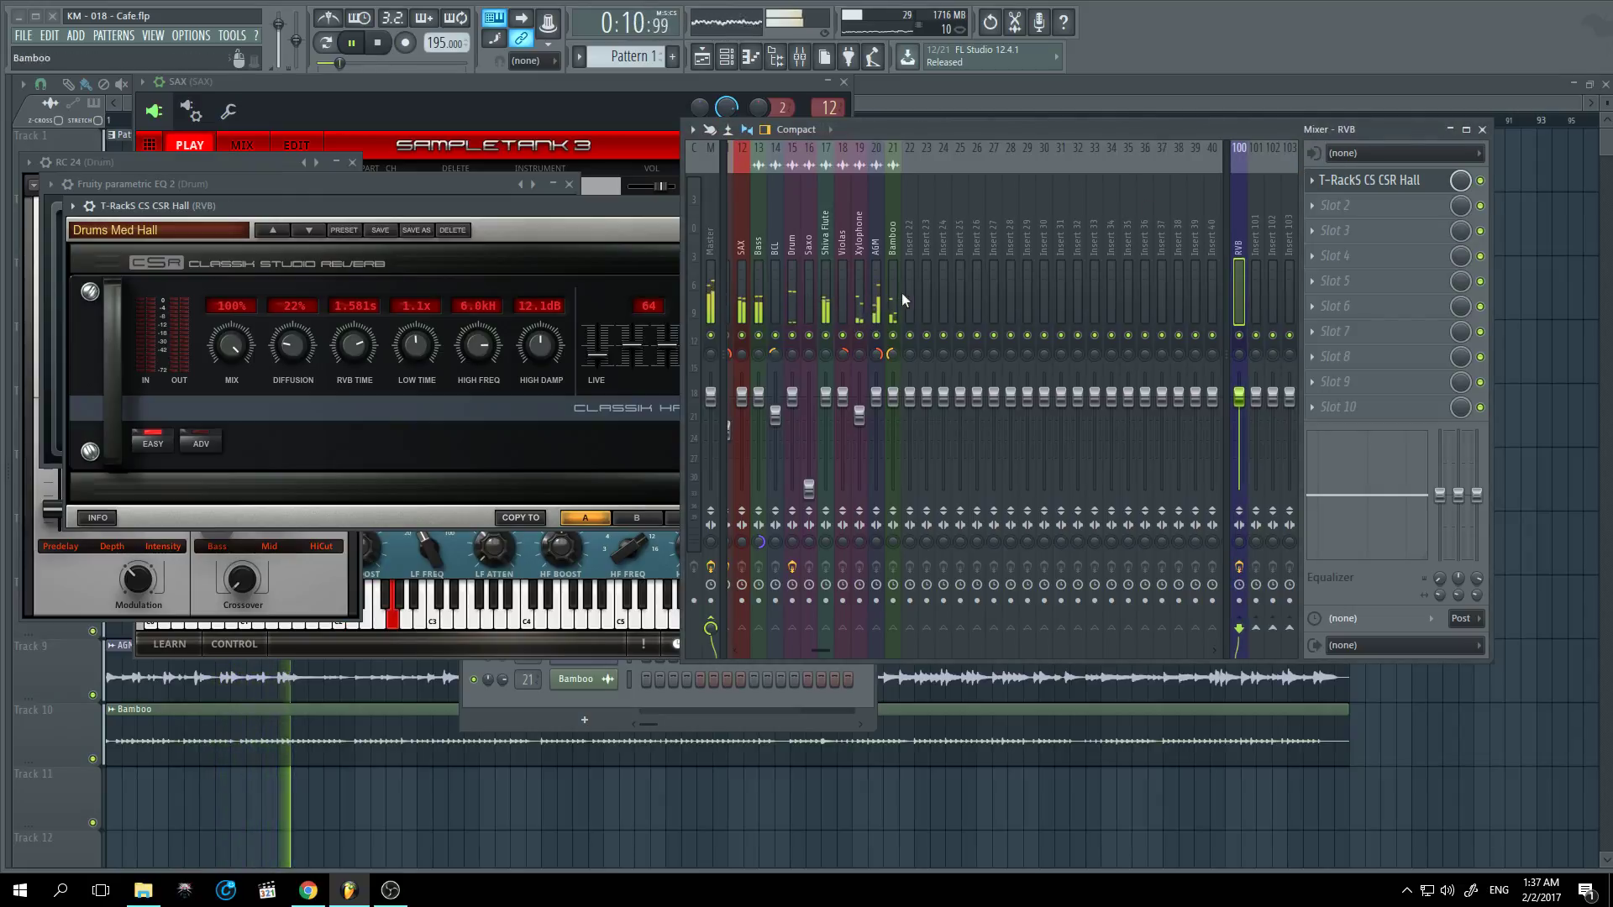
Step: Send the Shiva Flute track to the RVB track and solo it to check the reverb
left_click(830, 288)
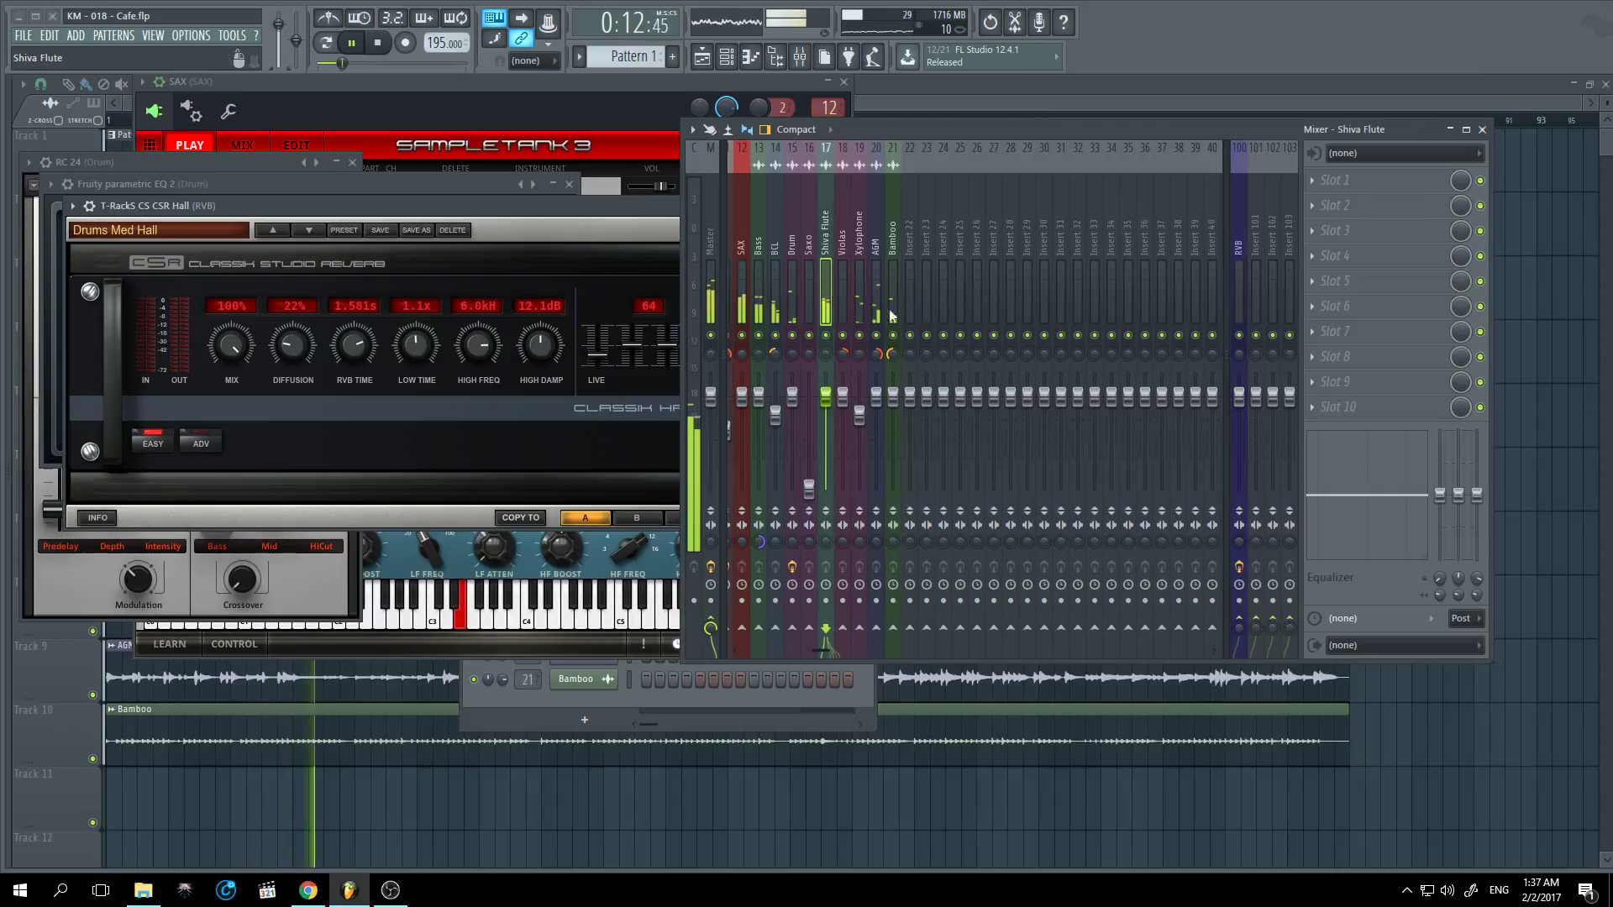
left_click(1238, 627)
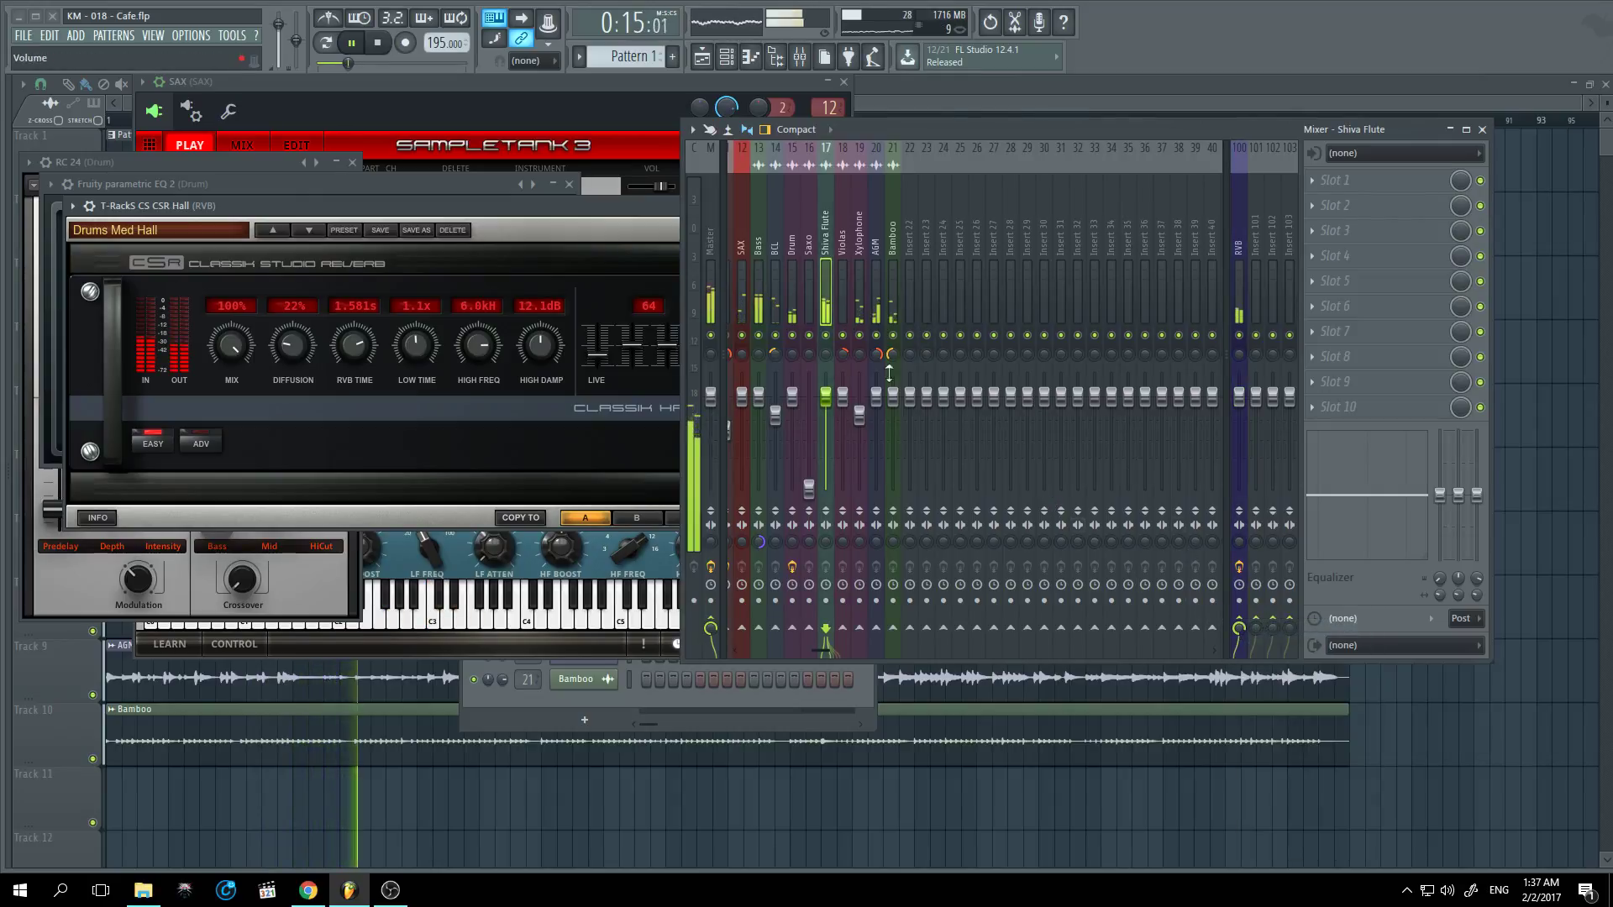
right_click(827, 336)
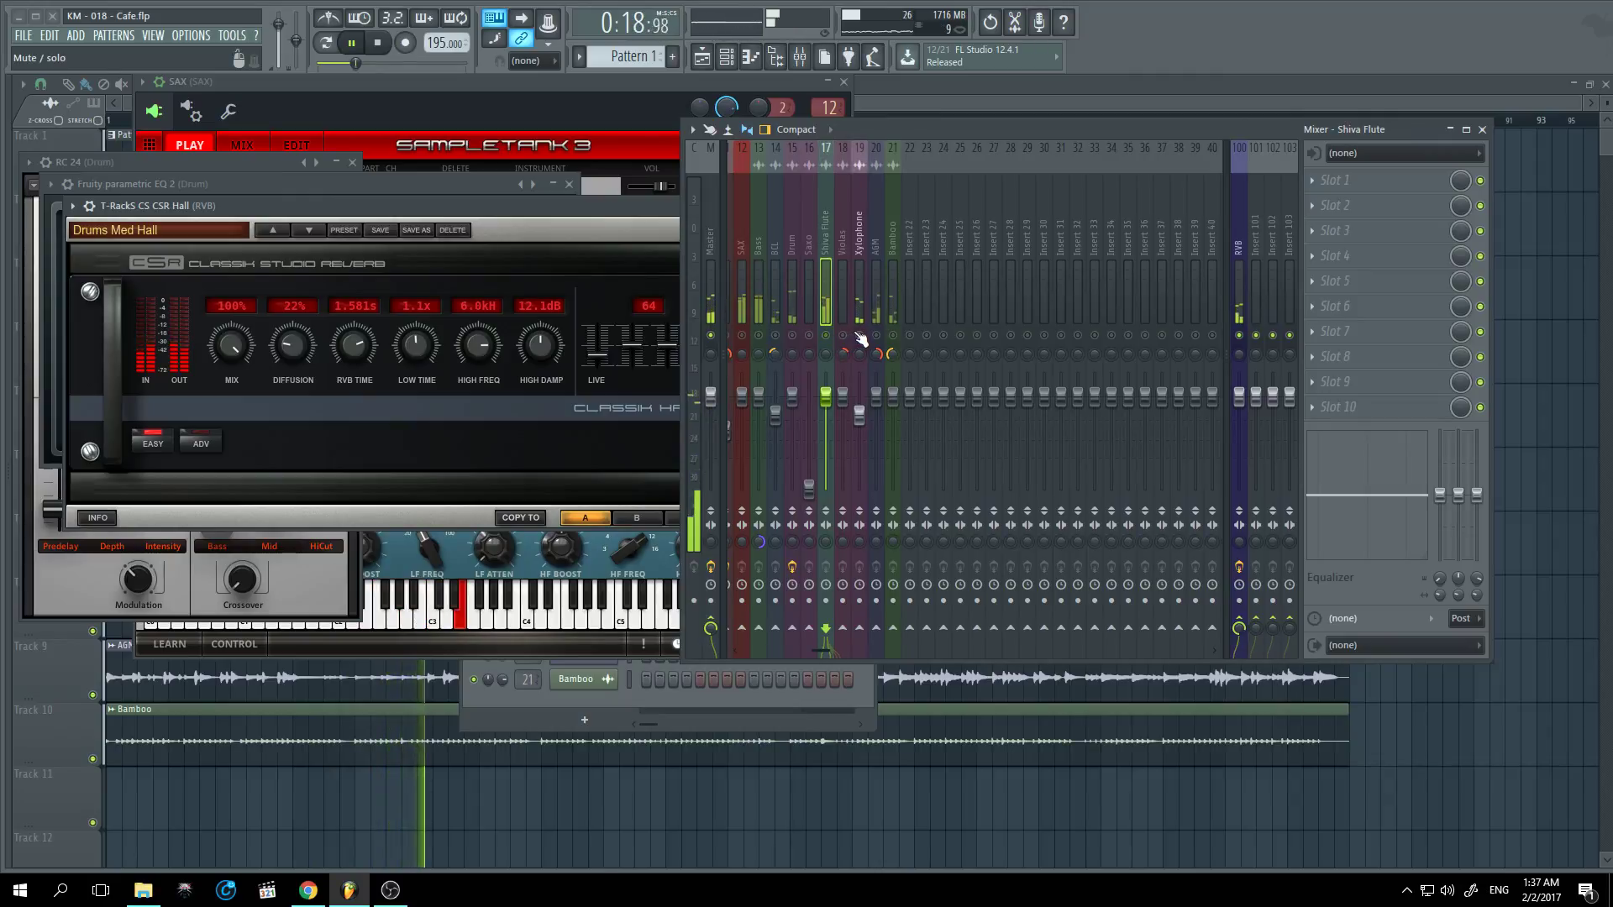
Step: Audition the Xylophone, AGM and Bamboo tracks in solo one after another and restore all mixer tracks
left_click(859, 335)
left_click(876, 335)
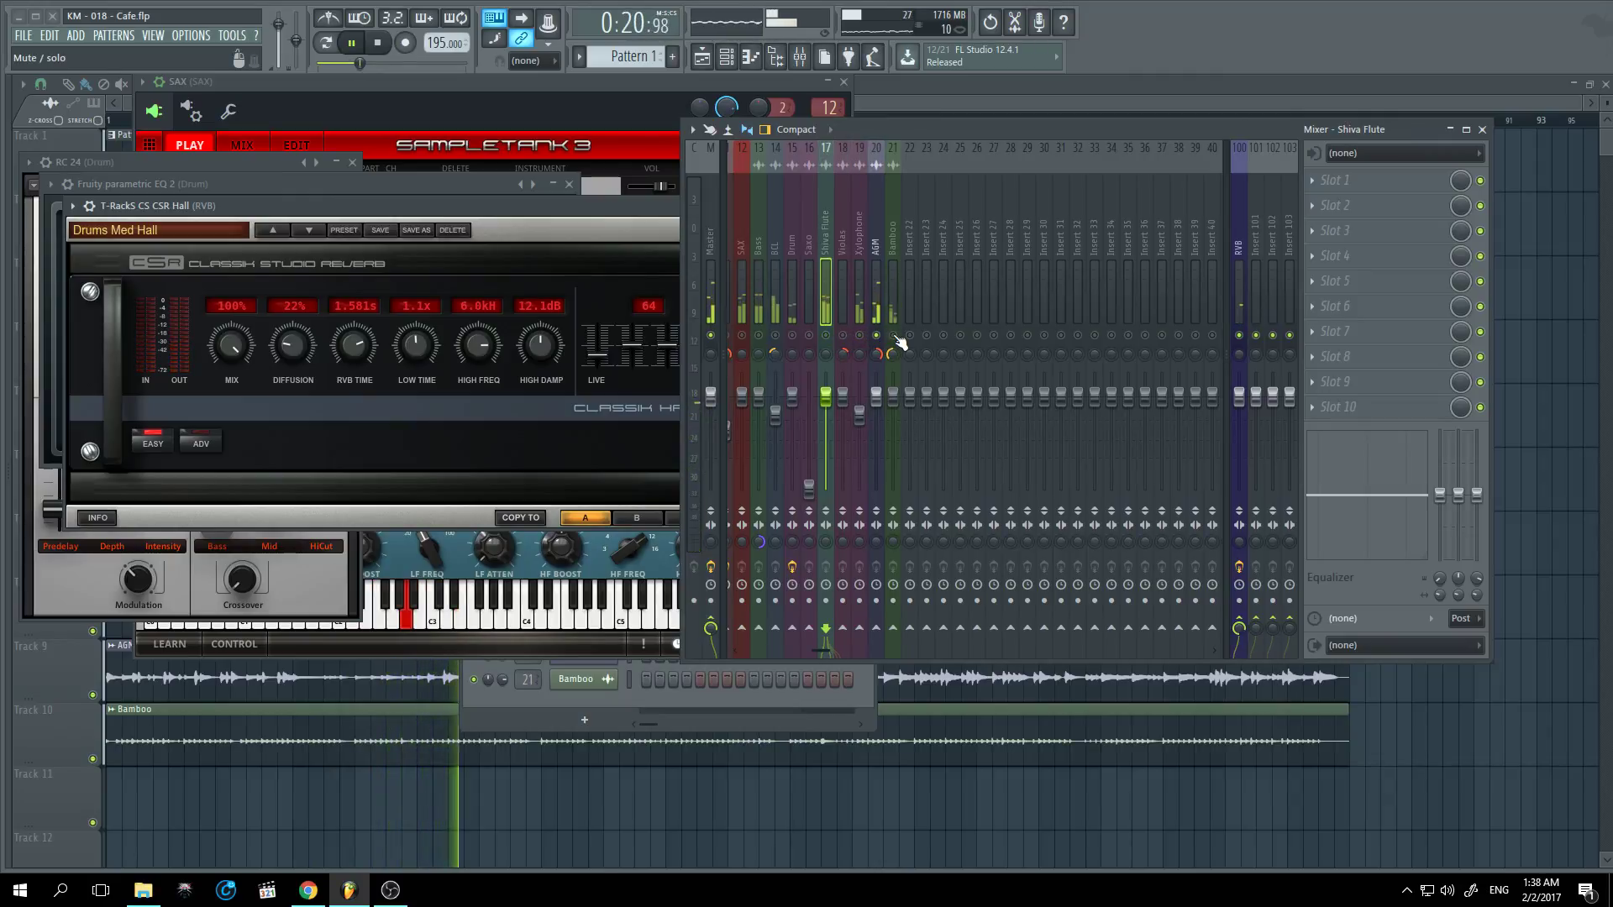
left_click(894, 336)
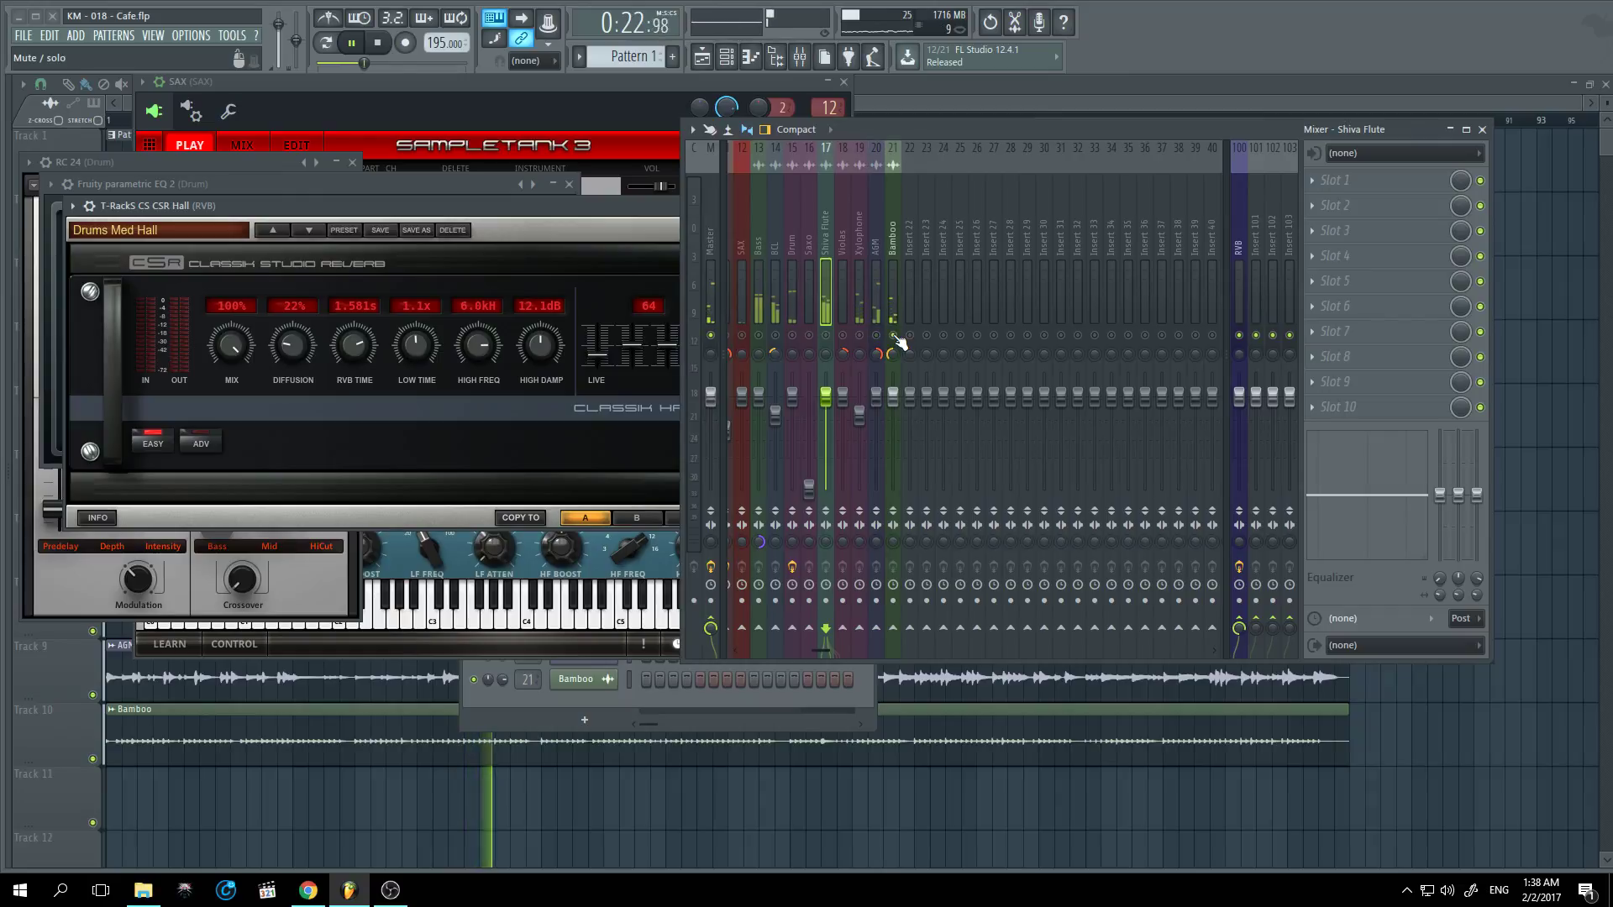
right_click(895, 336)
Step: Send the Bamboo track to the RVB track, check tracks in solo and restore the full mix
left_click(877, 314)
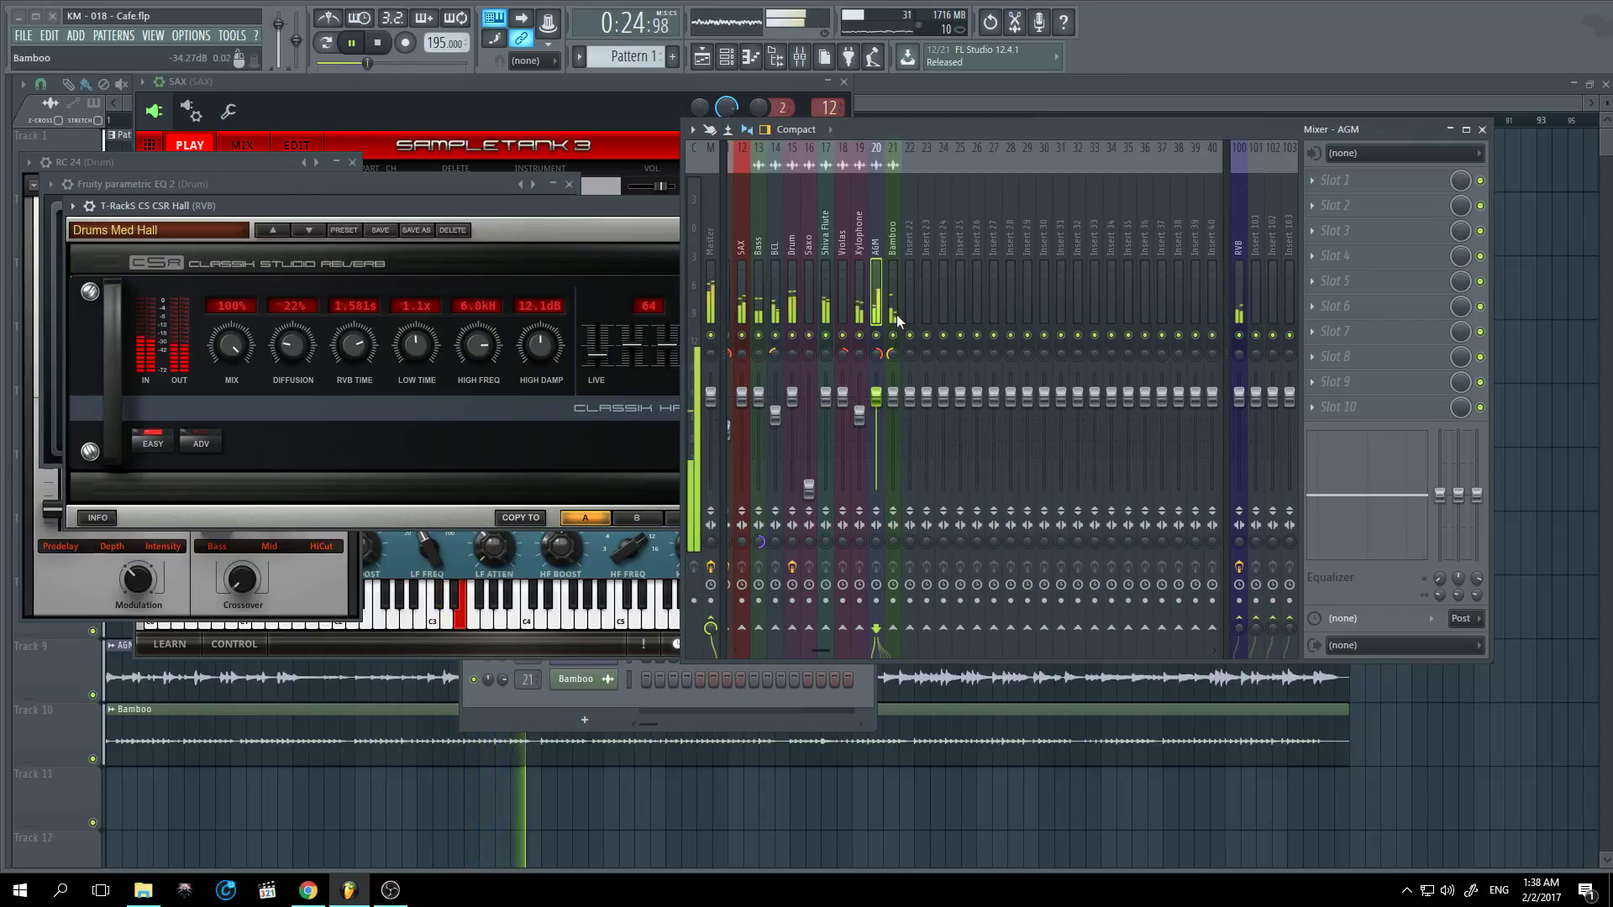
left_click(894, 313)
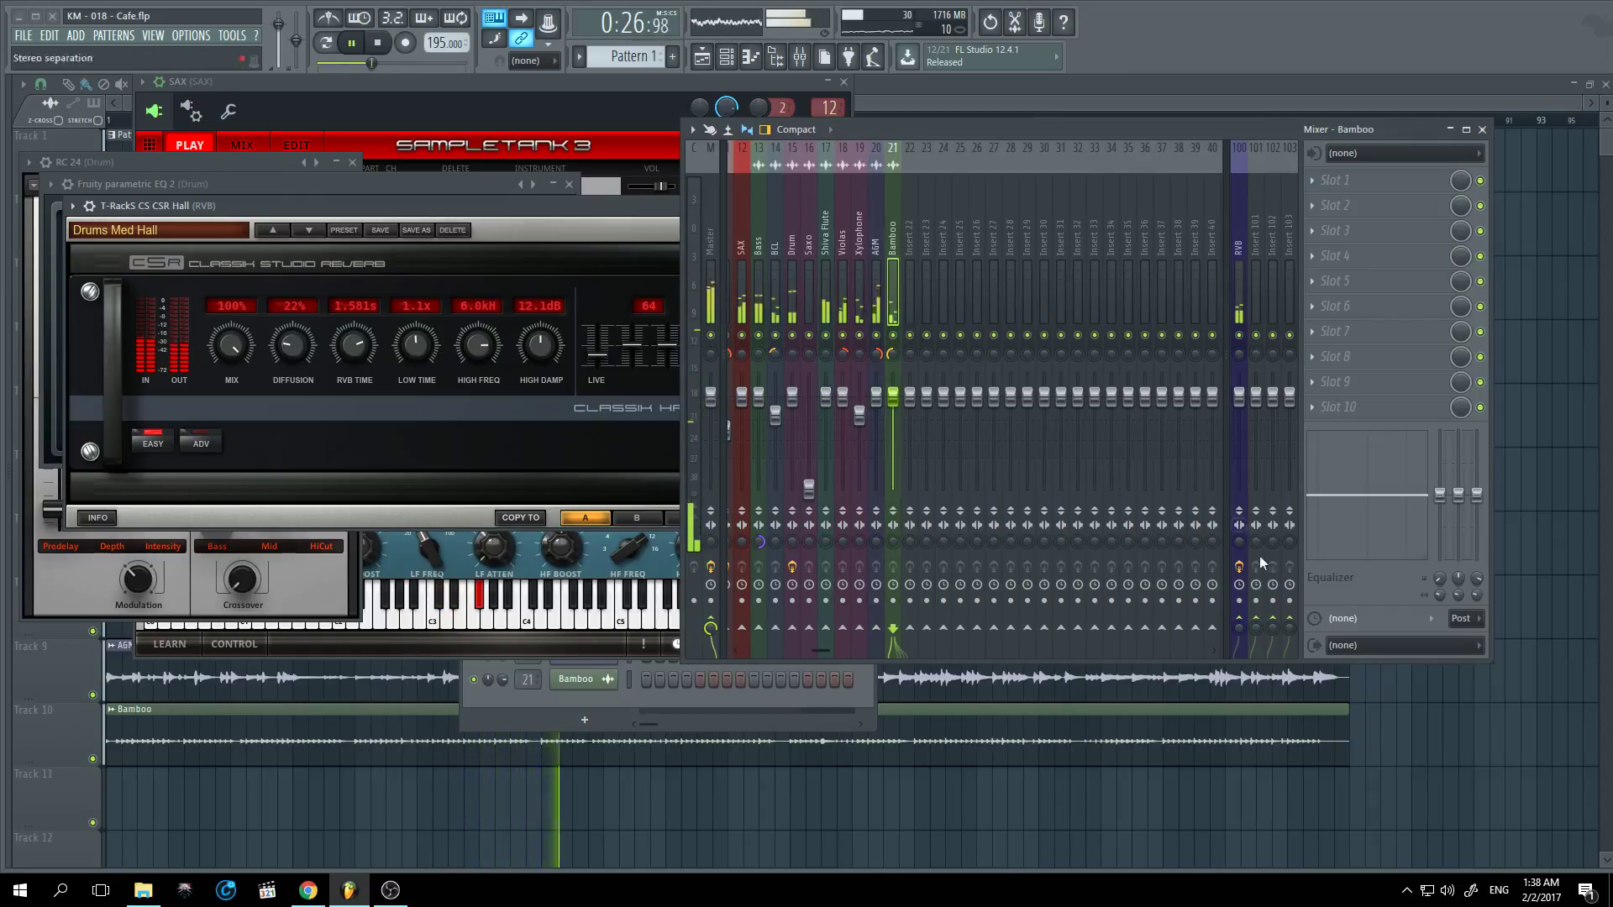
left_click(1240, 622)
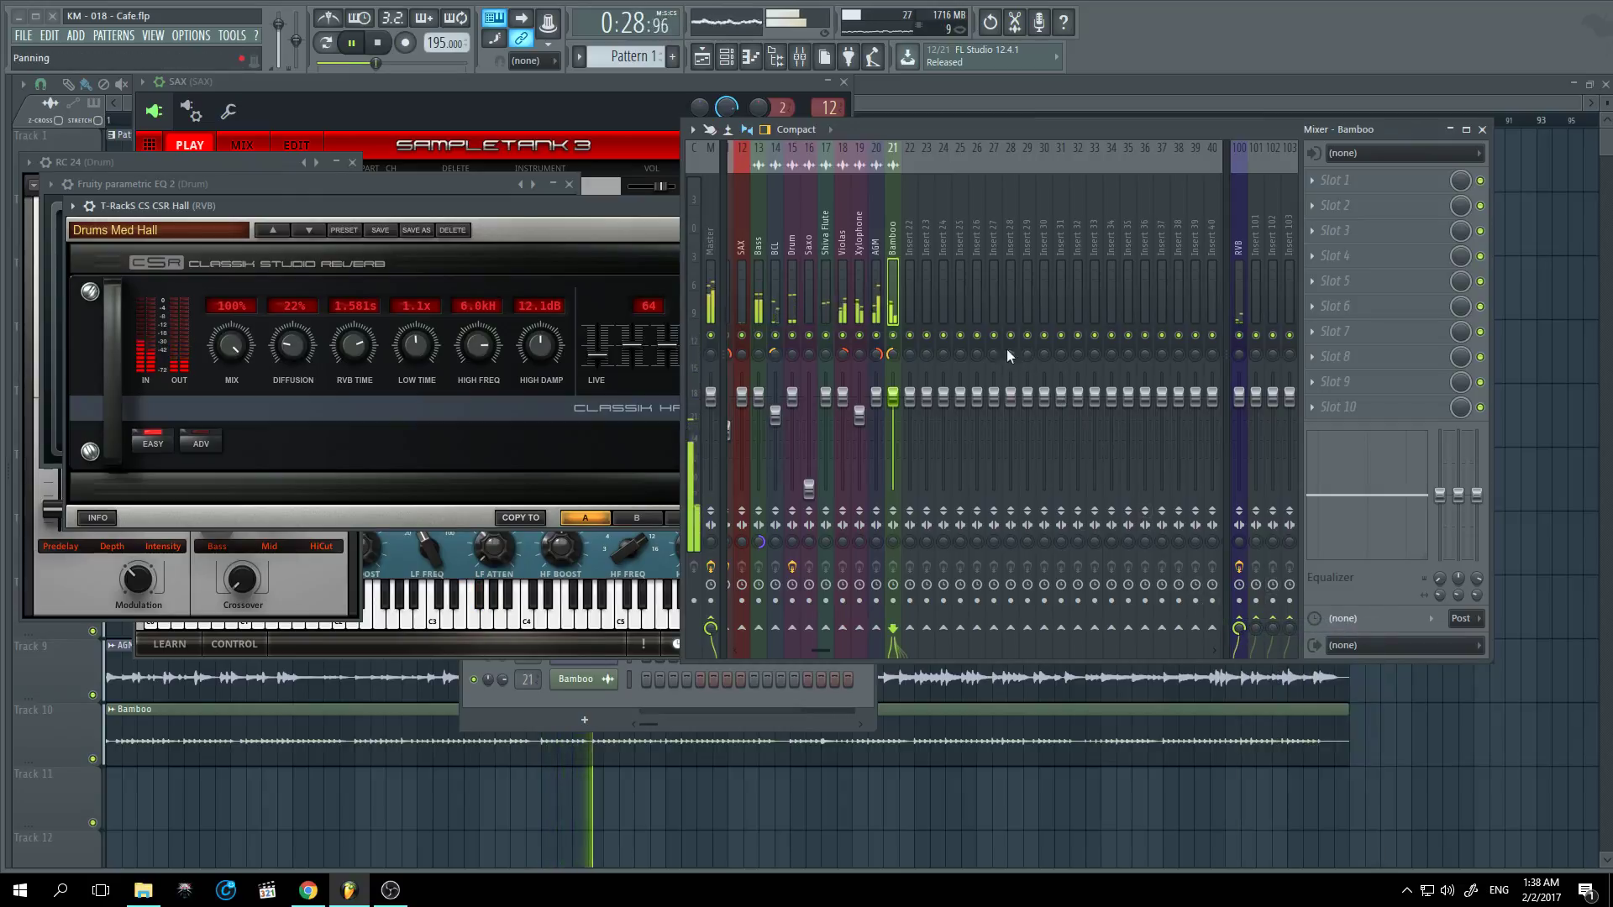
right_click(893, 335)
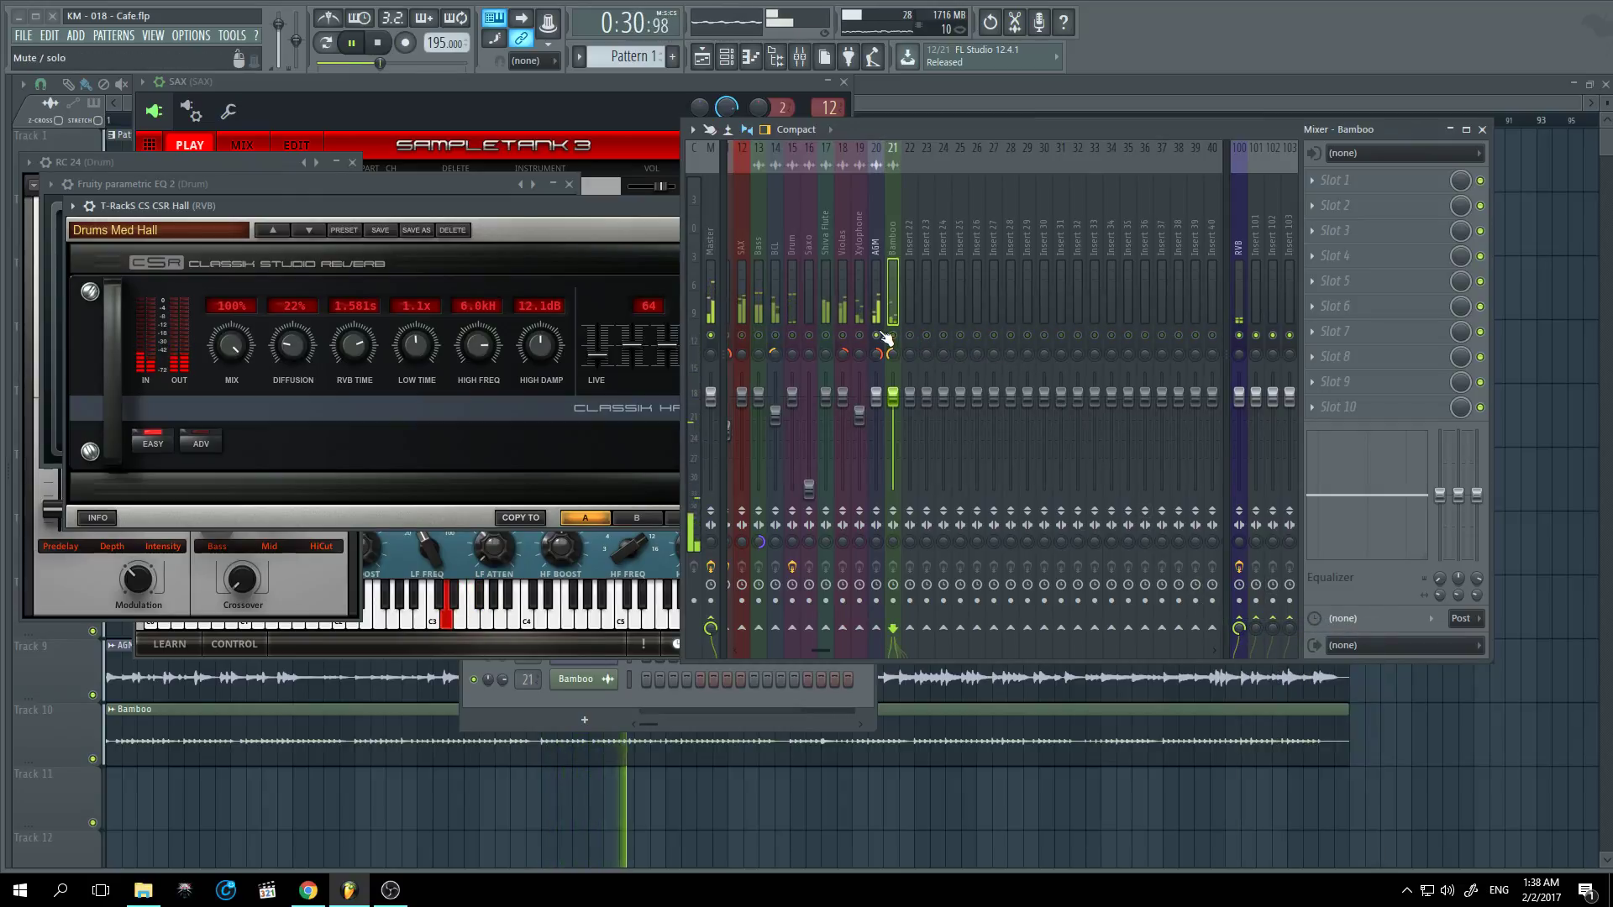
right_click(887, 336)
Step: Try raising the Bamboo track's volume to 125% and reset it to the default level
left_click_drag(906, 397, 906, 372)
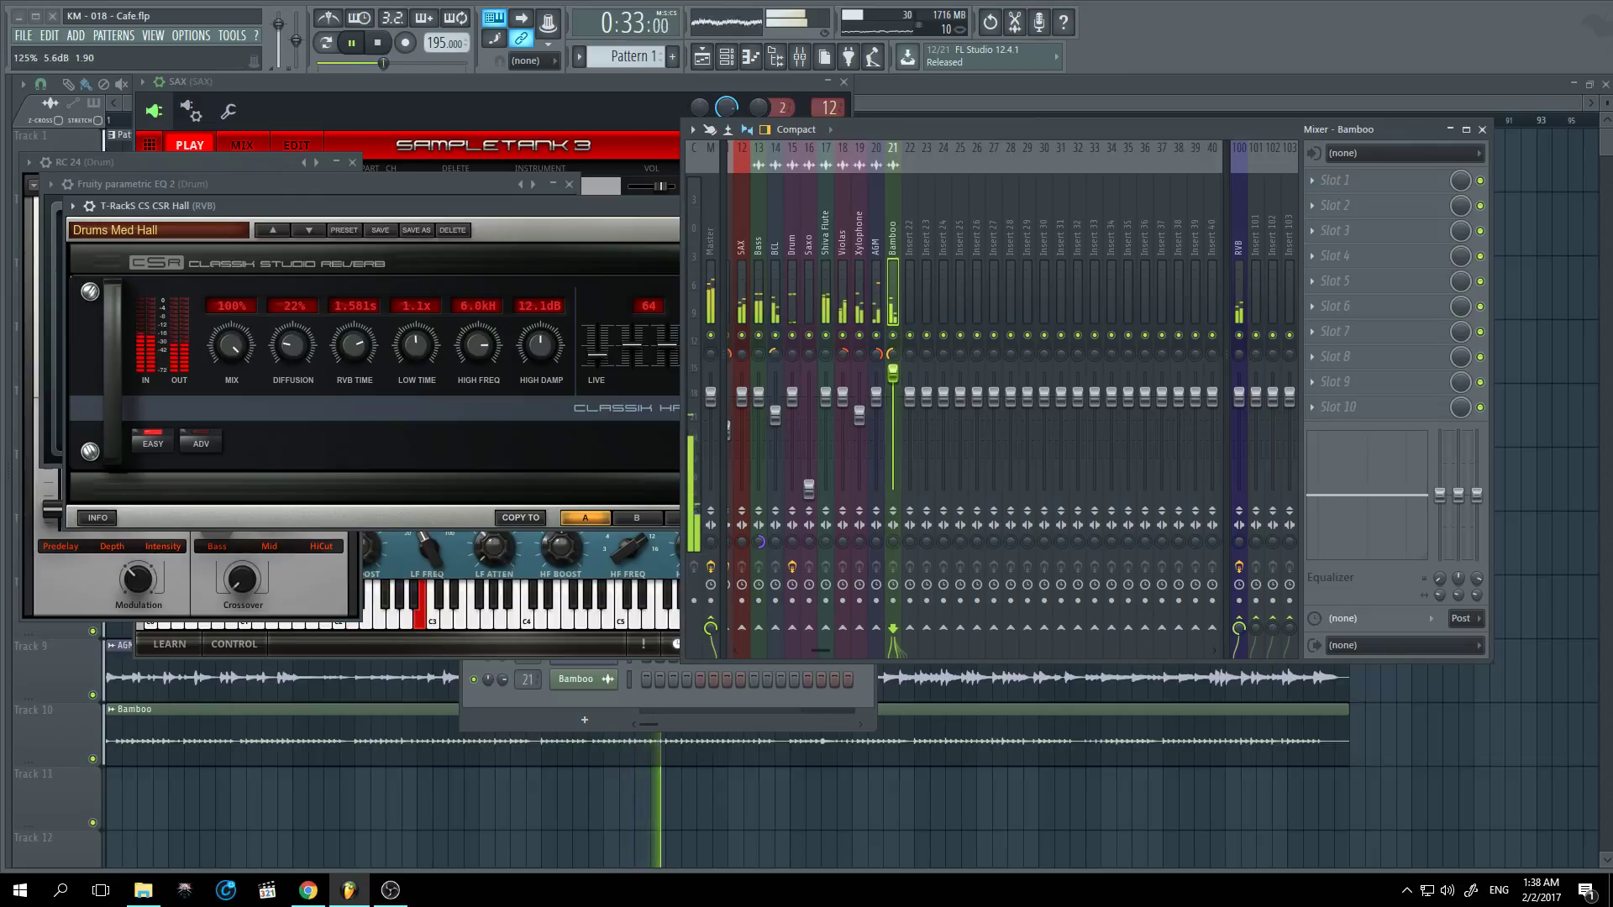
right_click(903, 381)
left_click(902, 398)
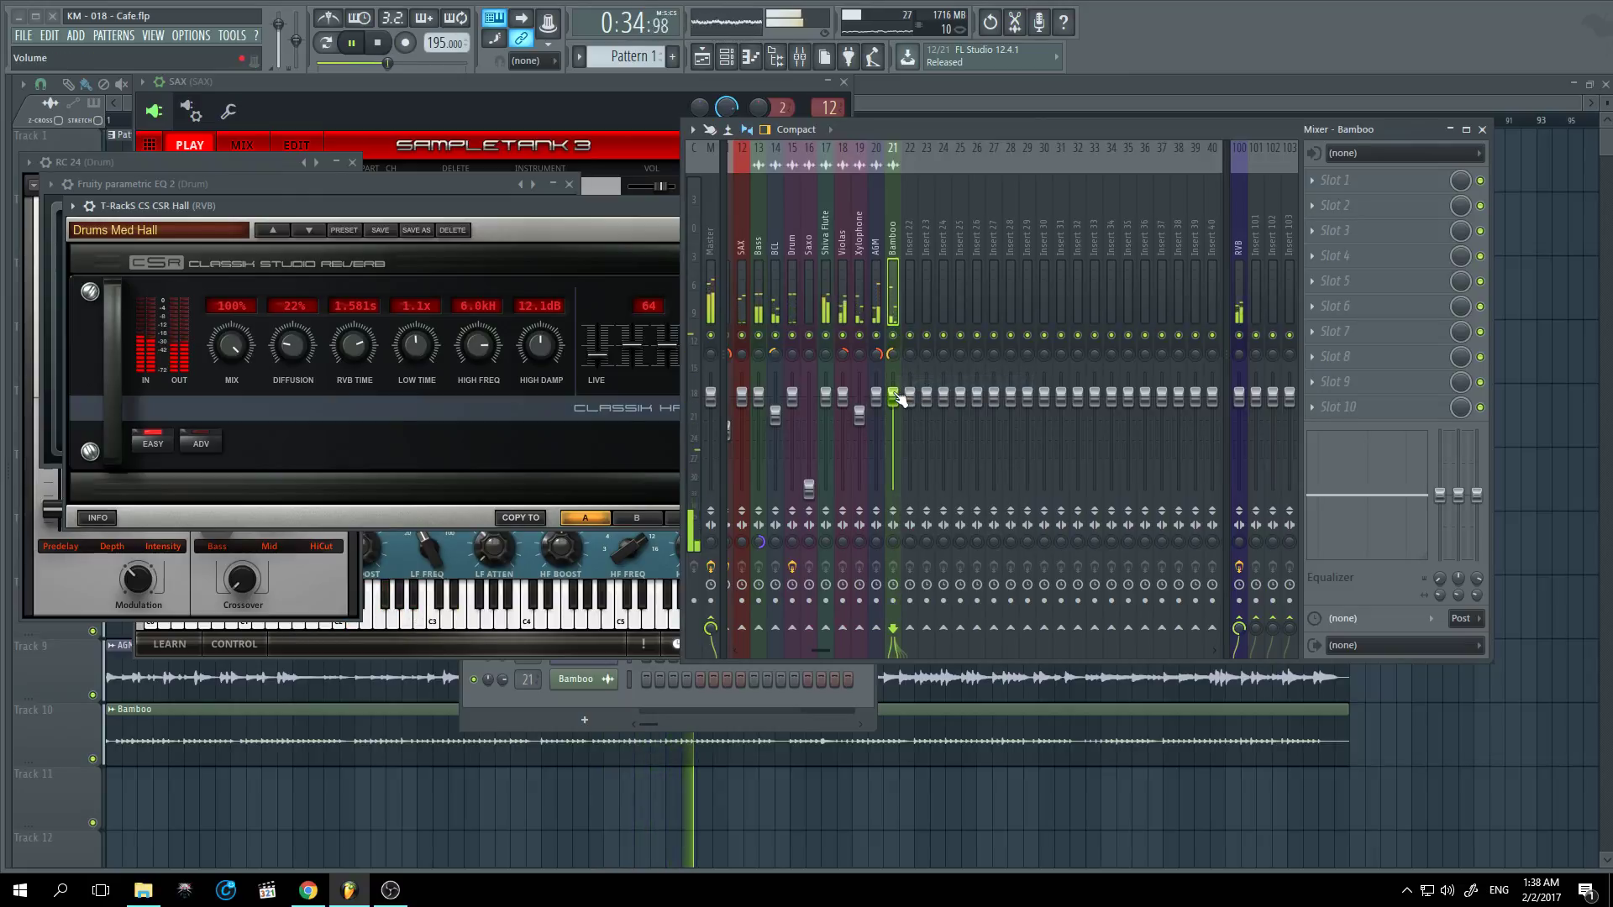
Step: Audition the AGM and Violas tracks in solo, restore the full mix and send AGM to the RVB track
left_click(874, 304)
right_click(880, 336)
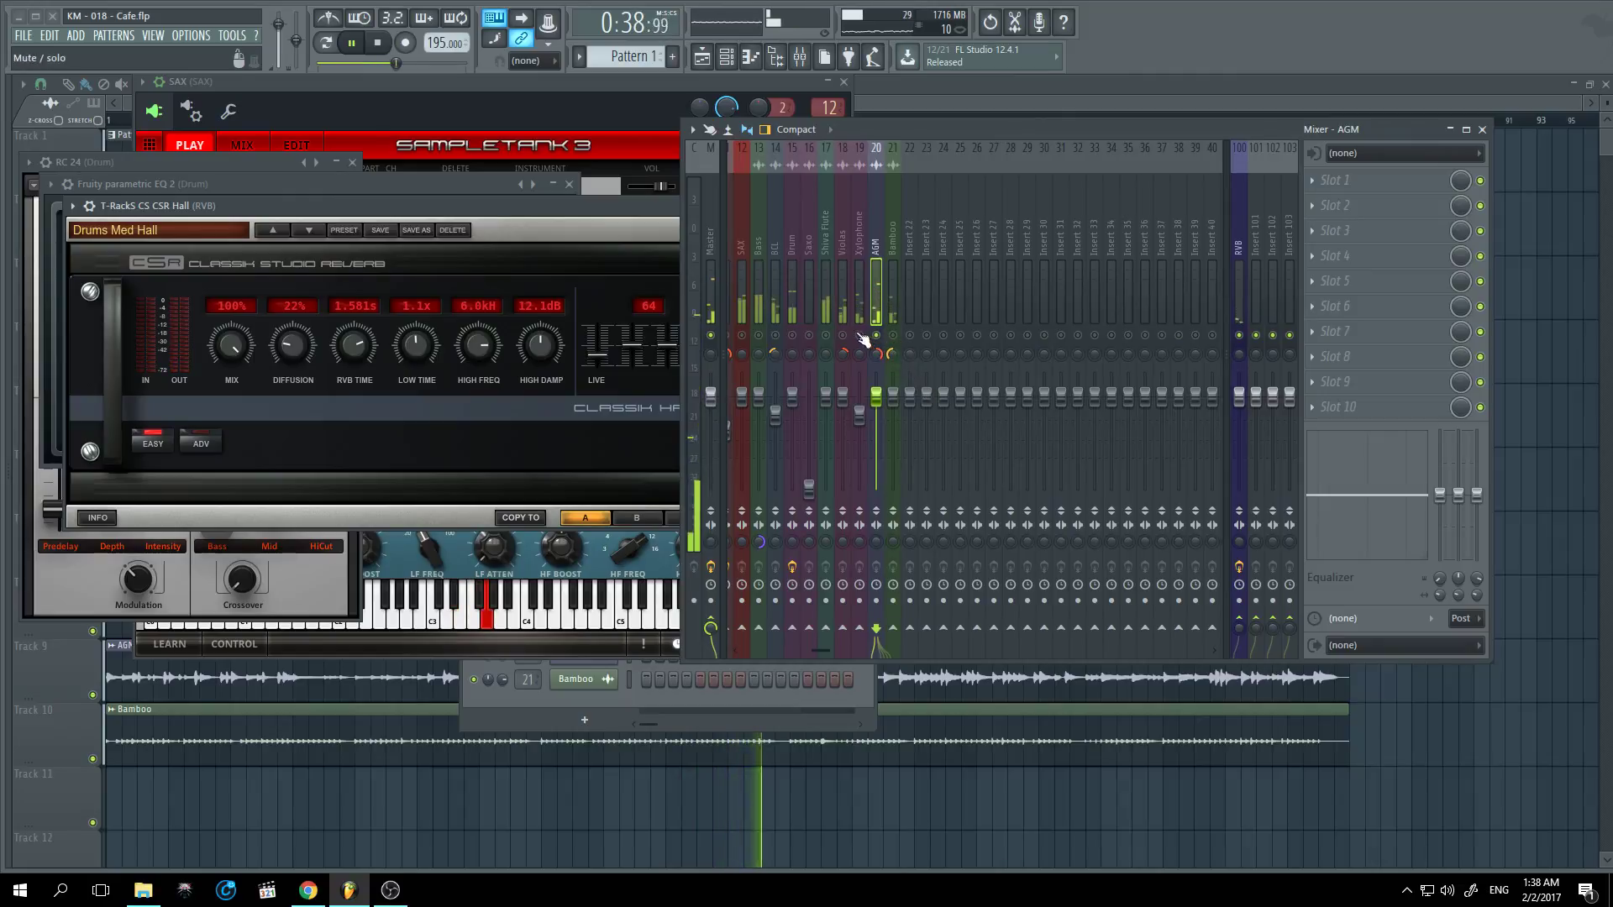
left_click(825, 335)
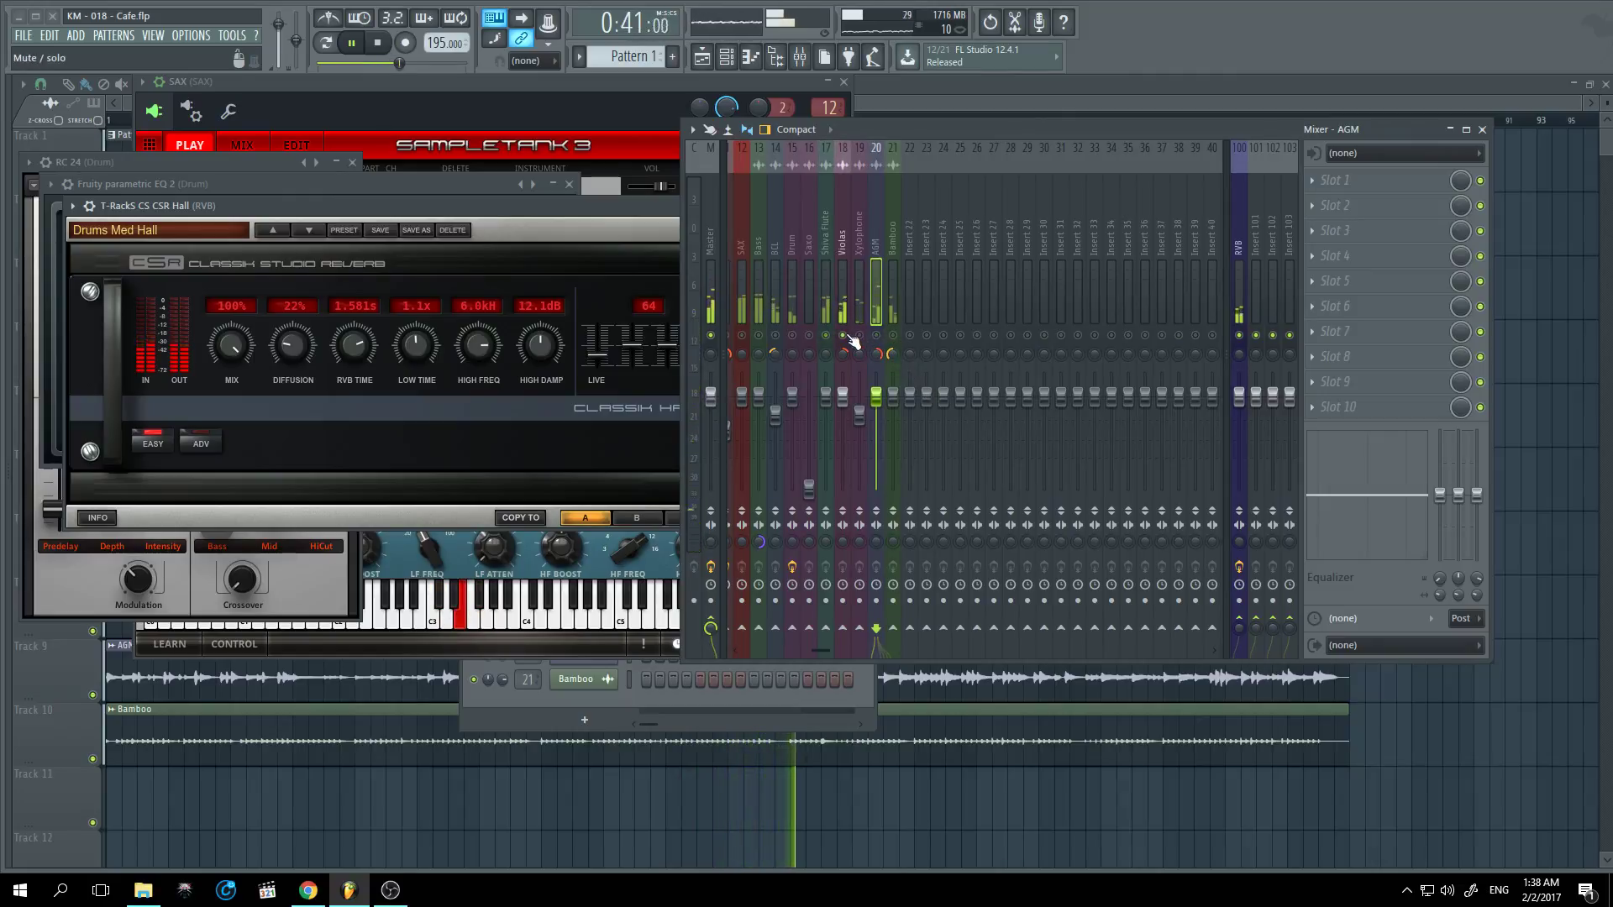
right_click(881, 339)
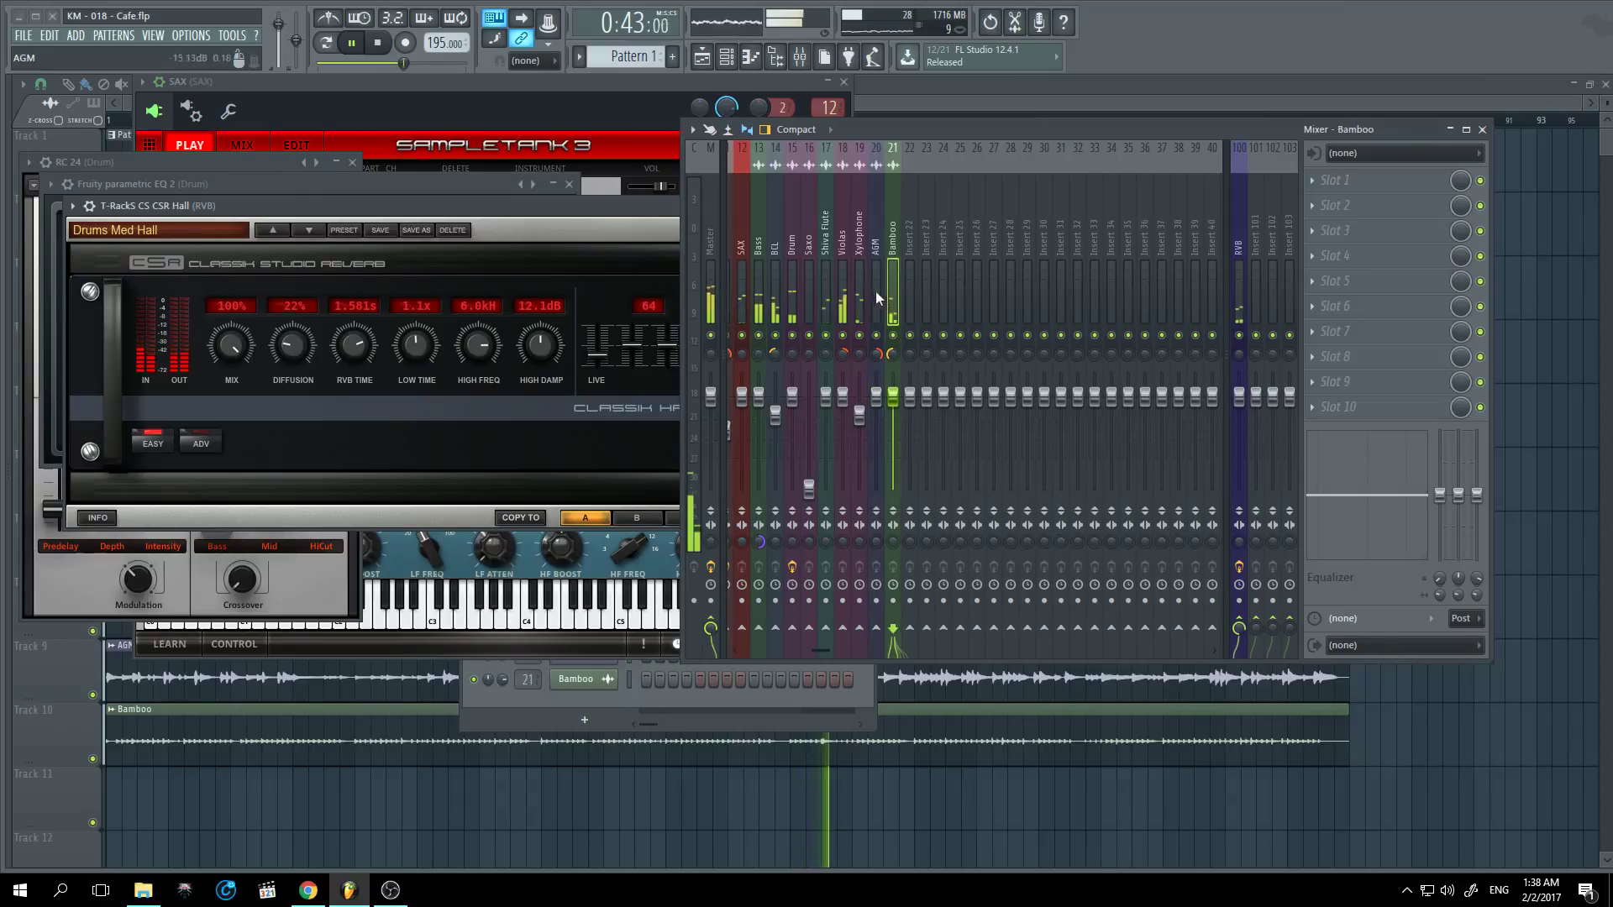
left_click(1240, 630)
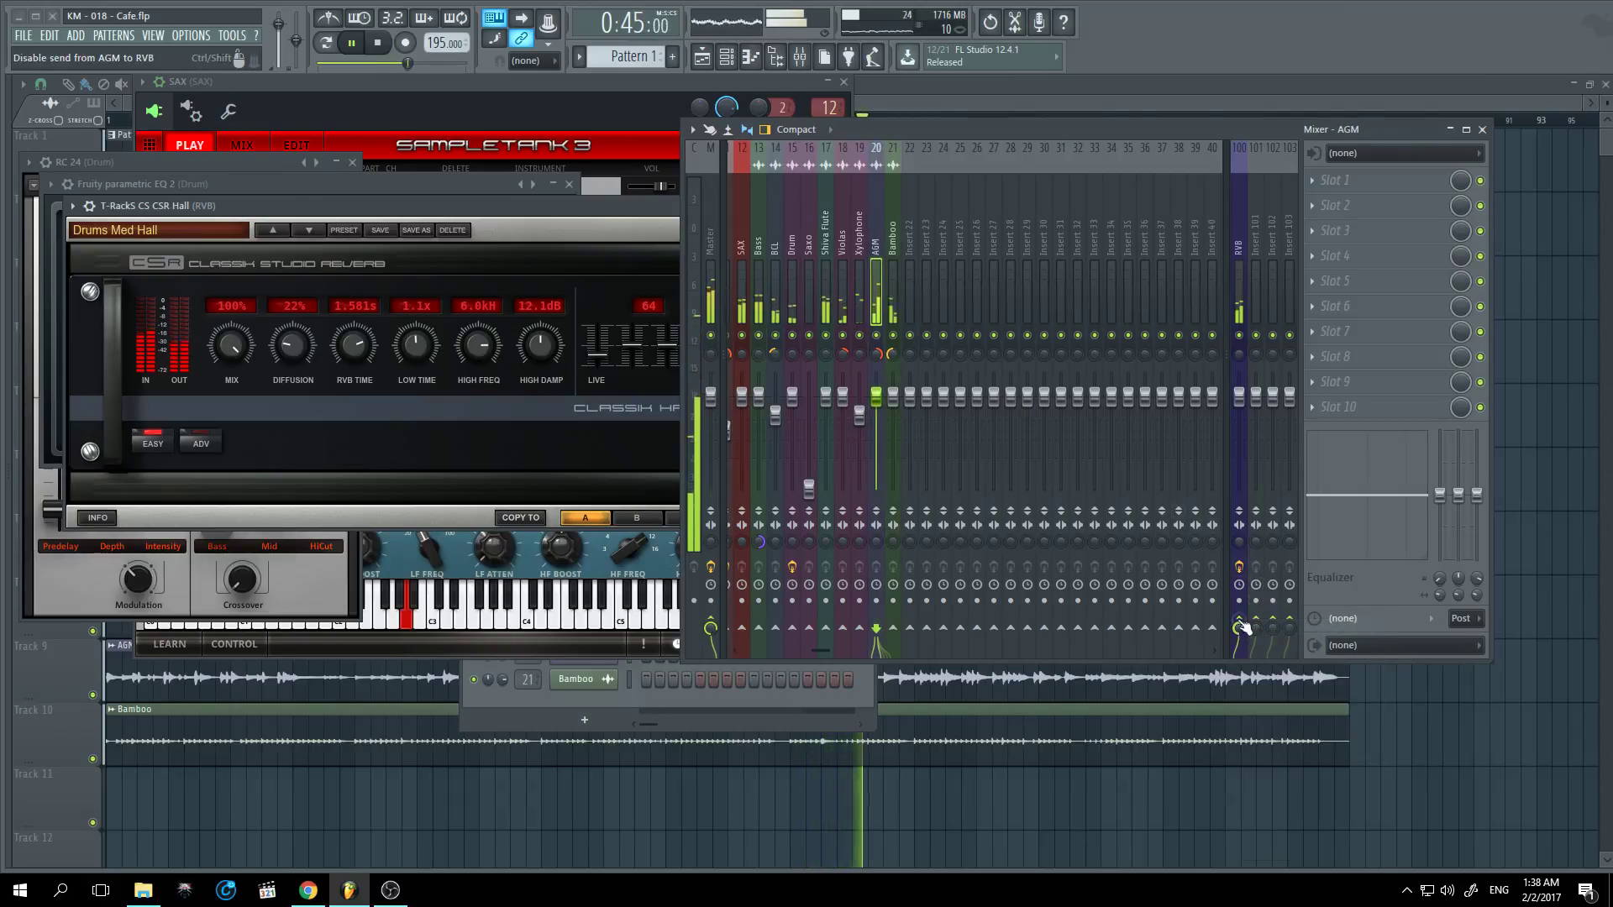
Step: Check the AGM and SAX tracks in solo and restore all mixer tracks
right_click(881, 339)
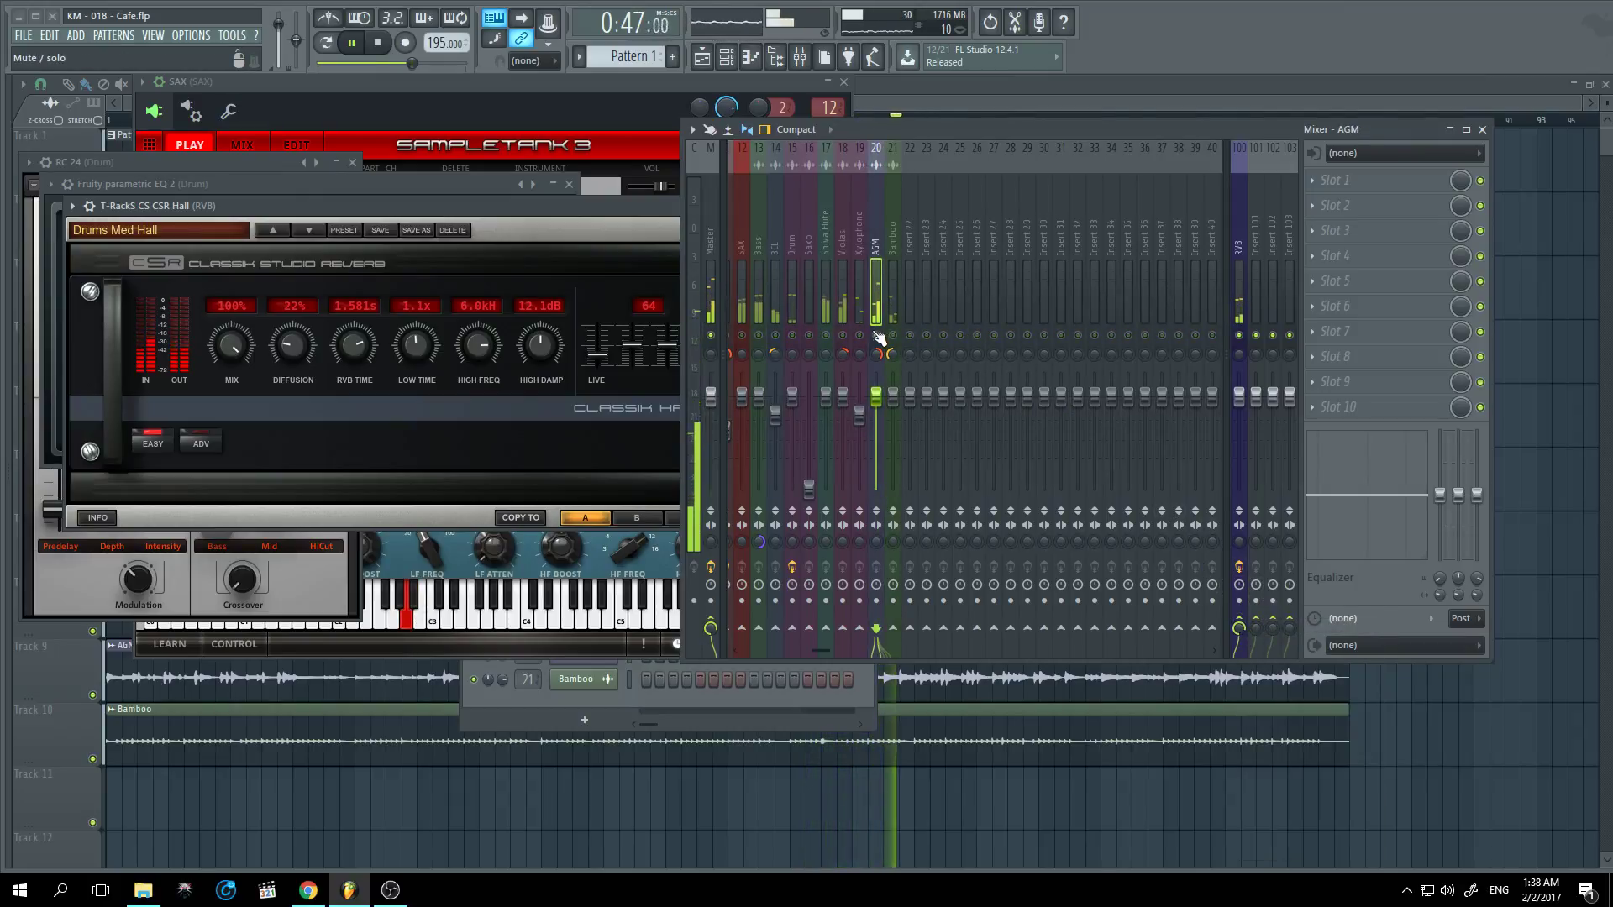
left_click(758, 335)
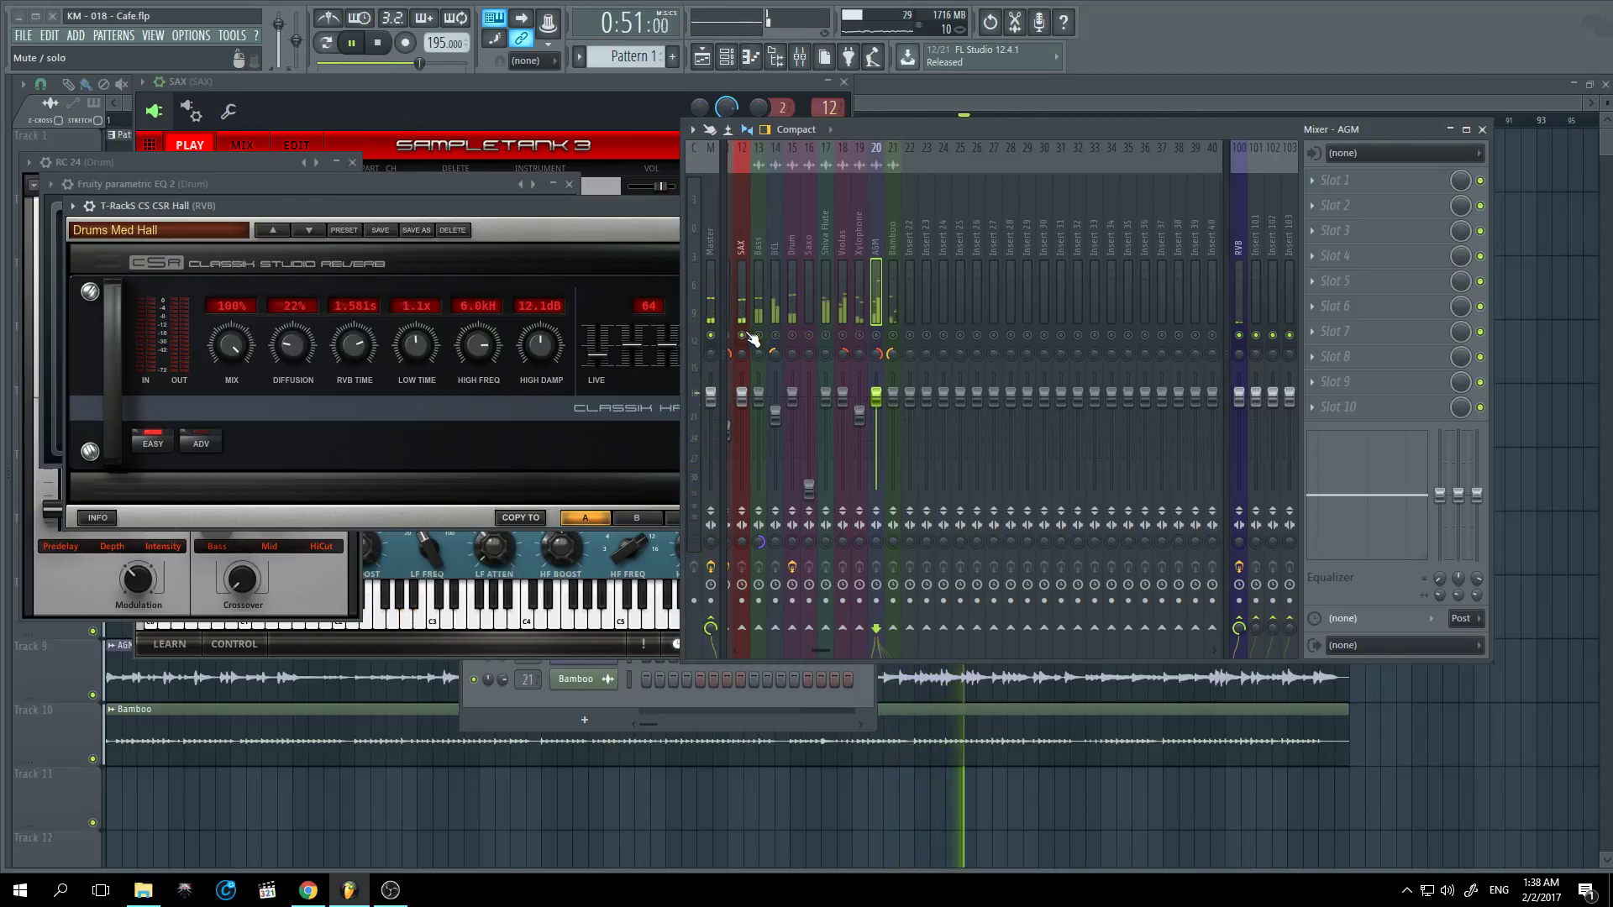
right_click(750, 336)
Step: Pan the SAX track to about 52% left
left_click(745, 311)
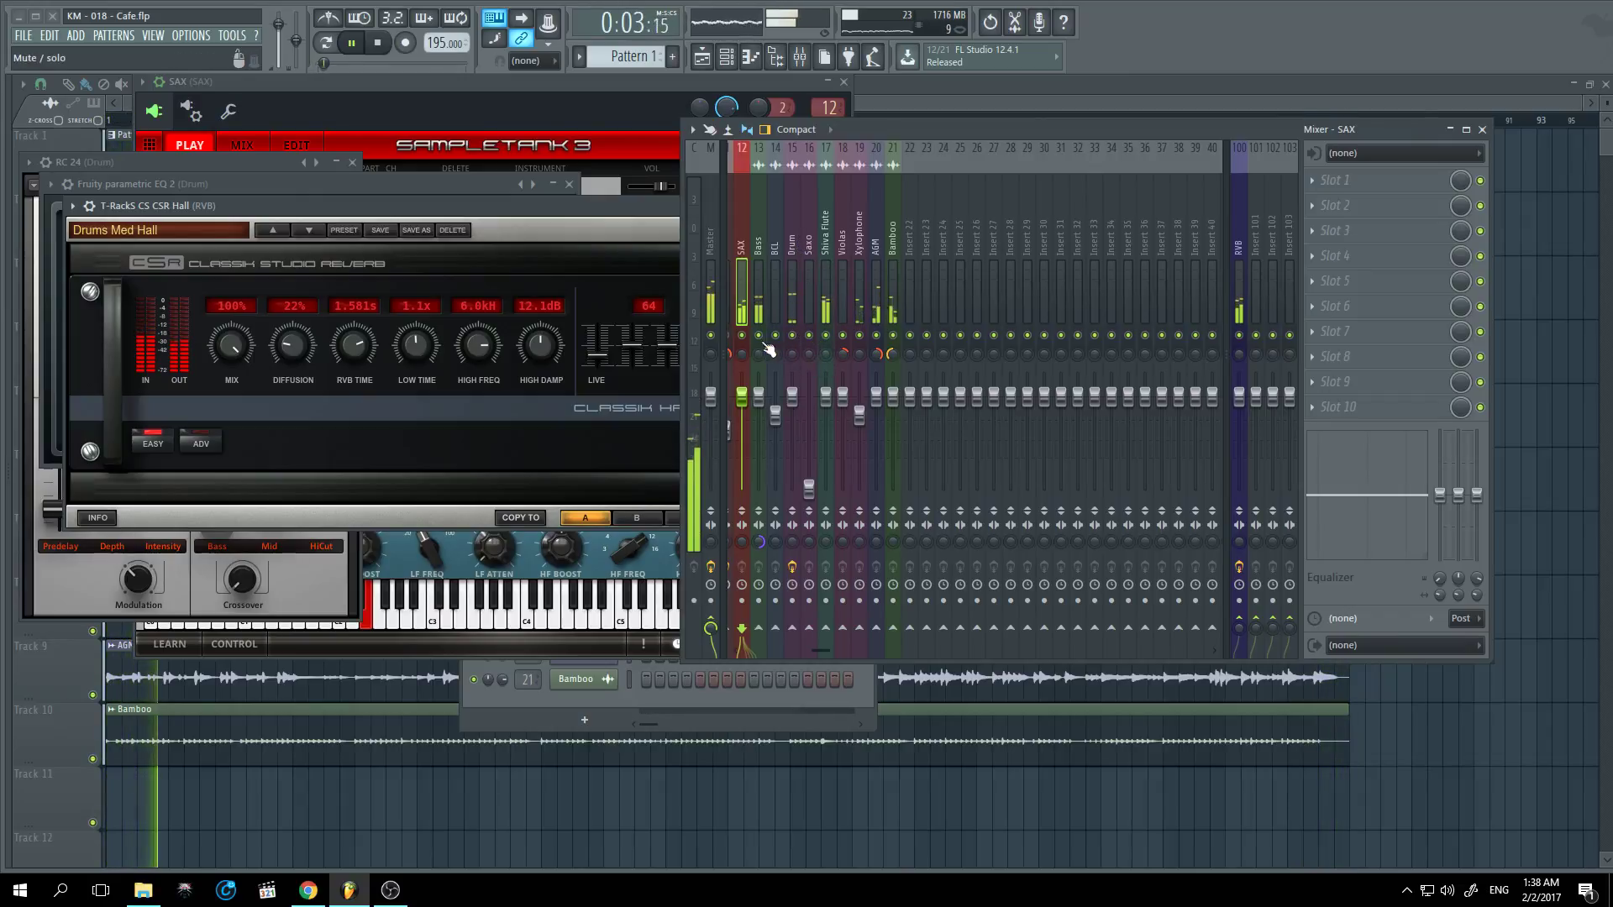
left_click_drag(741, 353, 741, 370)
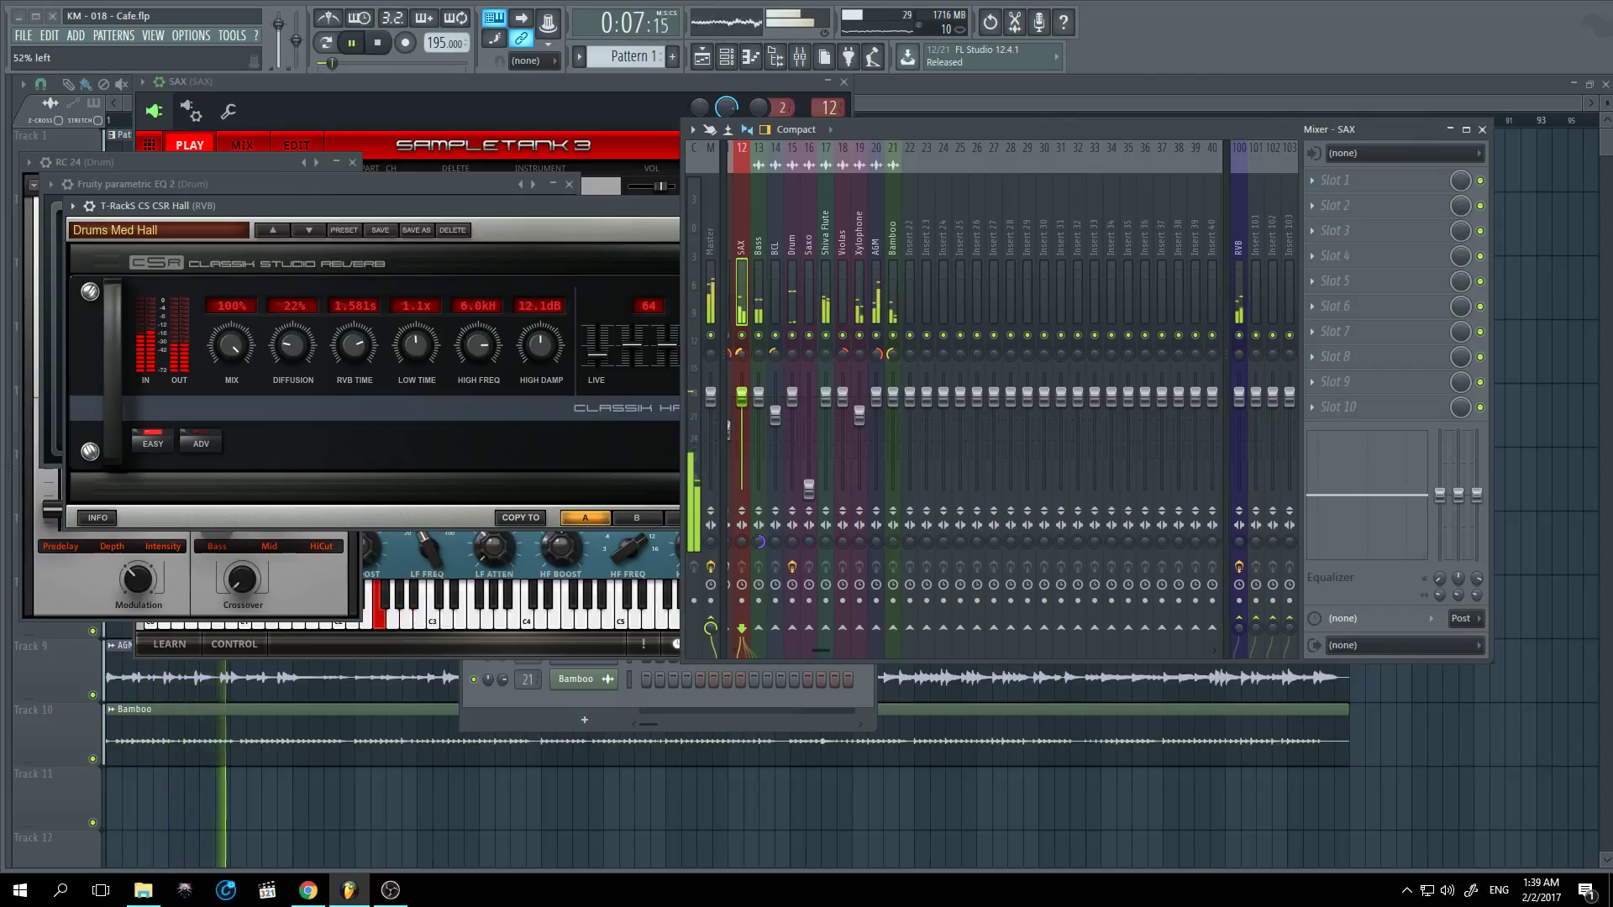
left_click_drag(741, 352, 741, 350)
Step: Load iZotope Ozone 7 into the second effect slot of the Master track
left_click(712, 294)
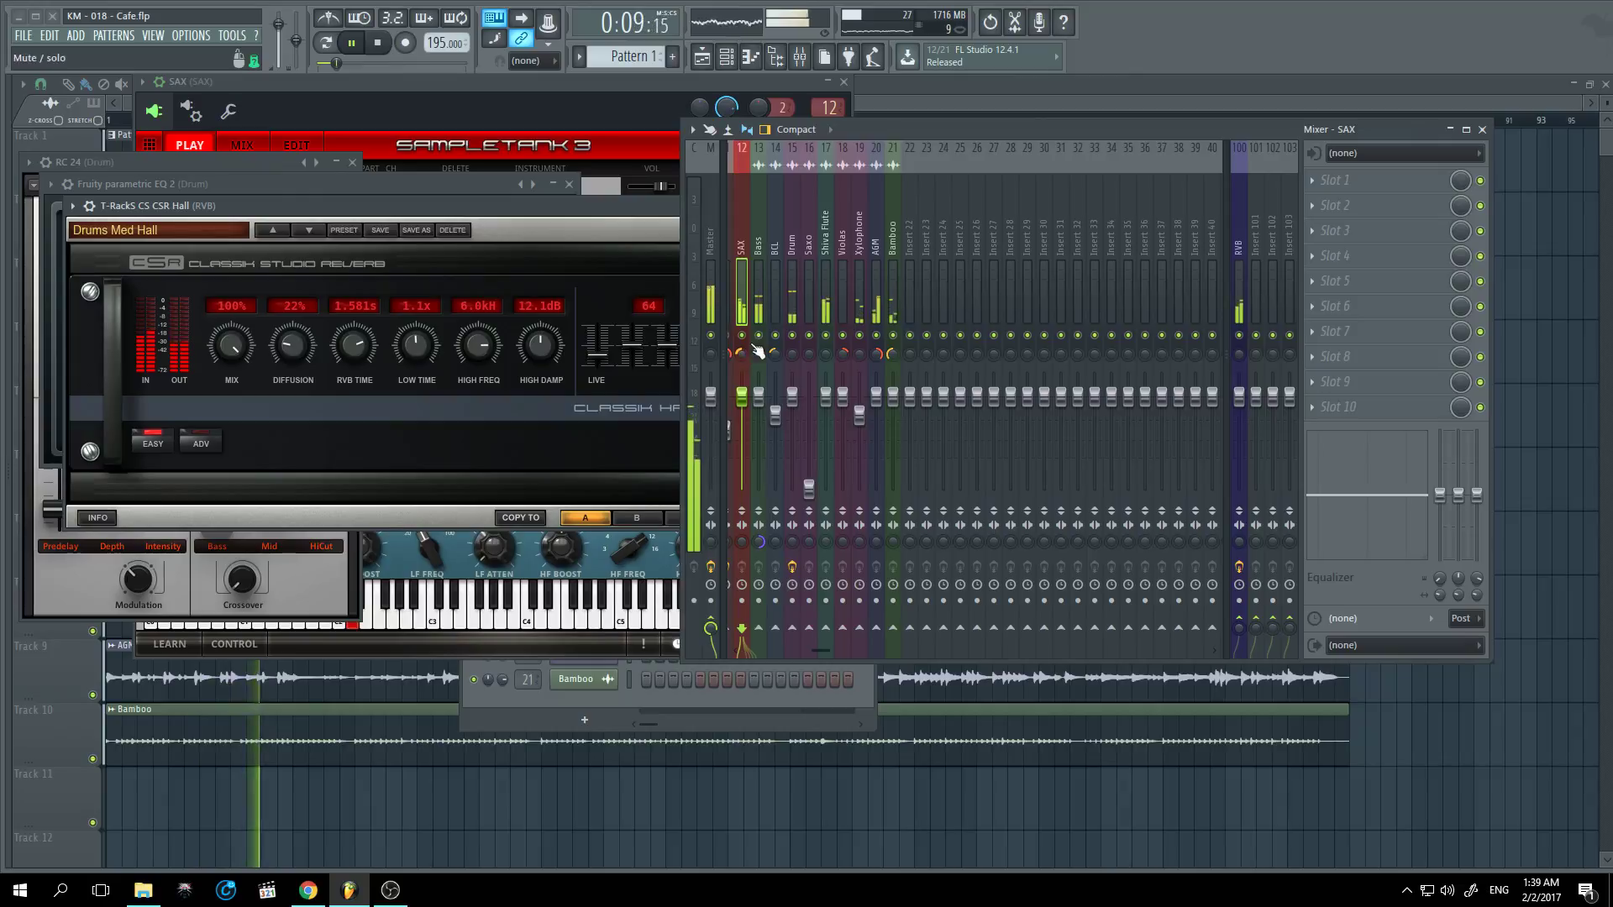
left_click(1312, 206)
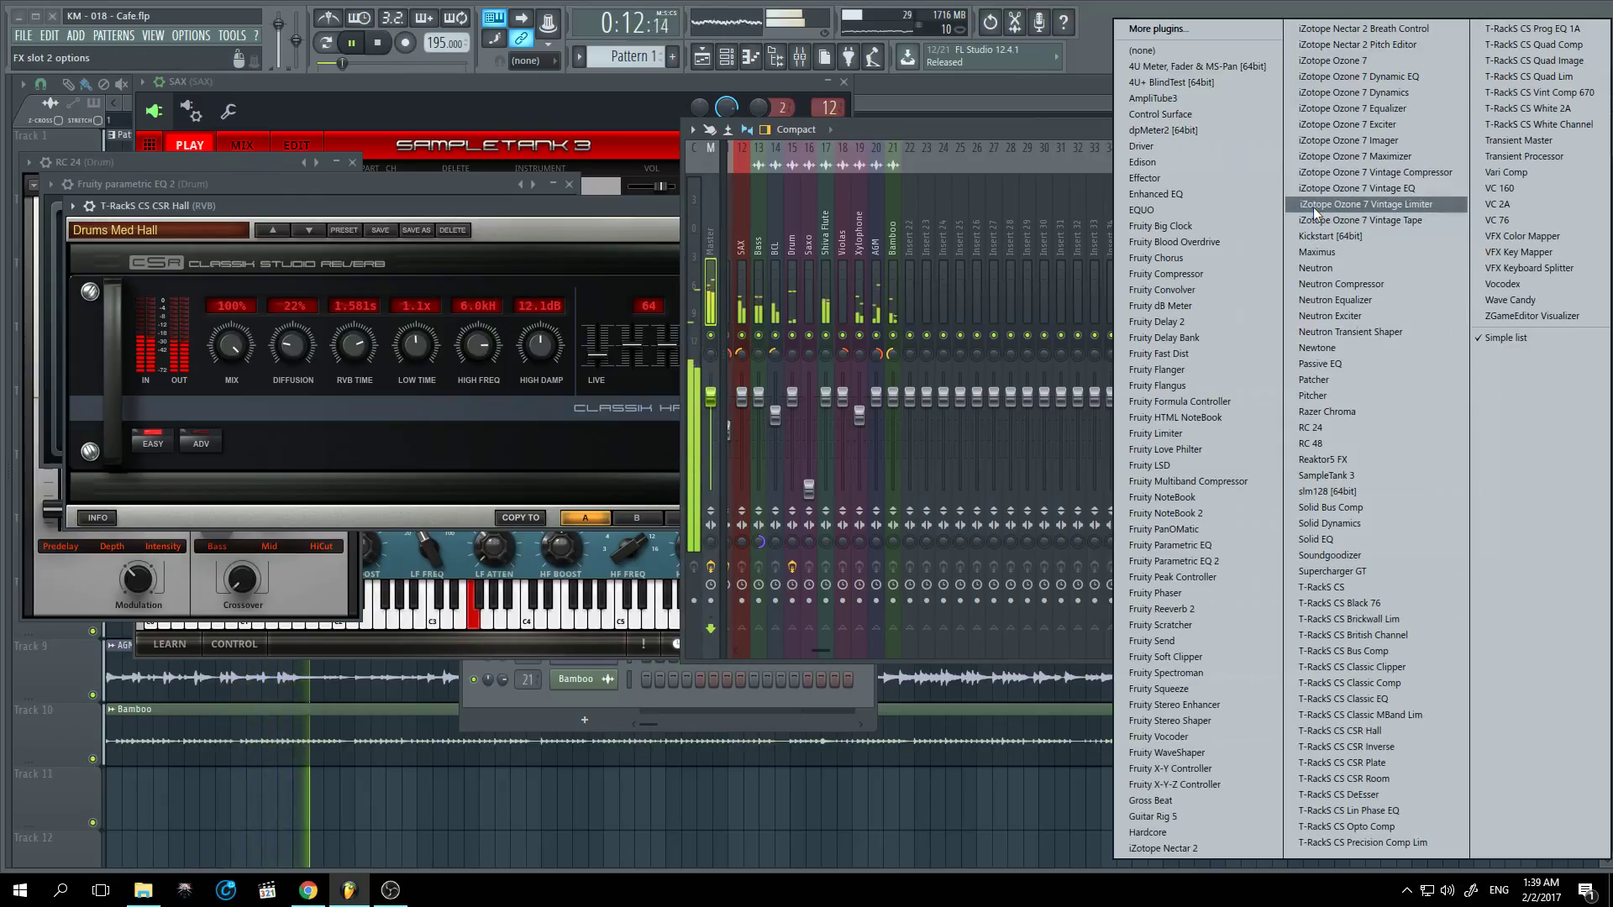
left_click(1392, 66)
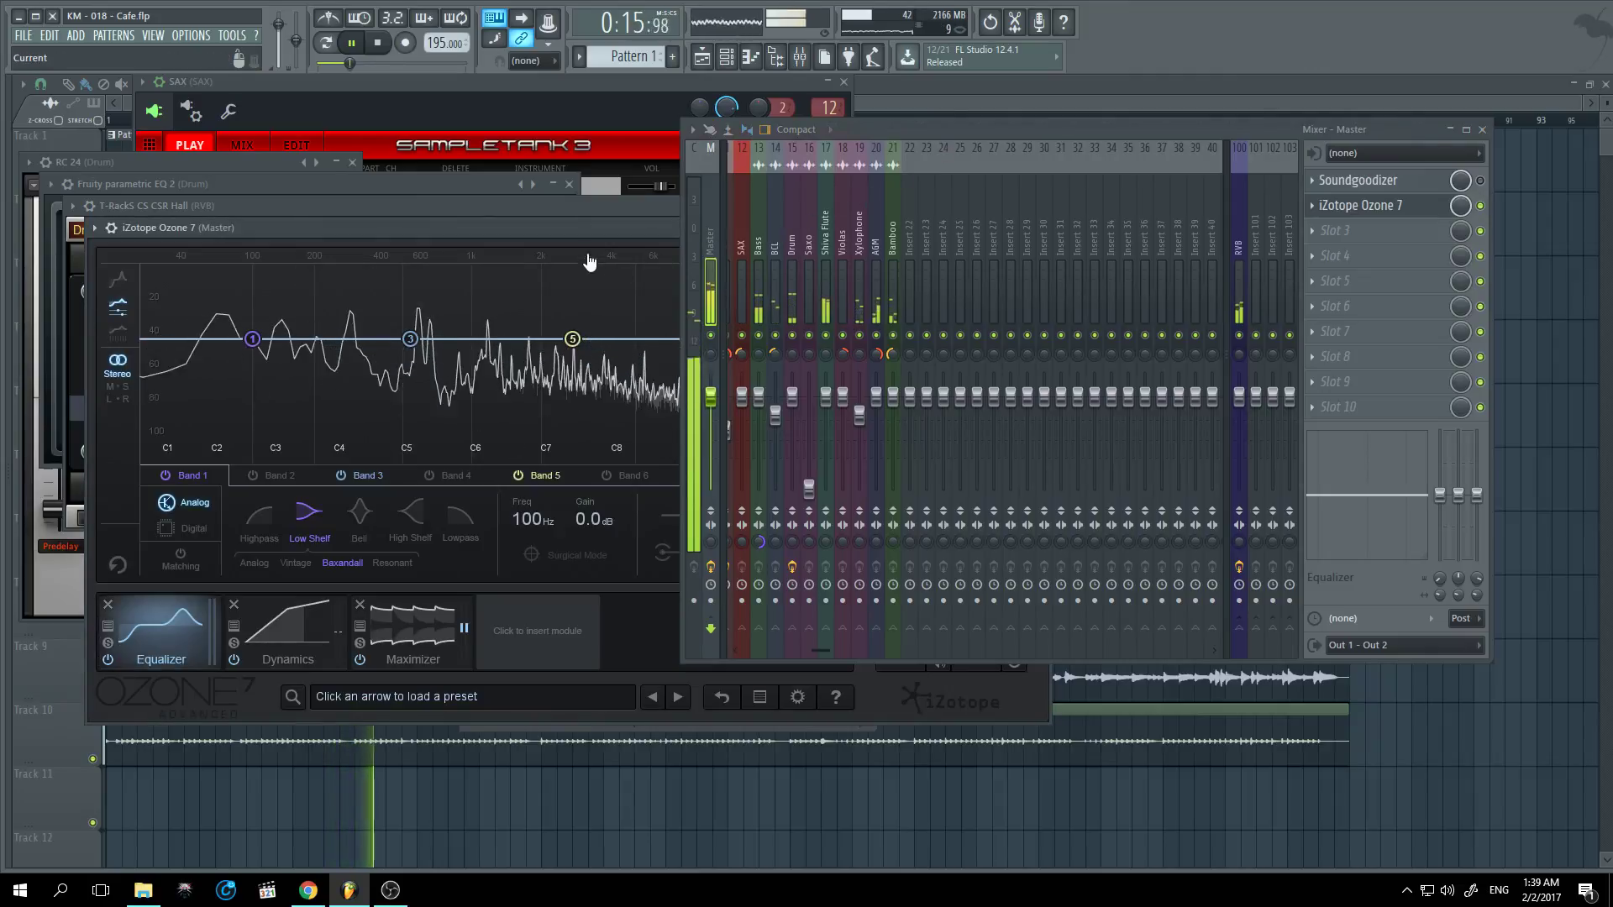
Step: Try the Bossa Flavor preset from Ozone 7's Genre-Specific Mastering category
left_click(440, 699)
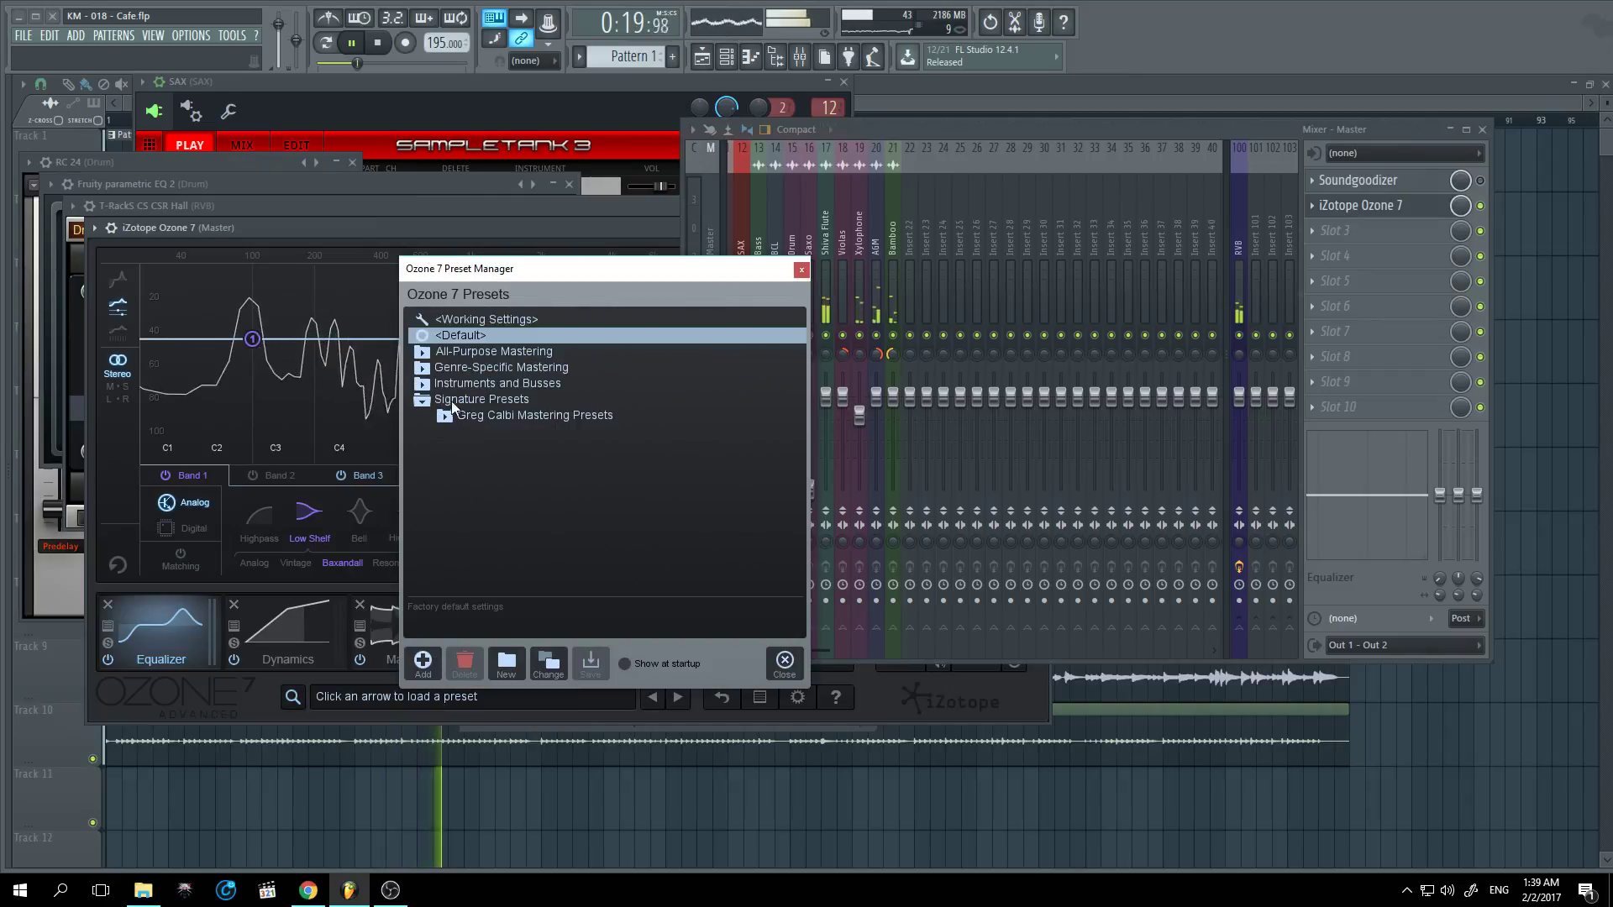
left_click(422, 369)
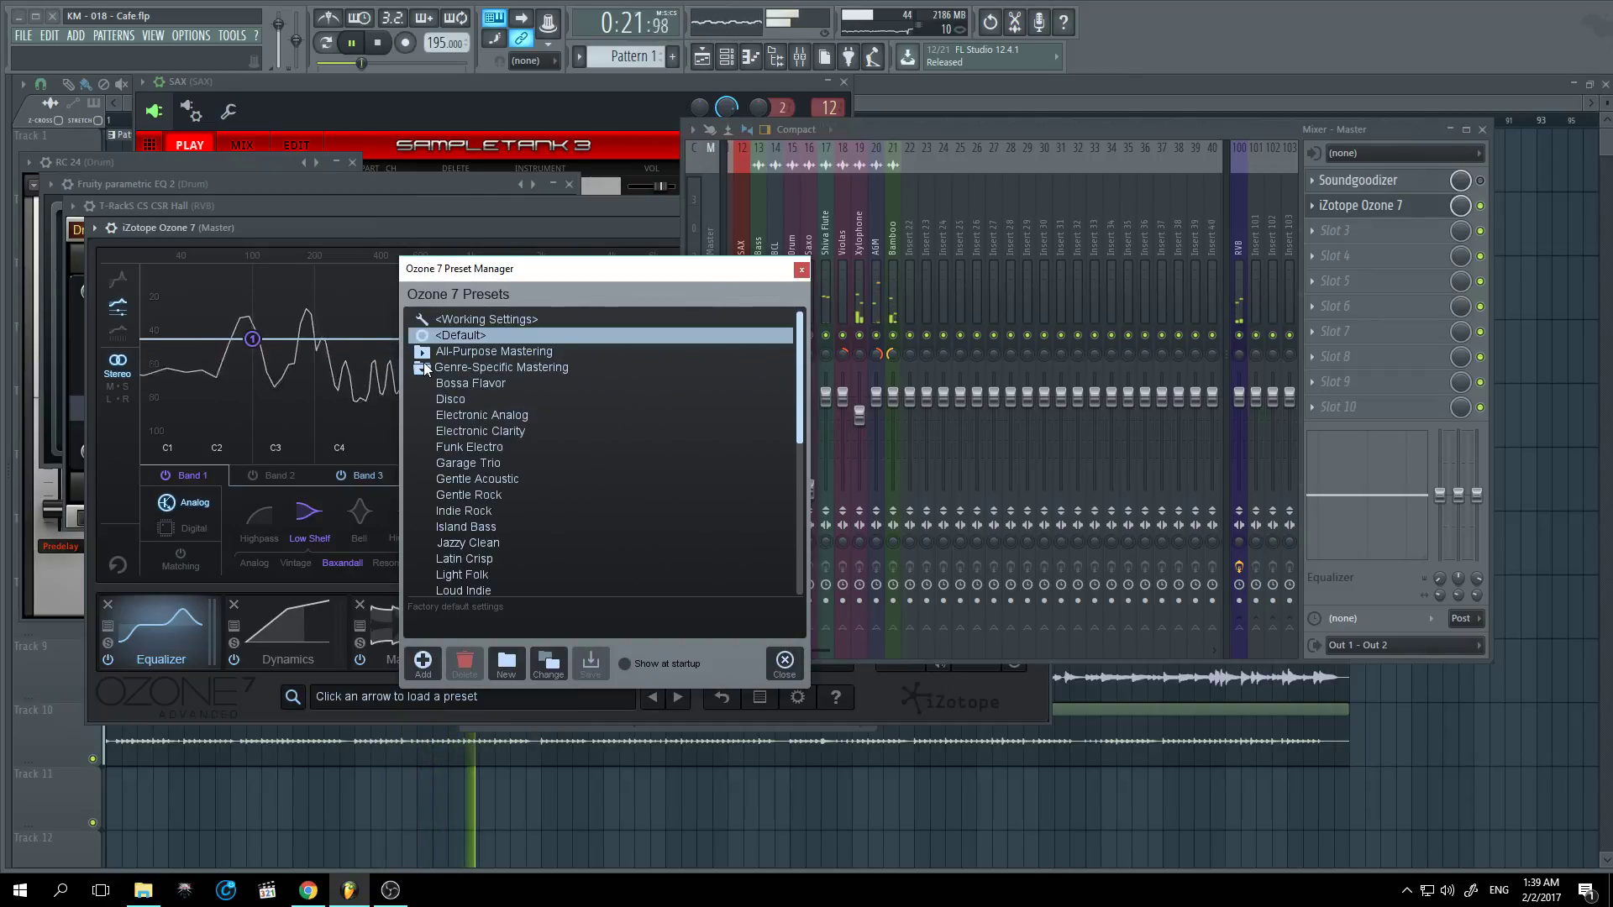
left_click(457, 386)
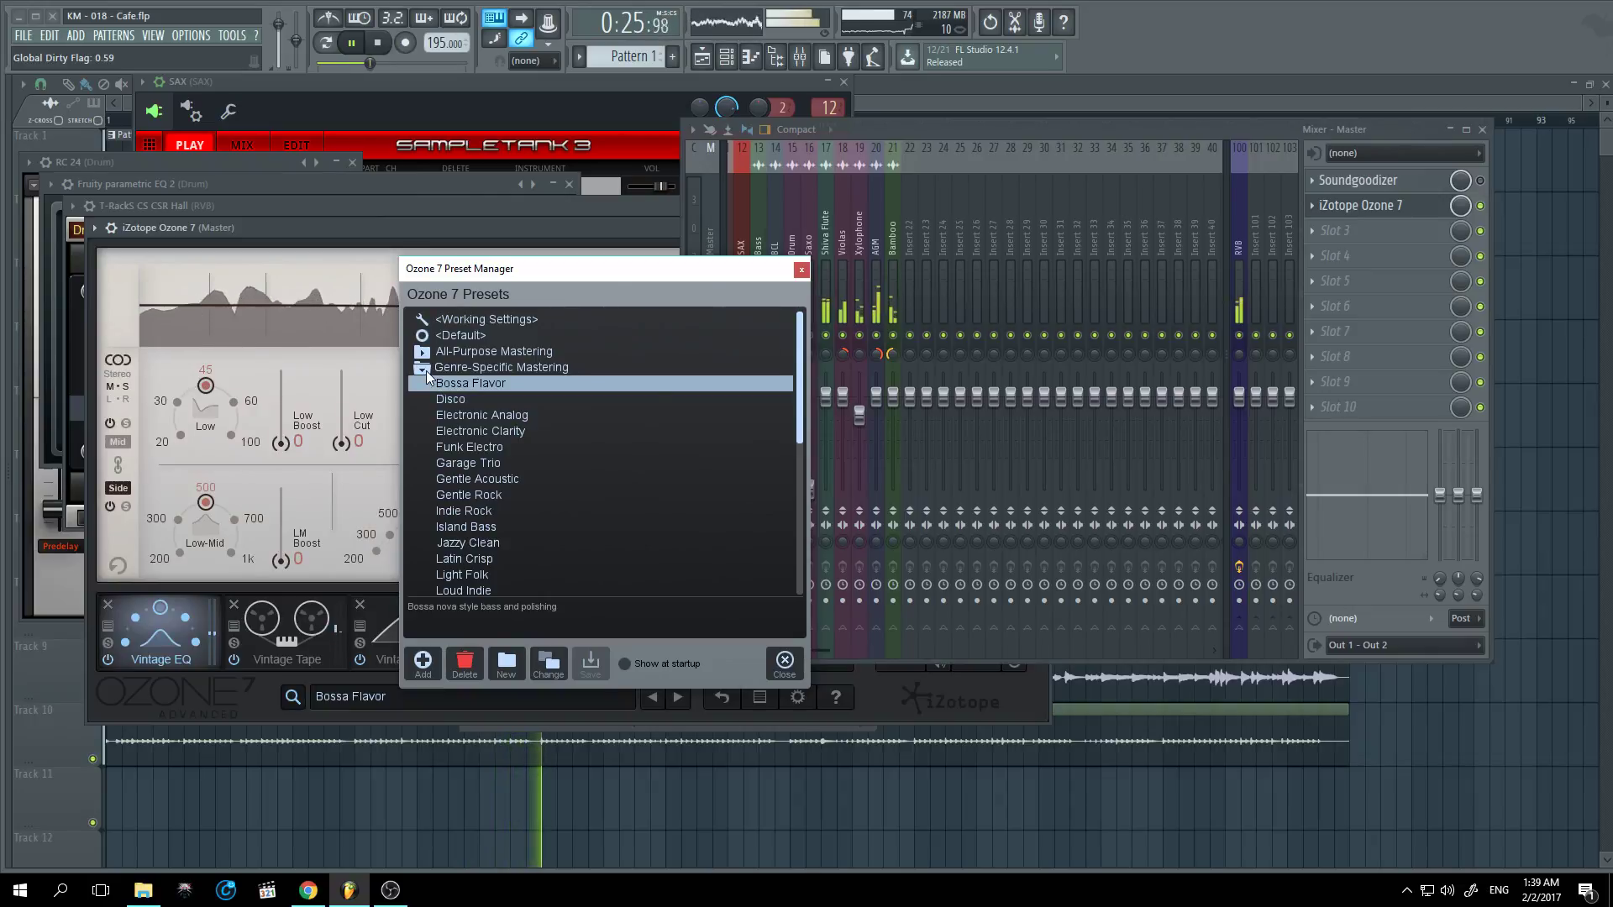
left_click(423, 369)
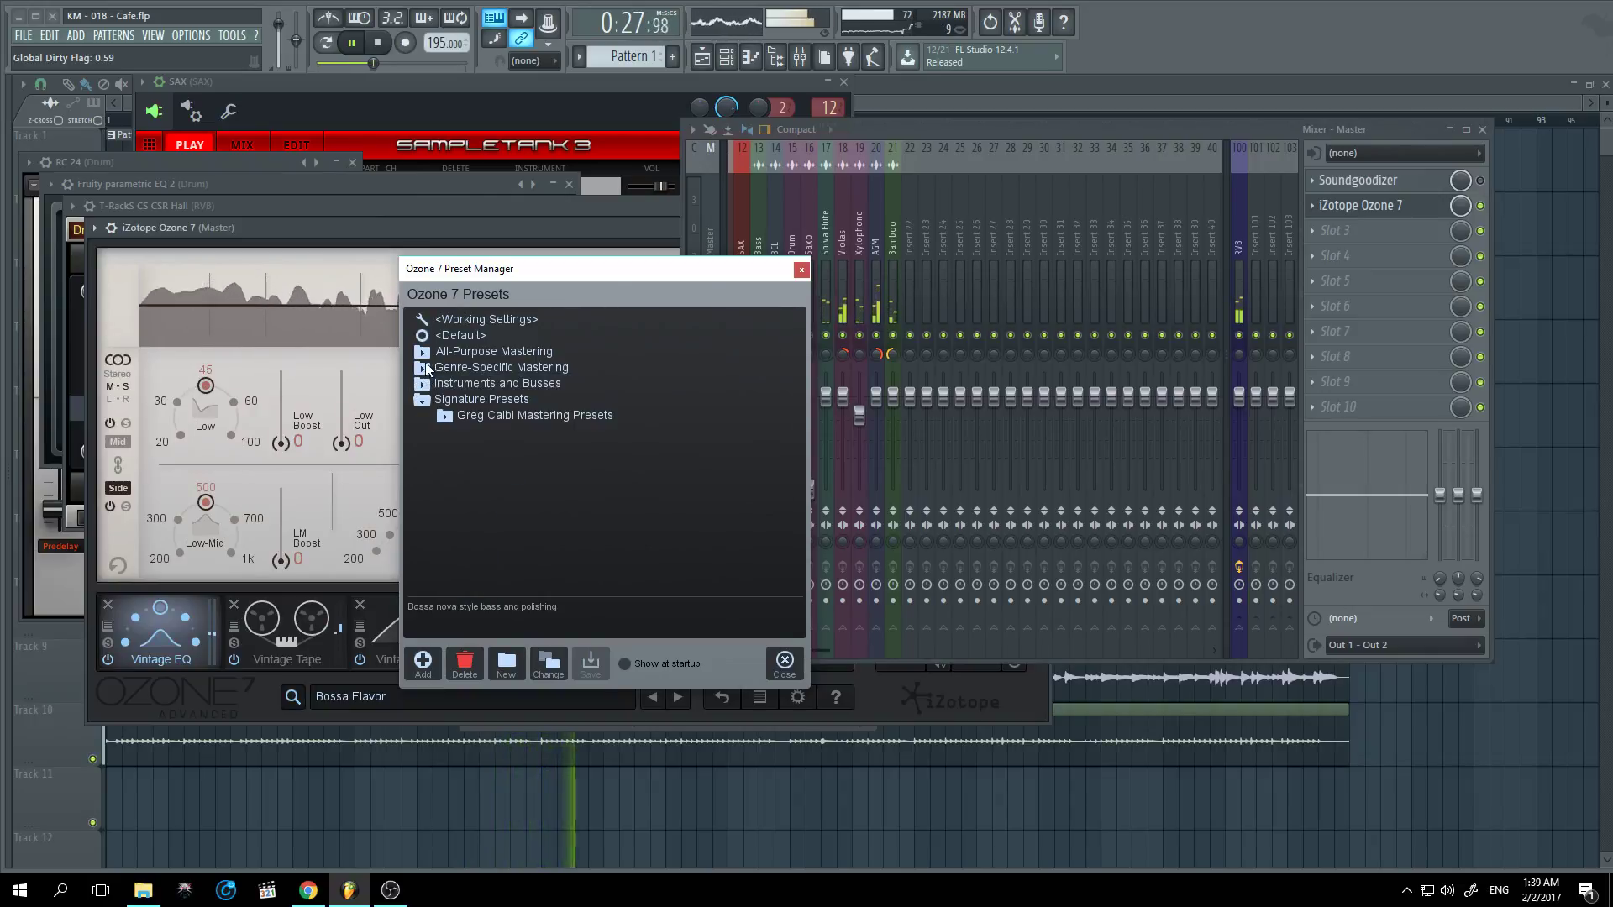
Step: Try the All-Purpose Mastering presets Added Warmth, Depth and Clarity, and Enhance Dynamics, and browse the remaining presets
left_click(423, 352)
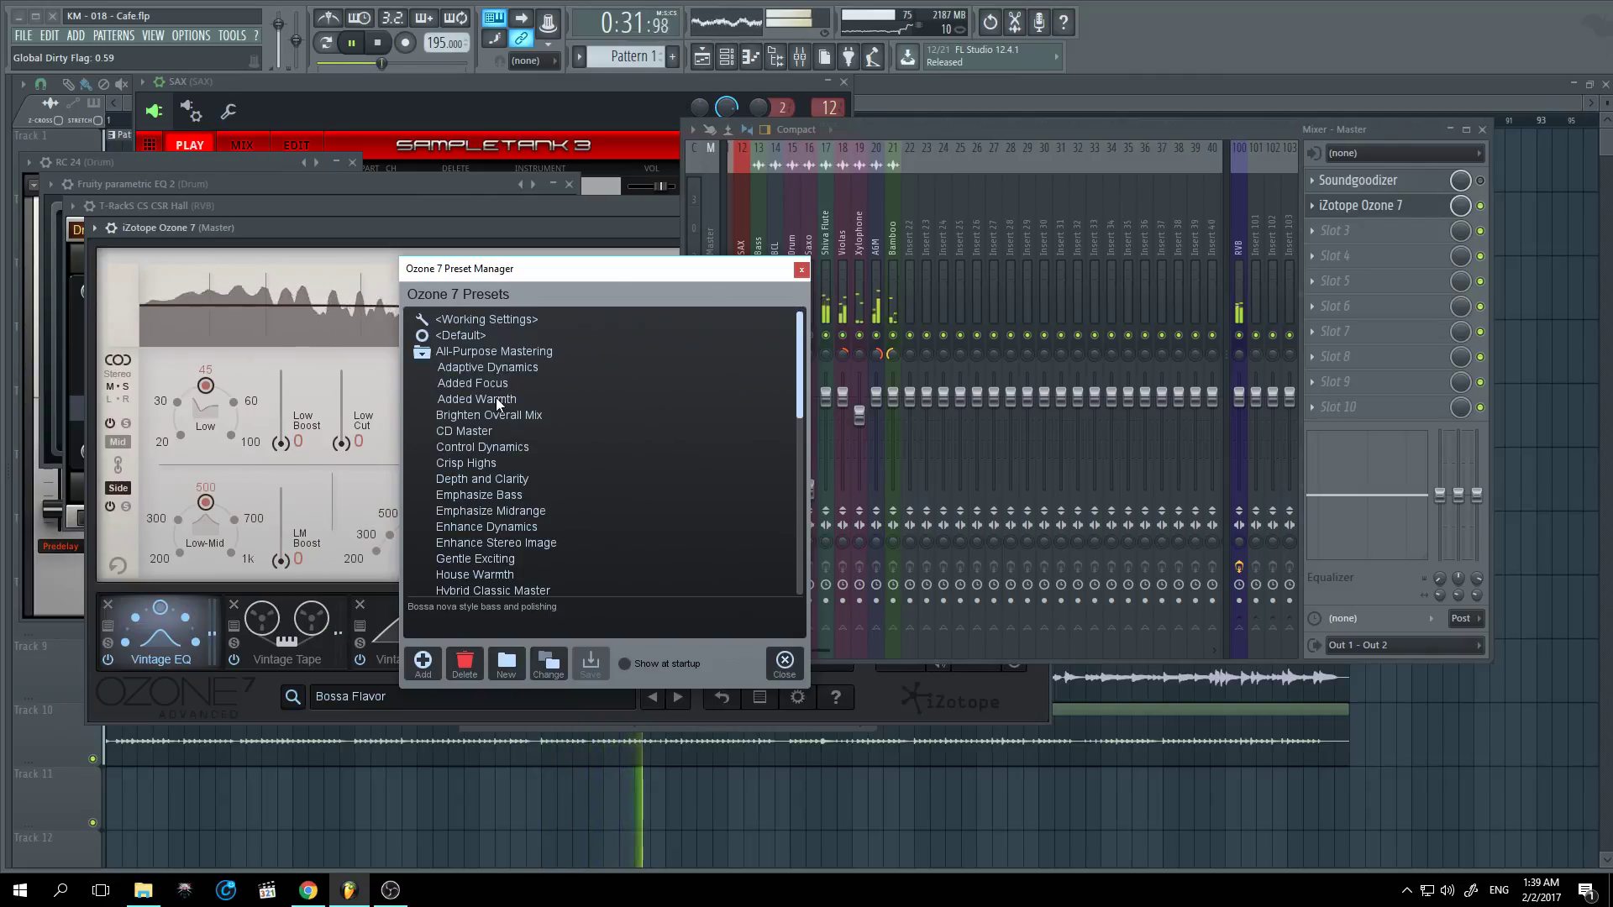
left_click(496, 398)
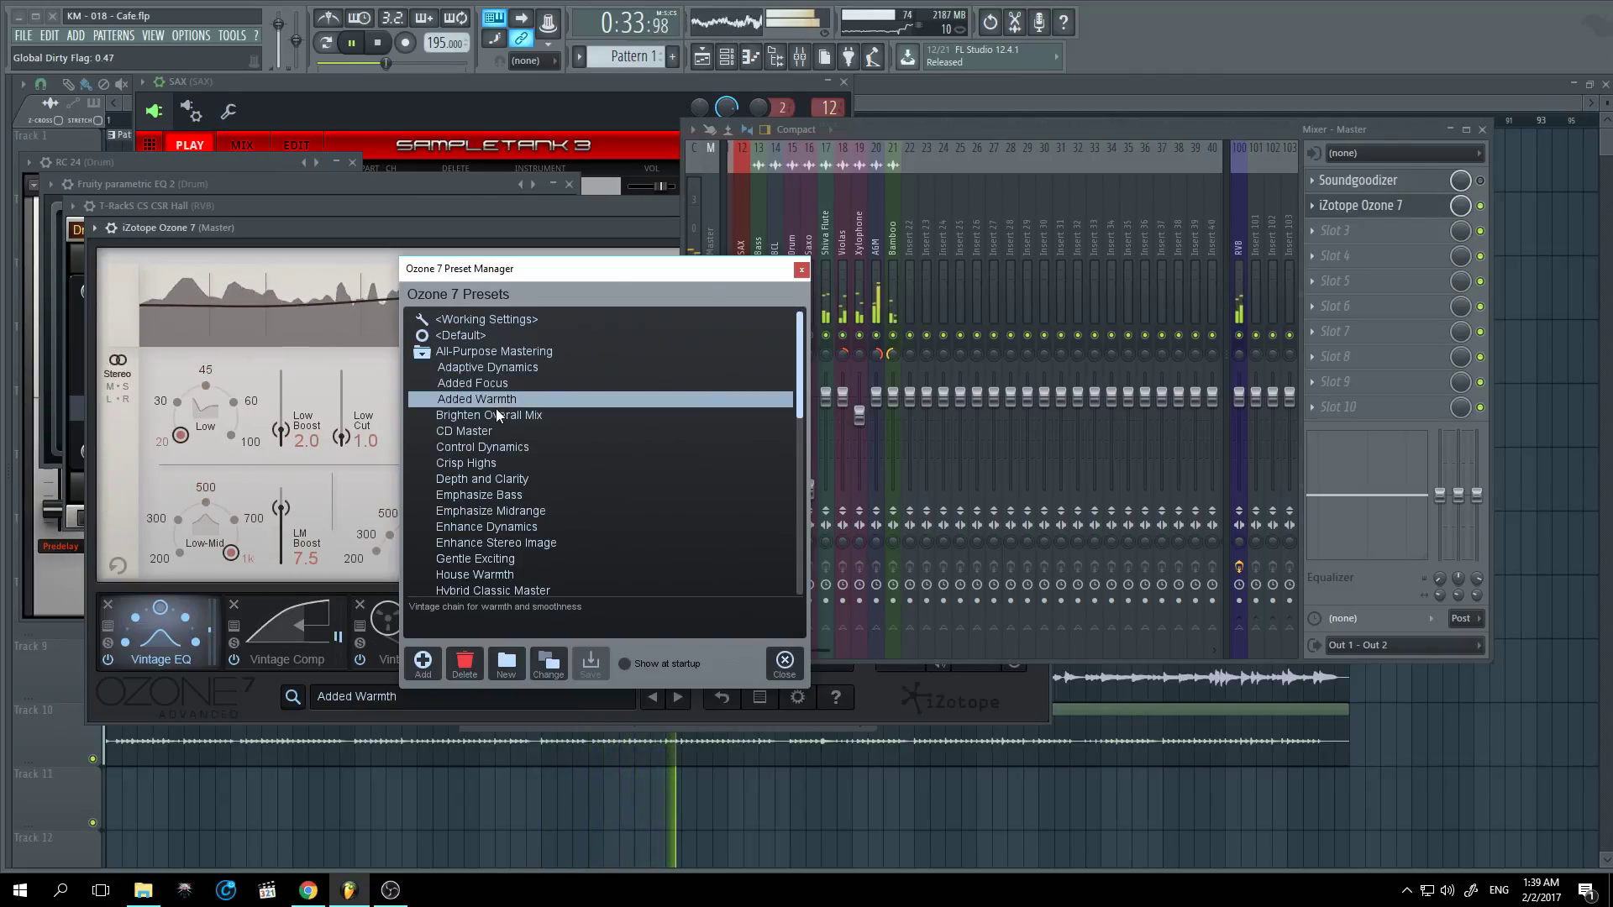
scroll(502, 441, "down", 1)
left_click(502, 432)
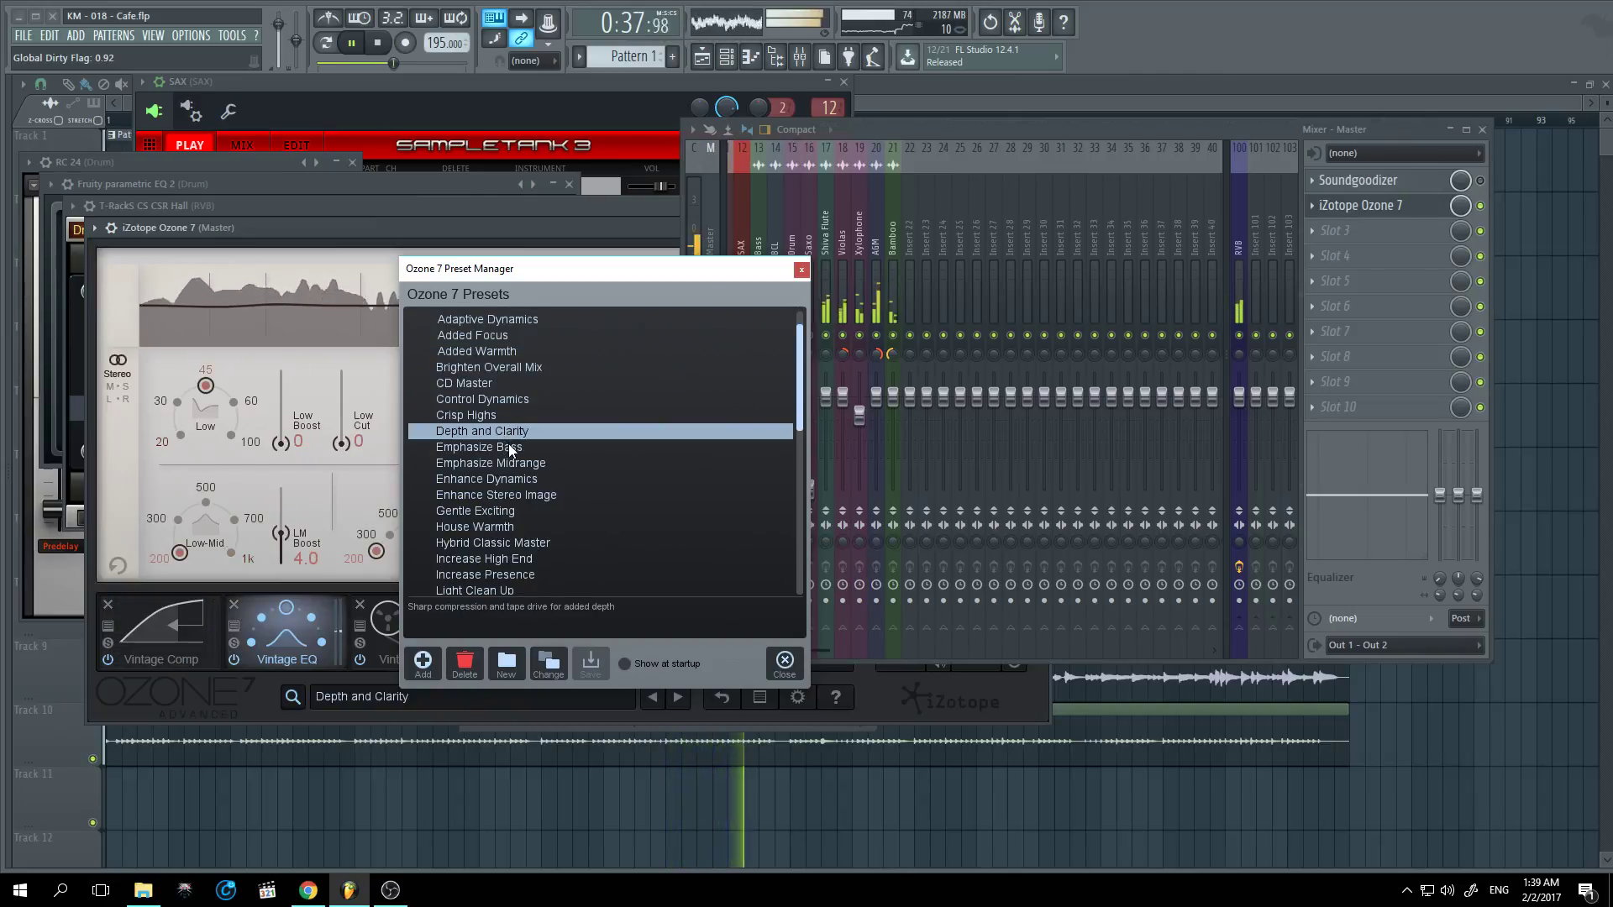
left_click(523, 476)
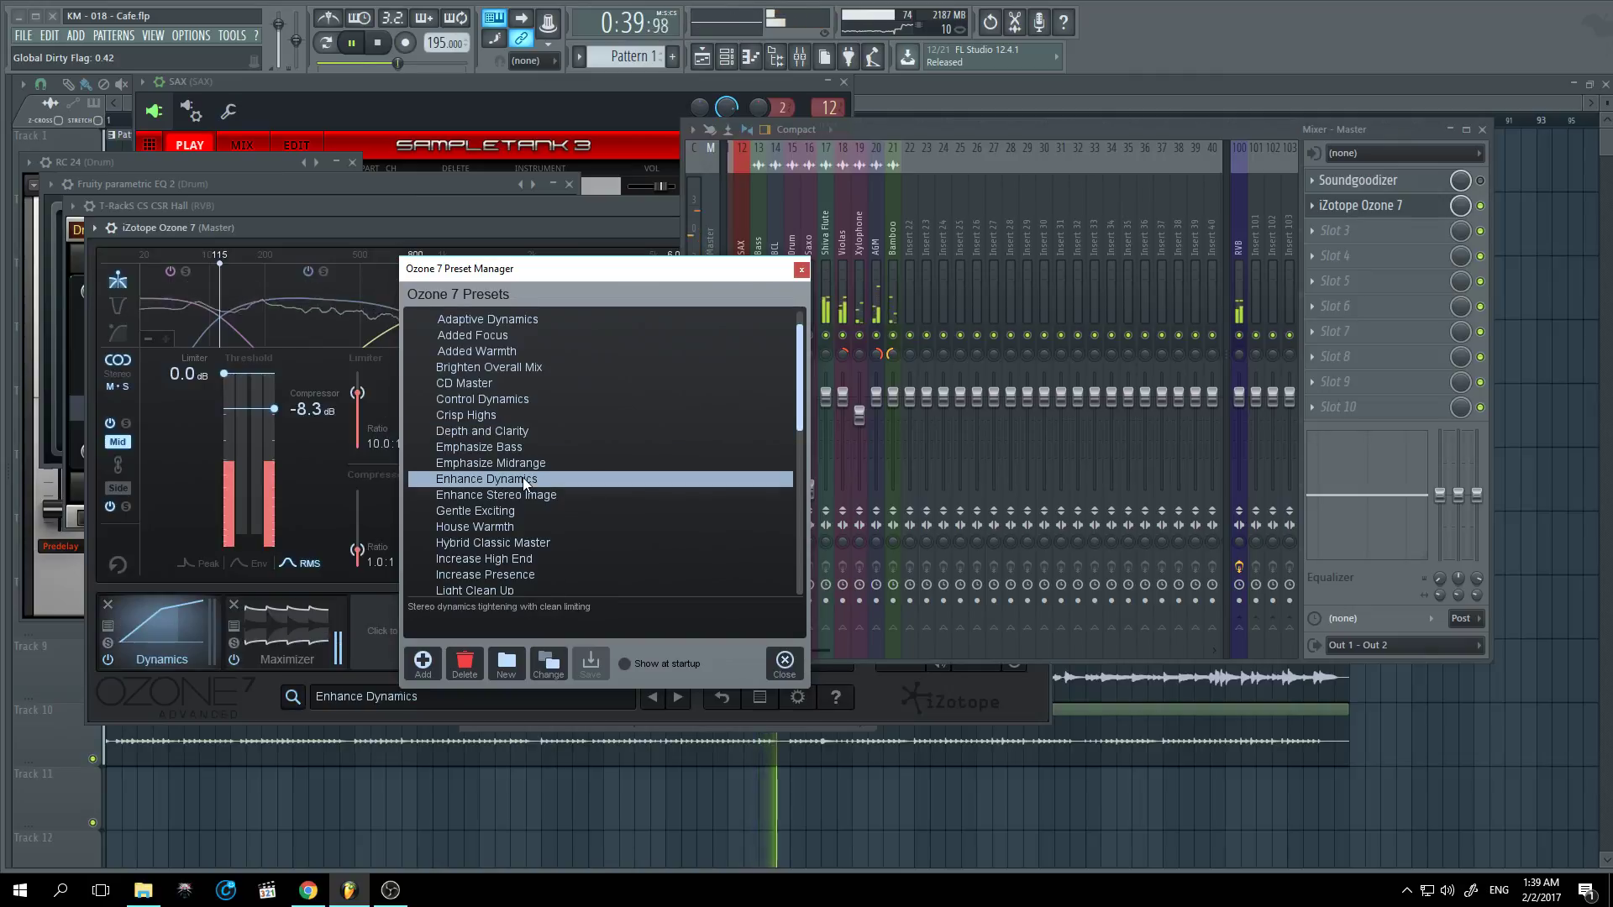
scroll(523, 477, "down", 1)
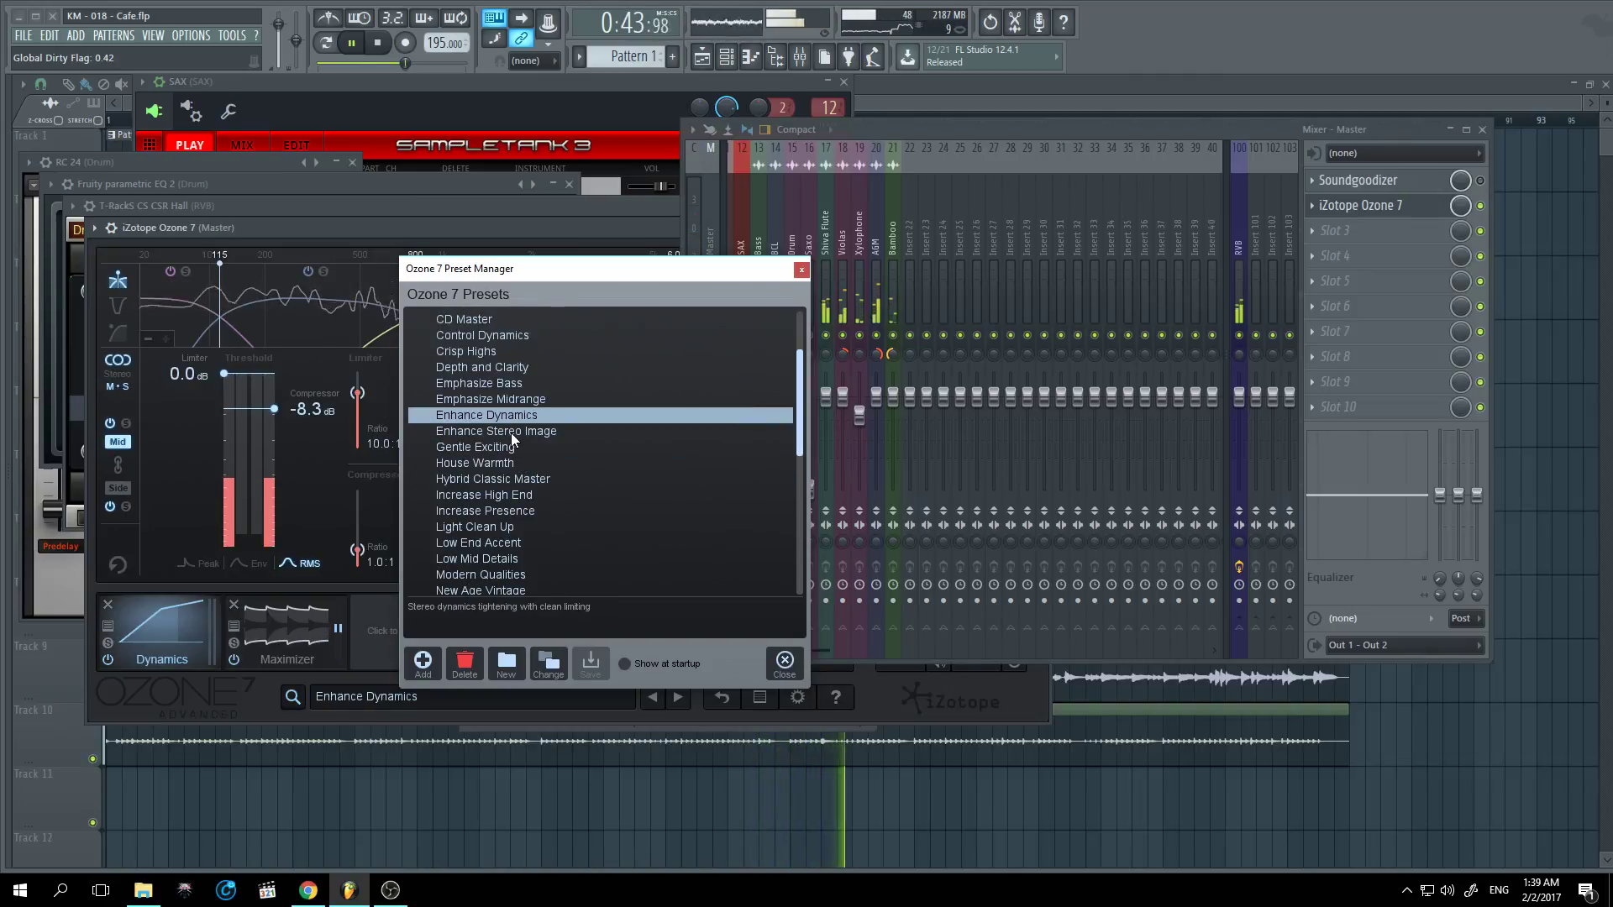
scroll(526, 441, "down", 1)
scroll(536, 460, "down", 1)
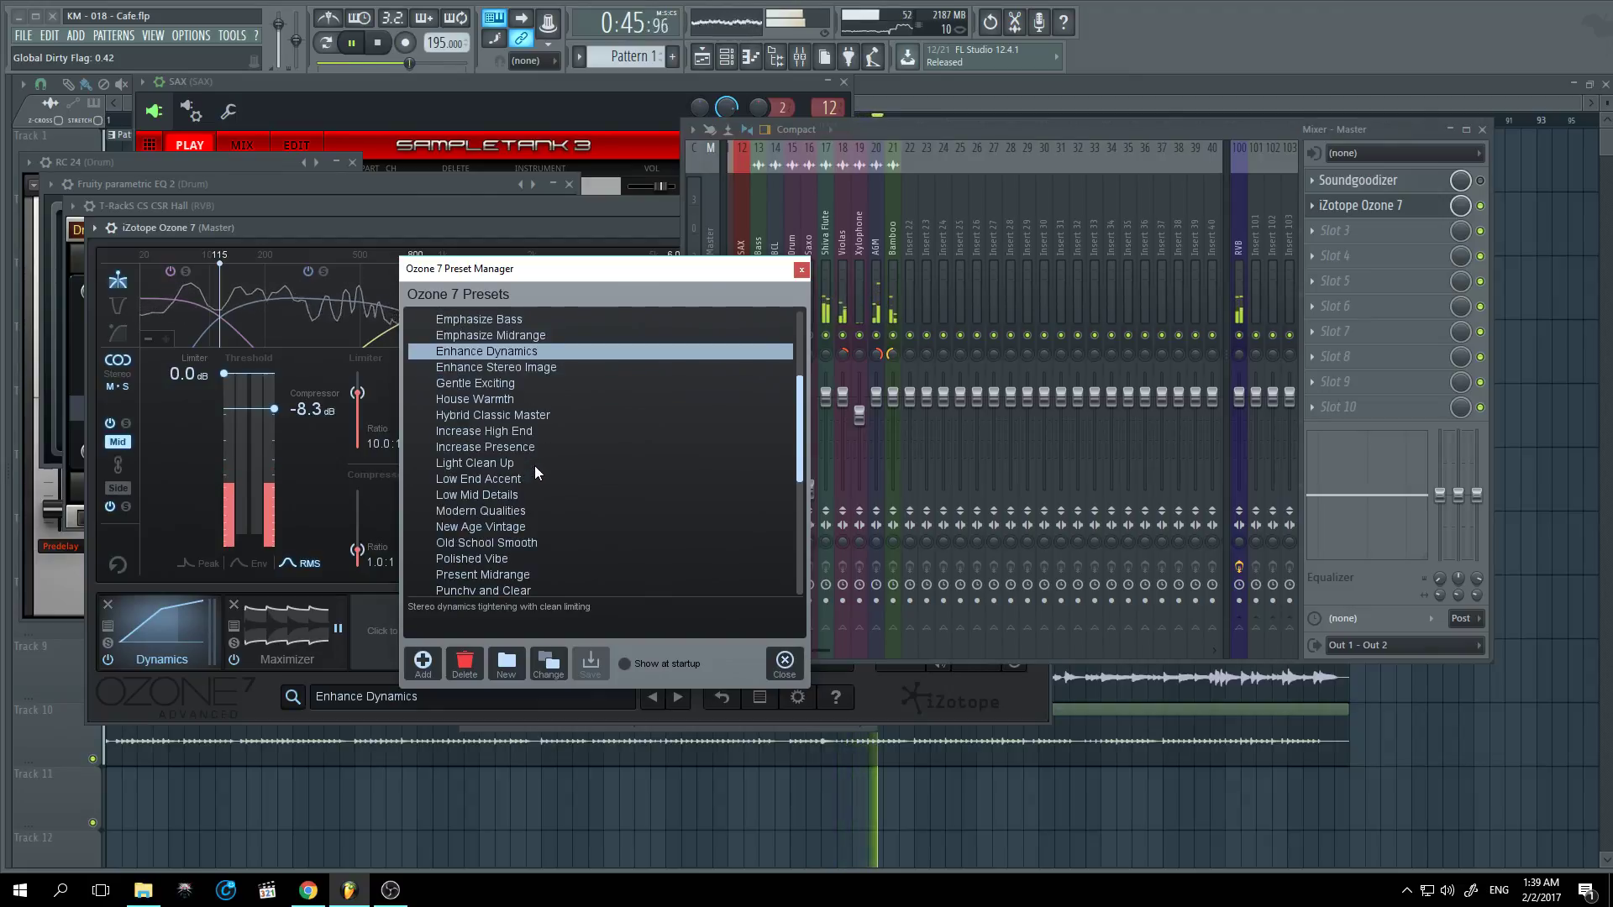
scroll(535, 465, "down", 2)
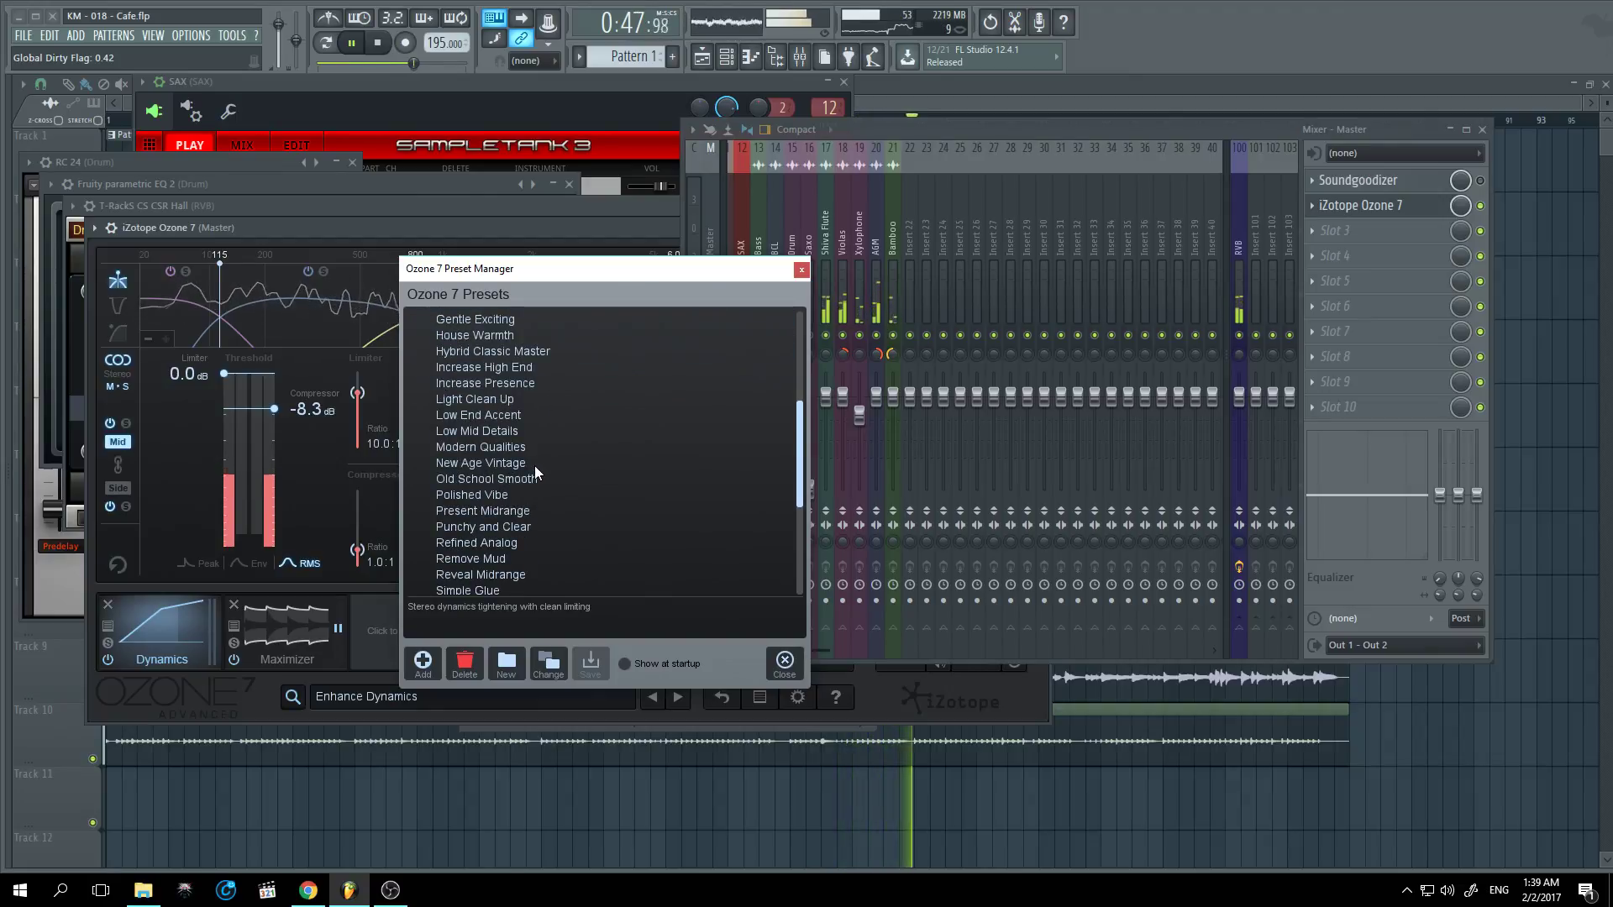
scroll(535, 465, "down", 1)
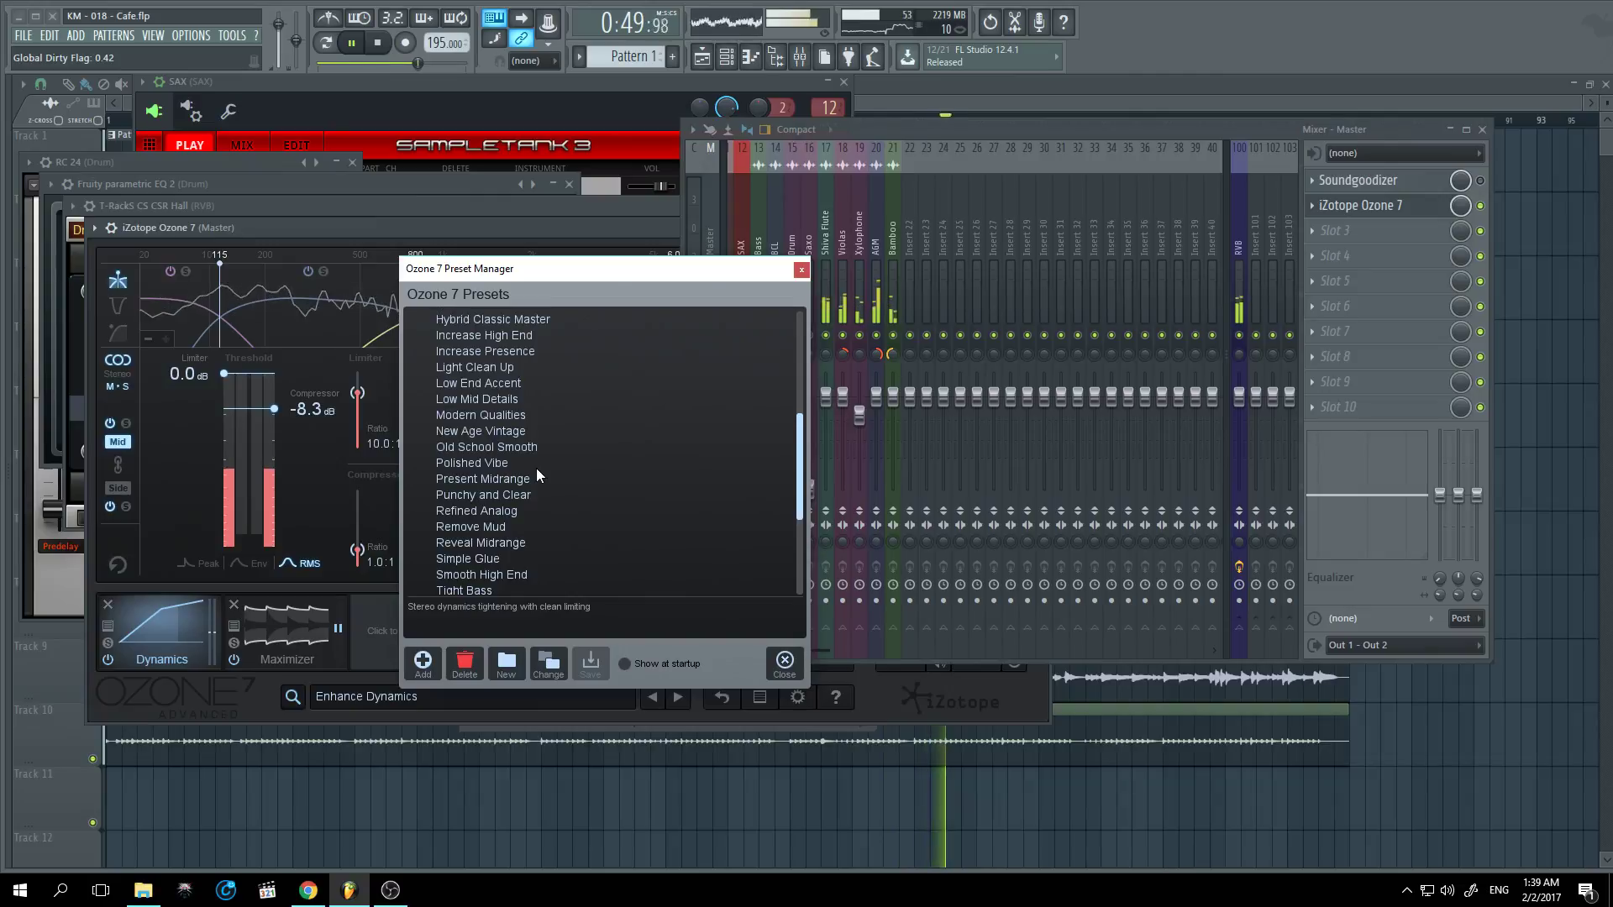
Step: Close the preset manager, move the mixer off the Ozone 7 window and inspect the Maximizer module
left_click(784, 662)
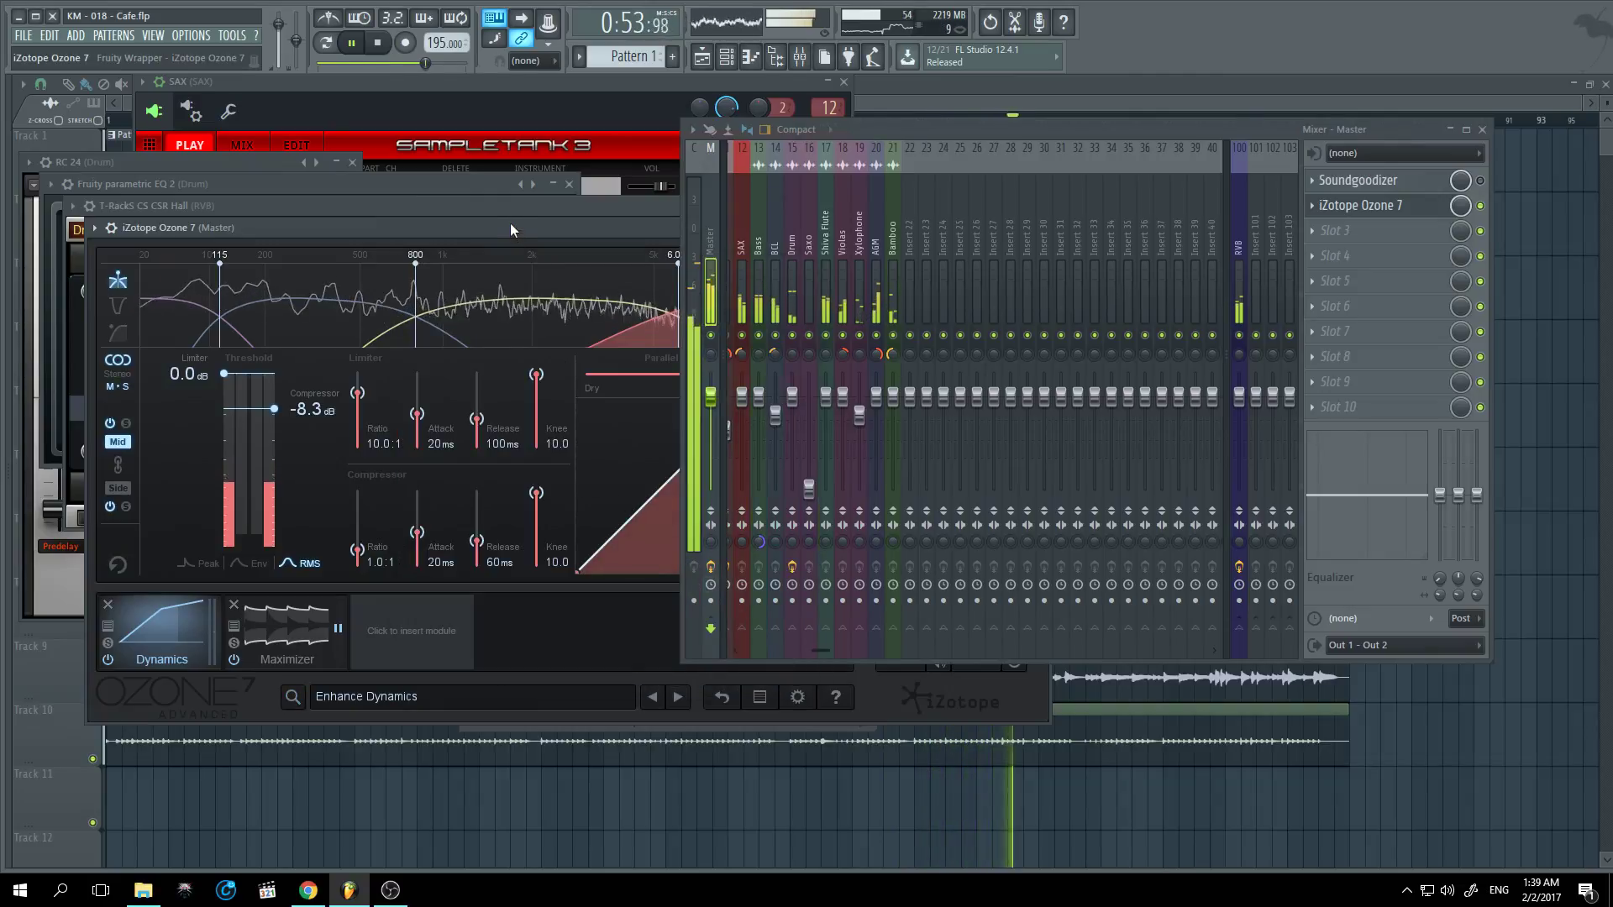
left_click_drag(1123, 132, 1609, 171)
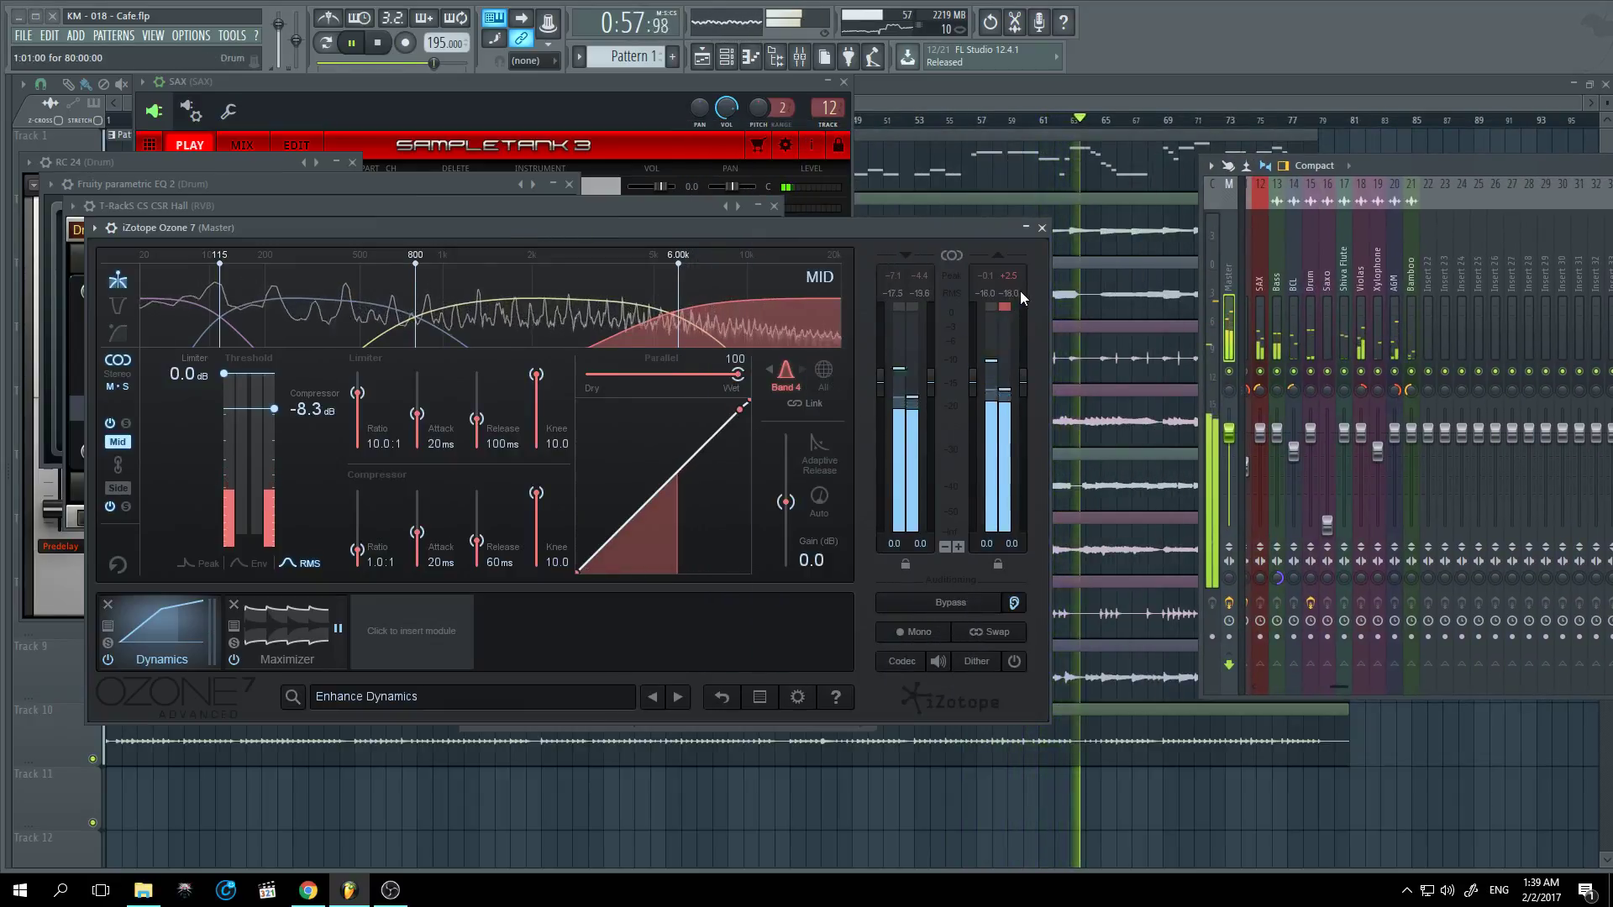
left_click(309, 626)
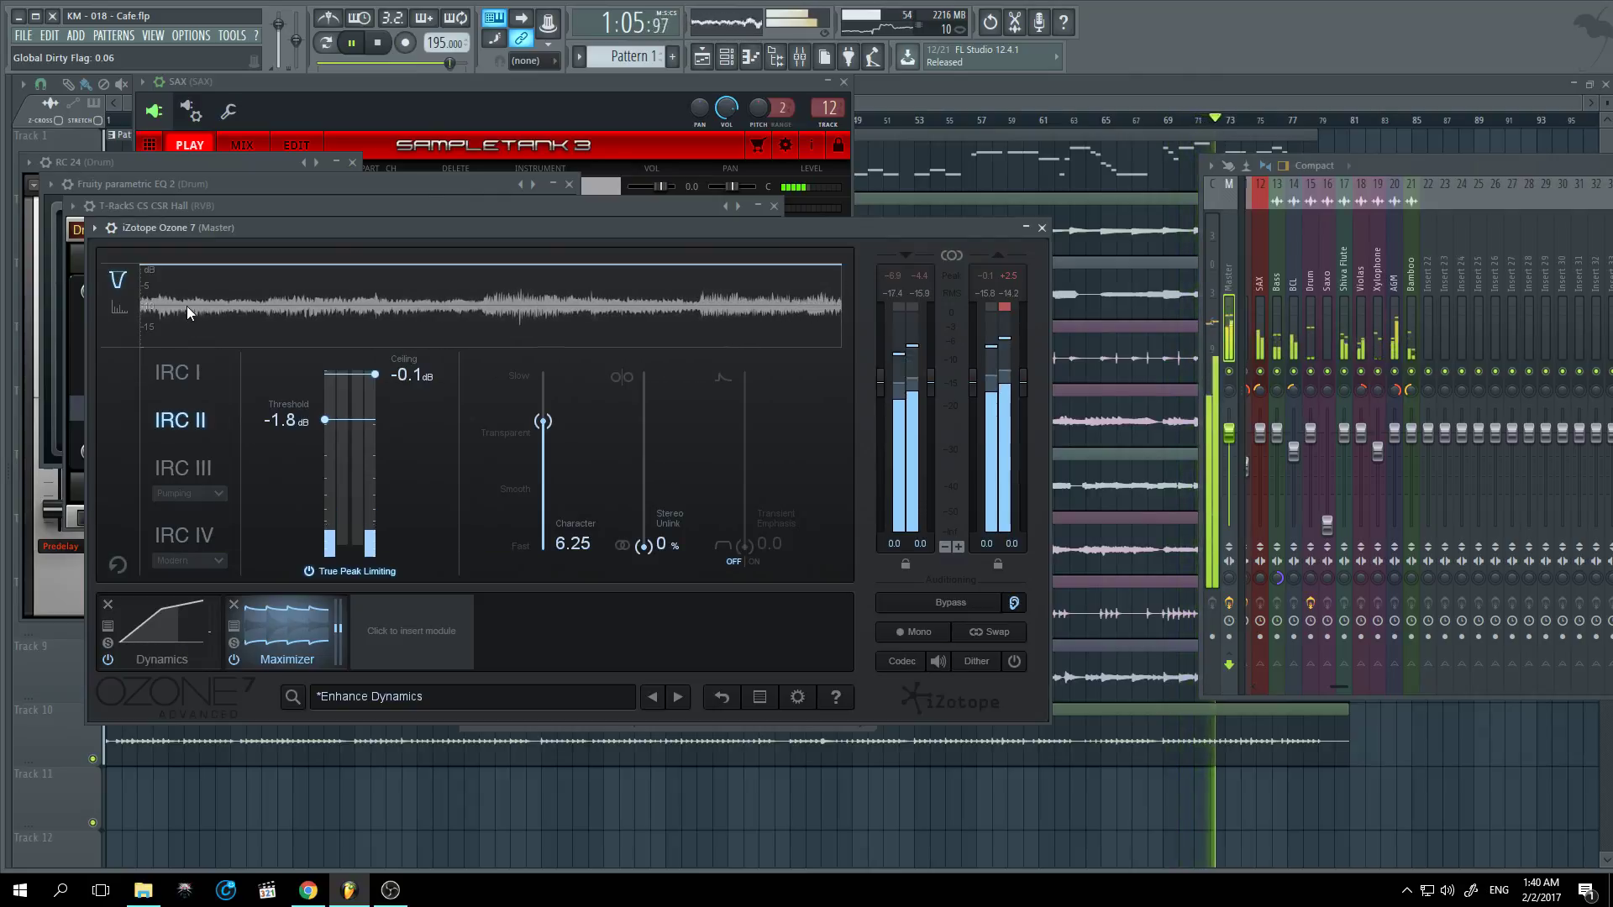
Step: Audition the Added Focus preset in Ozone 7 and load the Adaptive Dynamics preset instead
left_click(394, 695)
scroll(595, 397, "down", 4)
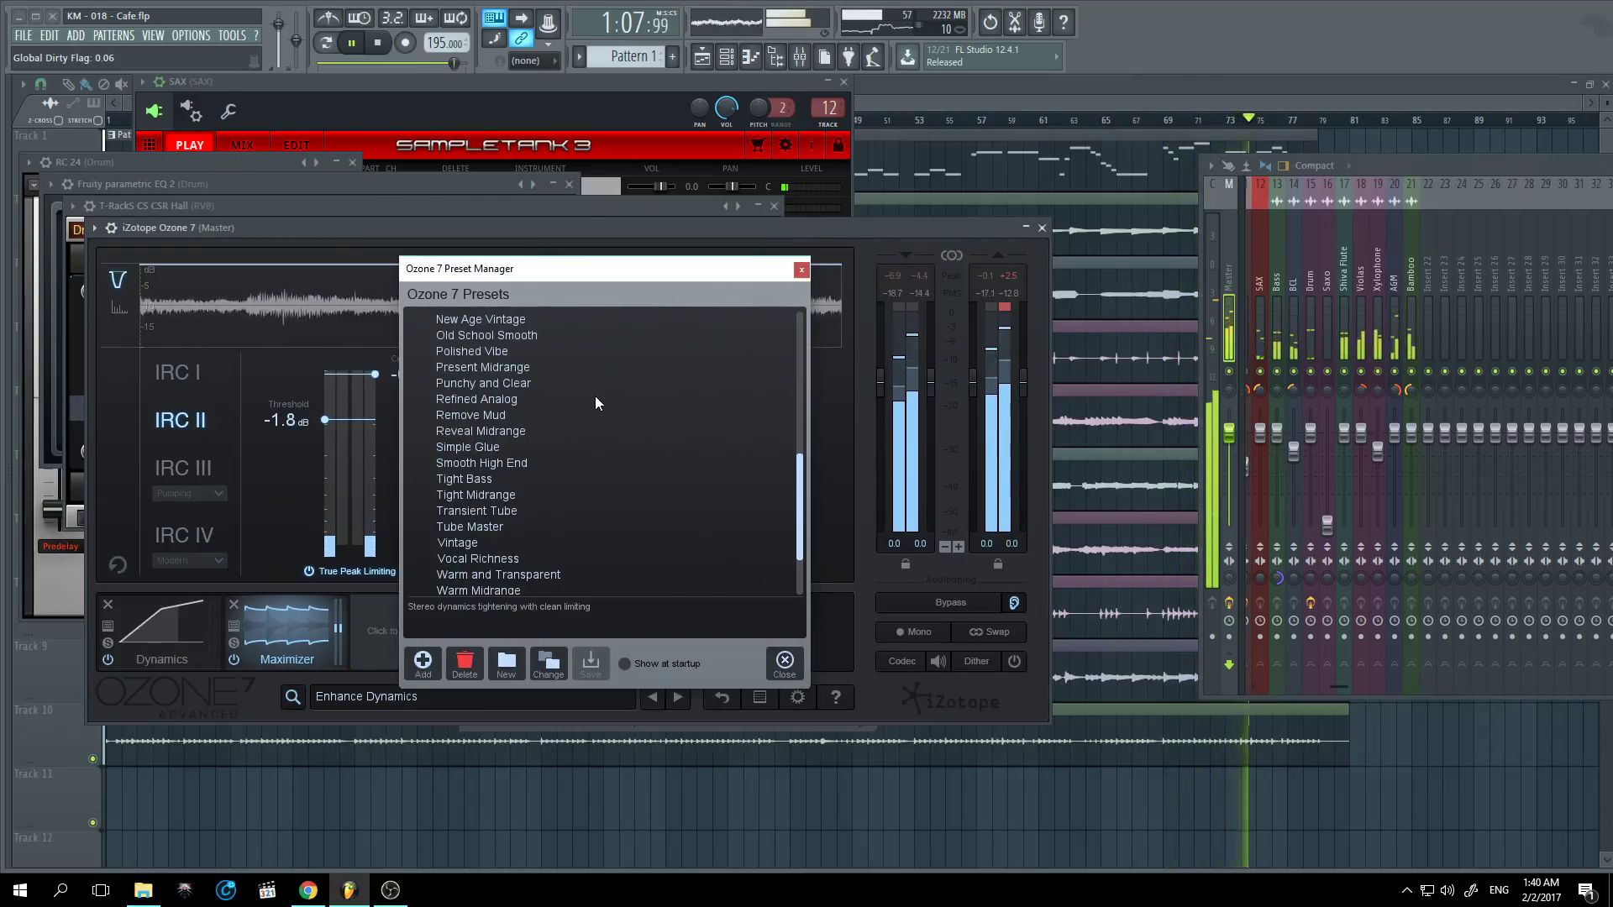
scroll(595, 396, "down", 2)
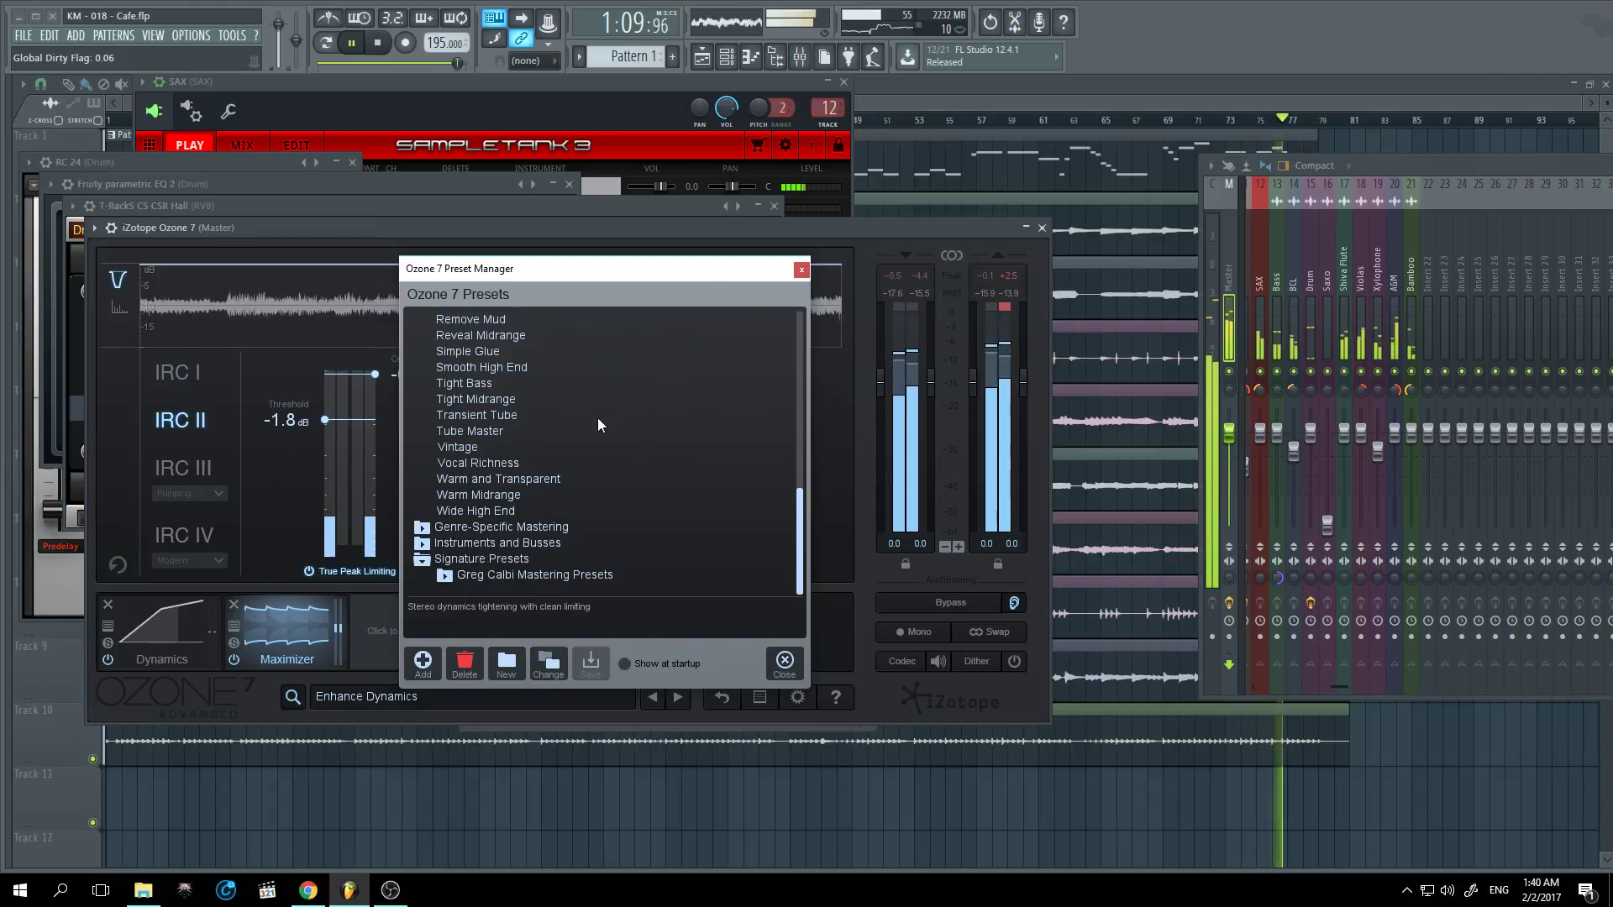
scroll(501, 510, "up", 10)
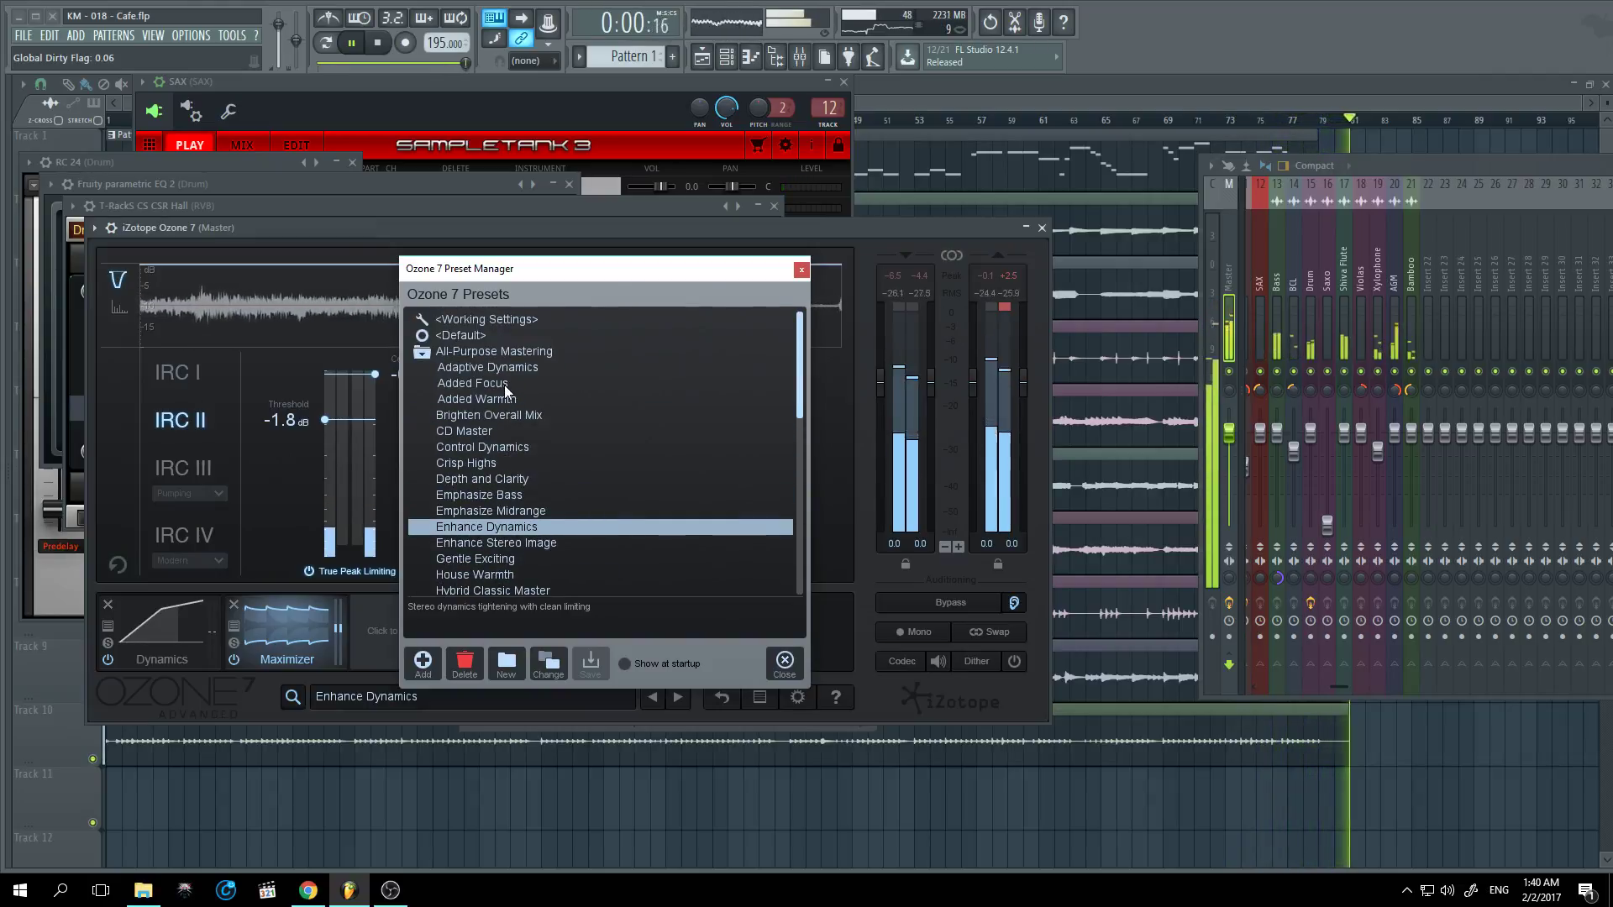
left_click(493, 385)
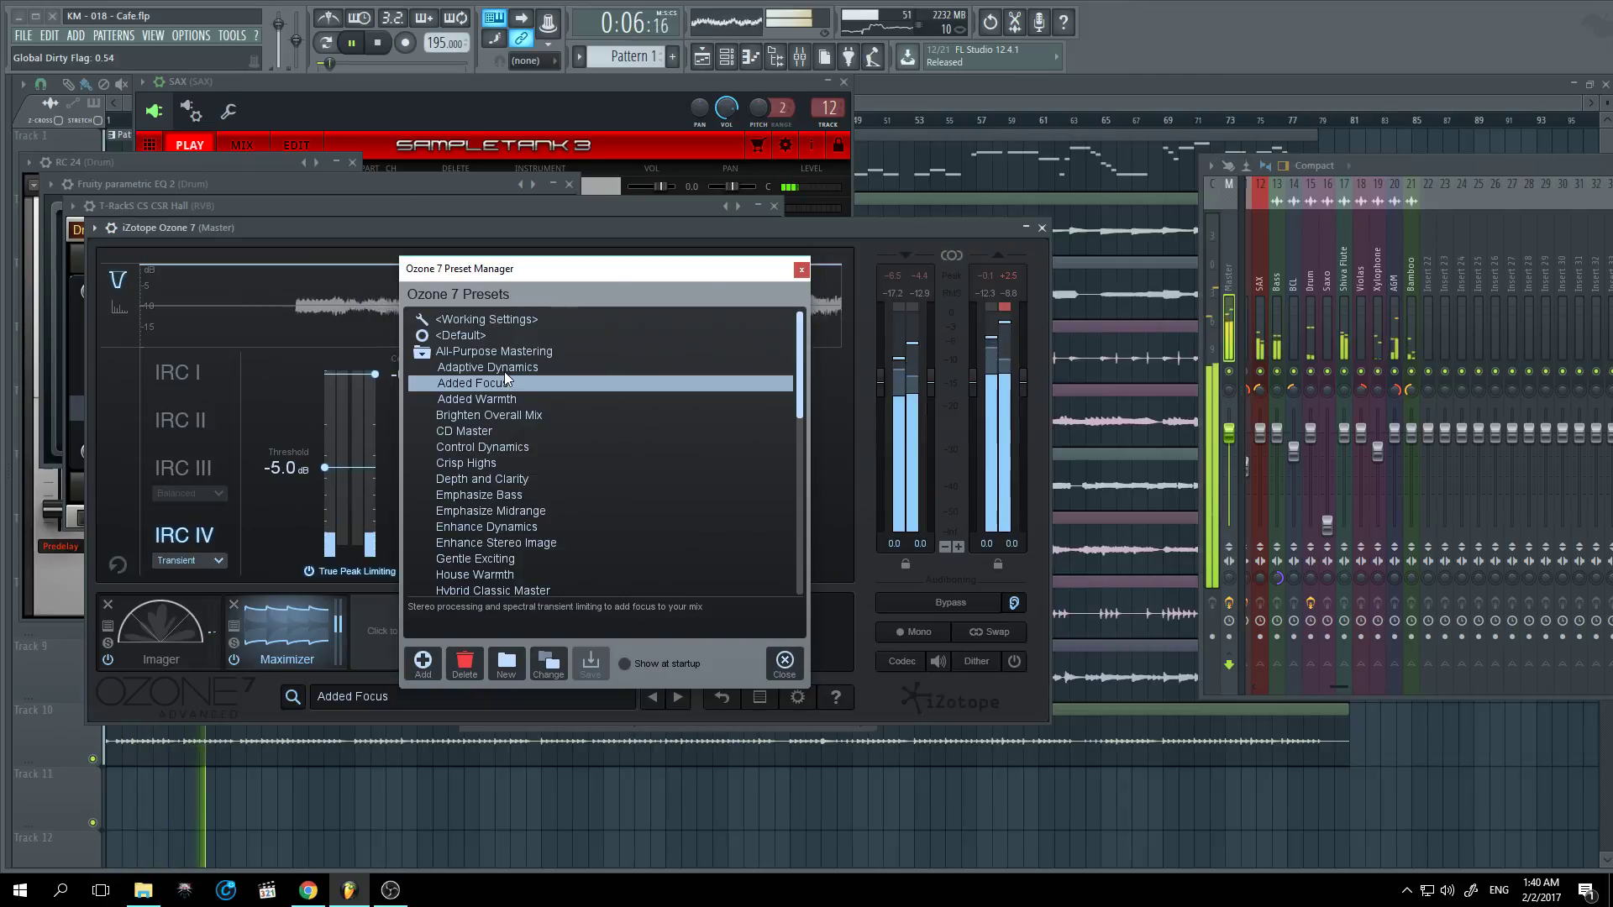
left_click(504, 370)
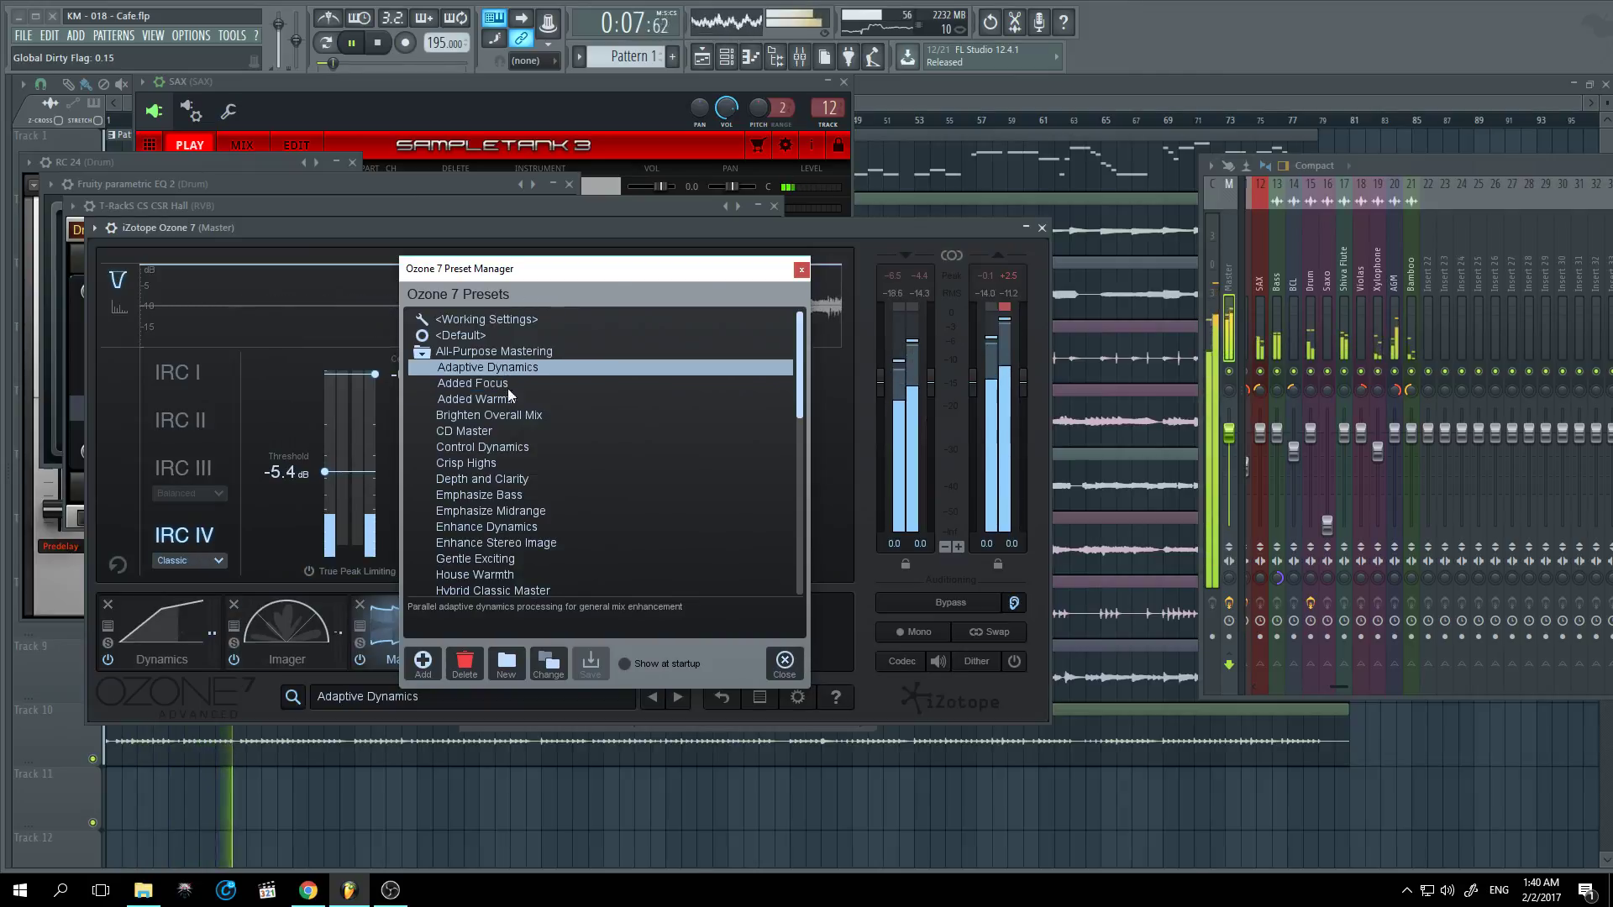
left_click(777, 662)
Step: Check the Imager and Dynamics modules and enable True Peak Limiting in the Maximizer
left_click(277, 626)
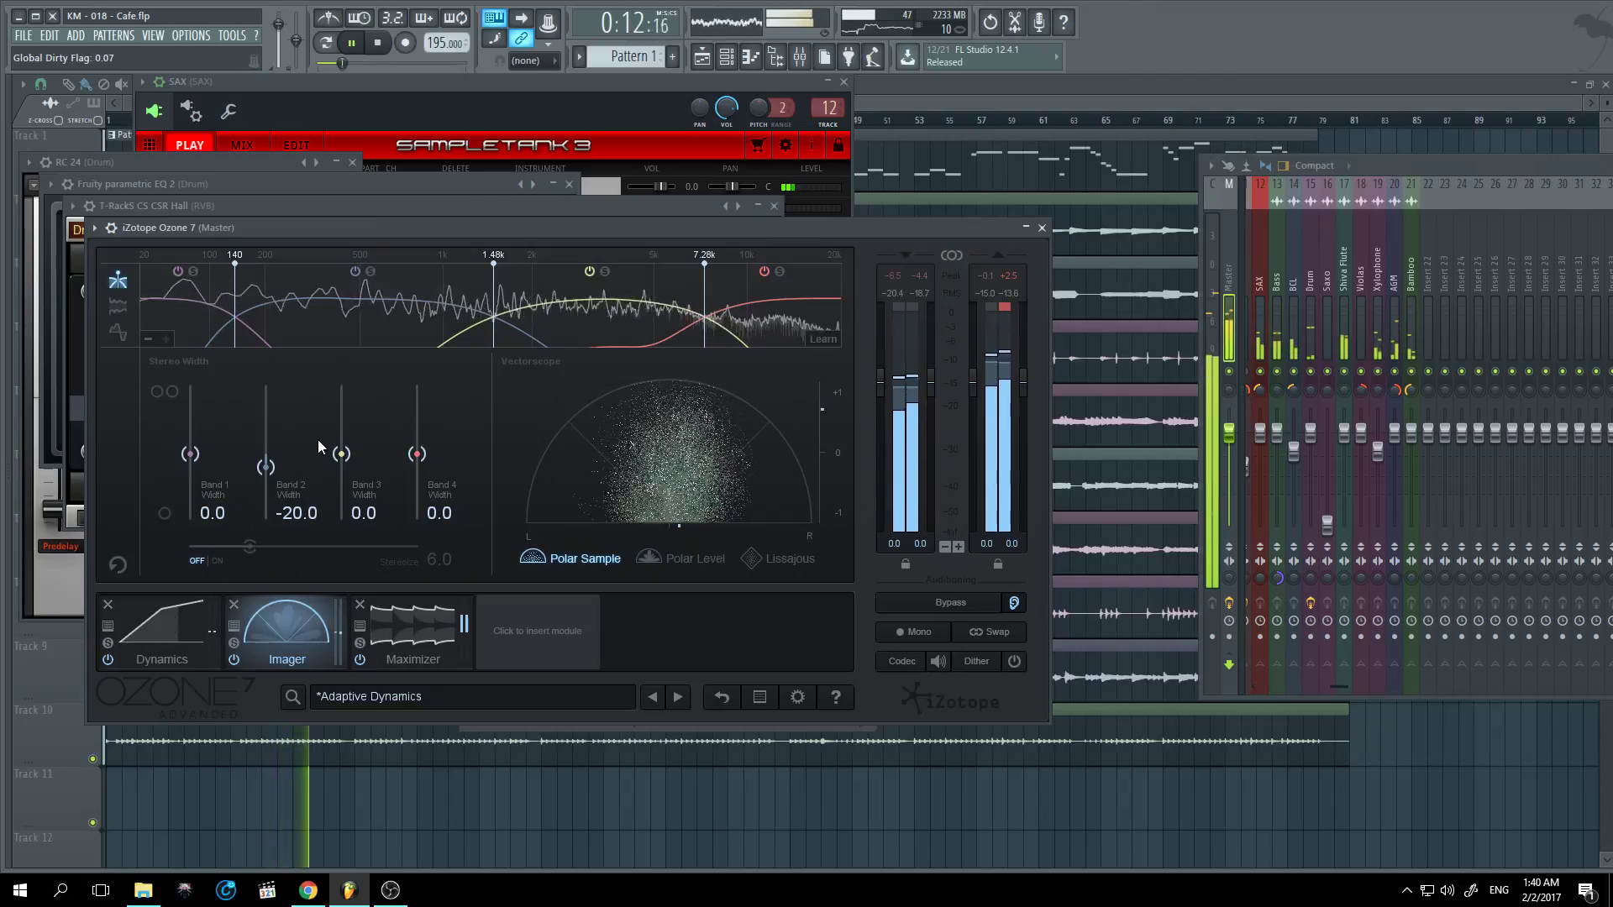
left_click(168, 608)
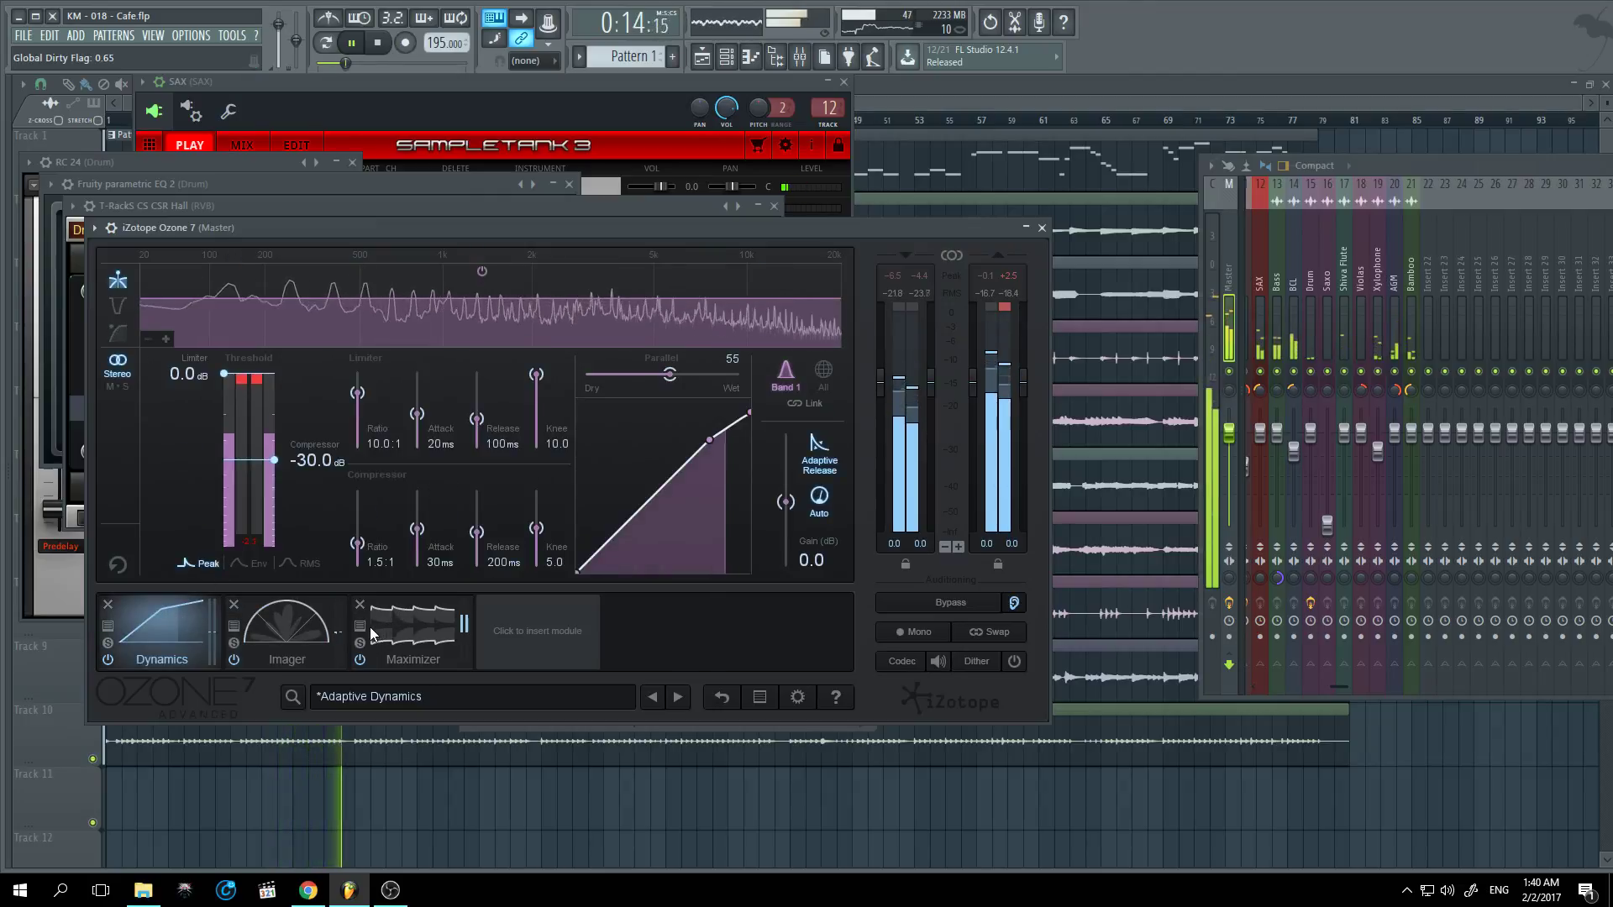
left_click(420, 628)
left_click(310, 572)
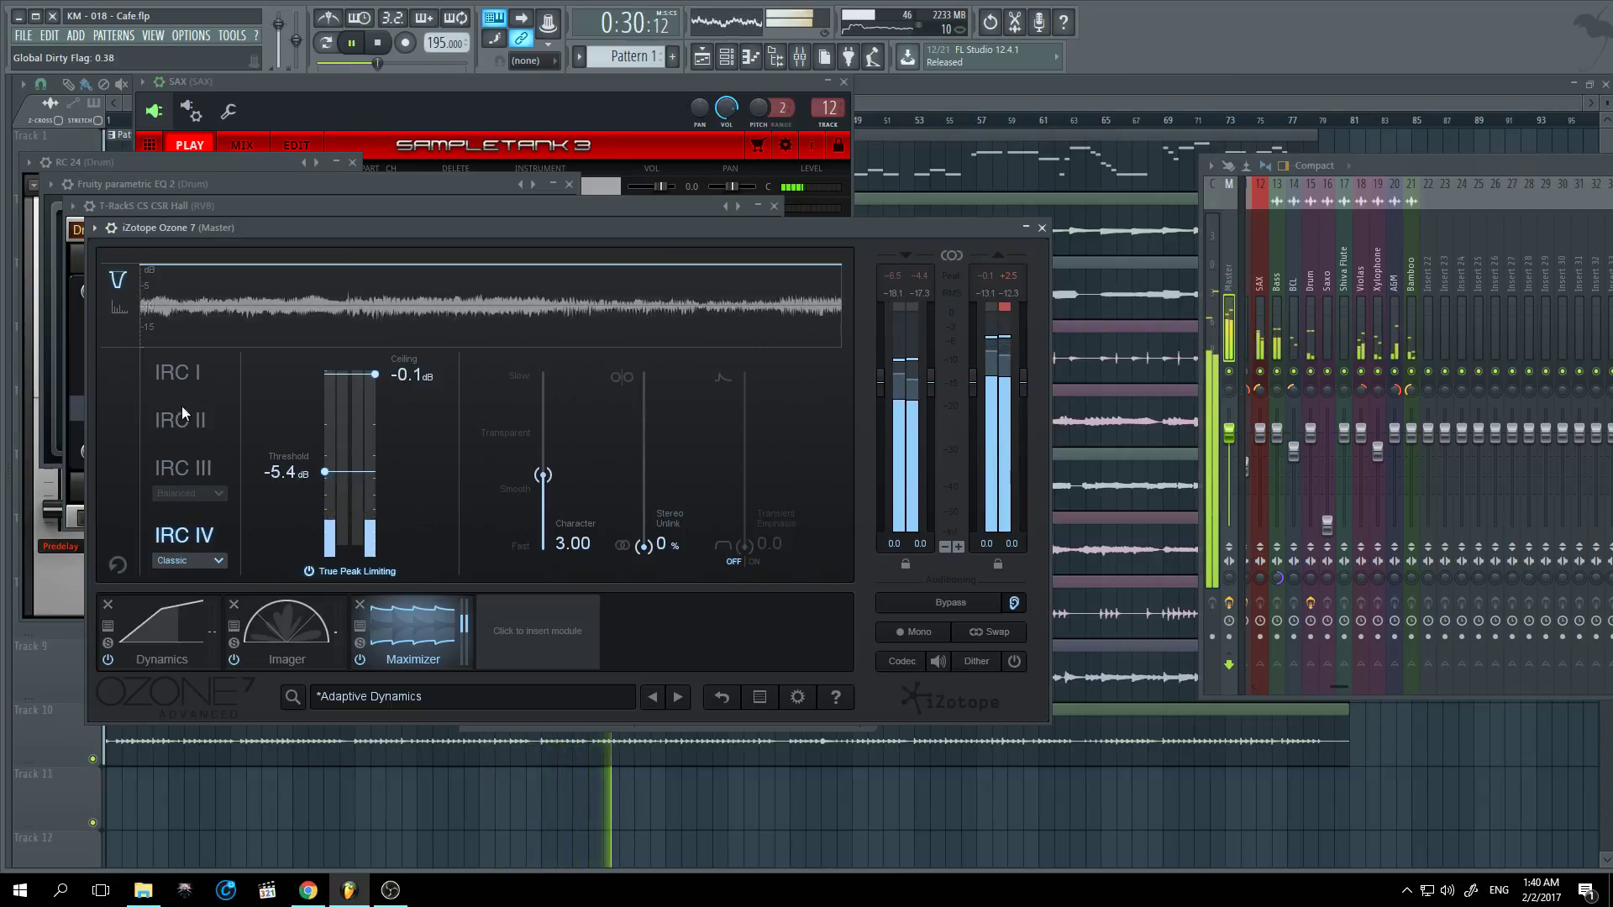
left_click(120, 308)
left_click(116, 285)
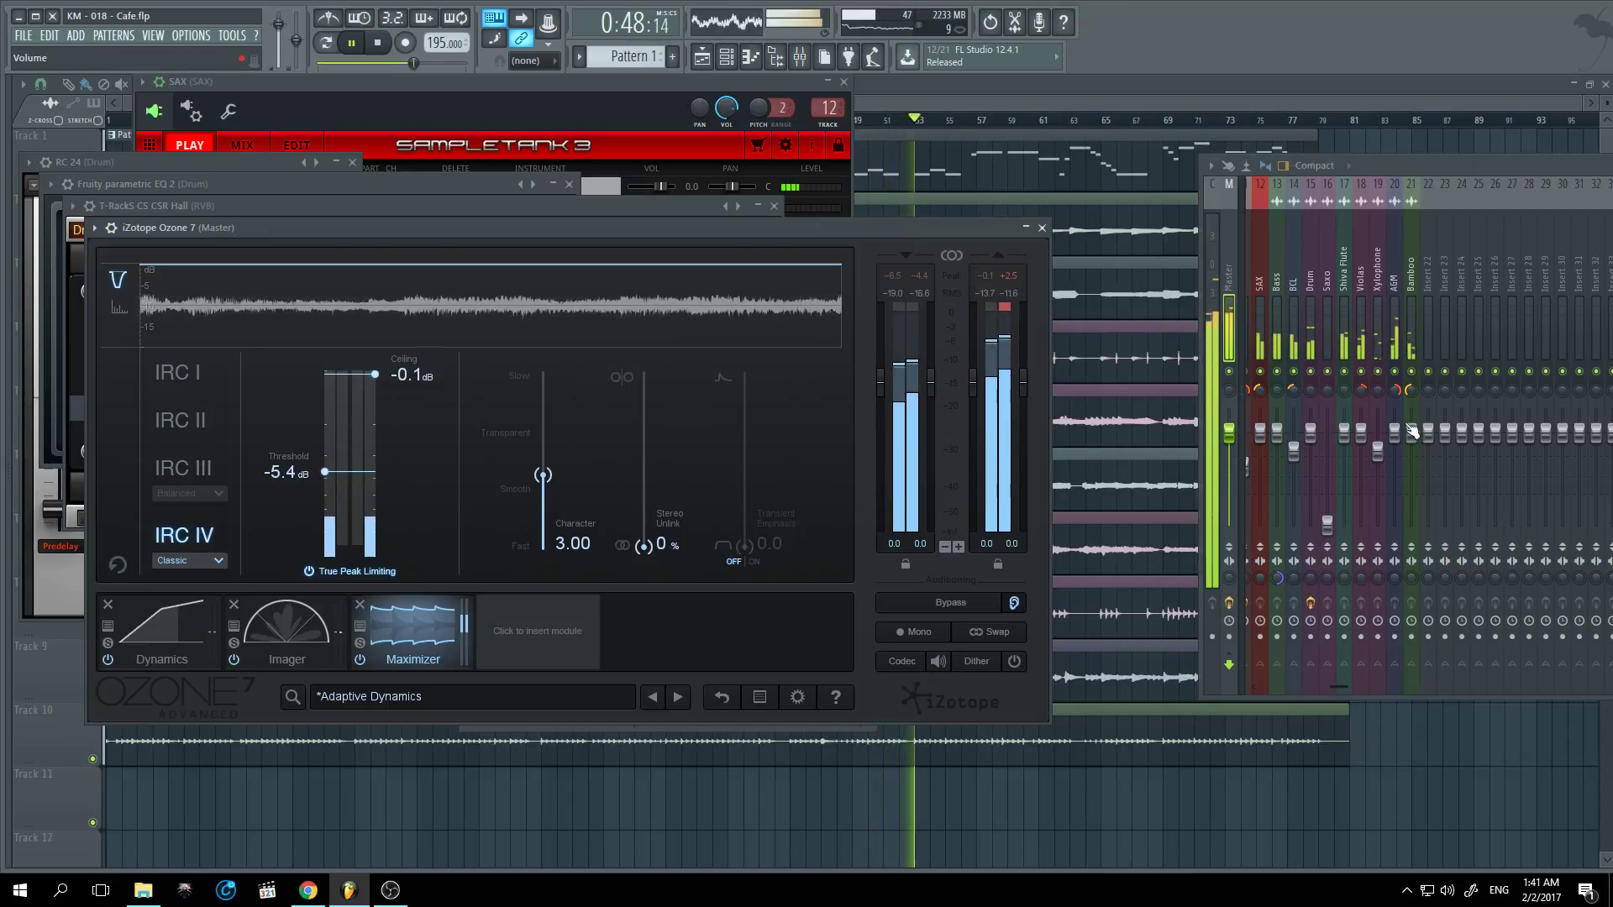
Step: Audition the Violas track in solo, restore the full mix and select the SAX track
right_click(1363, 372)
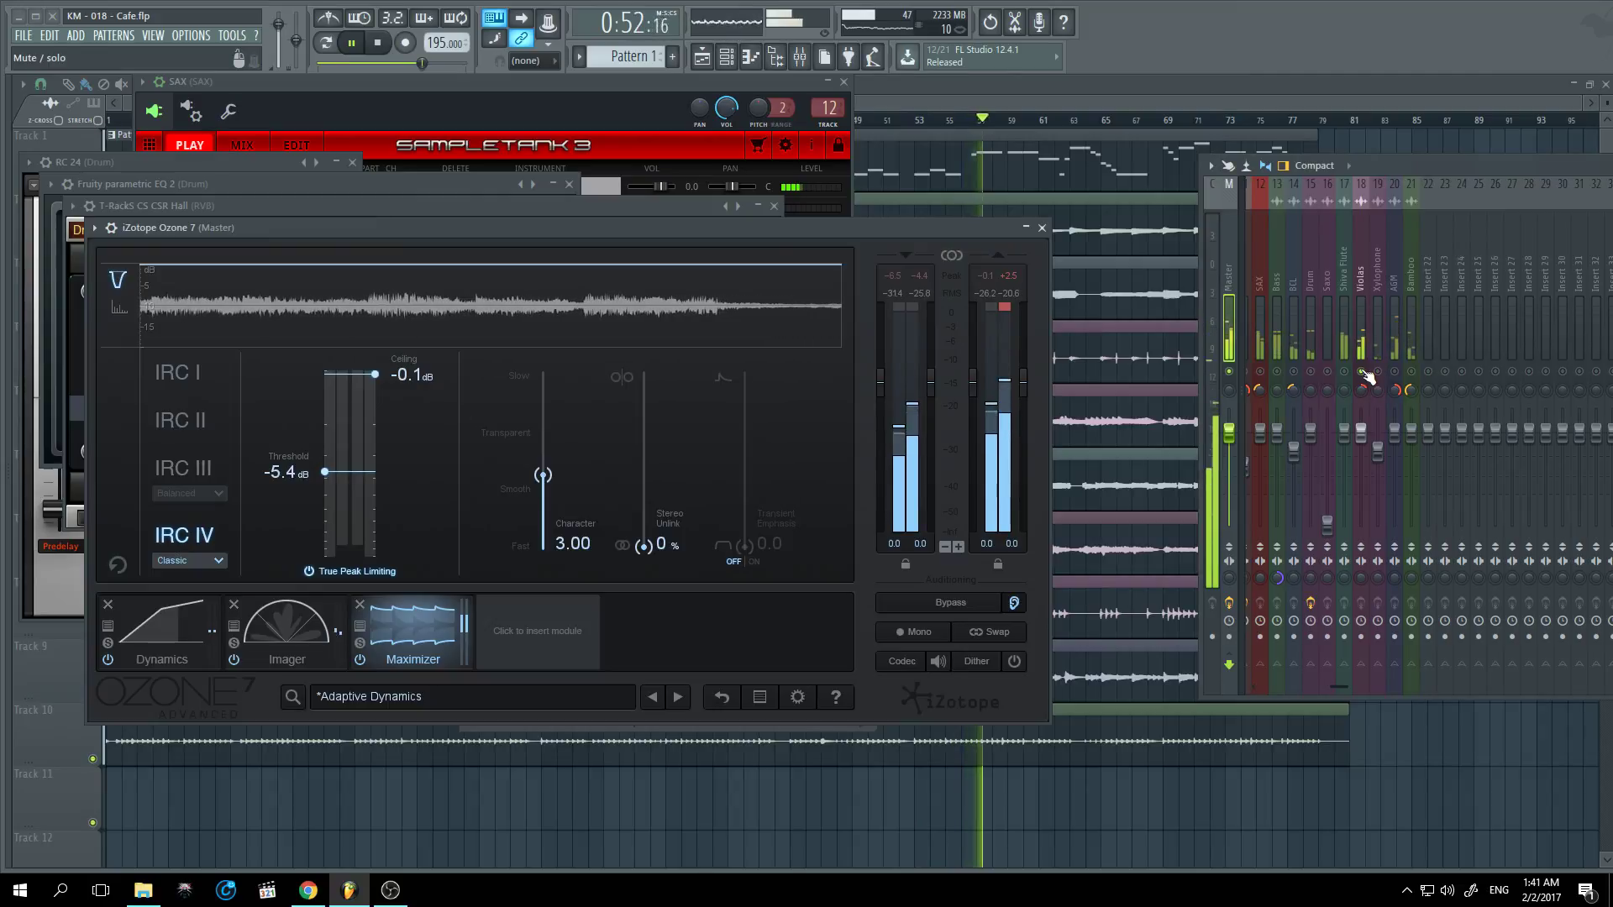
right_click(1363, 372)
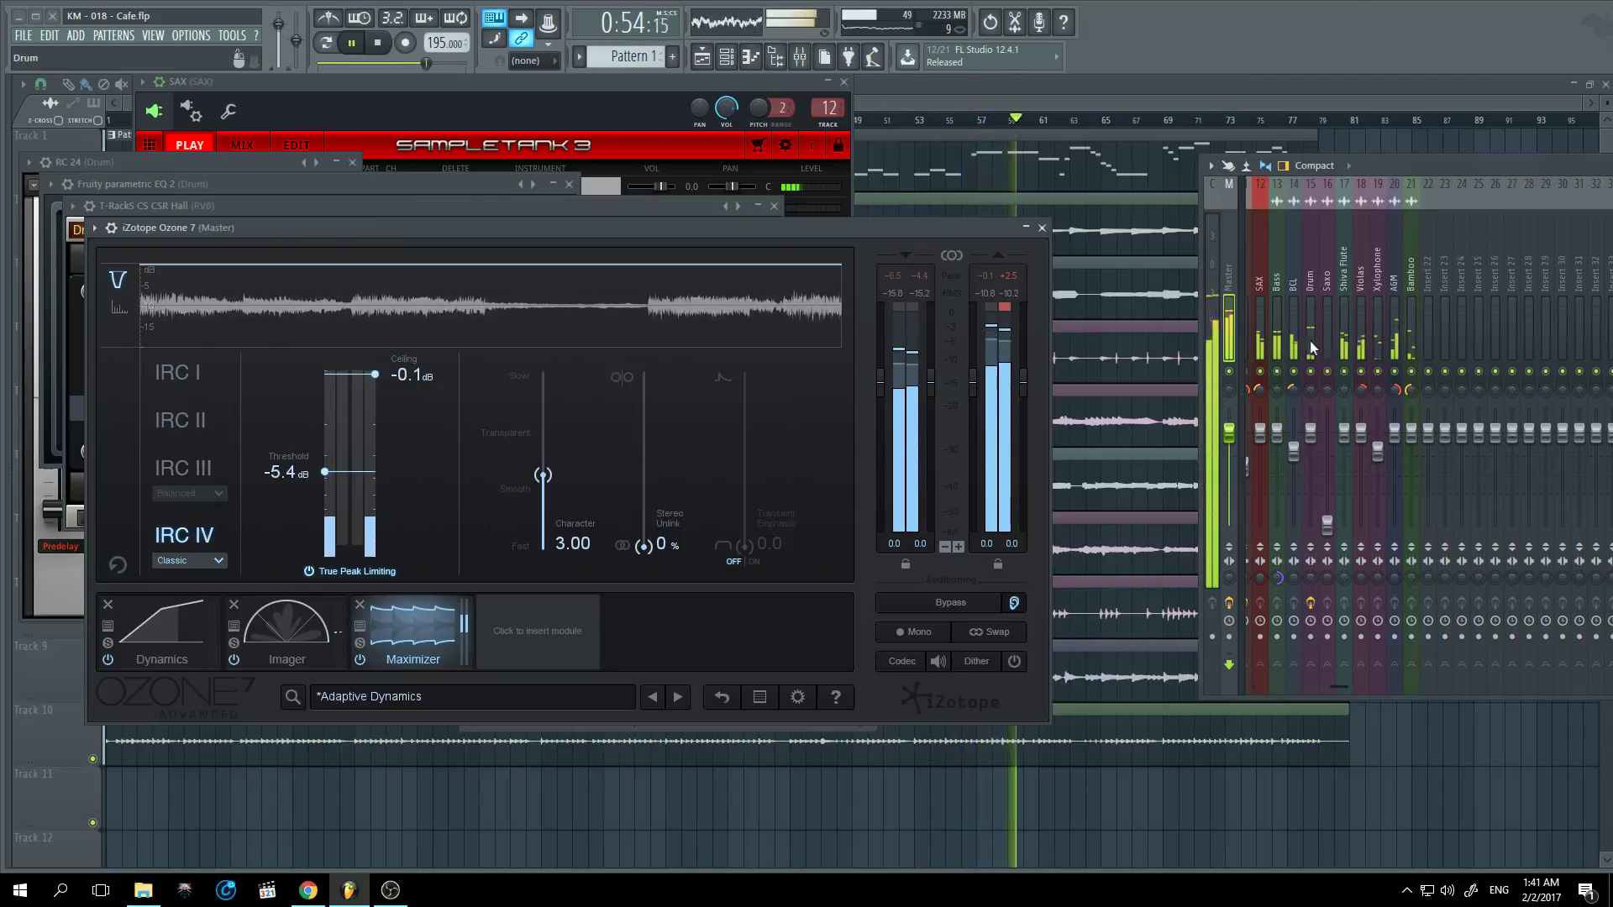
left_click(1262, 332)
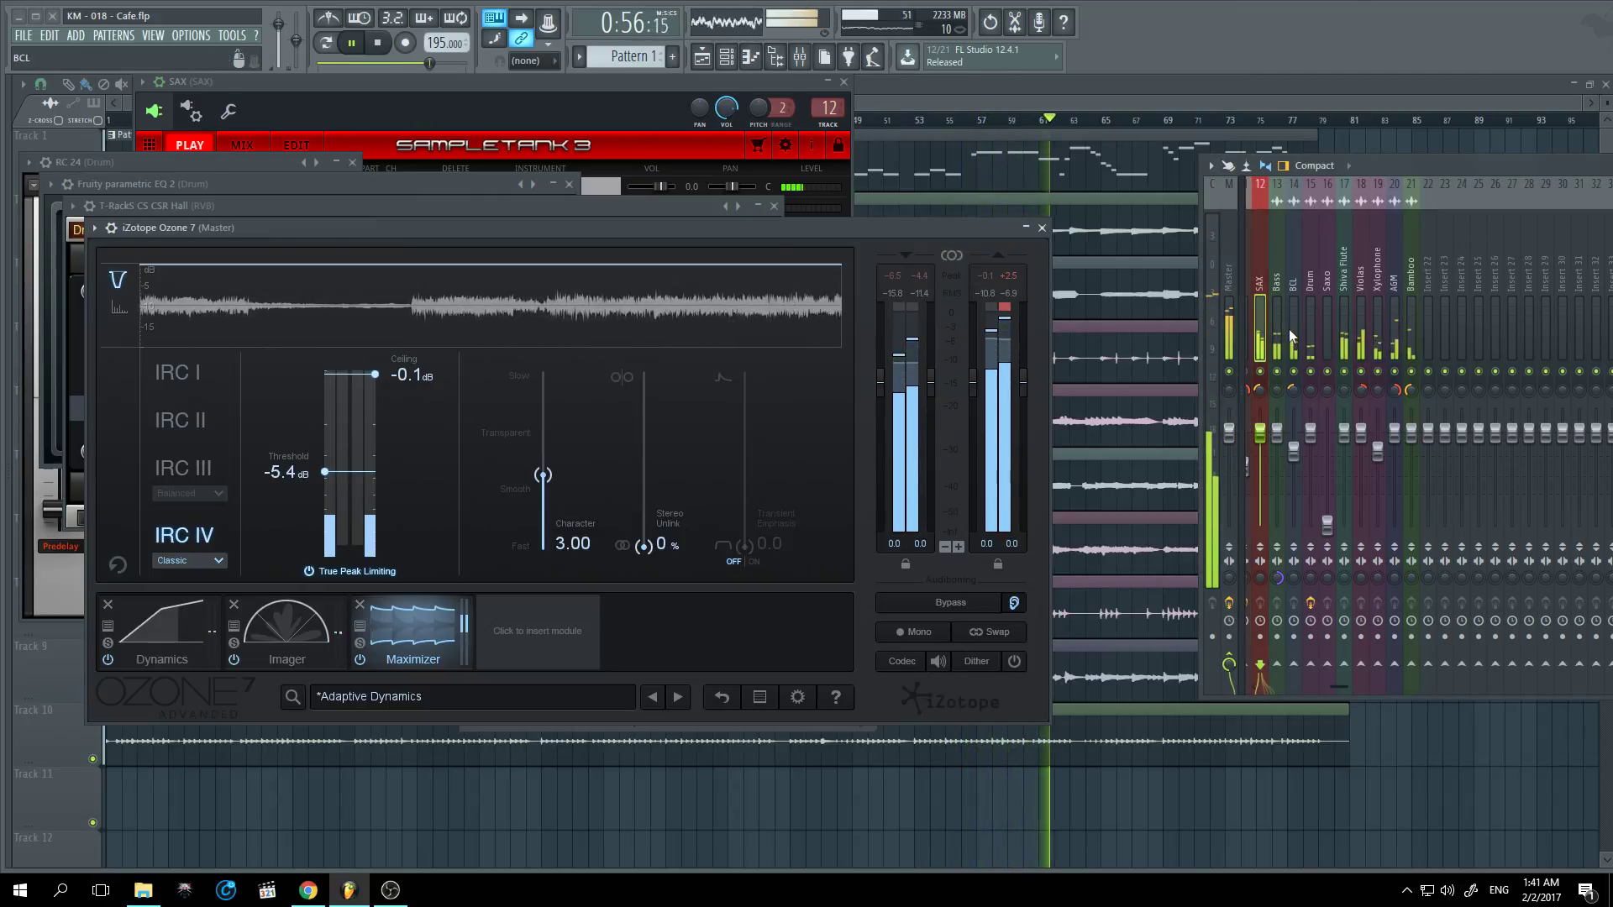
Step: Lower the Ozone 7 Maximizer threshold to -7.2 dB
left_click_drag(325, 472, 326, 501)
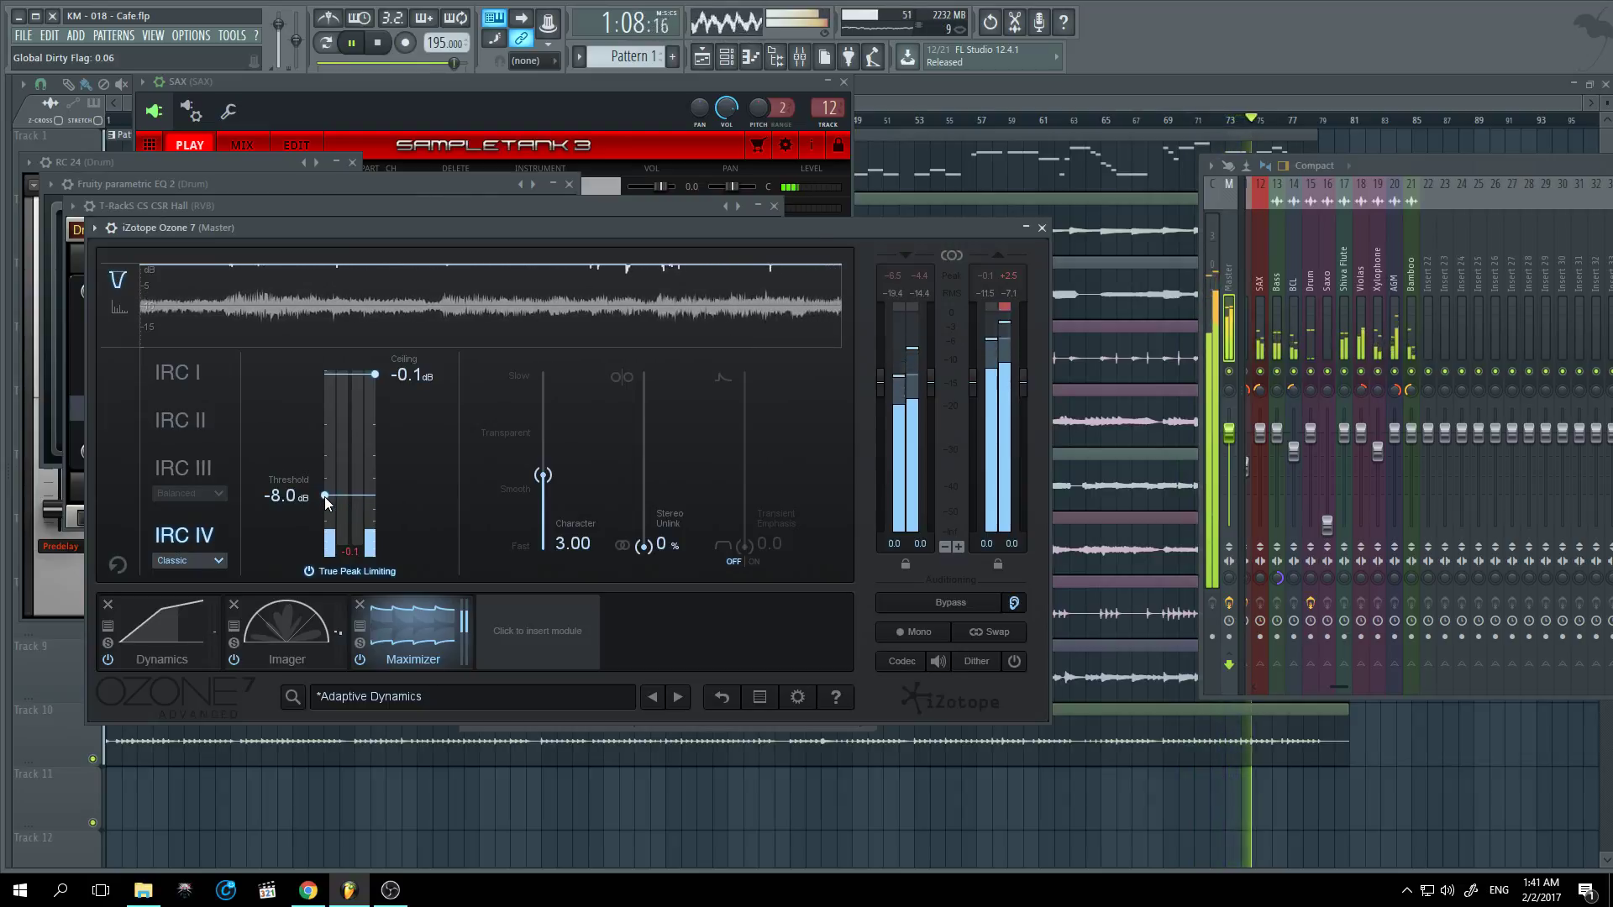
left_click_drag(327, 515, 328, 497)
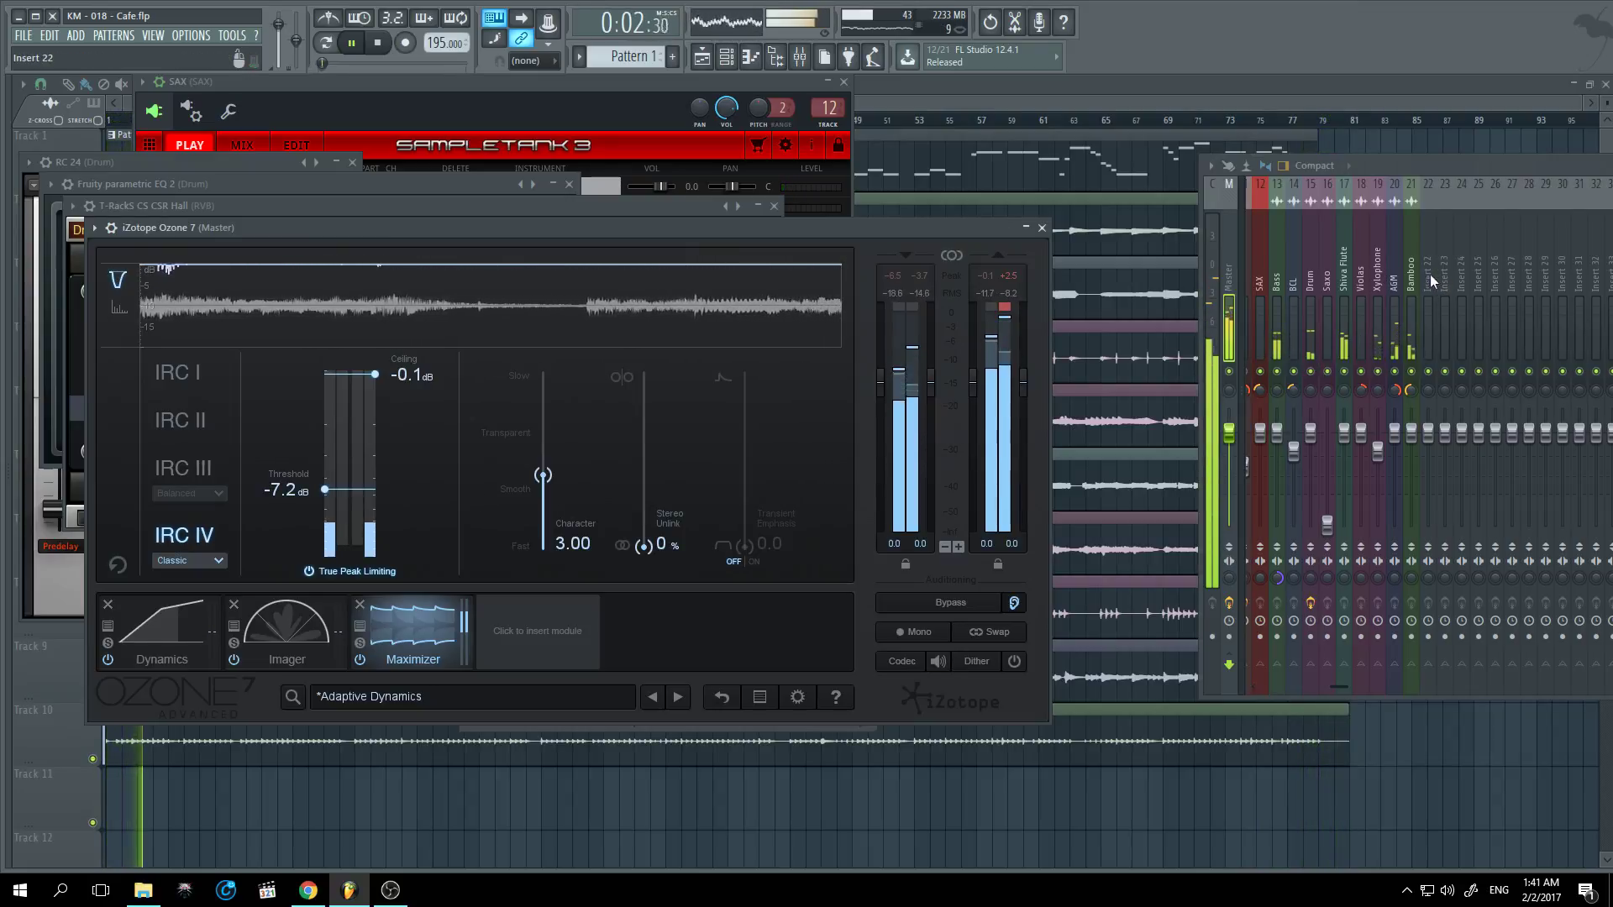
Step: Bring the mixer back into full view and pan the AGM track to 44% right
left_click_drag(1458, 158, 628, 209)
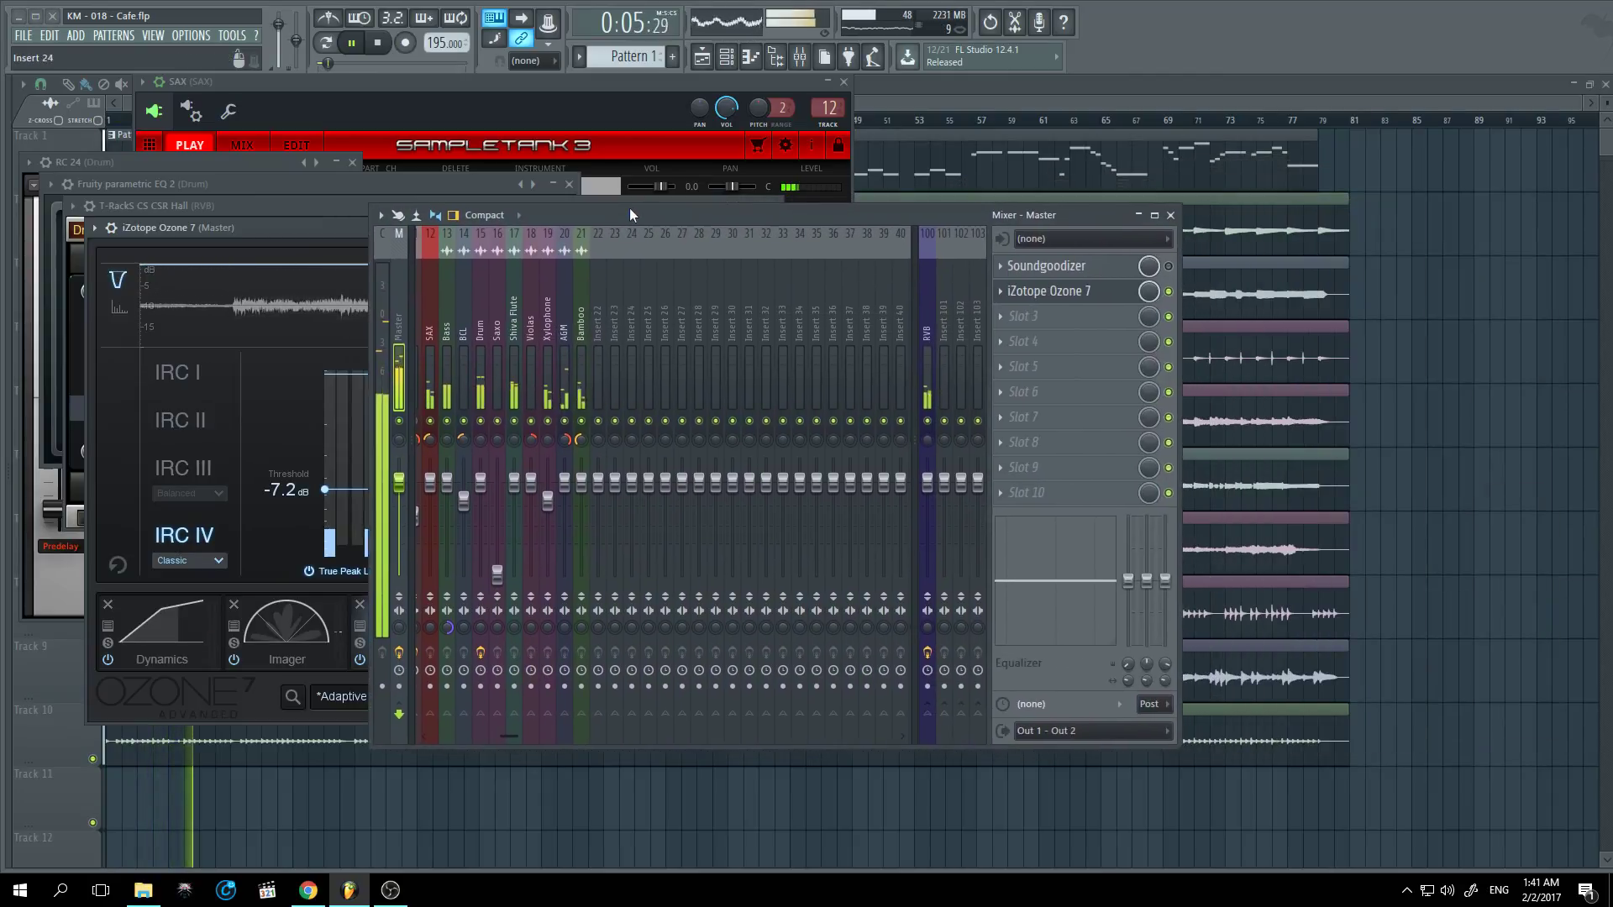
left_click(561, 376)
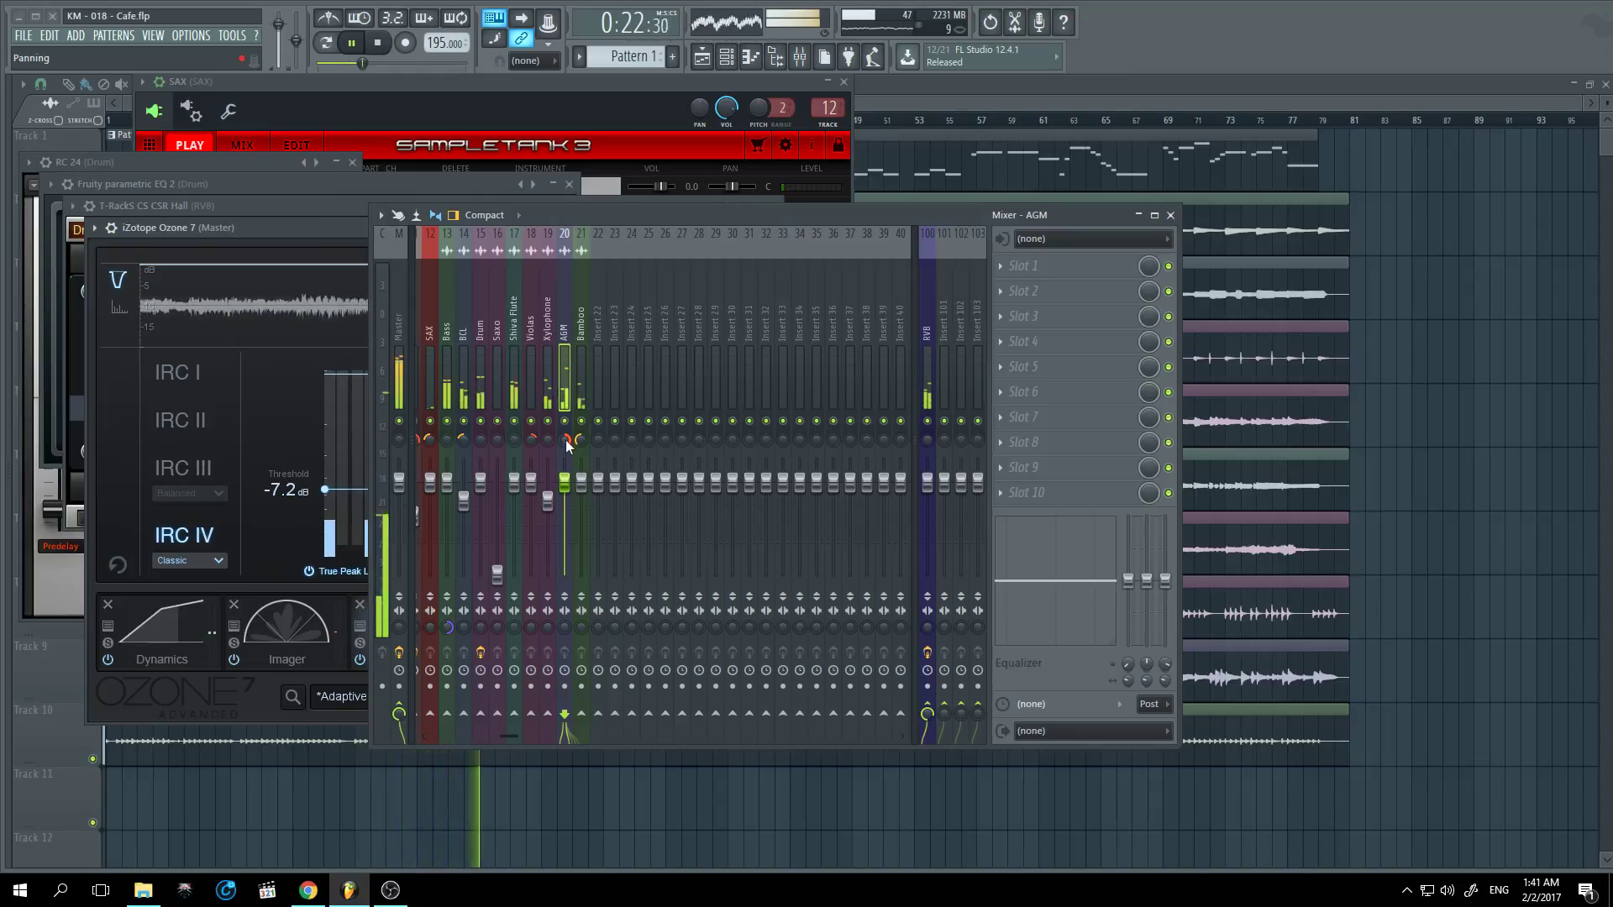
left_click_drag(566, 440, 567, 440)
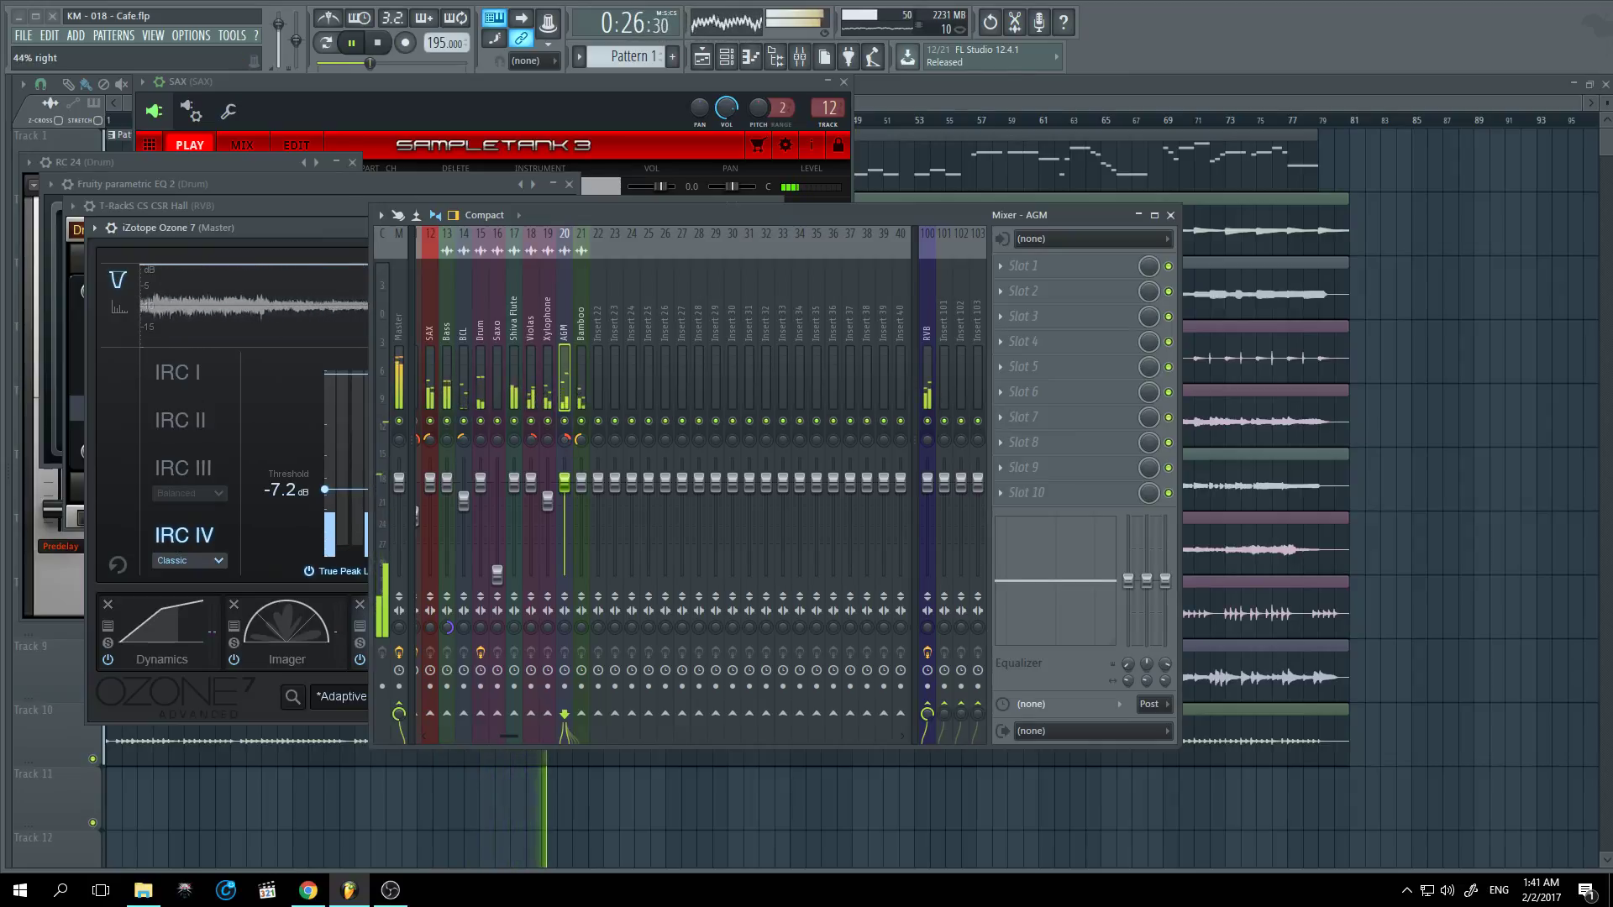
Step: Audition the AGM track in solo, restore the full mix and check the Master track
left_click_drag(566, 440, 567, 440)
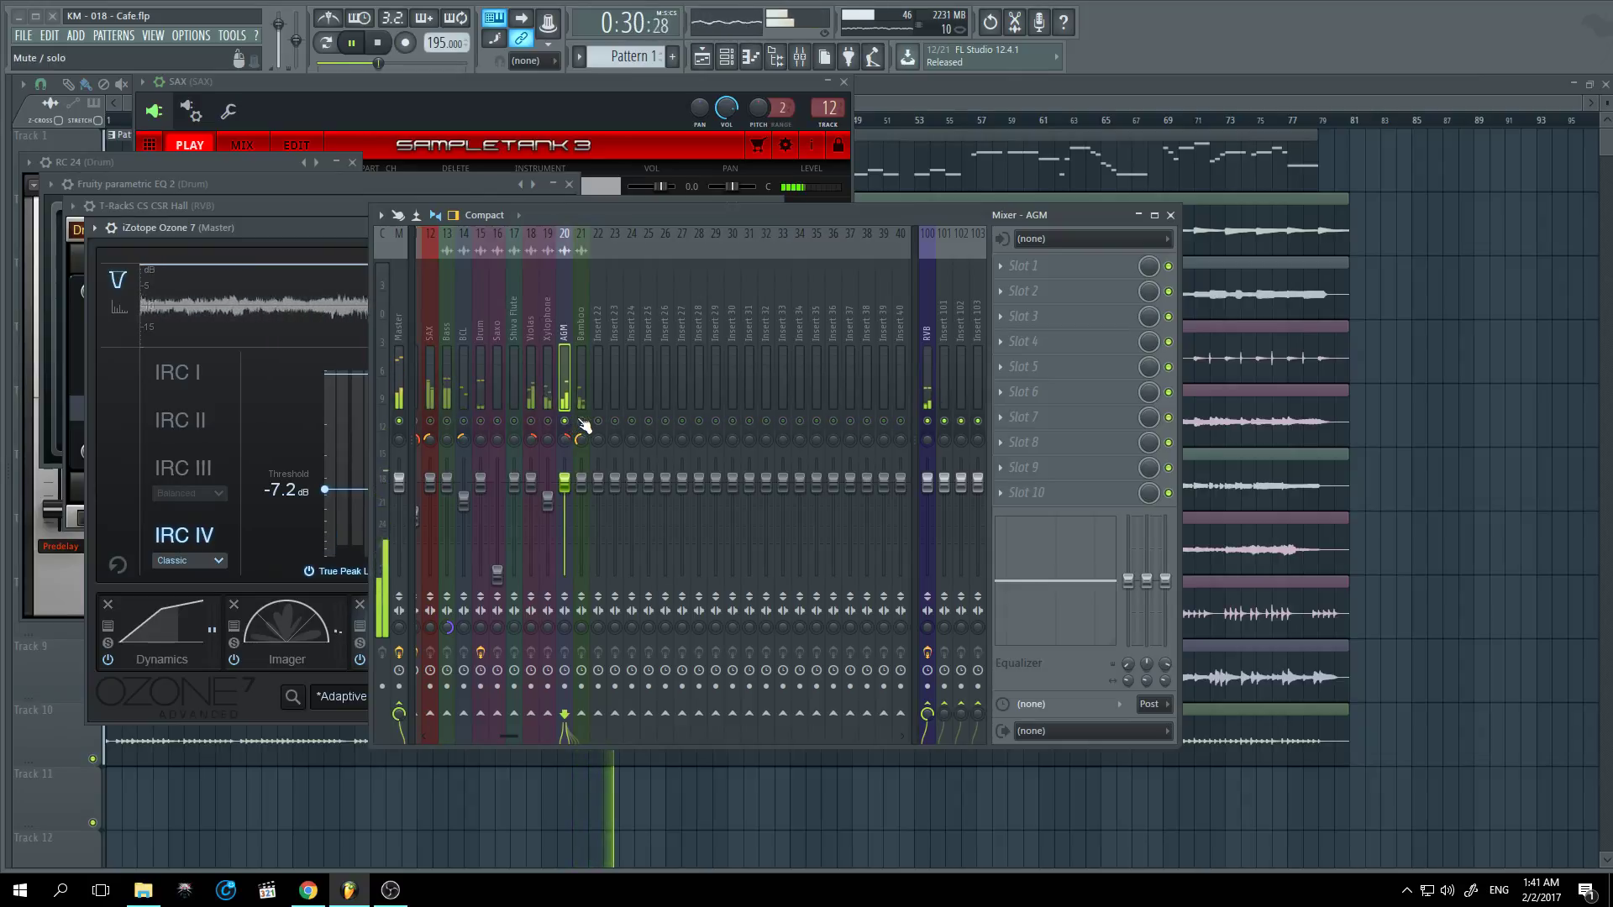
right_click(550, 423)
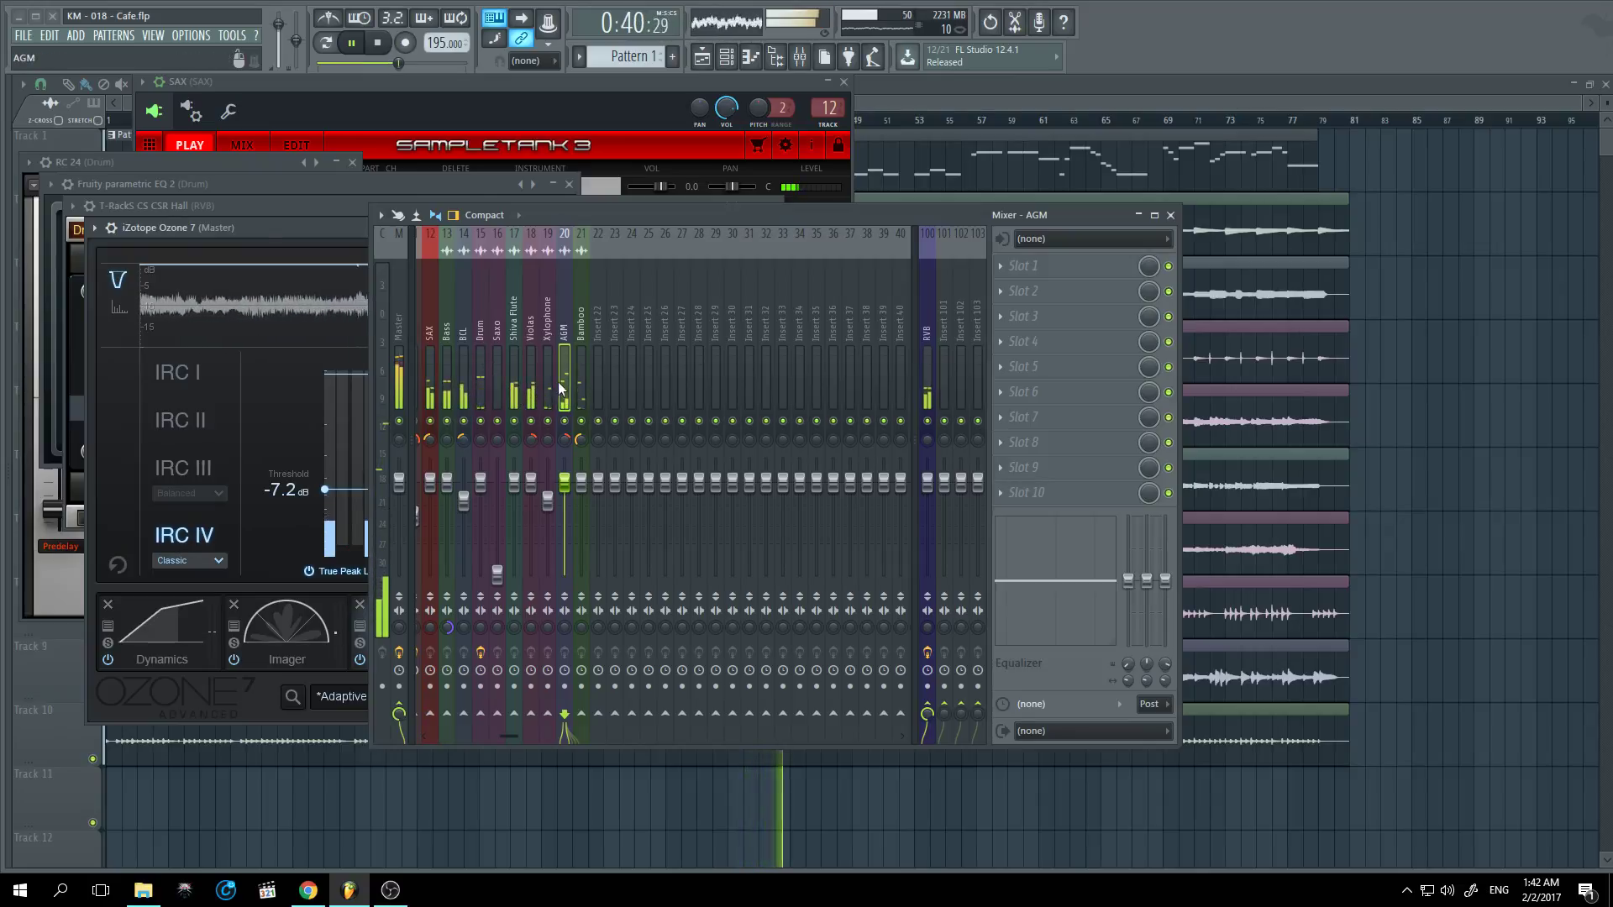
left_click(401, 373)
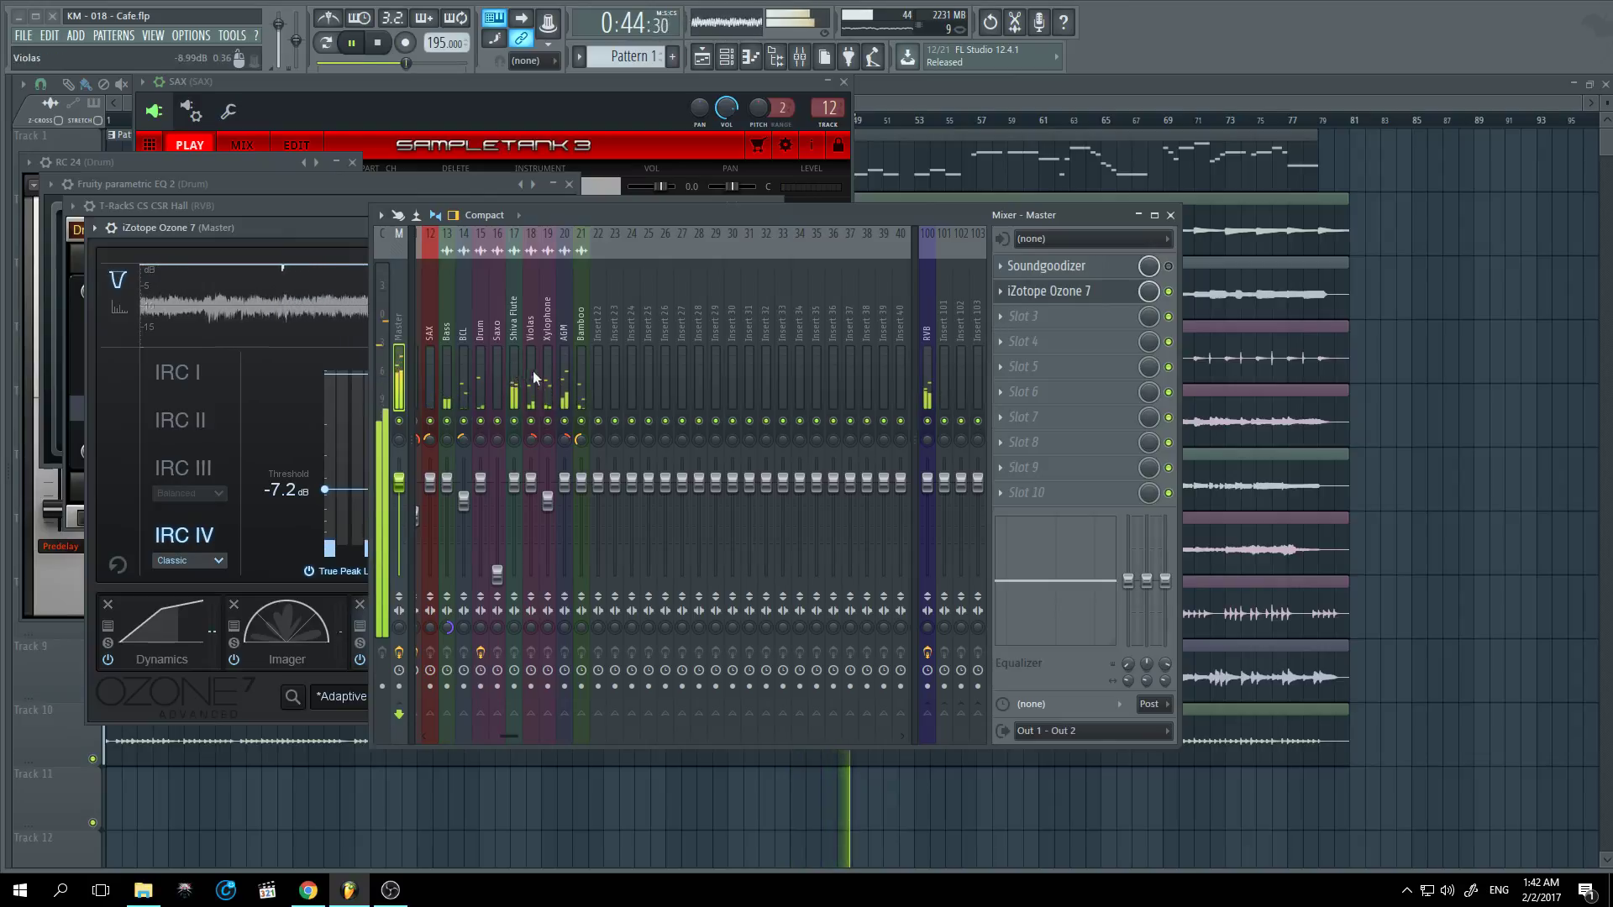
Step: Load Fruity Parametric EQ 2 in the first effect slot of the AGM track and move the mixer clear of the plugin windows
left_click(564, 382)
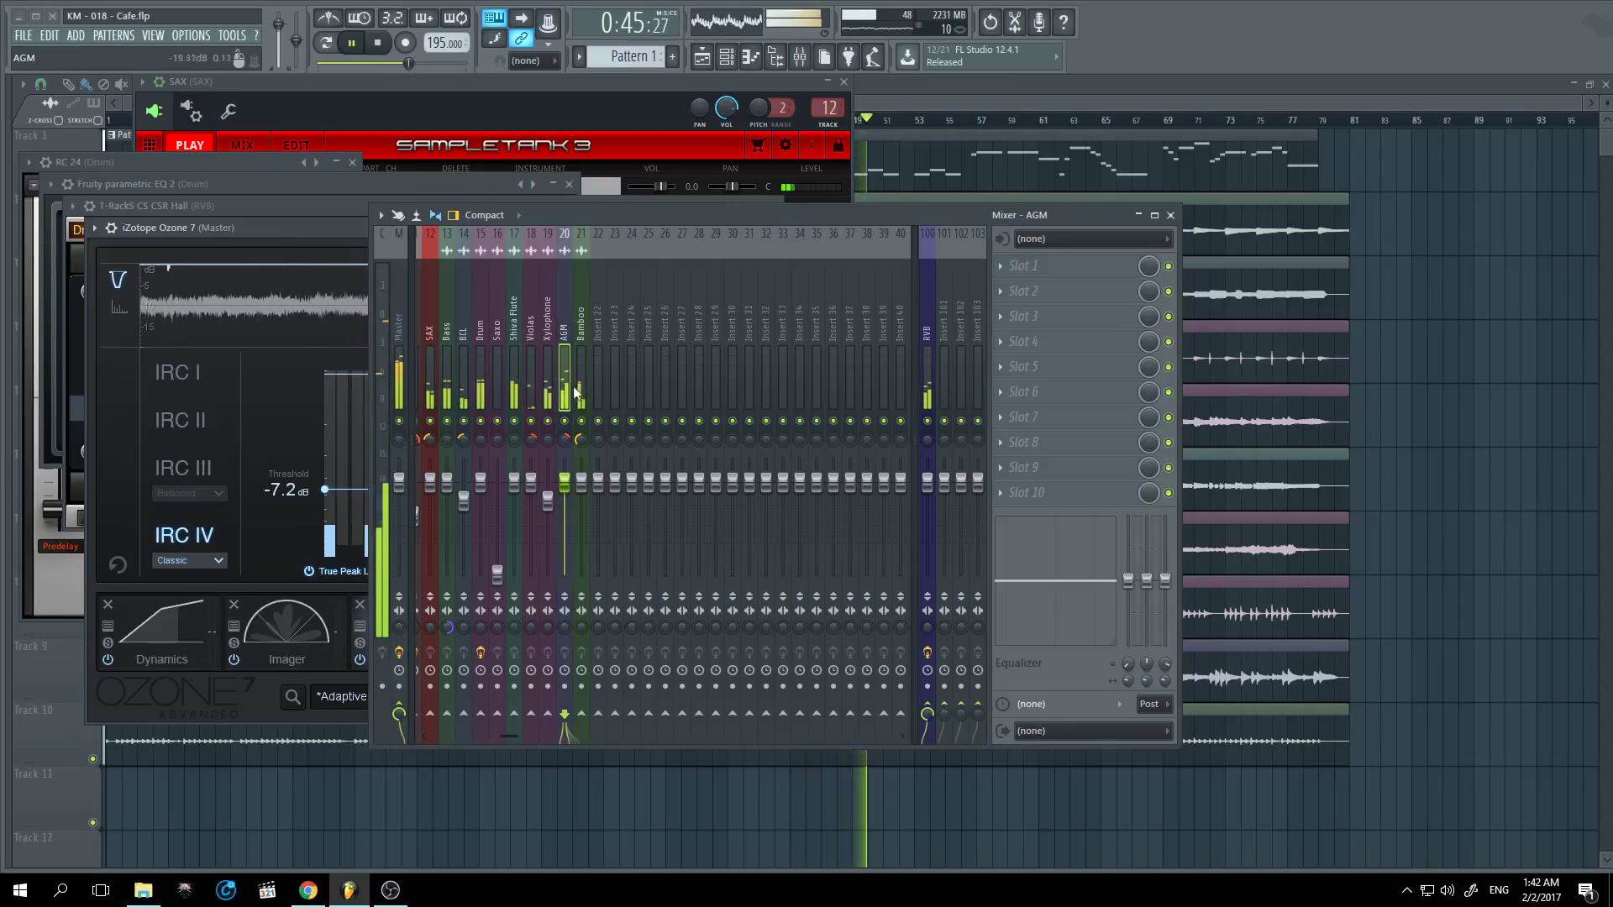
left_click(1000, 270)
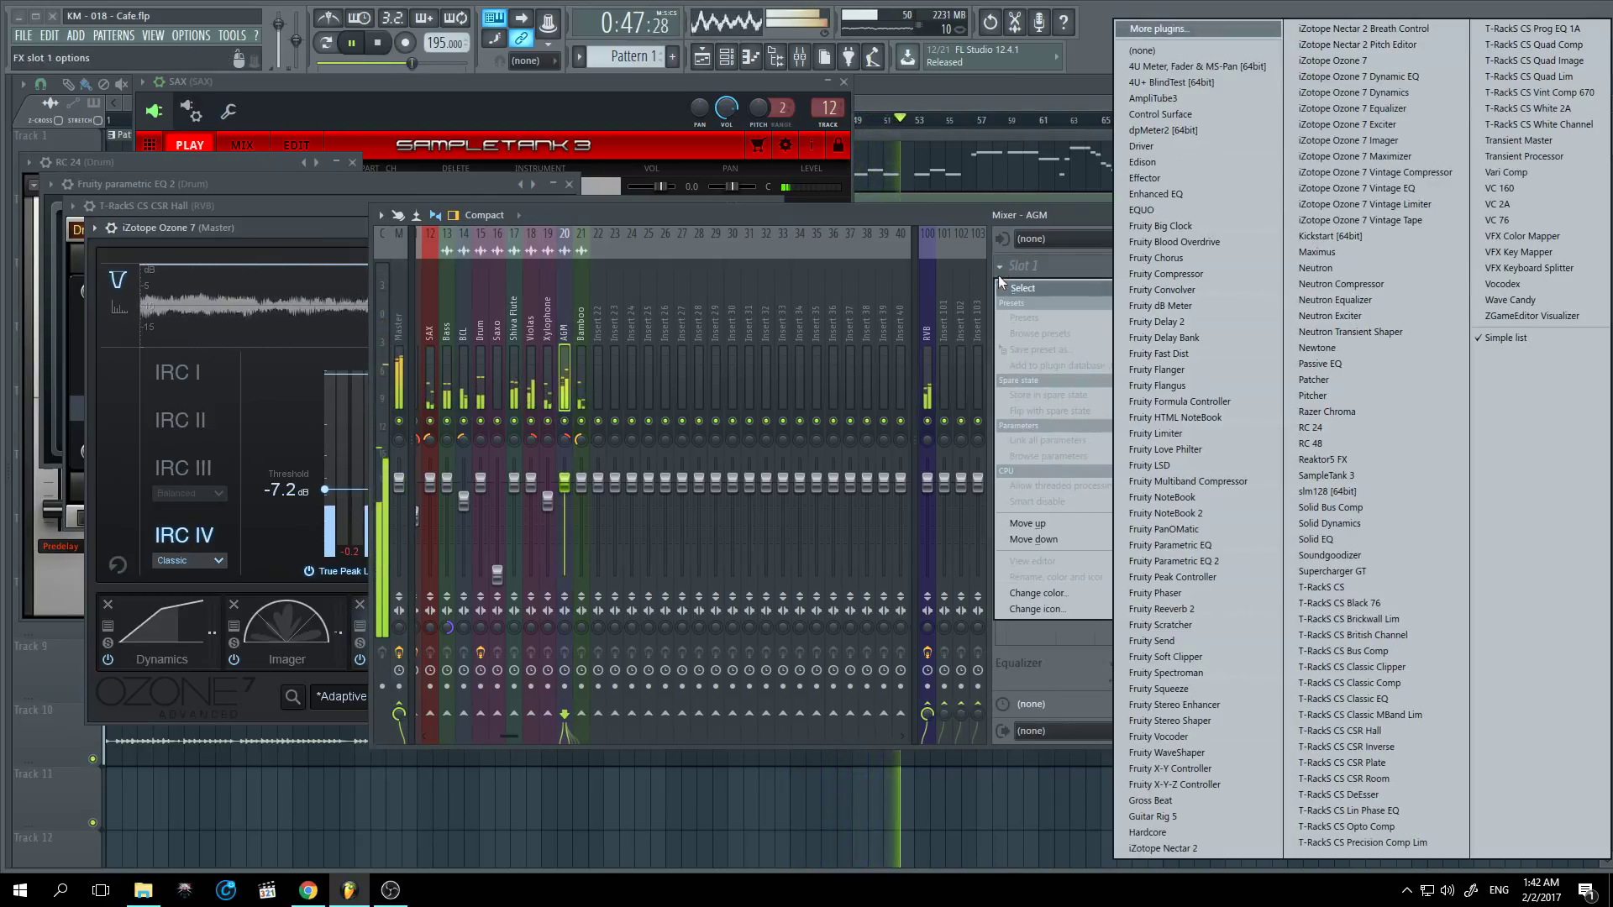
left_click(1169, 562)
left_click_drag(853, 215, 1210, 253)
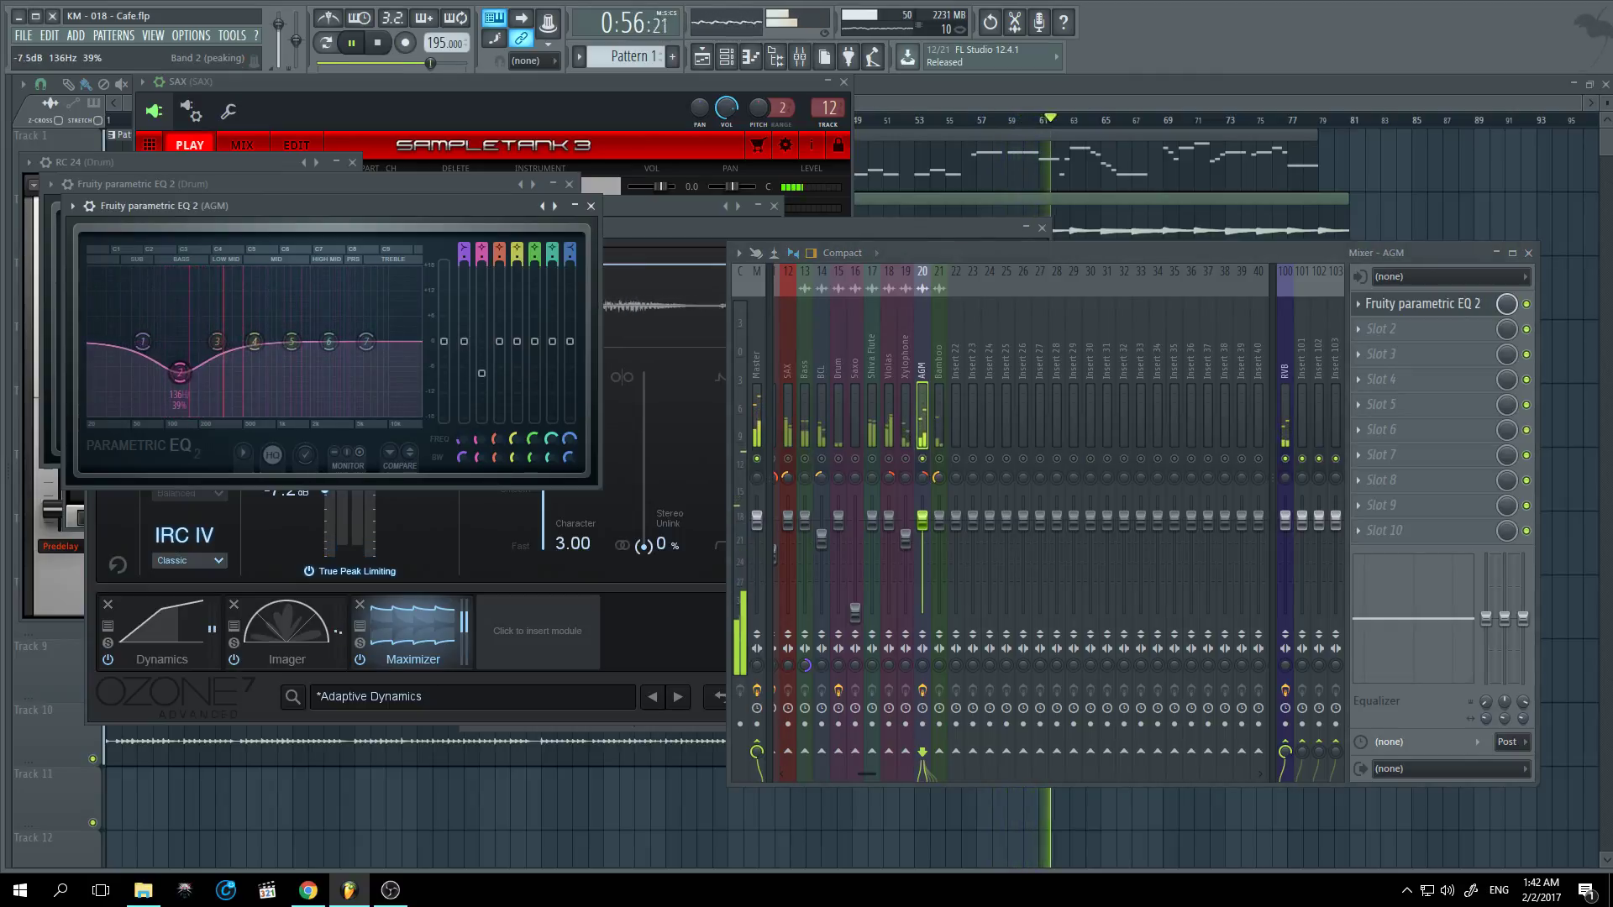
Step: Cut the low end of the AGM track by lowering bands 1 and 2 of its parametric EQ
left_click_drag(482, 341, 483, 377)
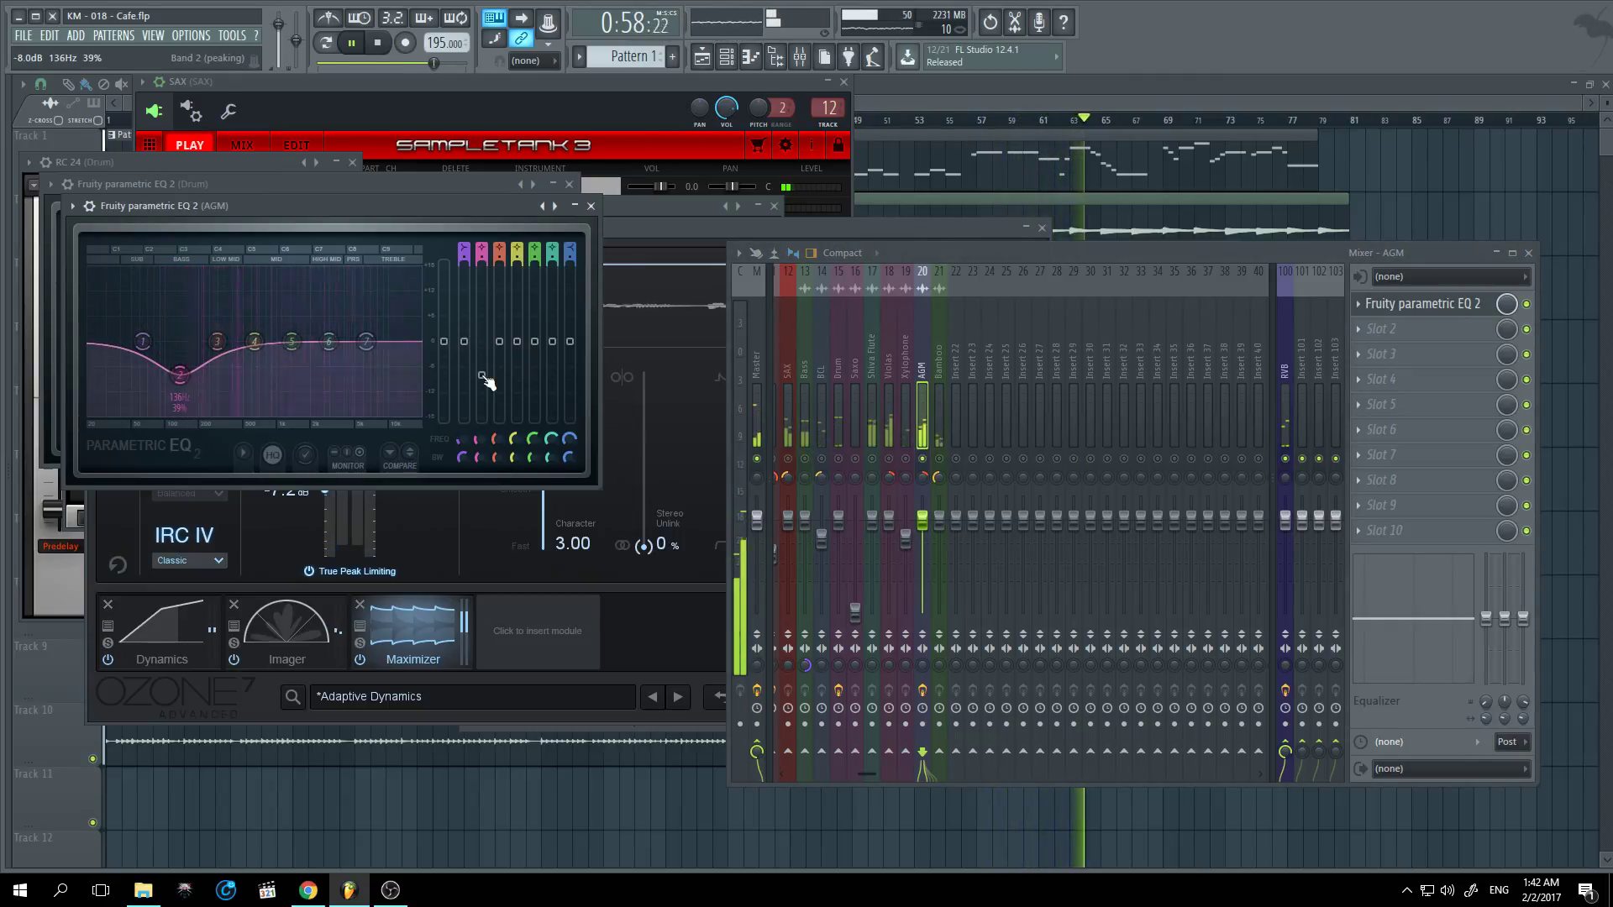
right_click(485, 378)
left_click(486, 381)
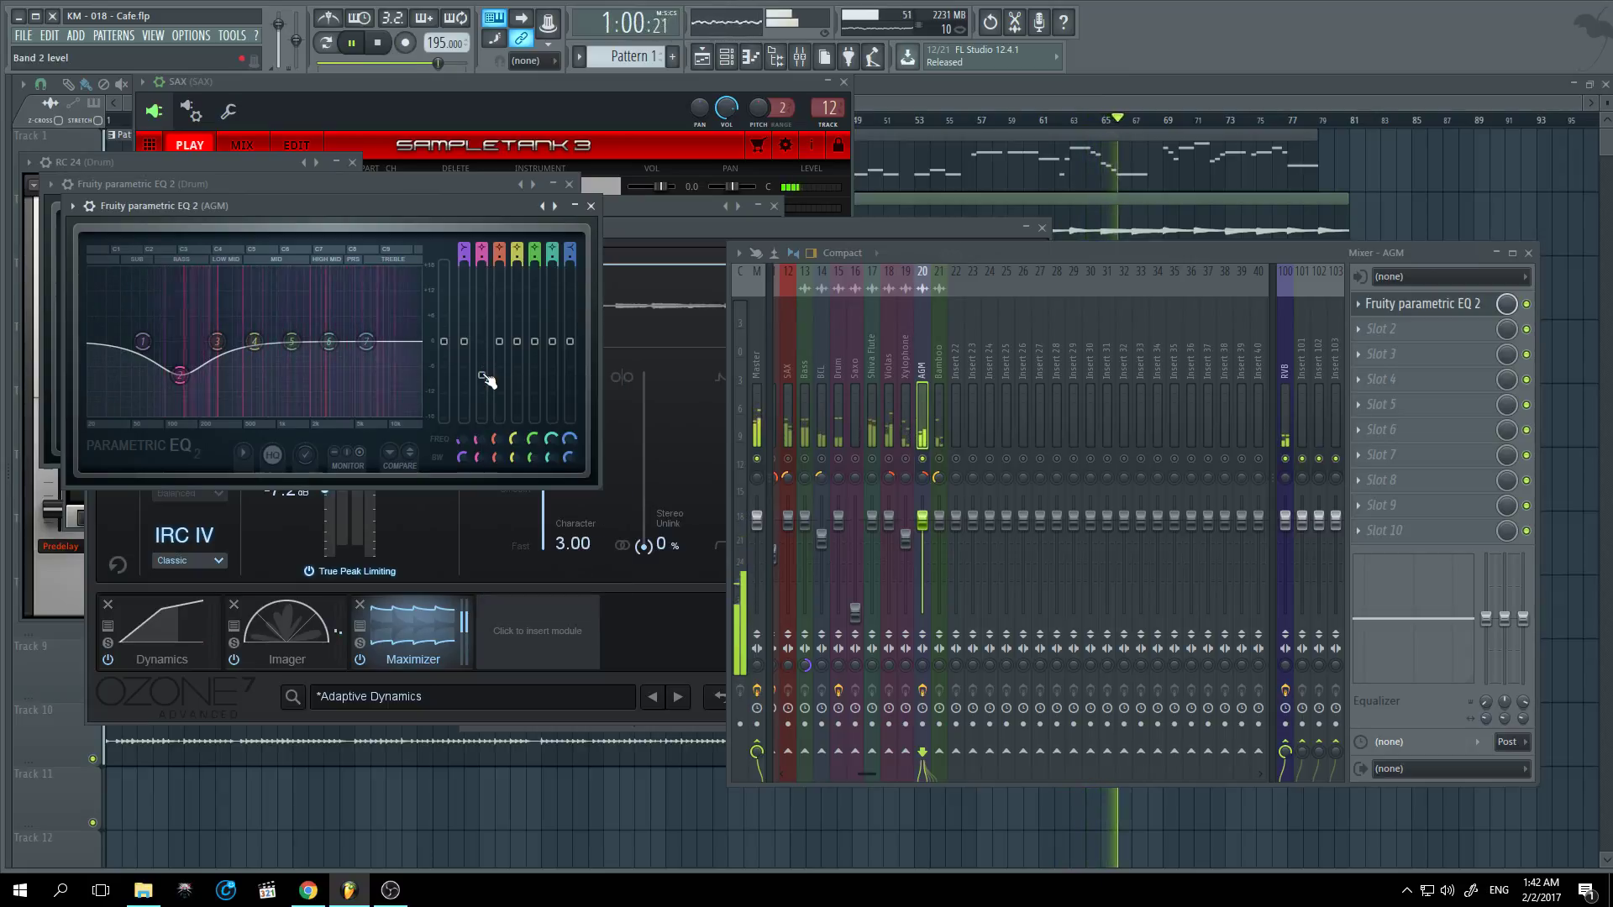
left_click_drag(486, 378, 468, 360)
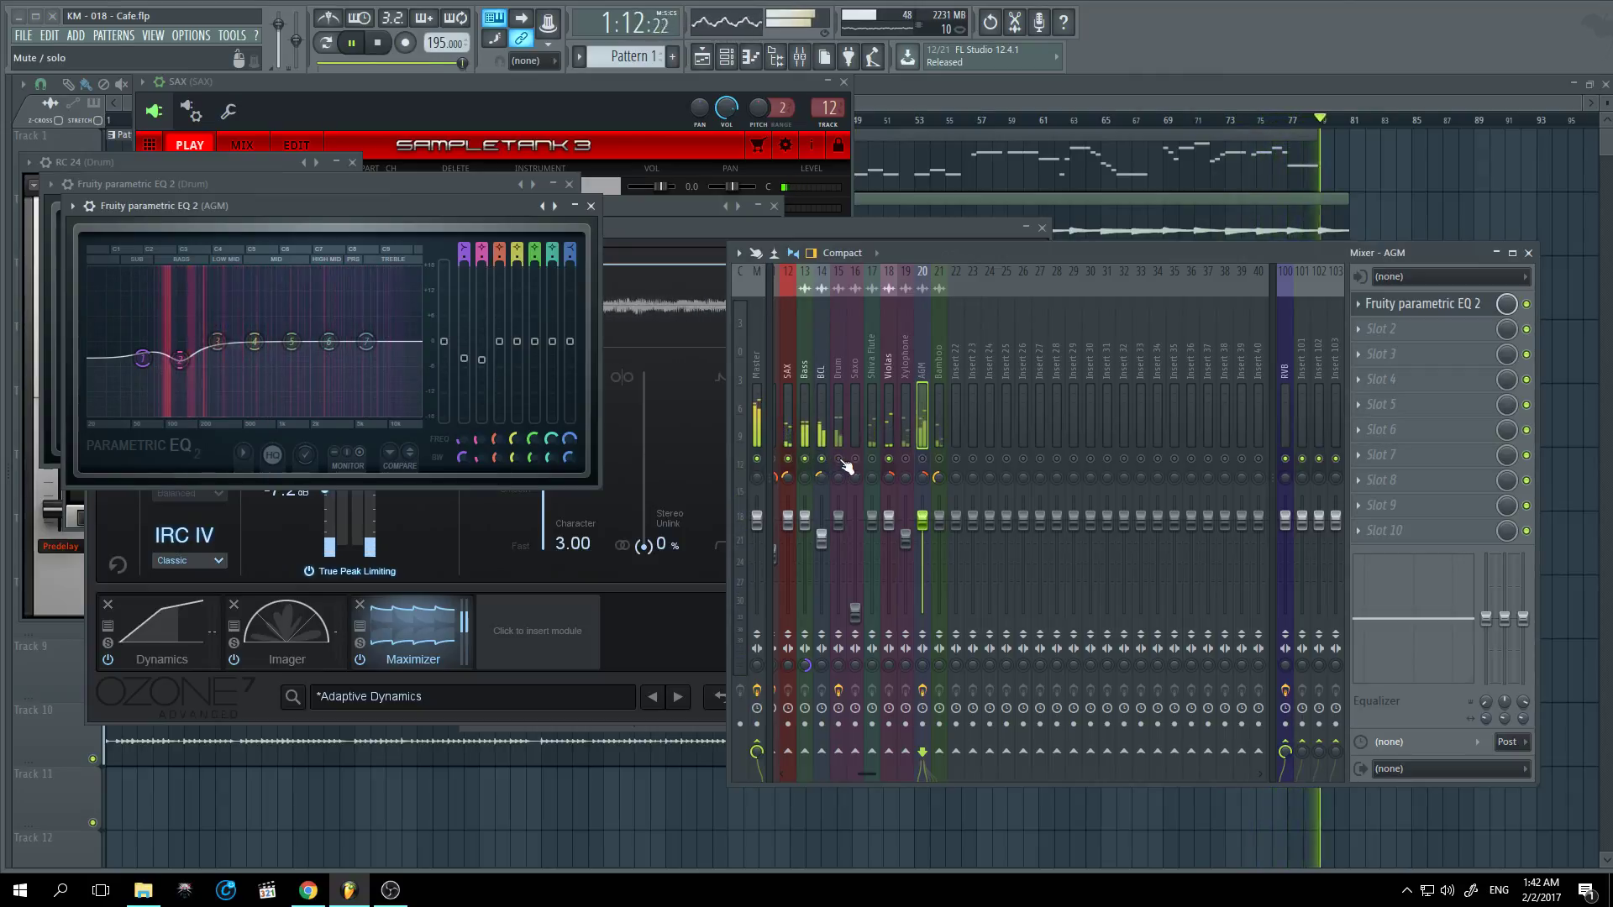
Step: Audition SAX, Bass, BCL and Violas together and AGM in solo, restore the full mix and select Insert 101
left_click(819, 432)
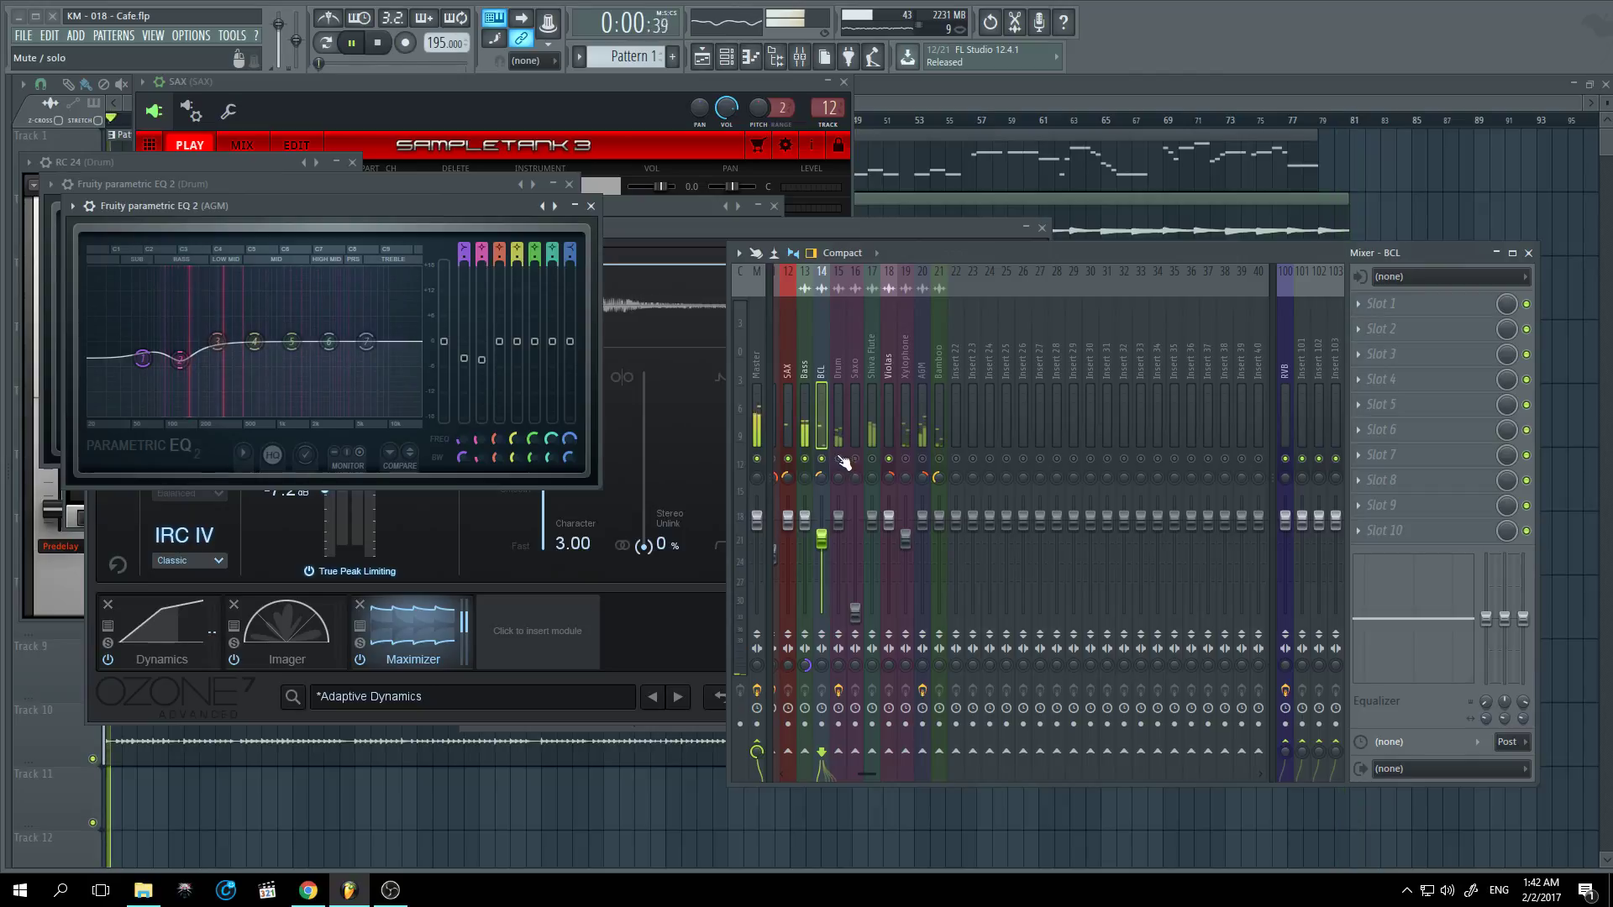
right_click(839, 459)
left_click(835, 432)
left_click(820, 411)
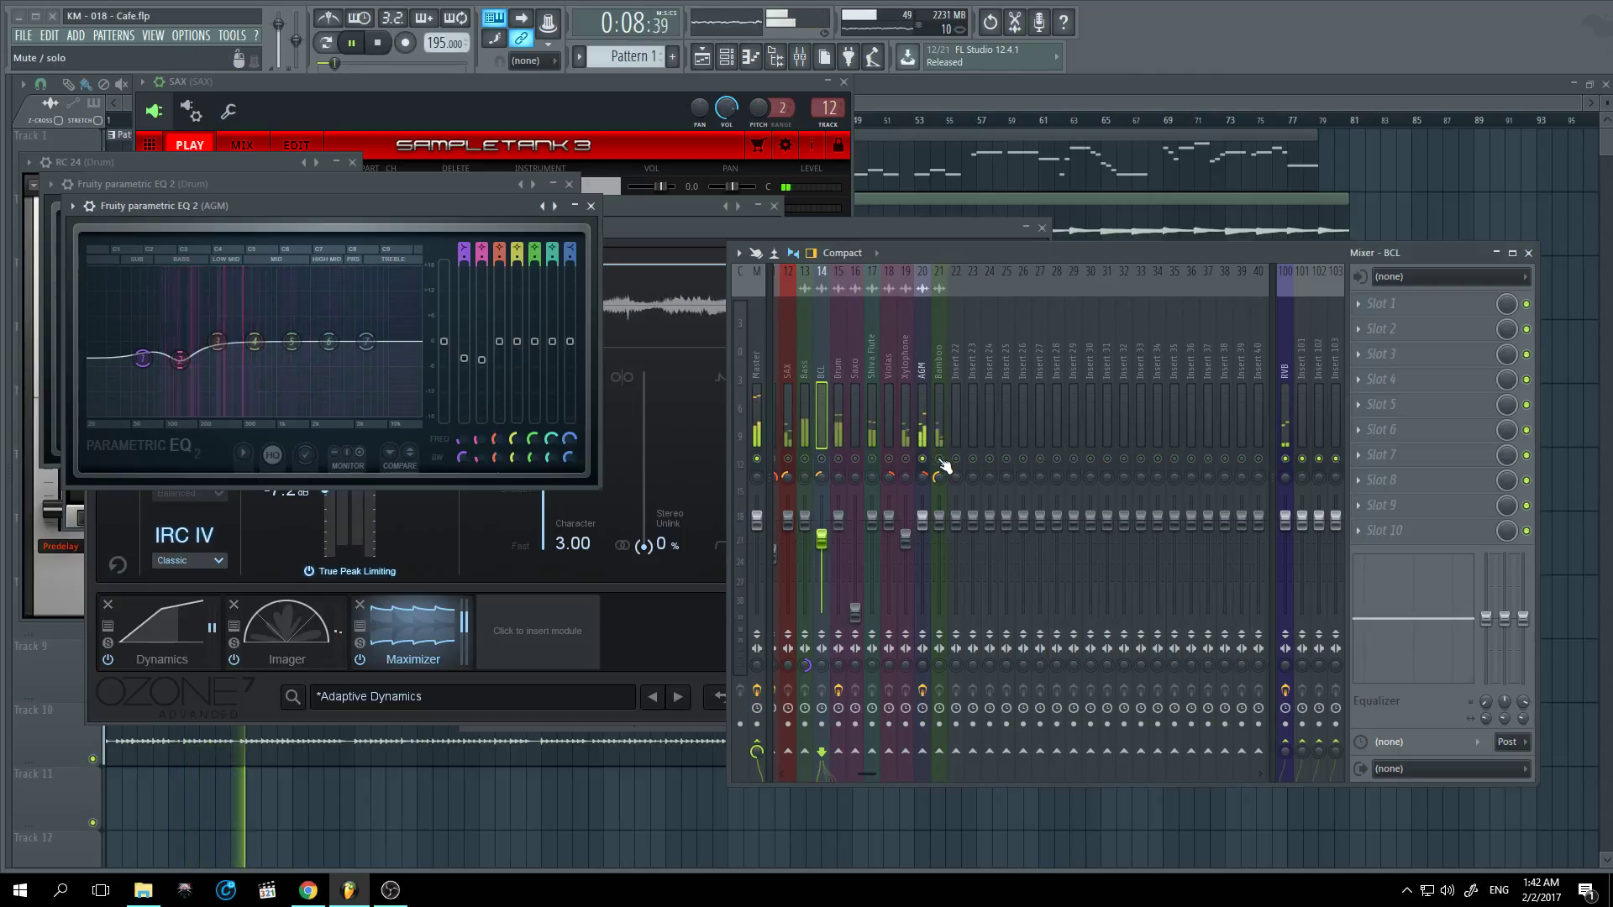
right_click(874, 460)
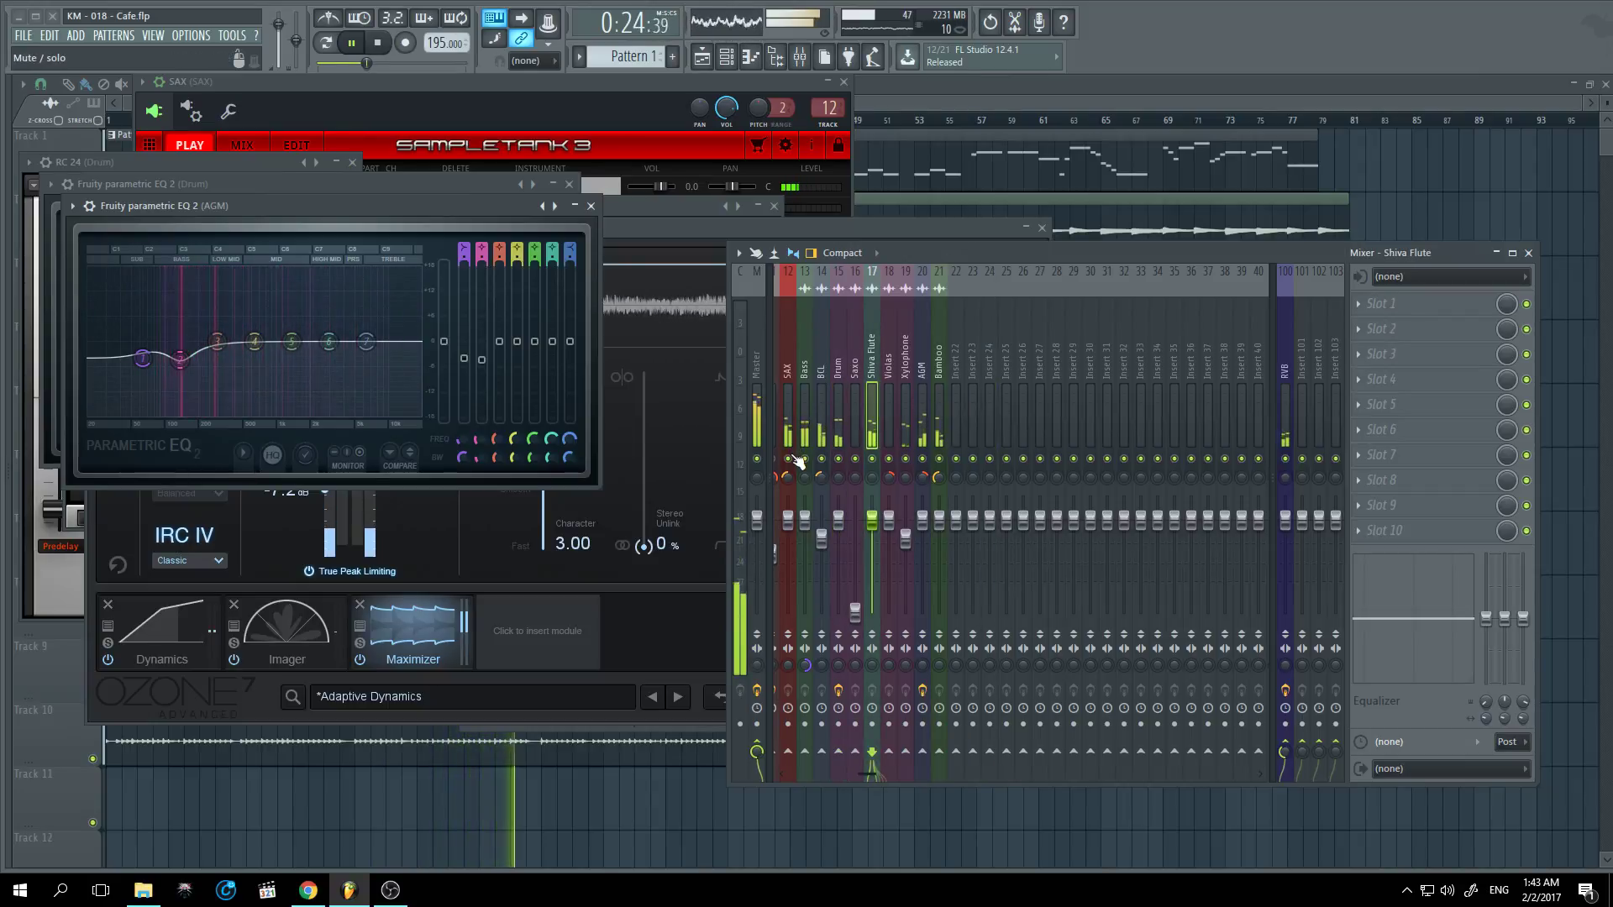
left_click(1299, 395)
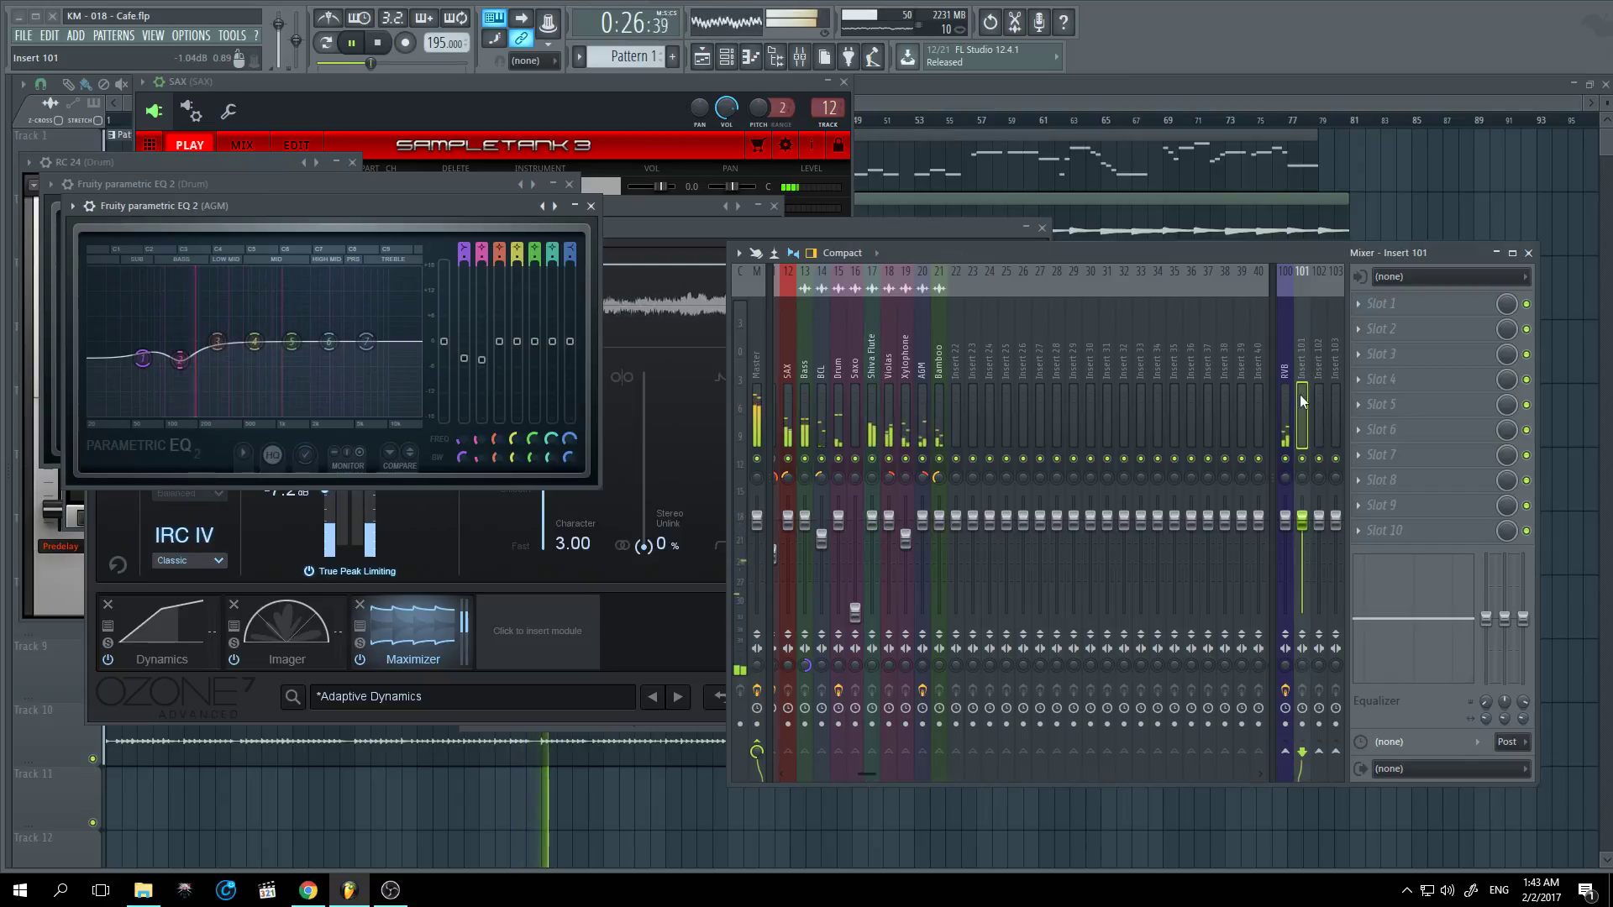